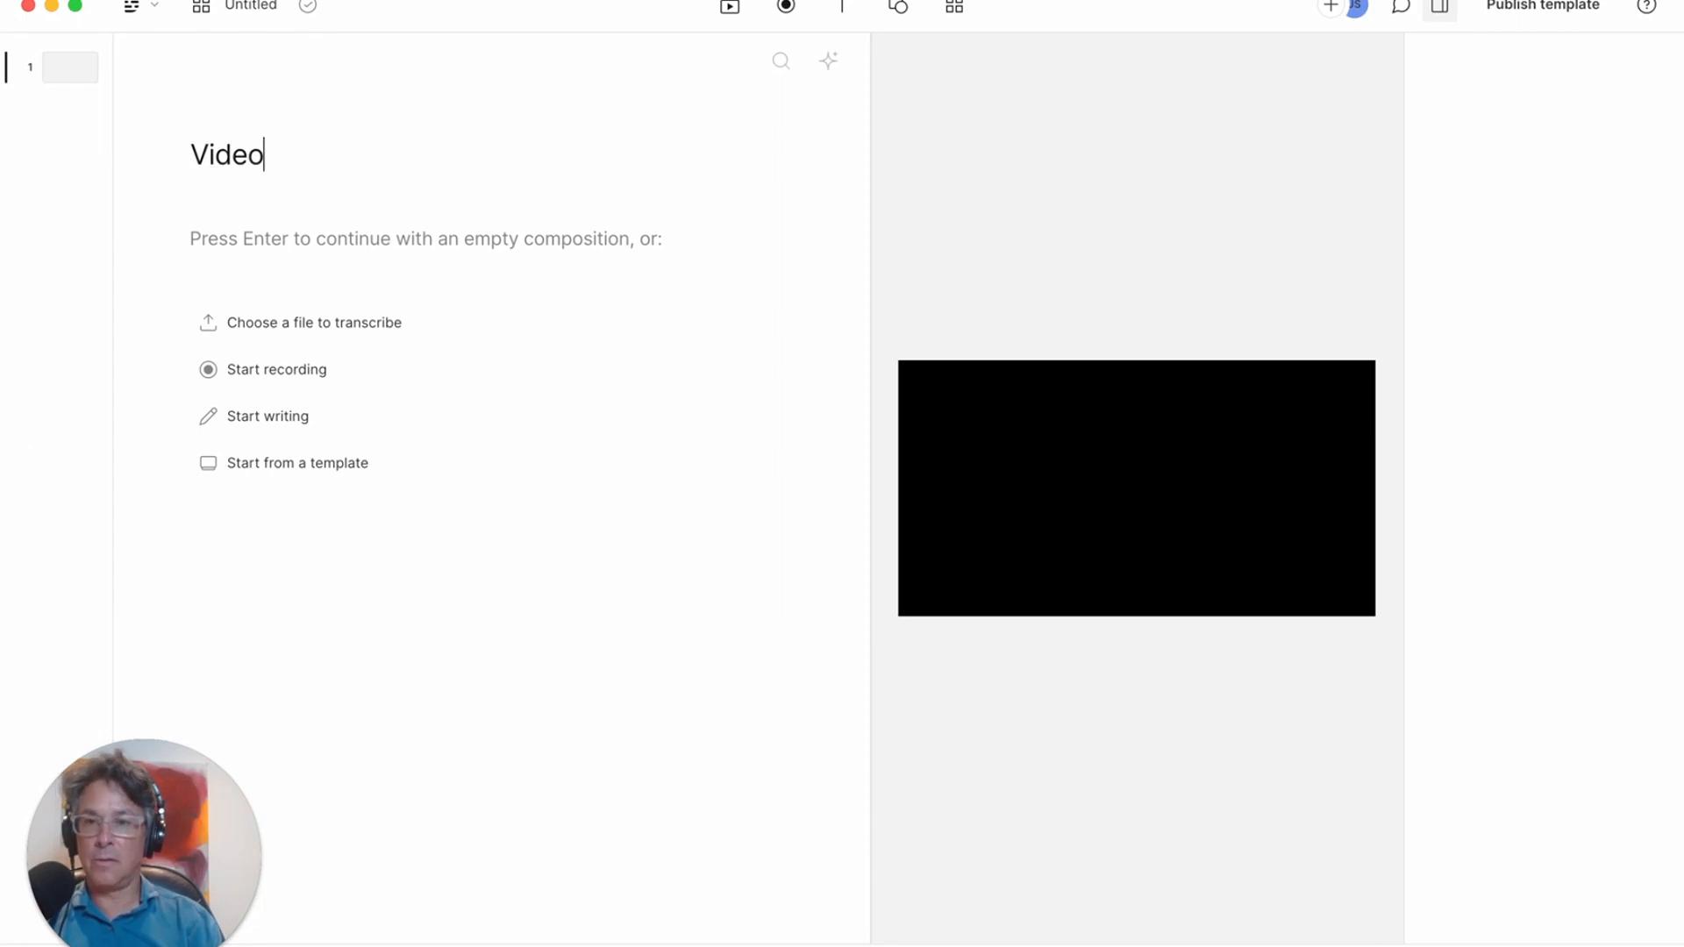
# Title the template "Video graphics and captions" and continue with an empty composition.
pyautogui.write('traphi')
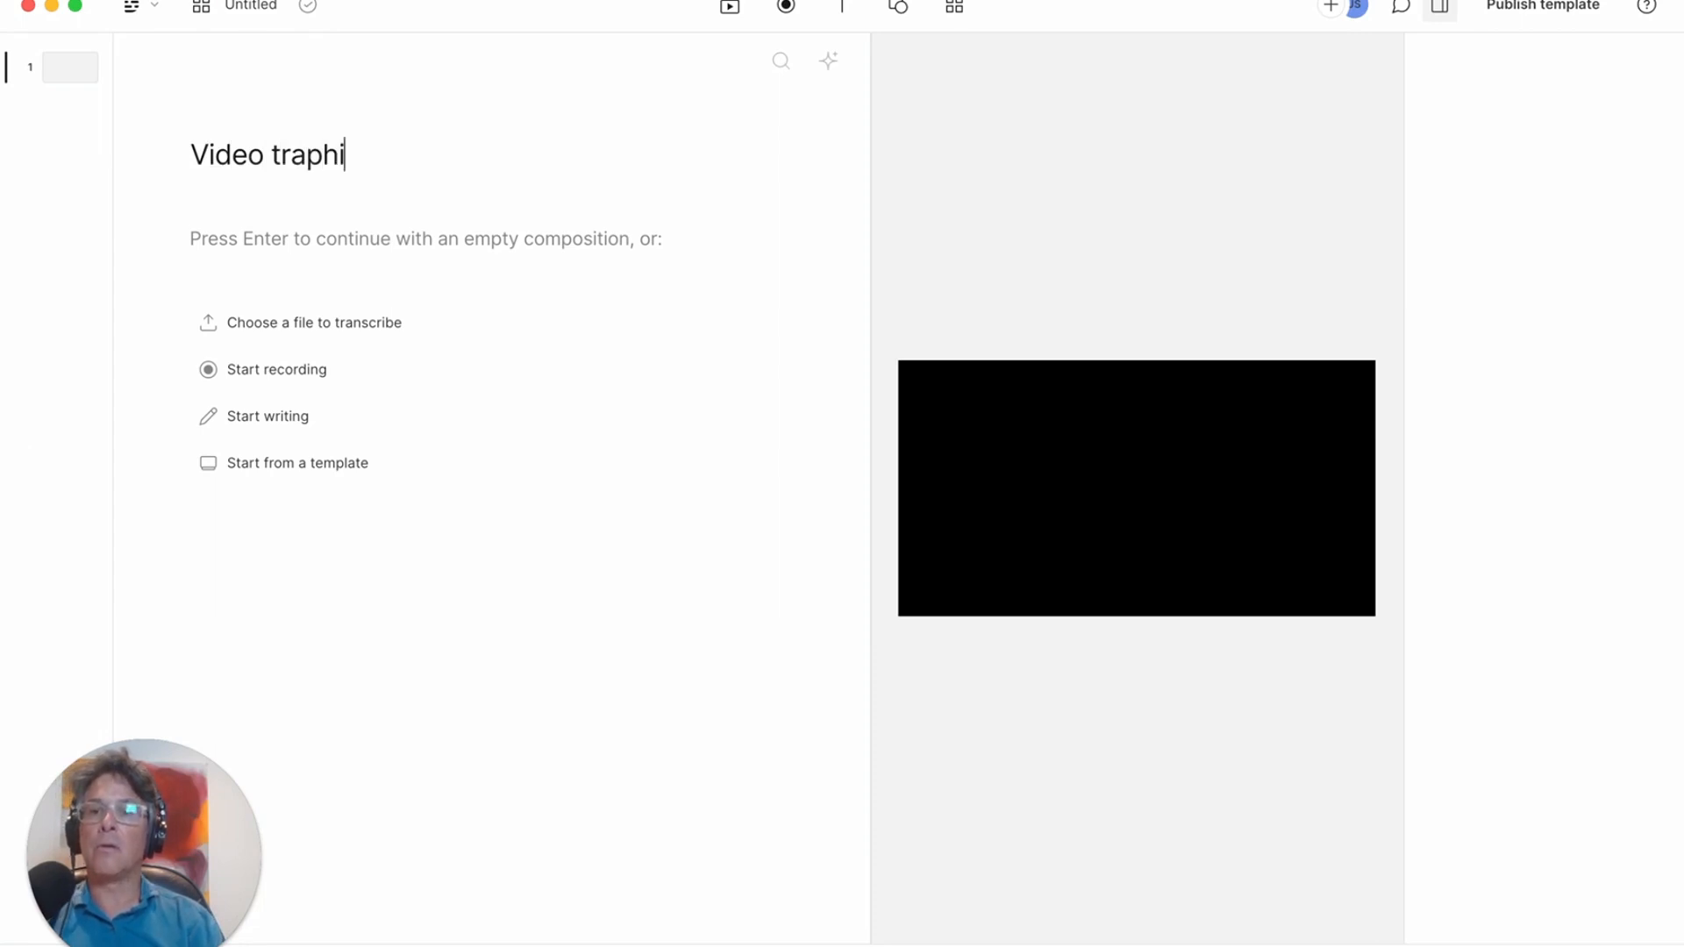
pyautogui.press('BackSpace')
pyautogui.press('BackSpace')
pyautogui.press('BackSpace')
pyautogui.press('BackSpace')
pyautogui.press('BackSpace')
pyautogui.press('BackSpace')
pyautogui.write('gra')
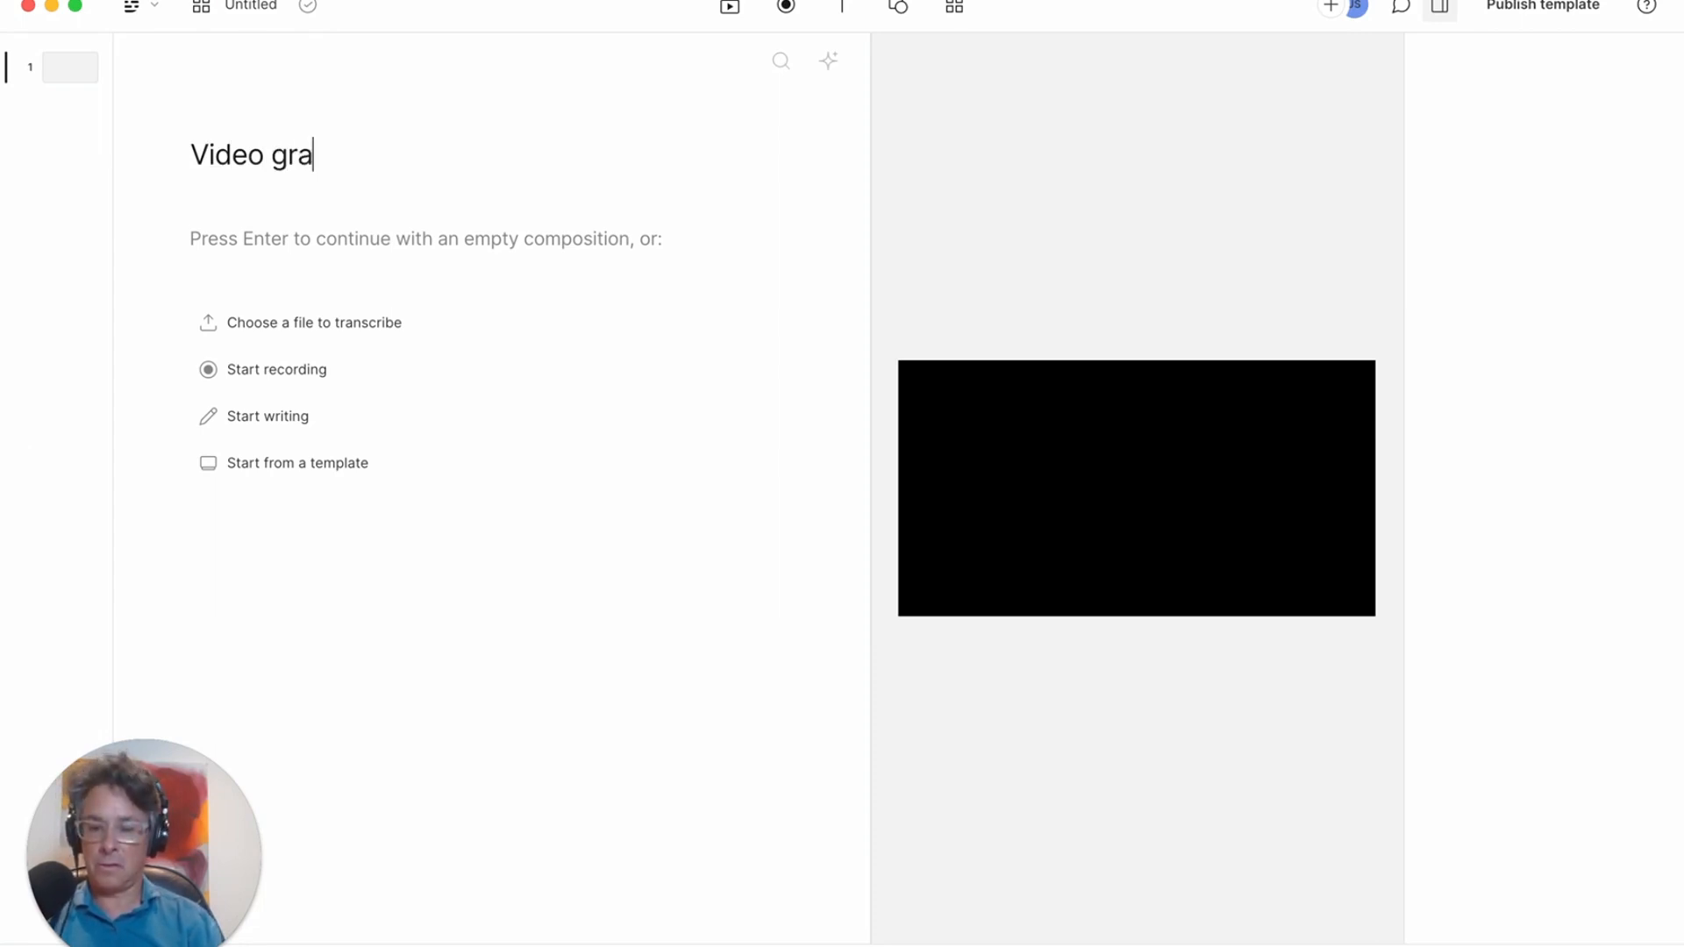
pyautogui.write('phics and captions')
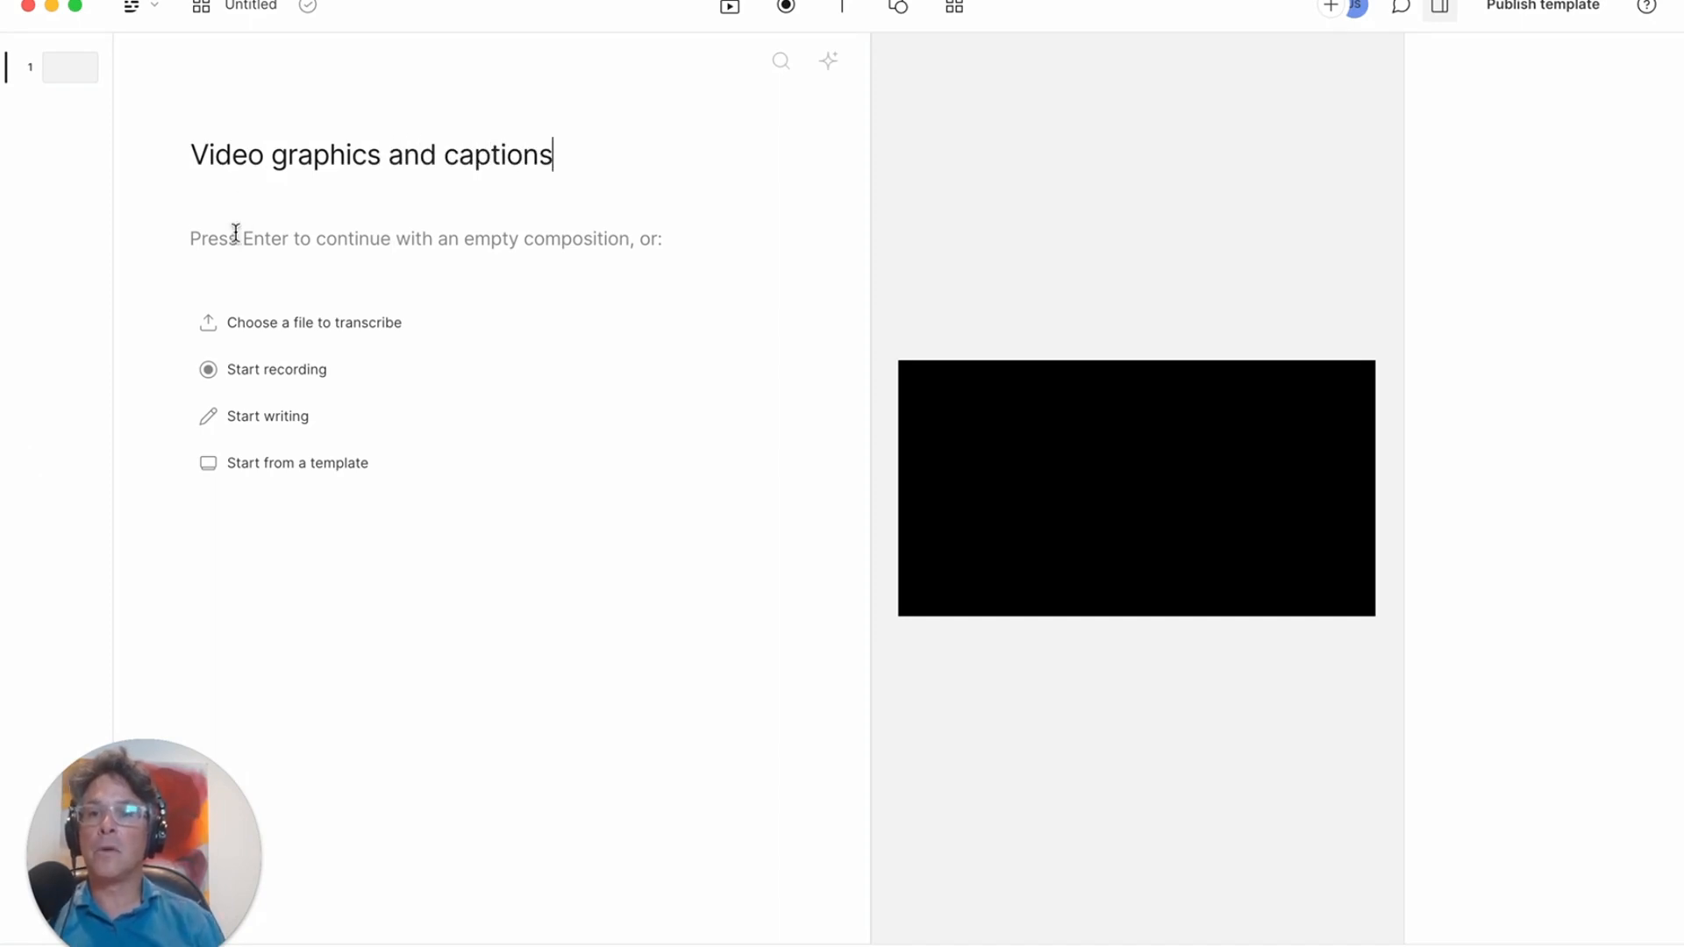
pyautogui.press('Return')
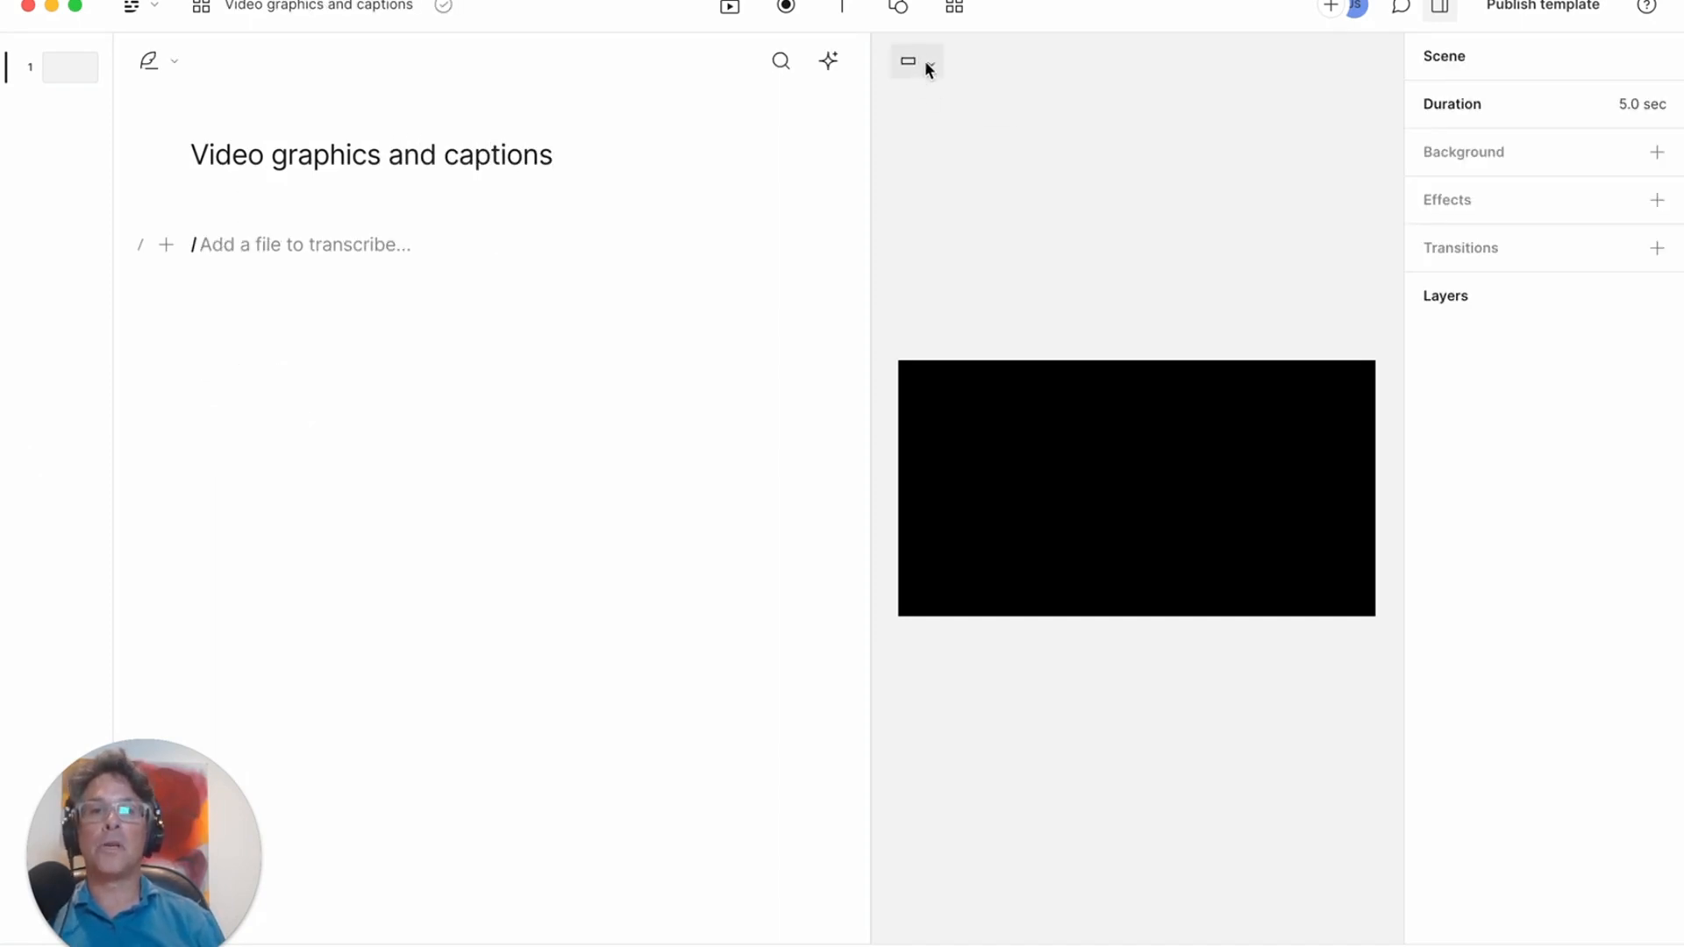
# Set the composition to Portrait 9:16 and add the image file Clip overlay 2.png from the B2B Content Show folder.
pyautogui.click(926, 63)
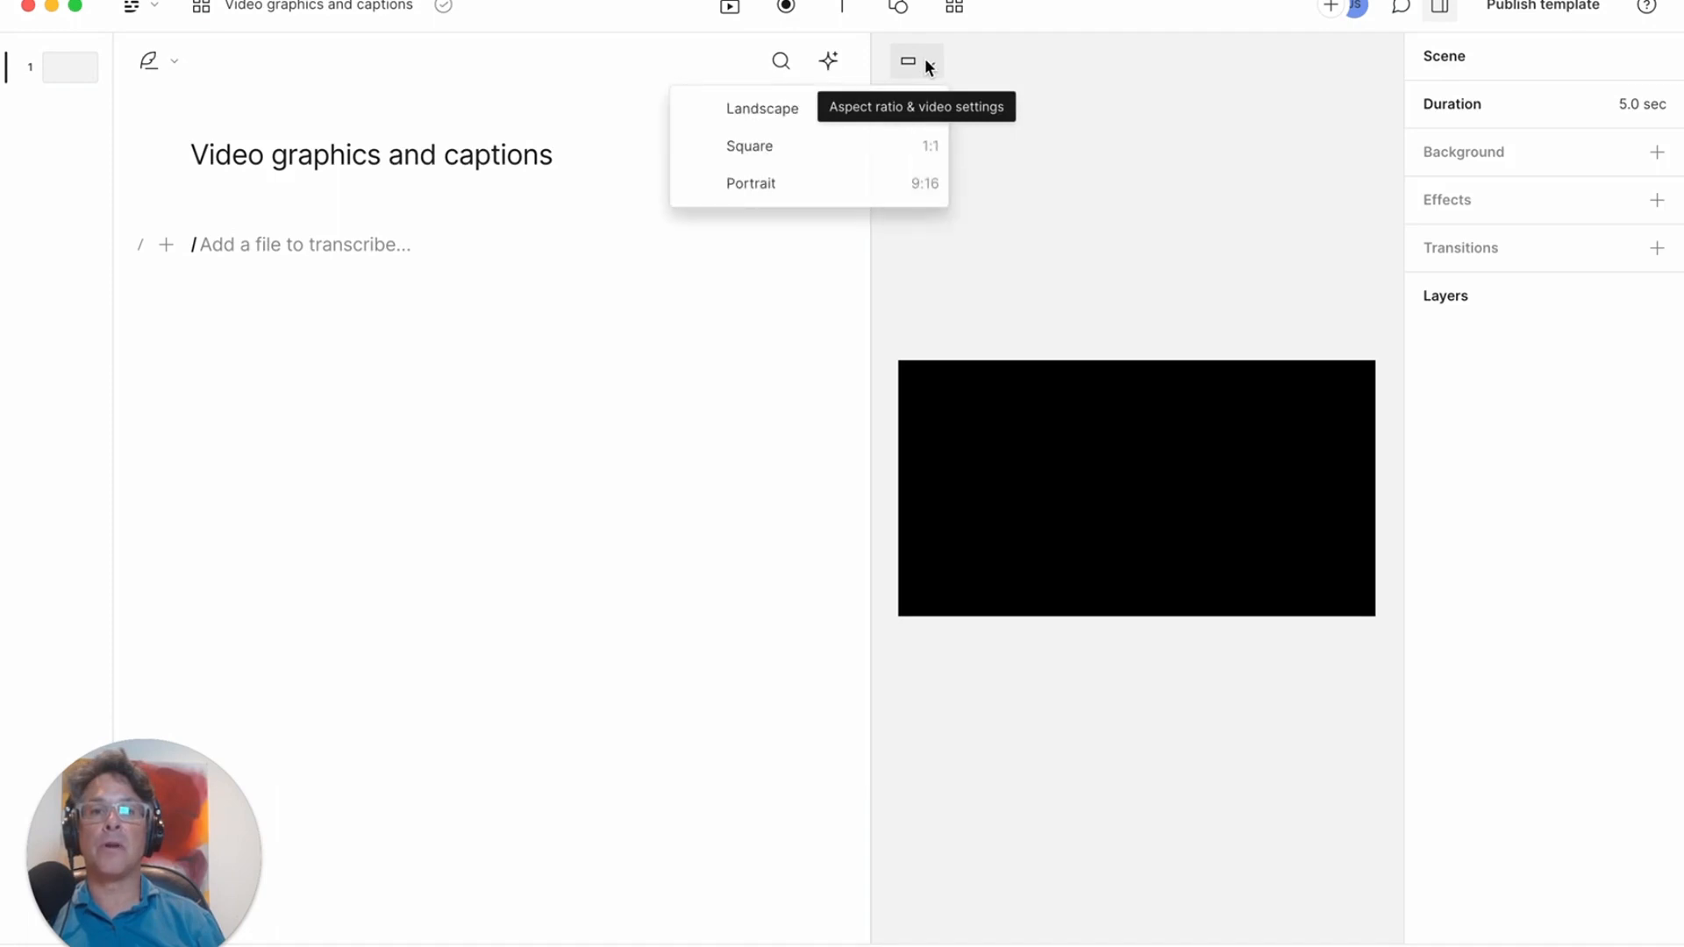
pyautogui.click(823, 186)
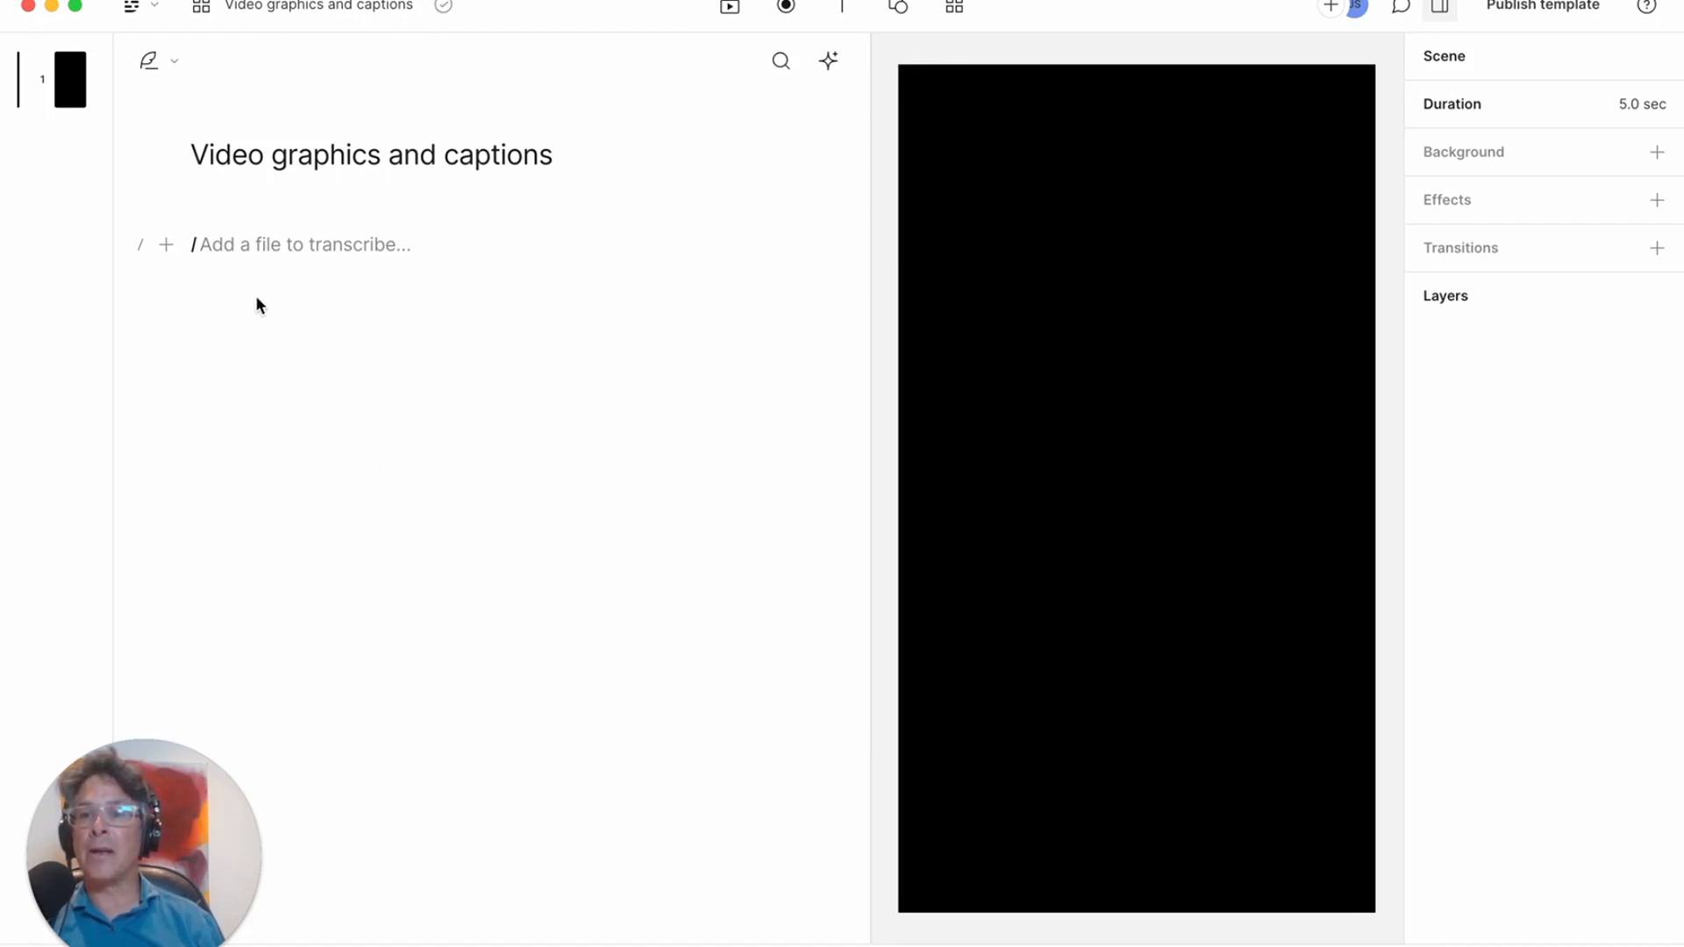
pyautogui.click(167, 243)
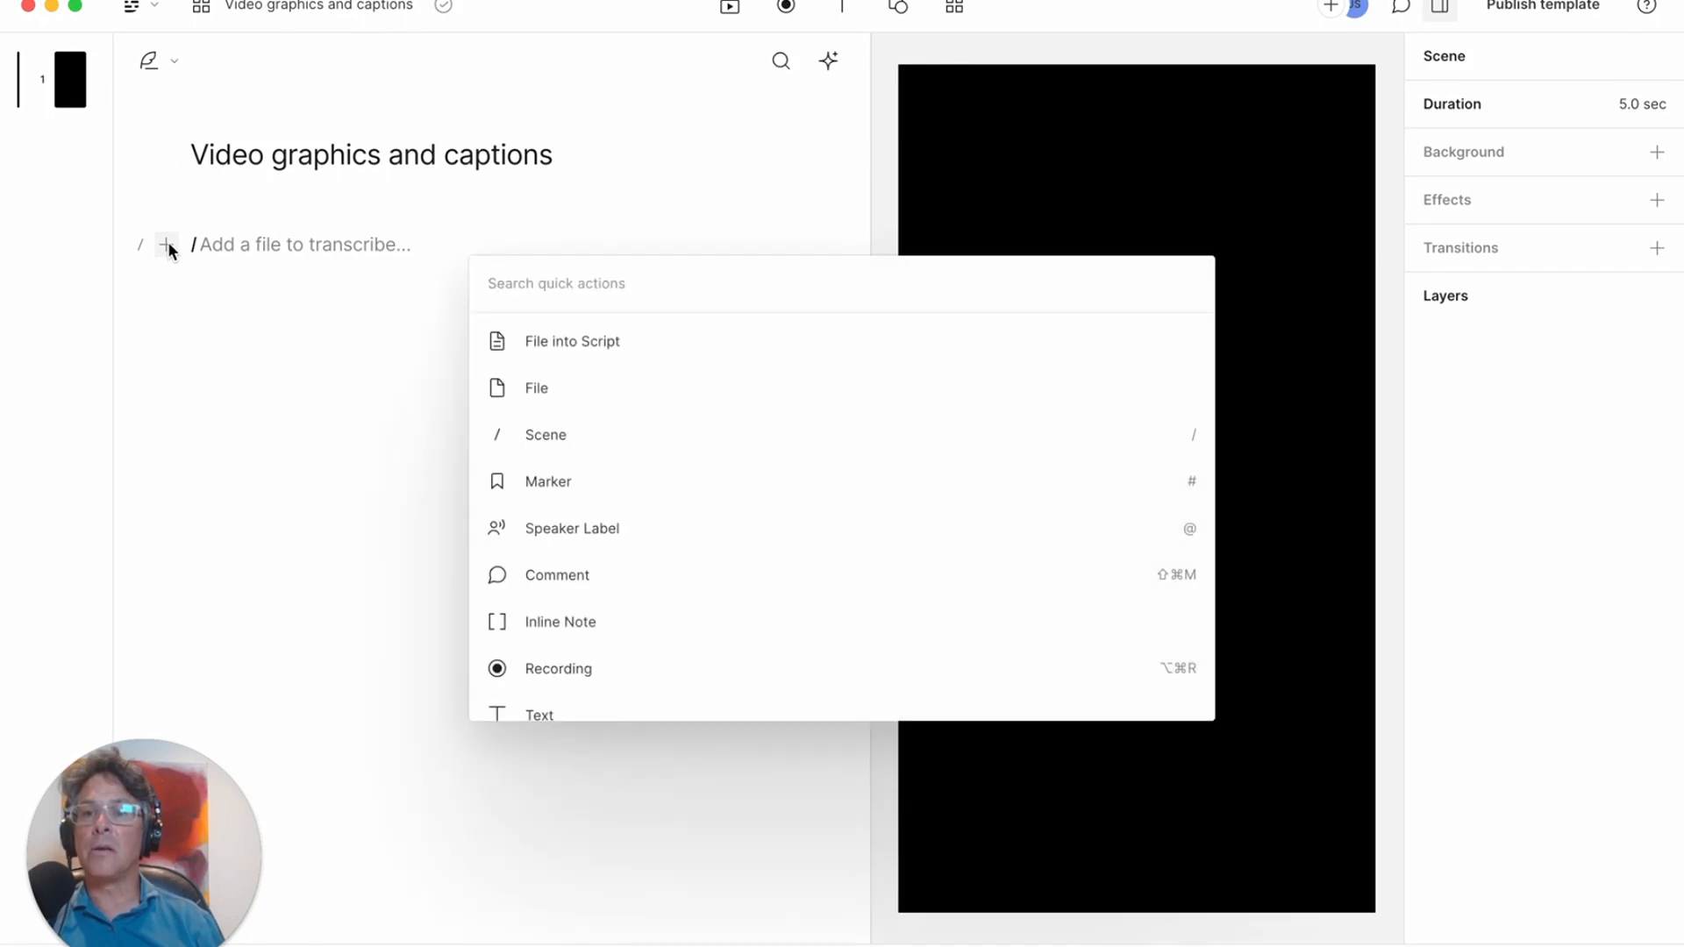
pyautogui.click(592, 389)
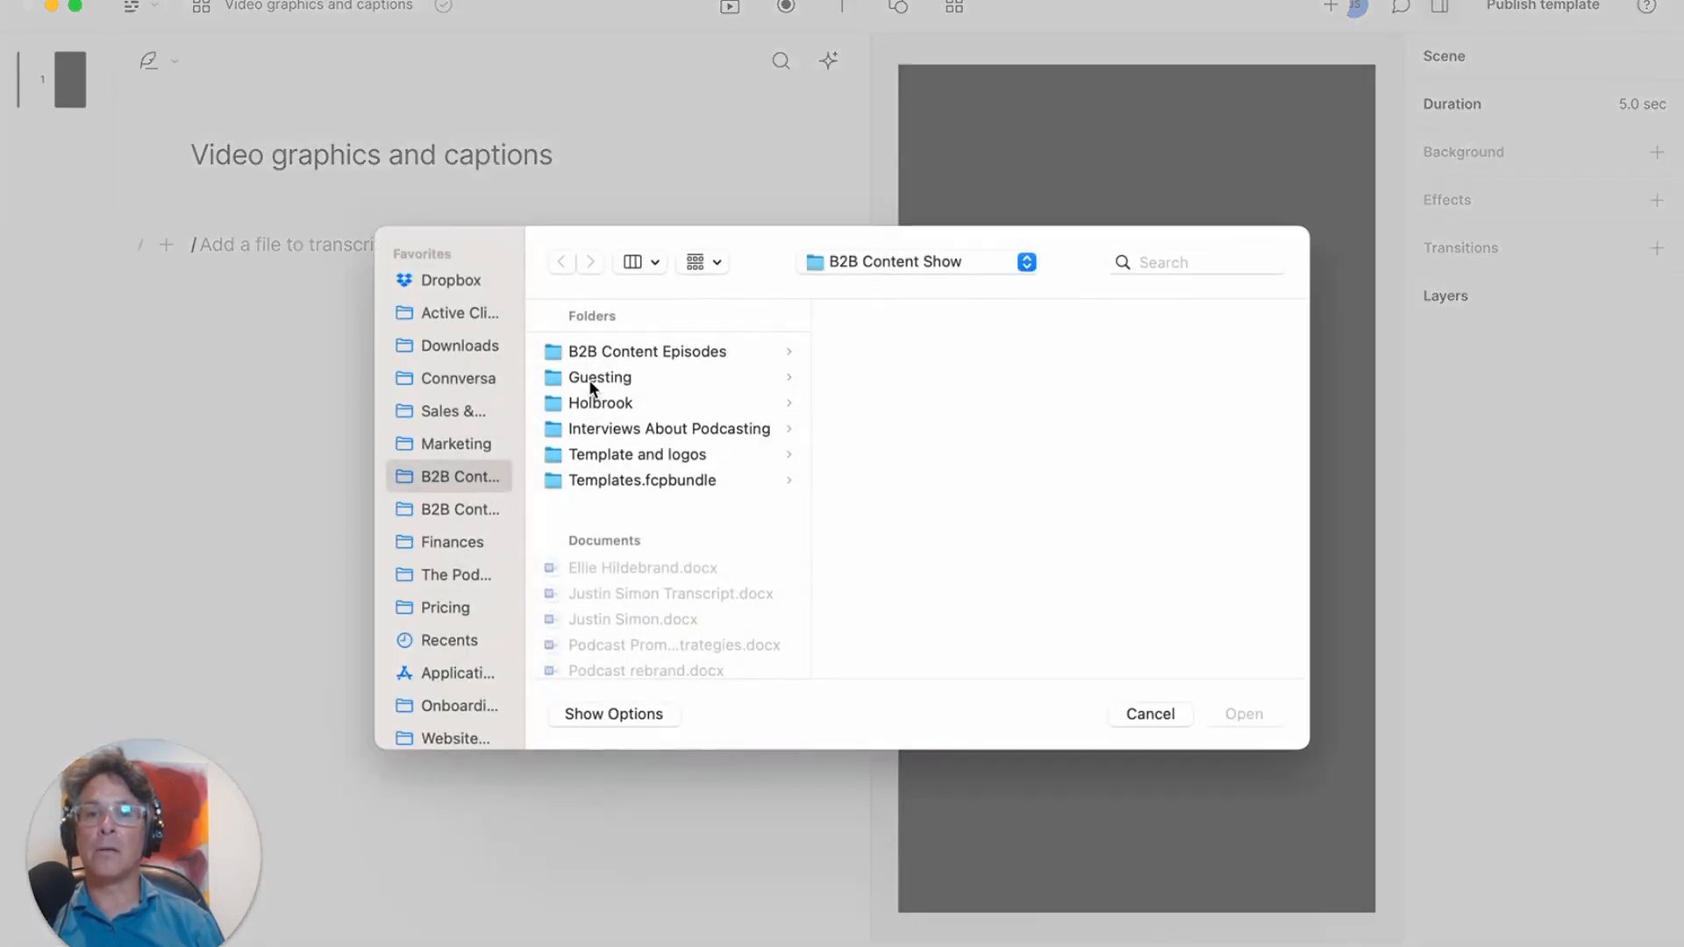
pyautogui.scroll(-8, 660, 488)
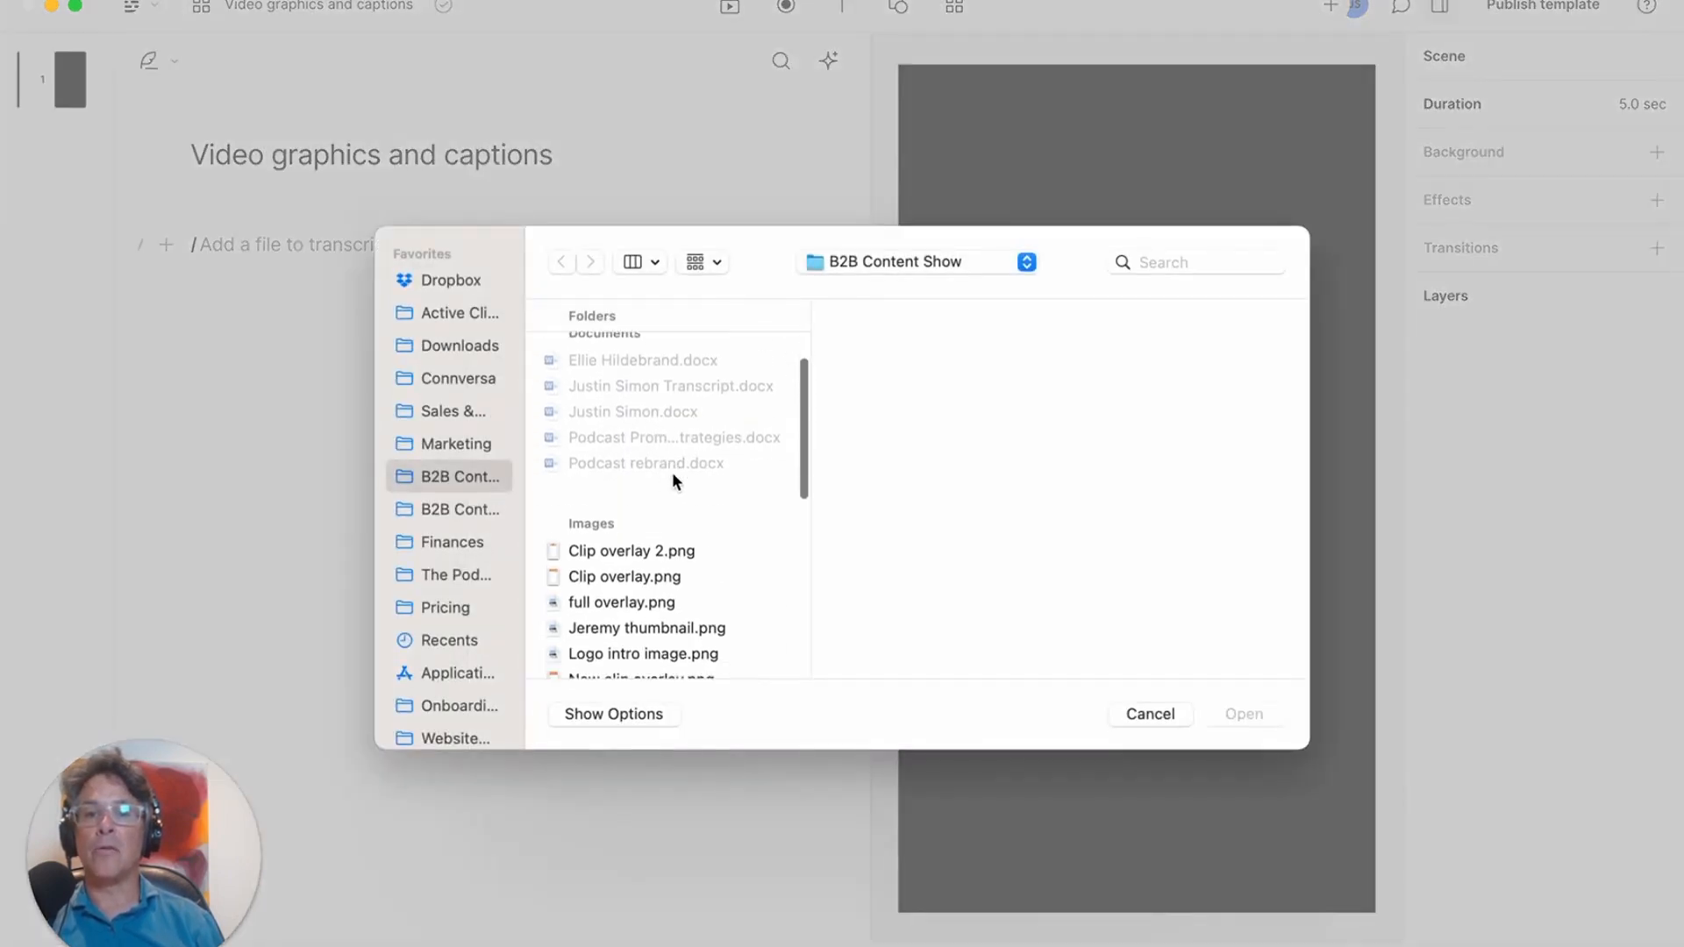
pyautogui.click(607, 449)
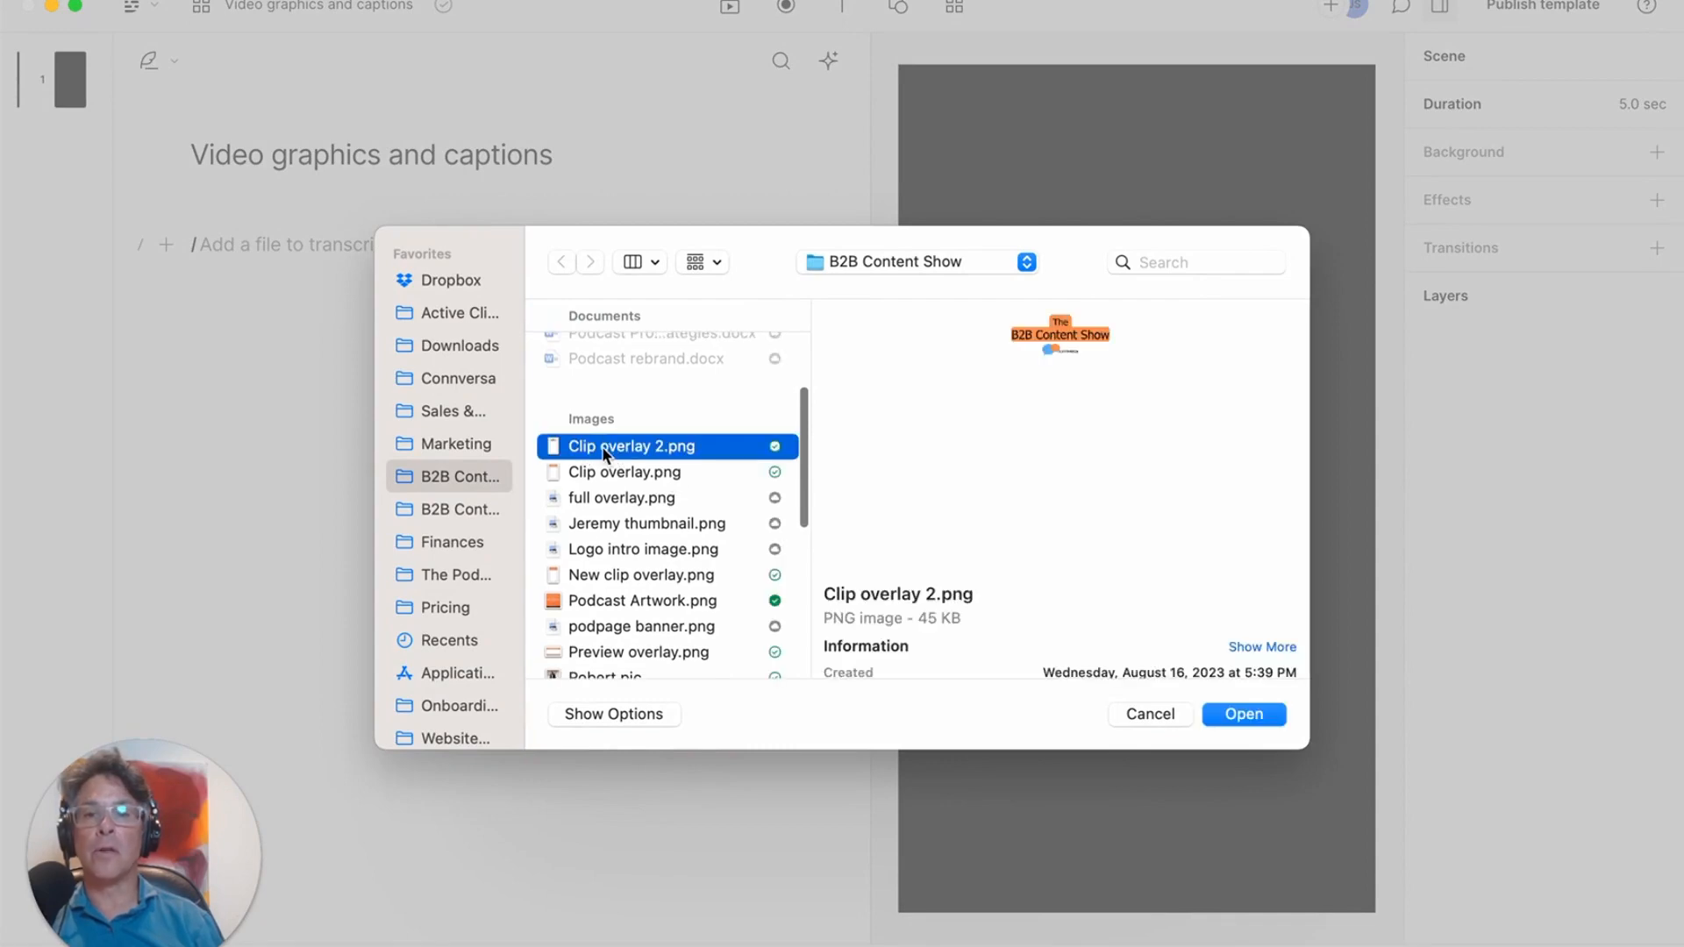
pyautogui.doubleClick(586, 447)
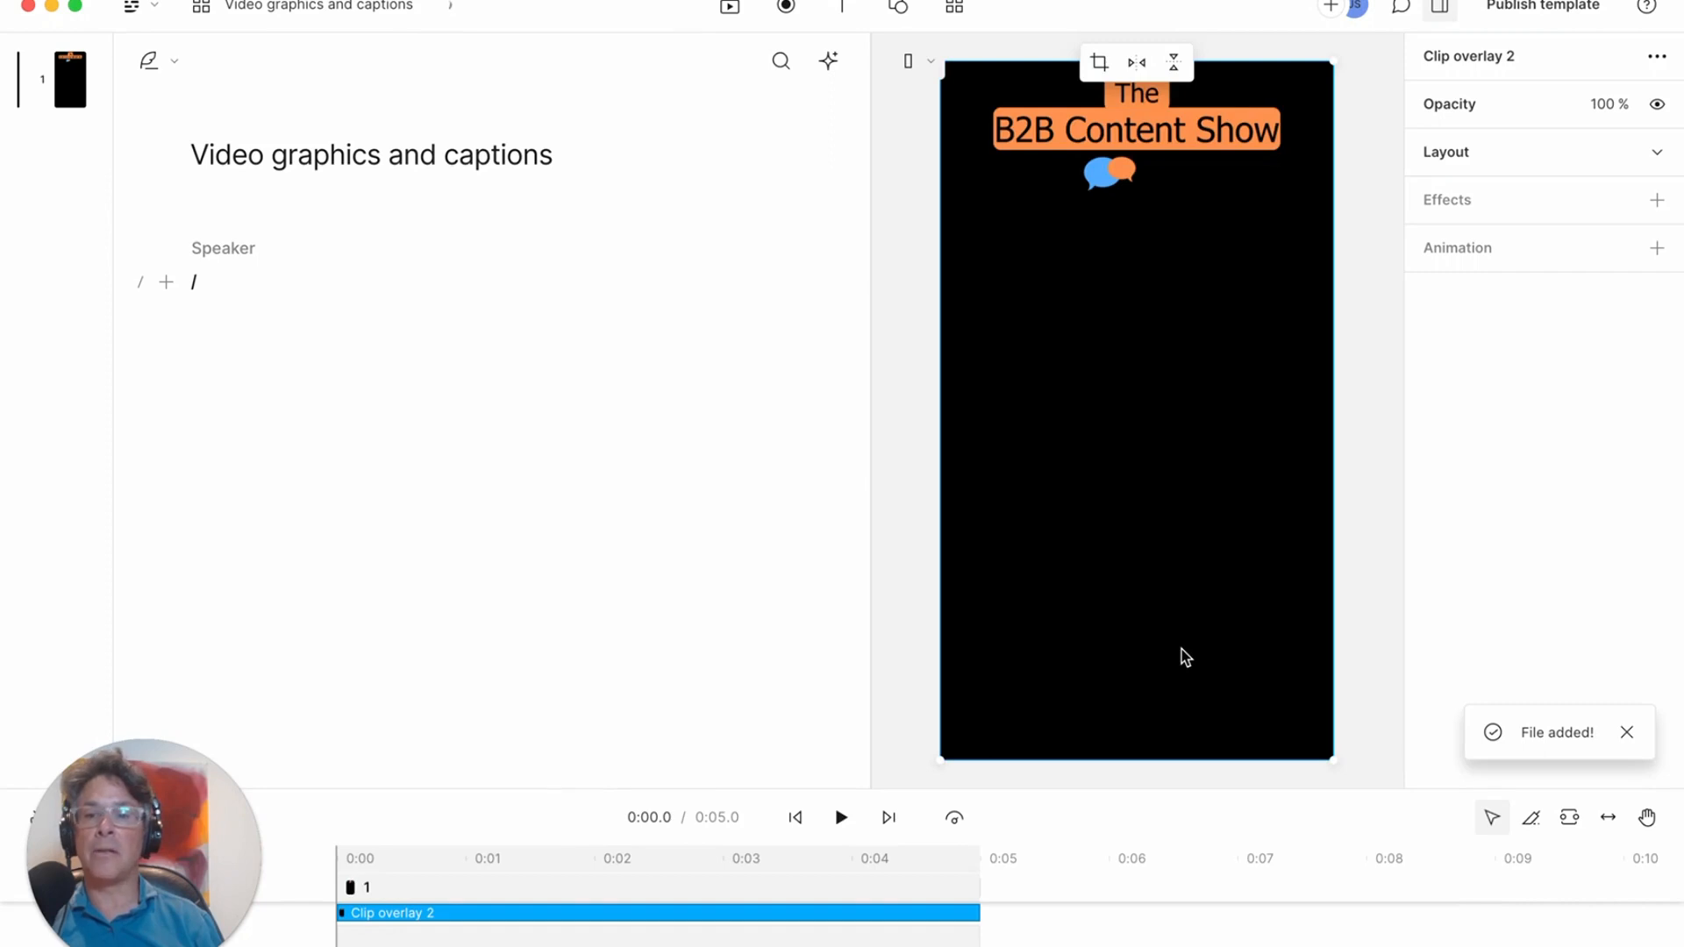
# Add a captions layer to the scene and set its font to Bangers.
pyautogui.click(166, 282)
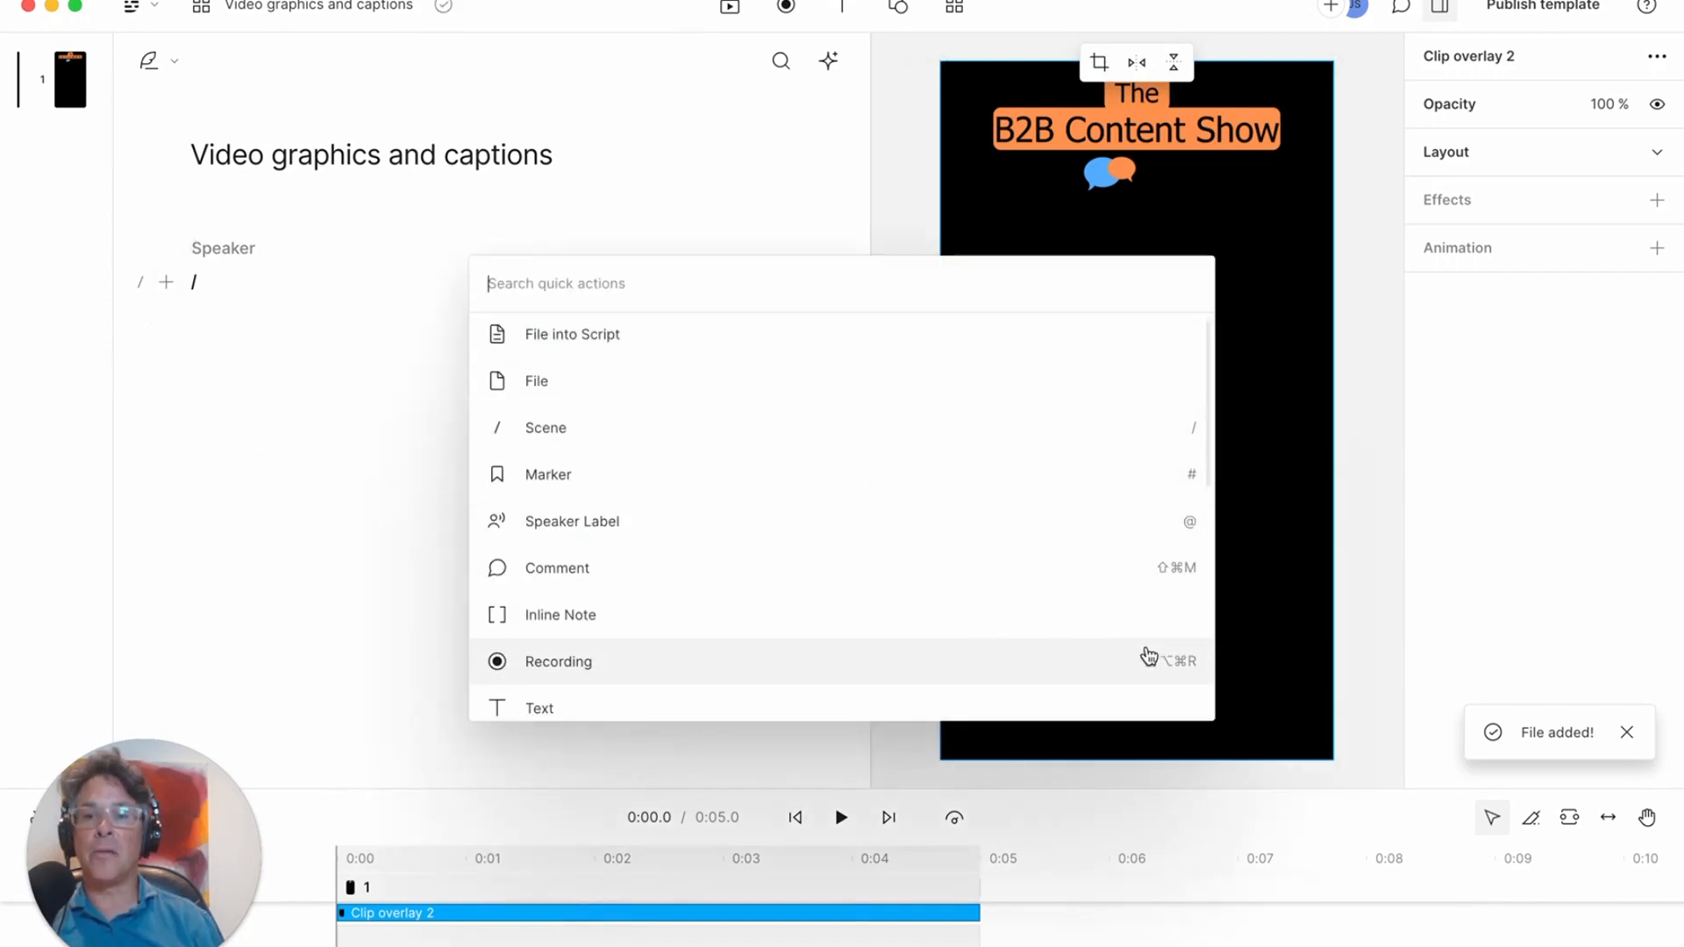
pyautogui.scroll(-5, 1144, 656)
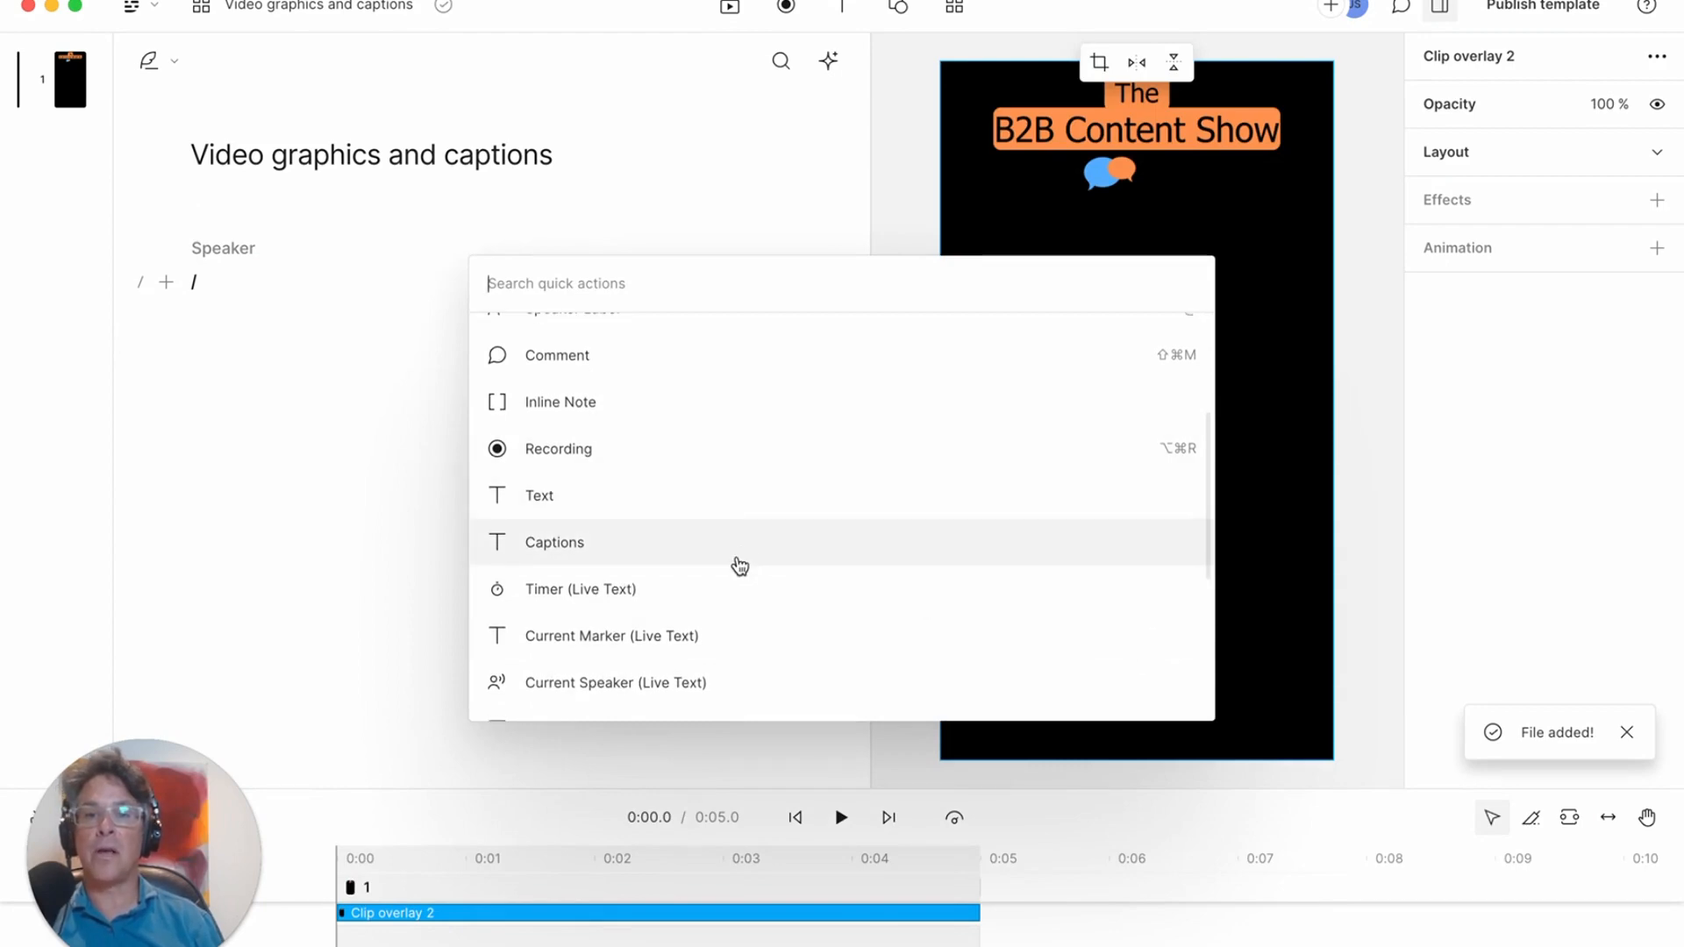
pyautogui.click(693, 551)
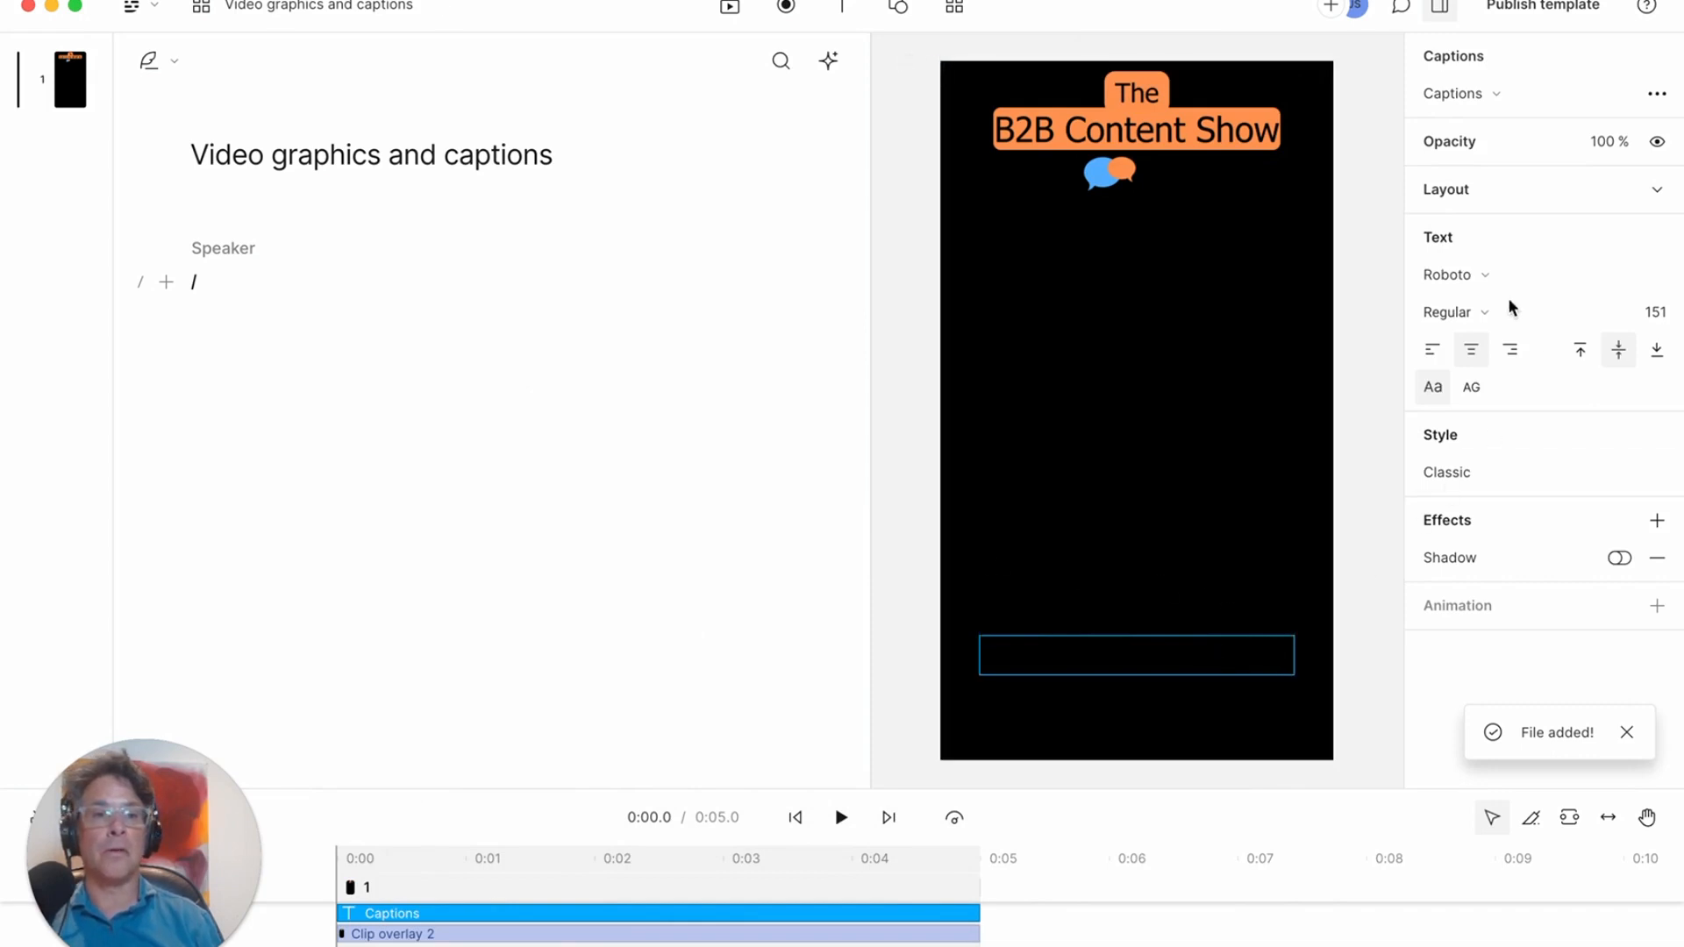
pyautogui.click(1482, 277)
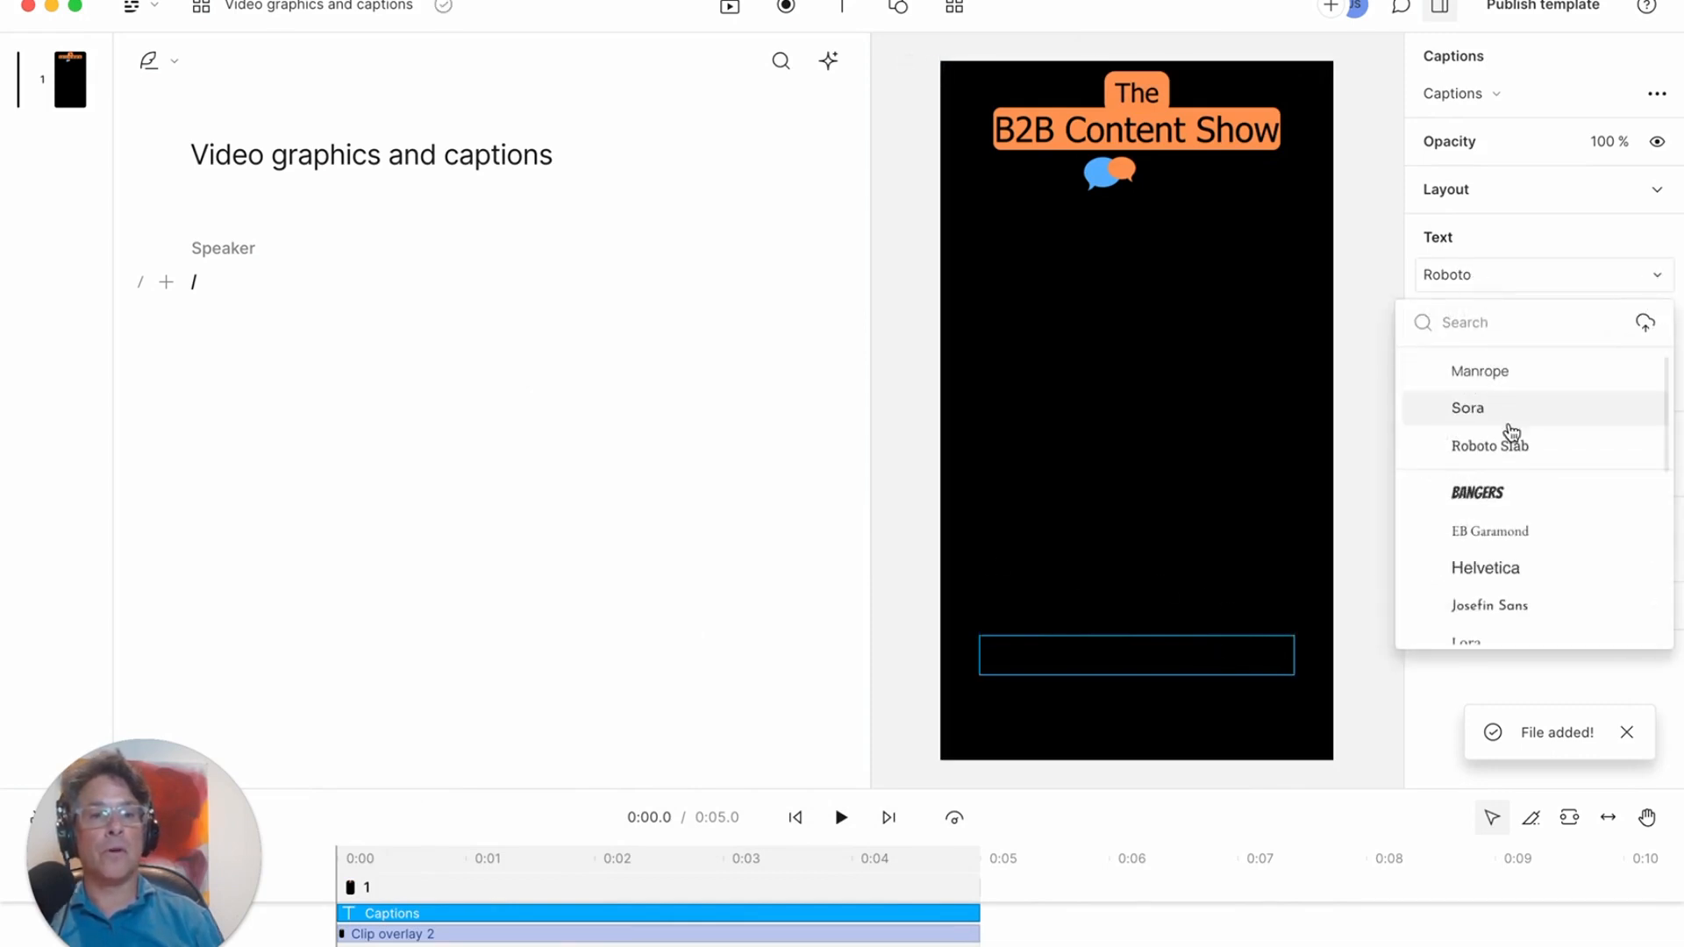
pyautogui.click(1500, 494)
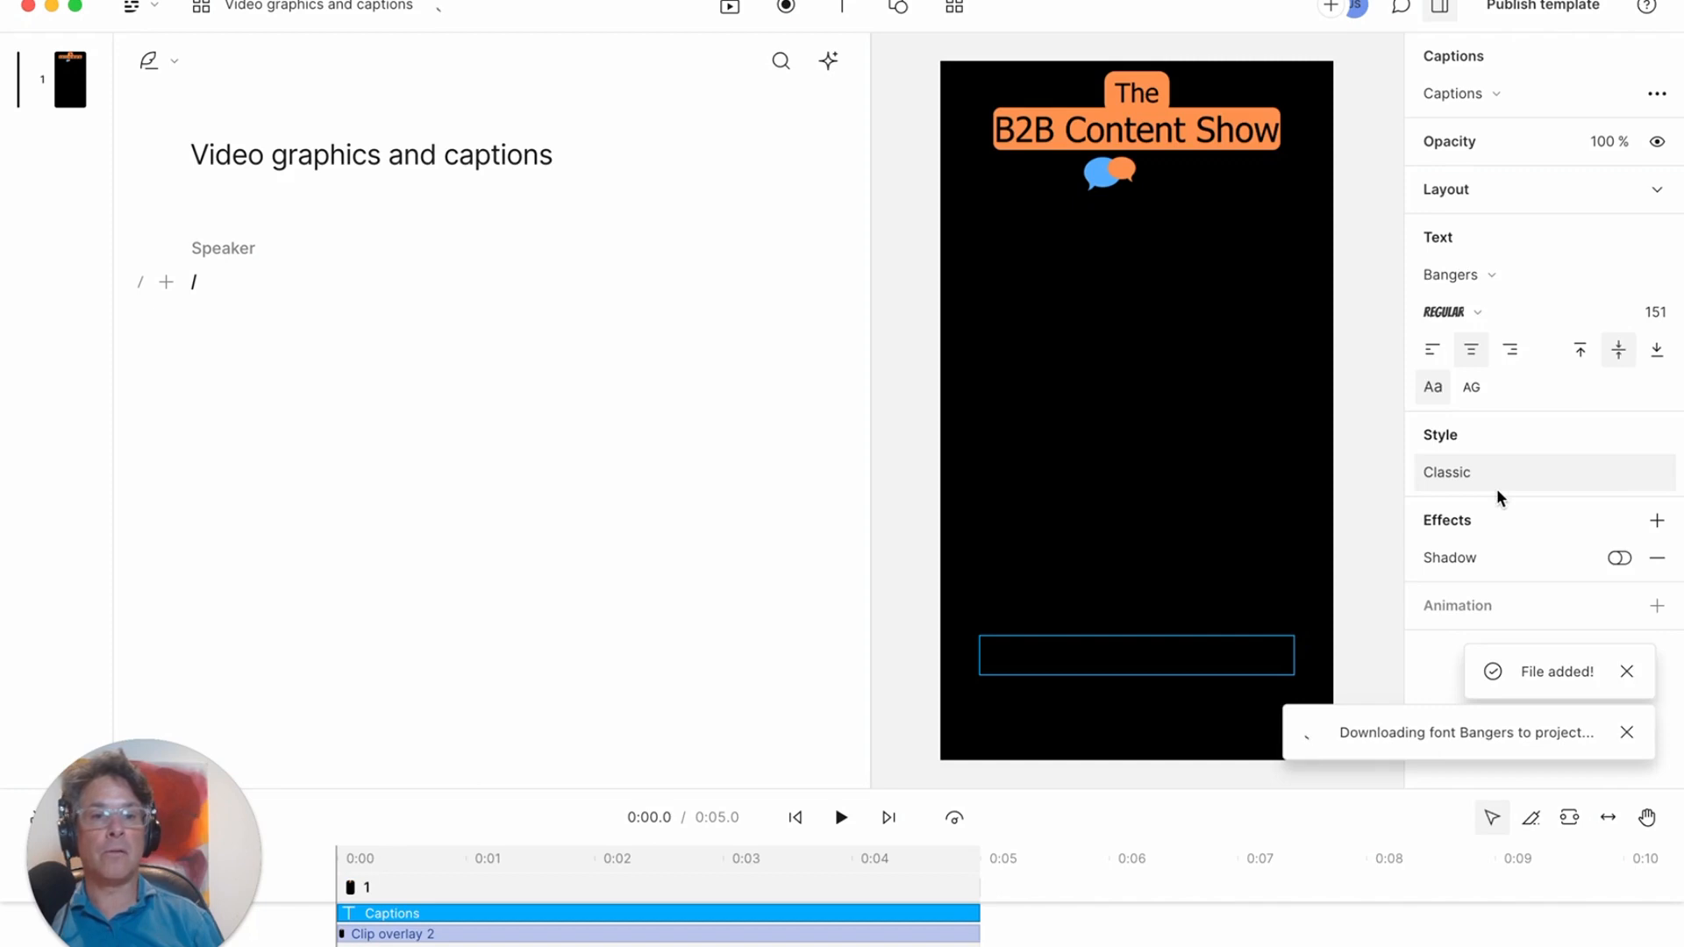
# Customize the caption style so the active word has an orange ff914d fill and a transparent background.
pyautogui.click(1483, 474)
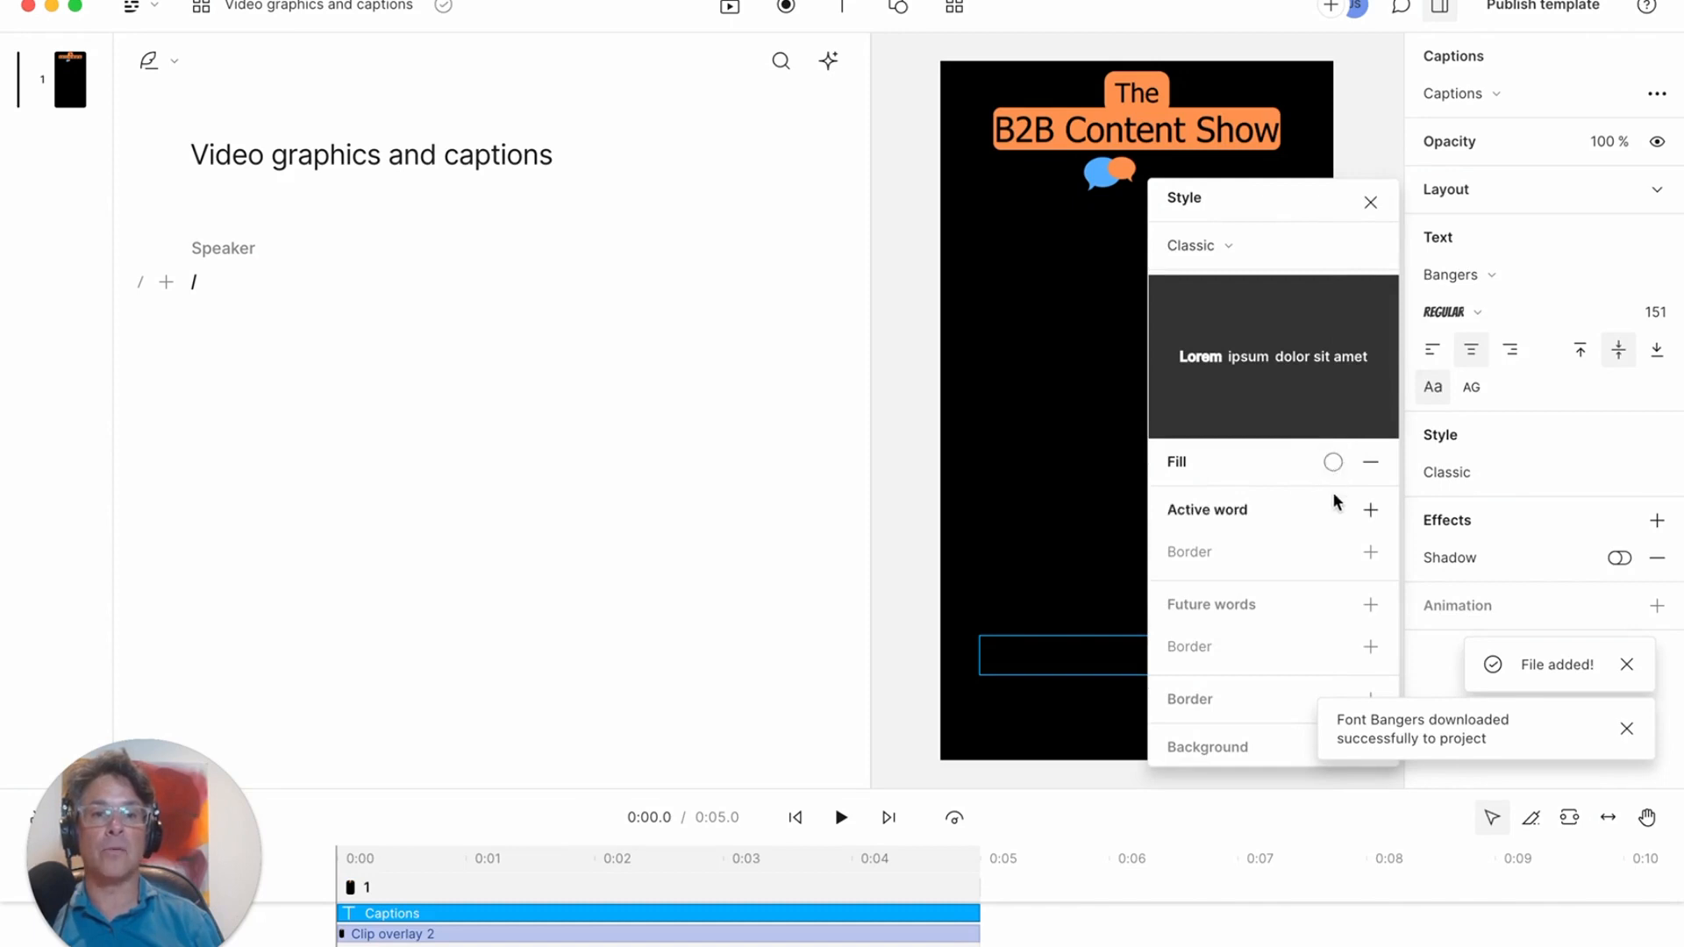
pyautogui.click(1371, 511)
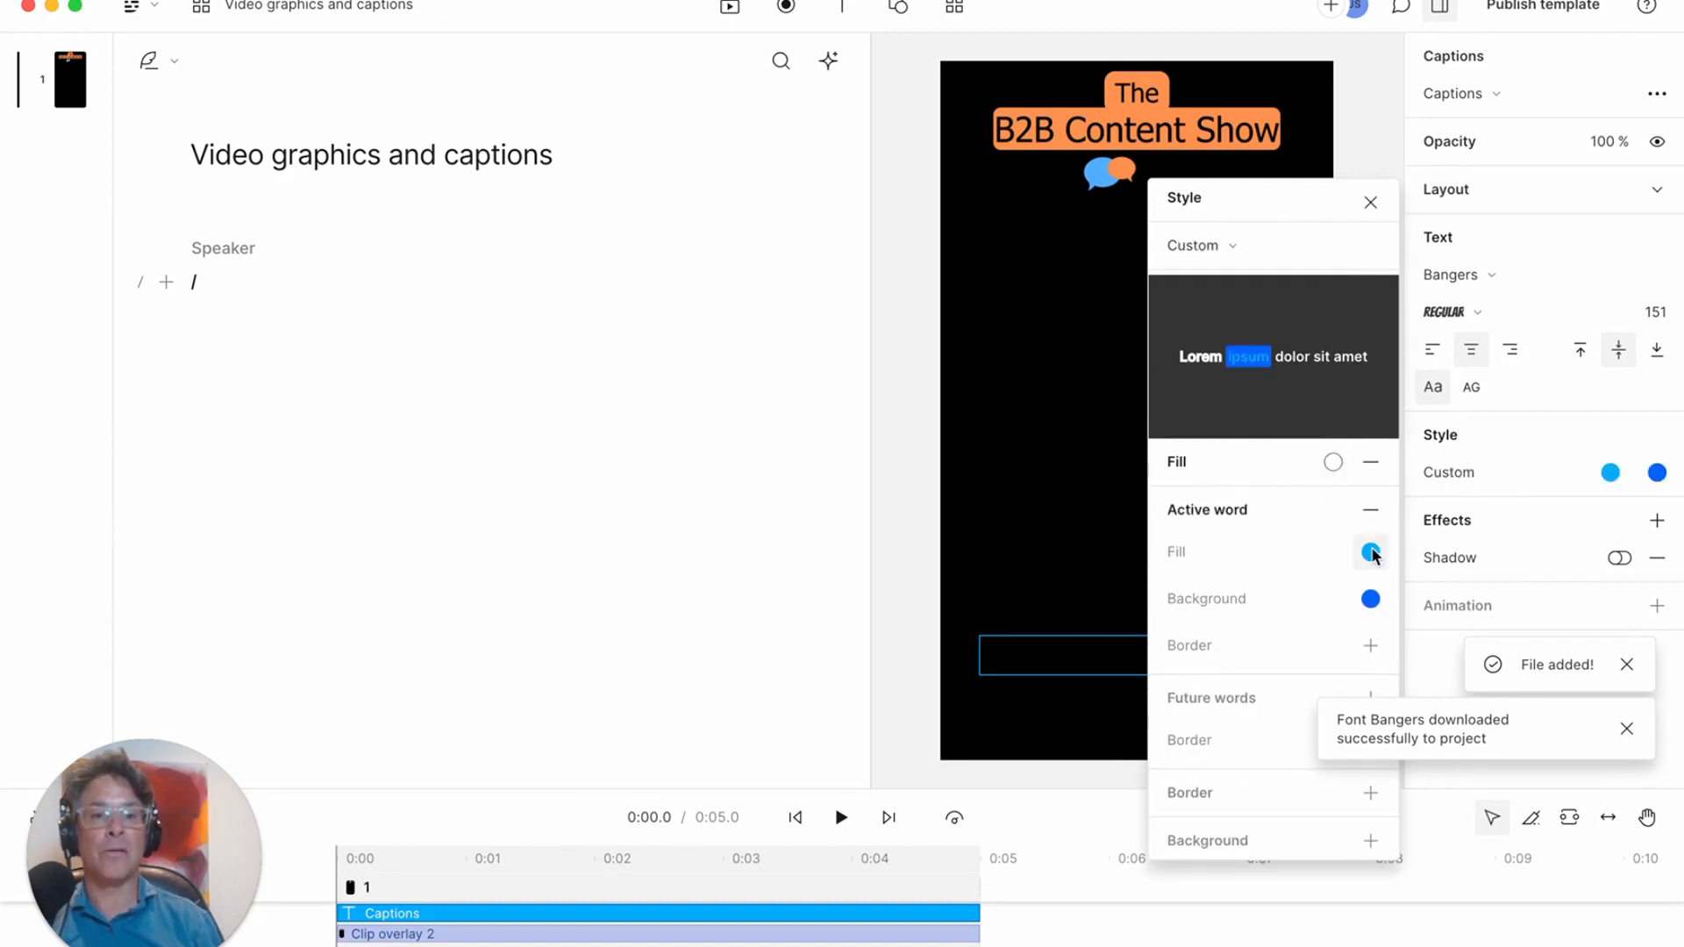
pyautogui.click(1371, 553)
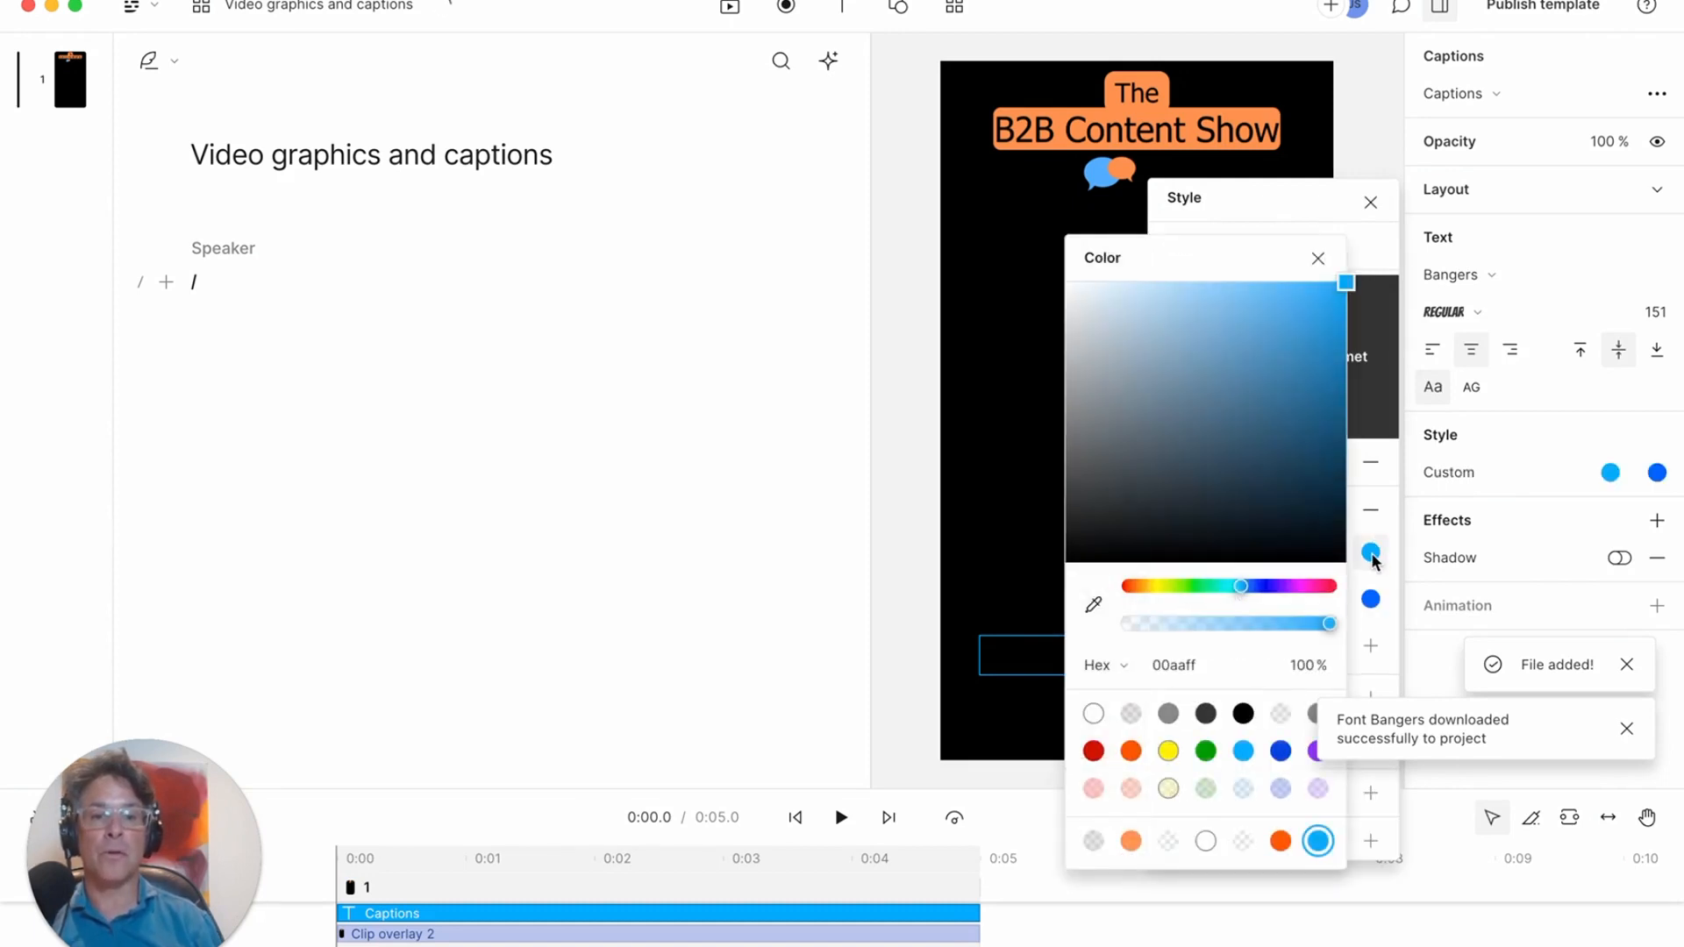
pyautogui.click(1131, 842)
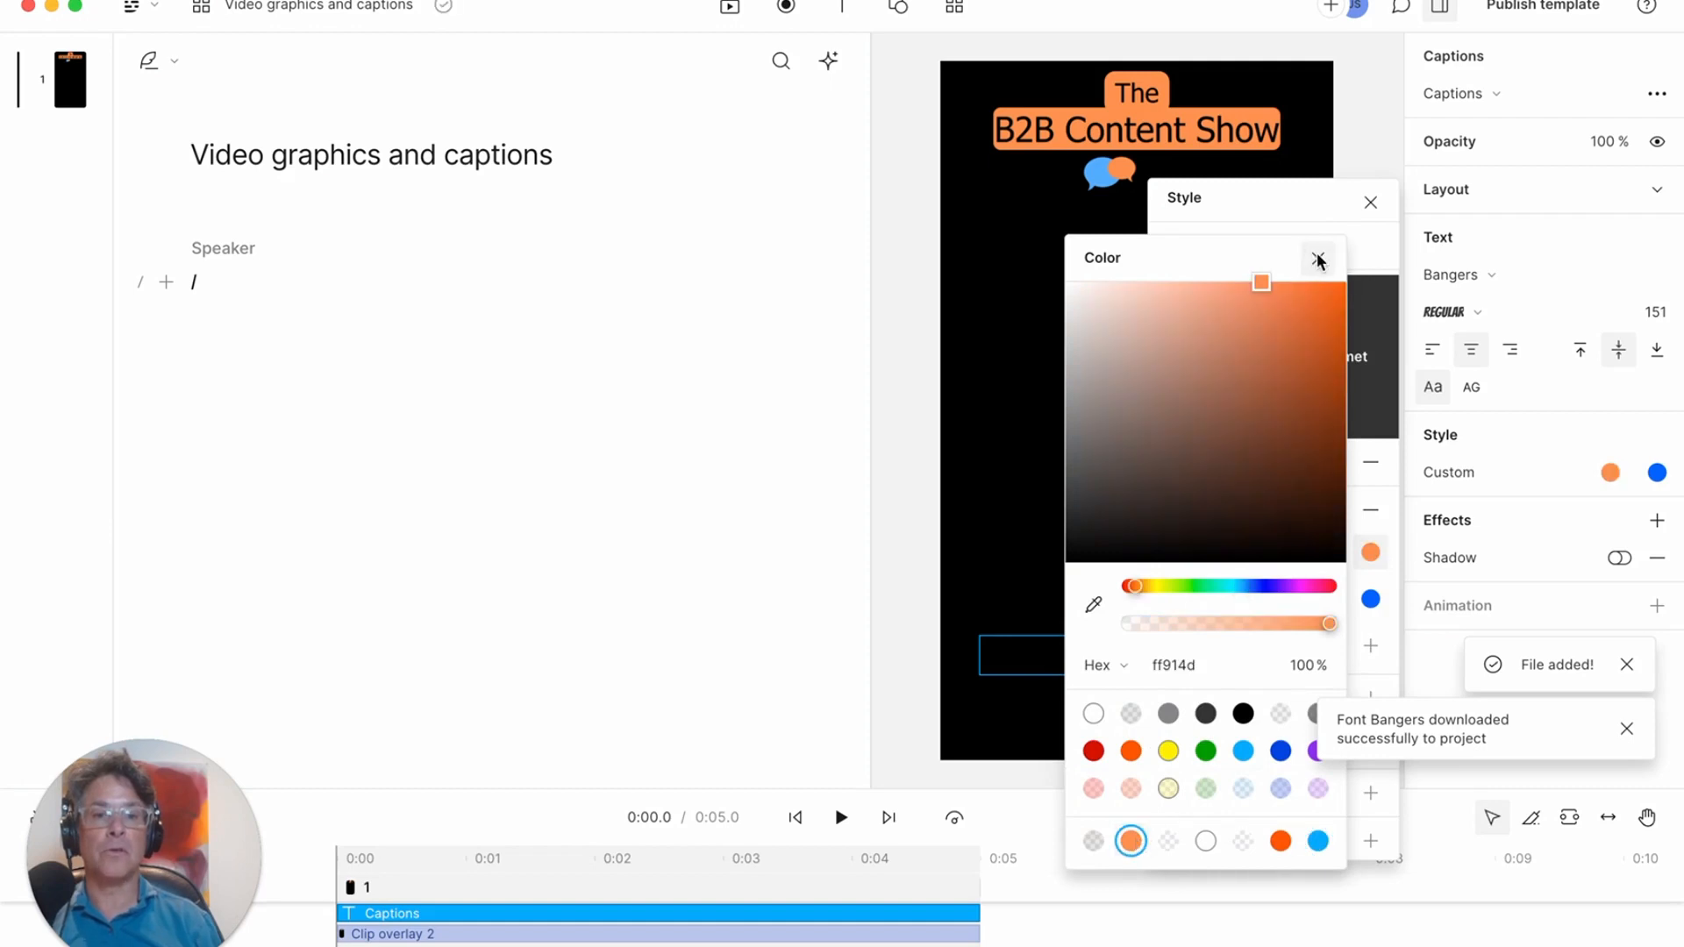
pyautogui.click(1318, 257)
pyautogui.click(1371, 599)
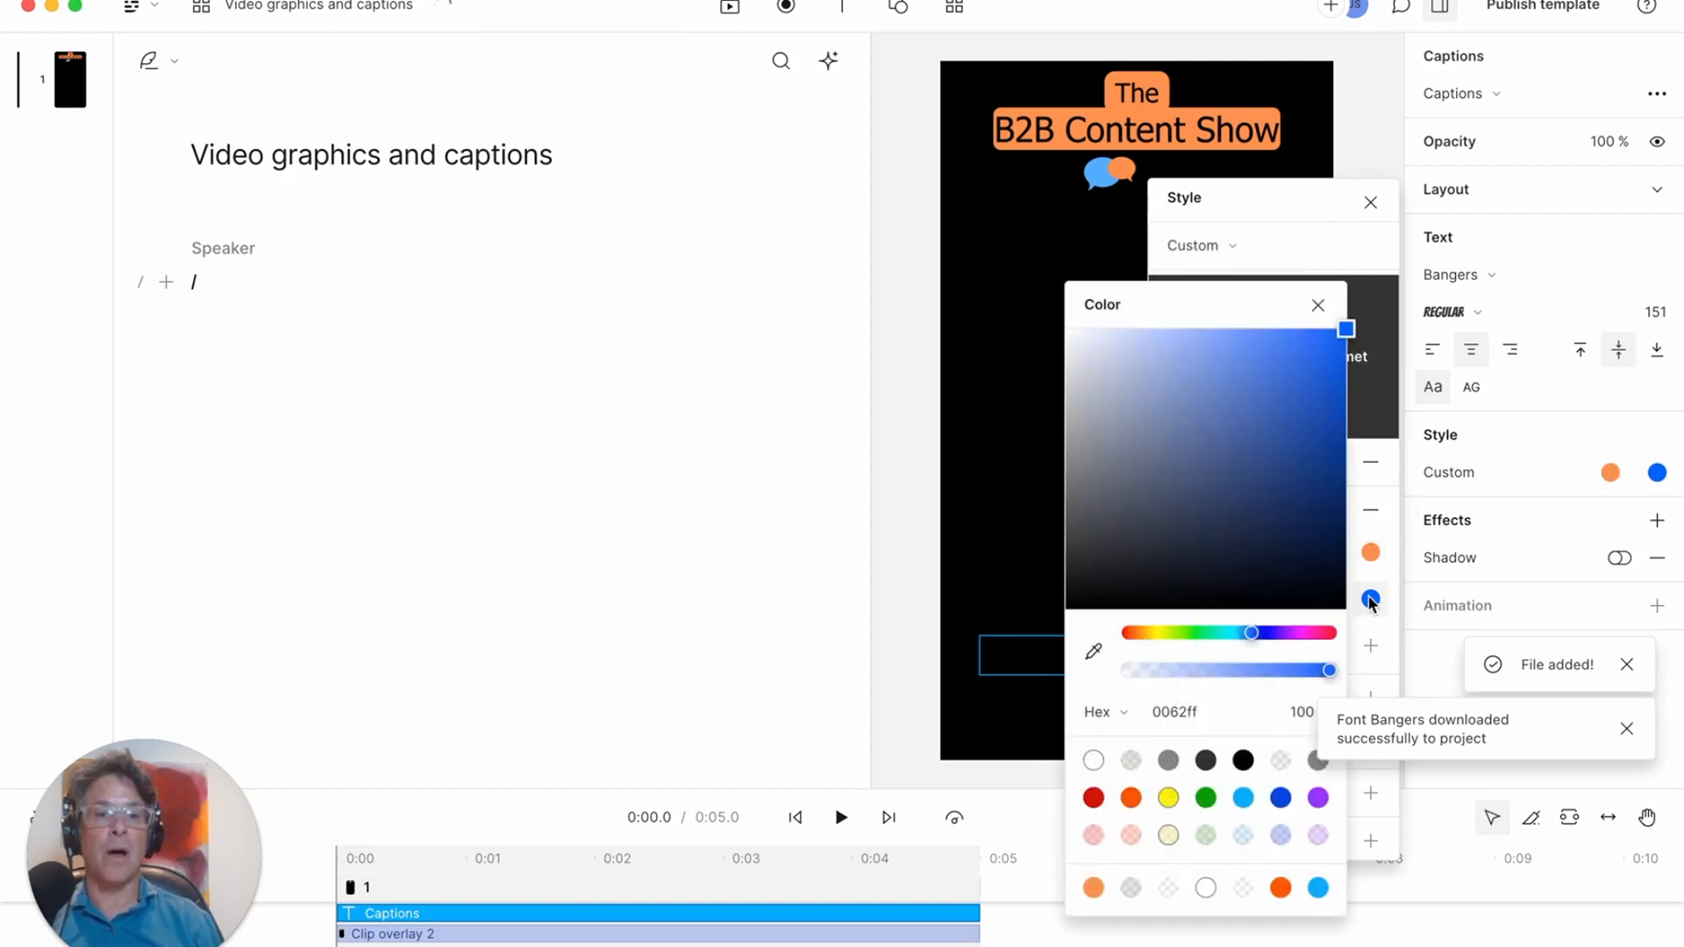
pyautogui.click(1131, 759)
pyautogui.click(1317, 306)
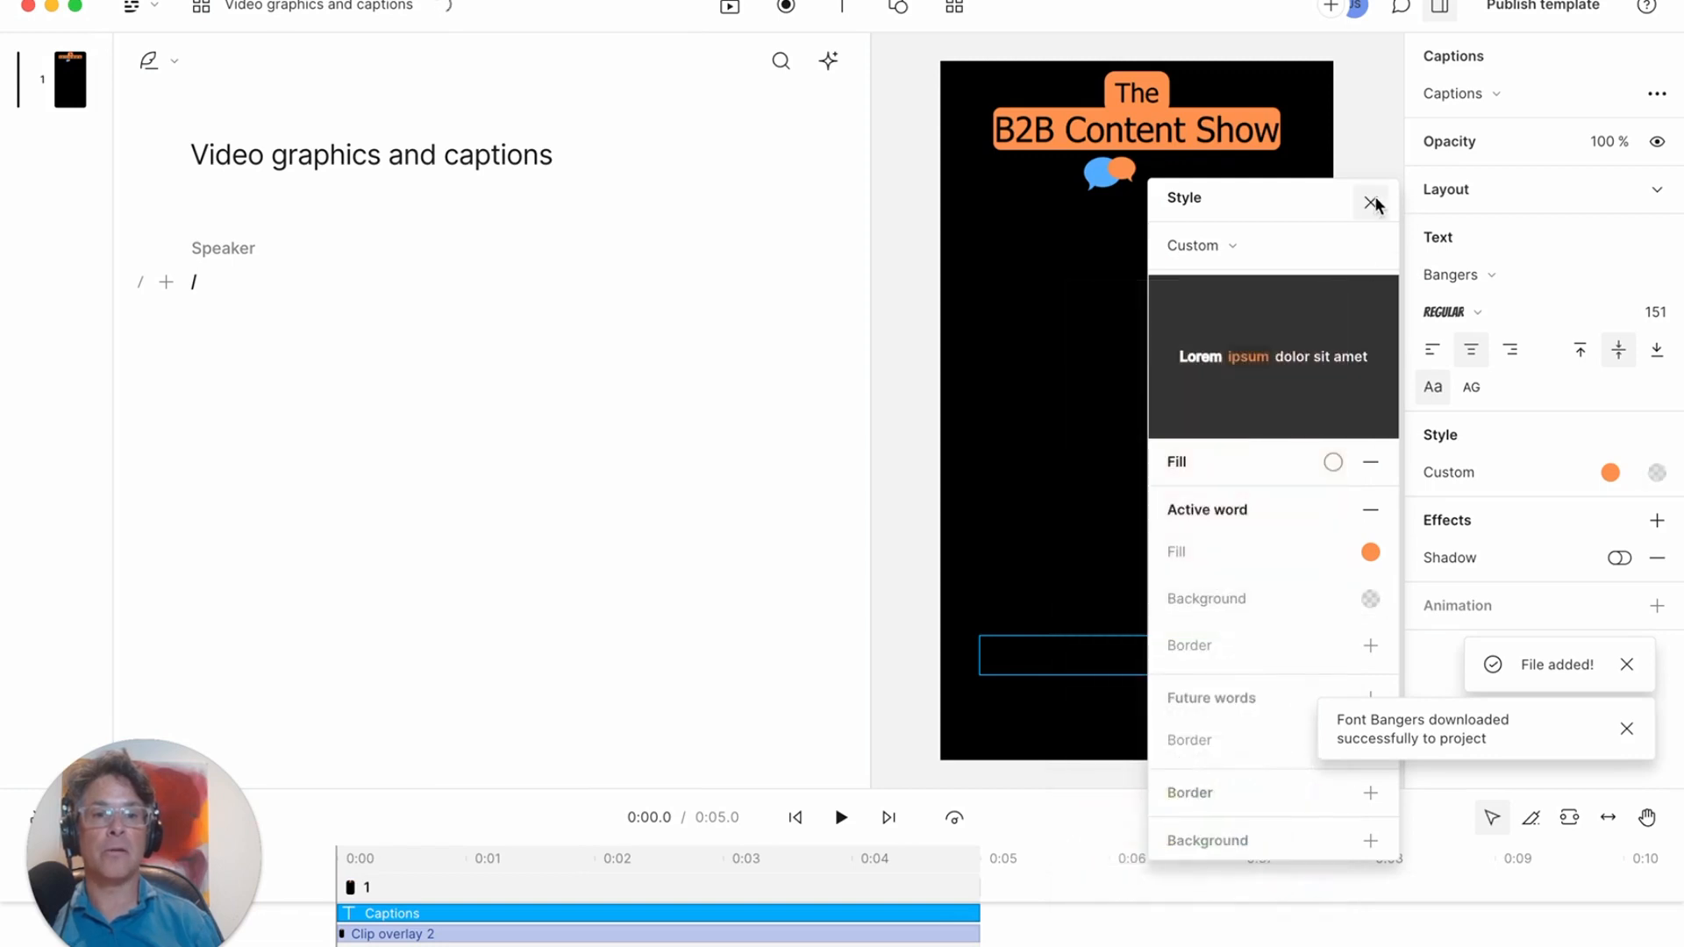
pyautogui.click(1372, 203)
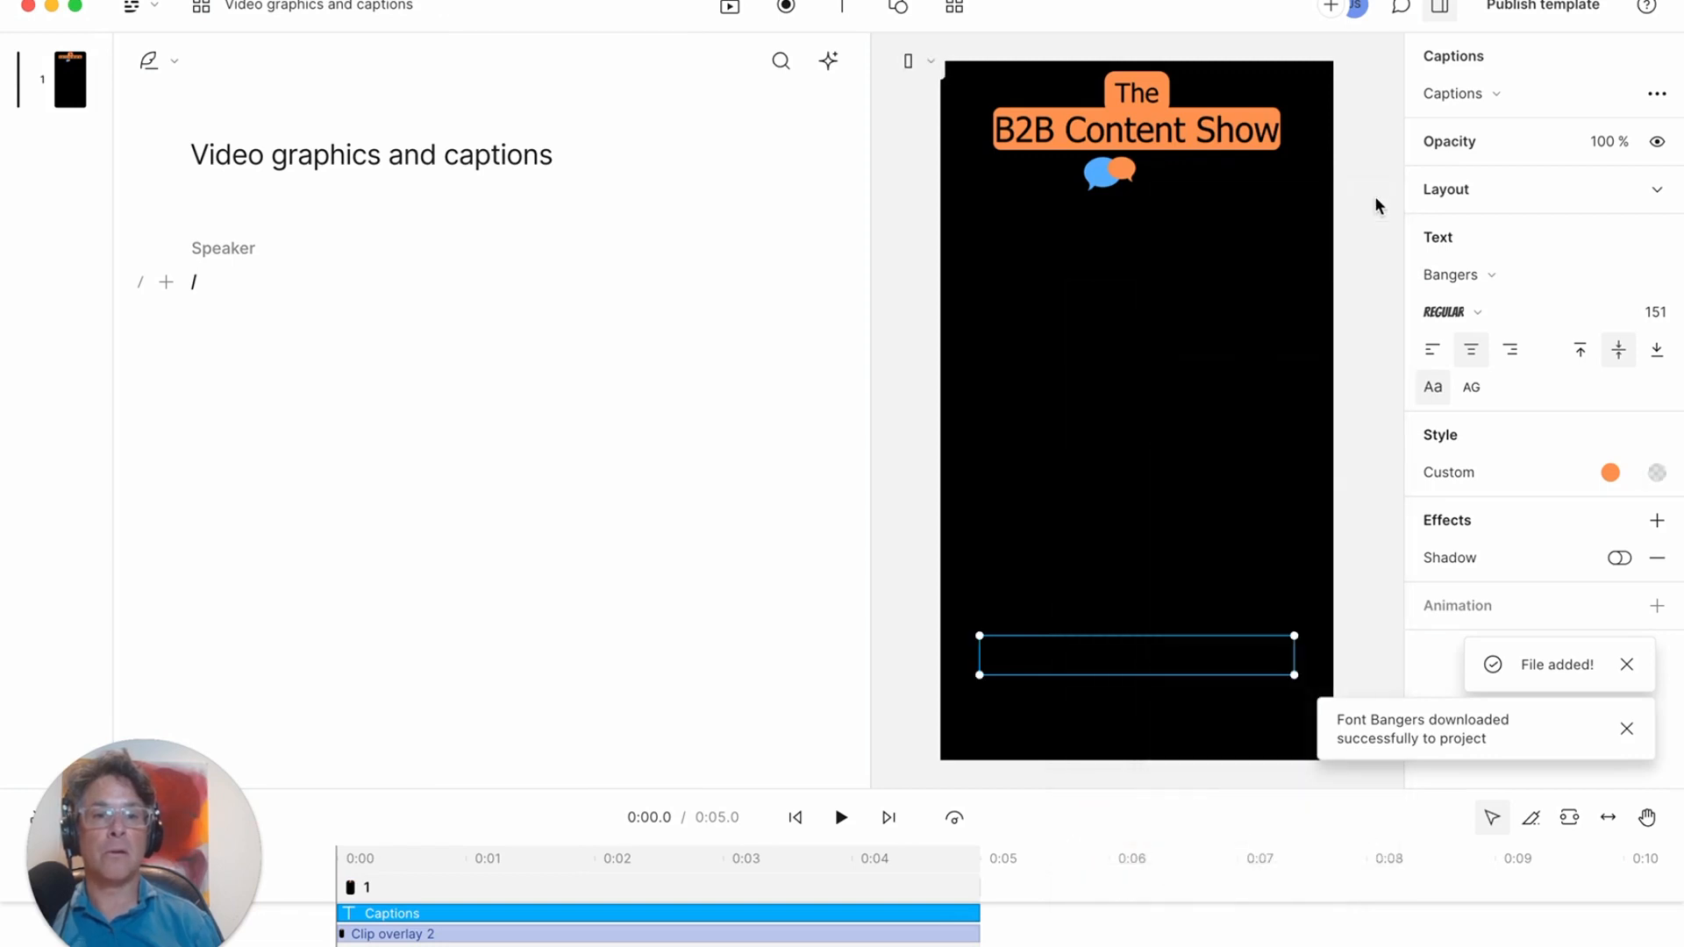
# Move the captions box higher, make it narrower and taller, and center it horizontally in the lower part of the frame.
pyautogui.moveTo(1109, 655); pyautogui.dragTo(1104, 604)
pyautogui.moveTo(1293, 591); pyautogui.dragTo(1202, 571)
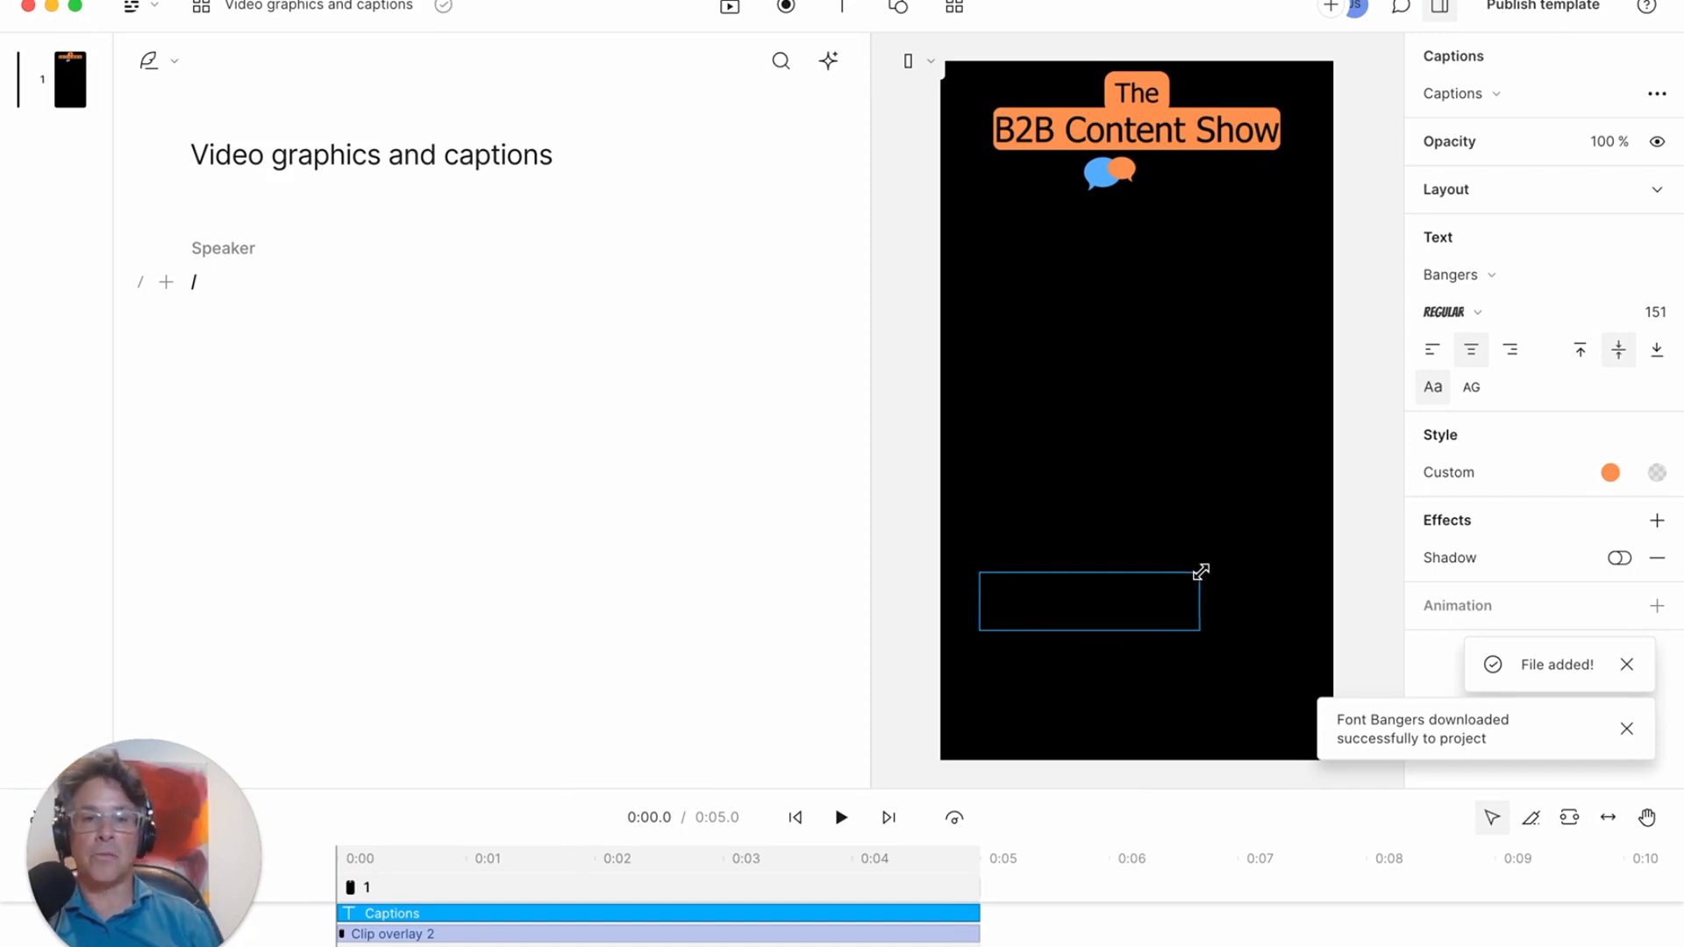
pyautogui.moveTo(1094, 602); pyautogui.dragTo(1143, 600)
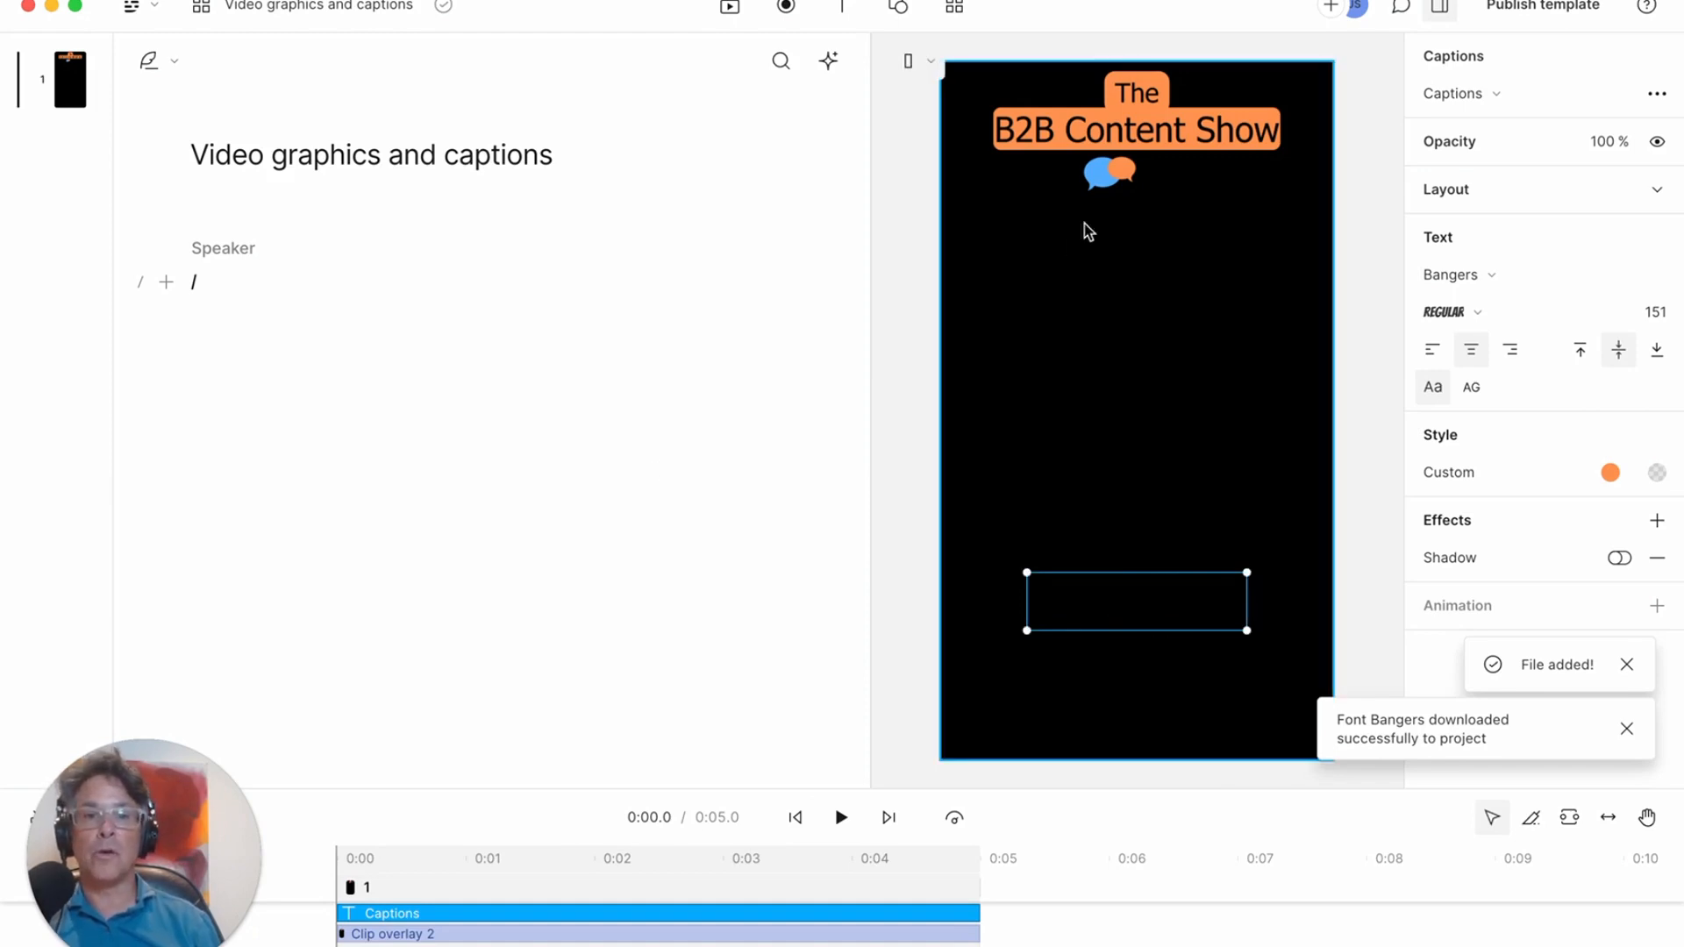
# Name the scene "Video graphics and captions" and publish the template as private.
pyautogui.click(1560, 11)
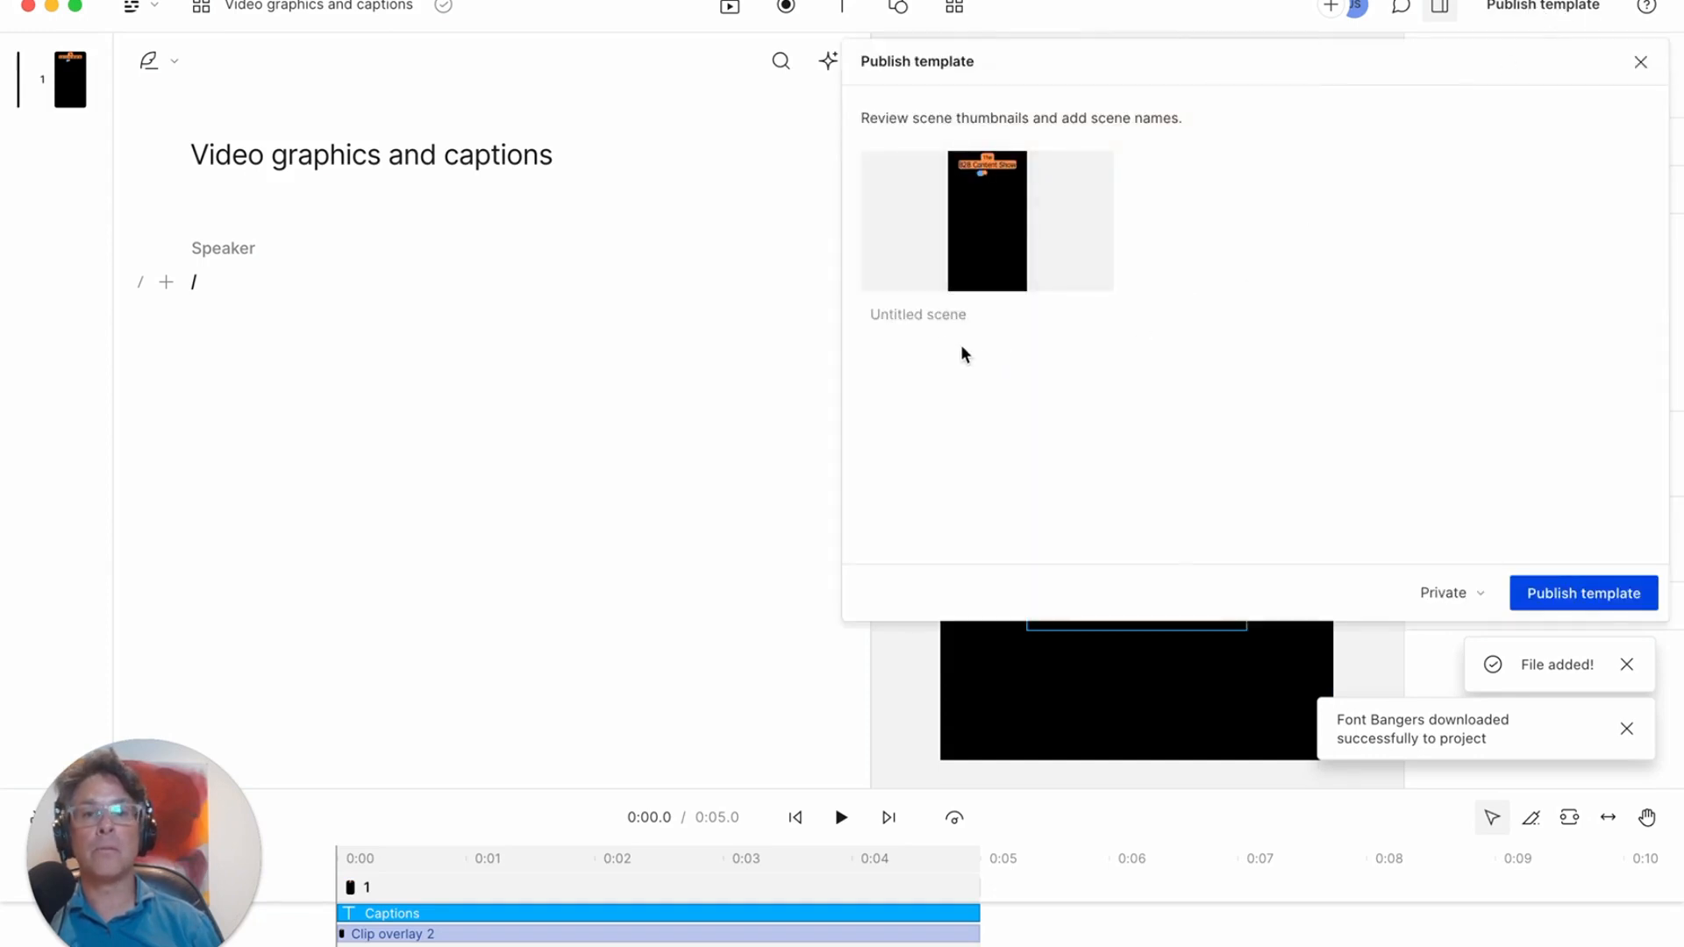
pyautogui.click(926, 313)
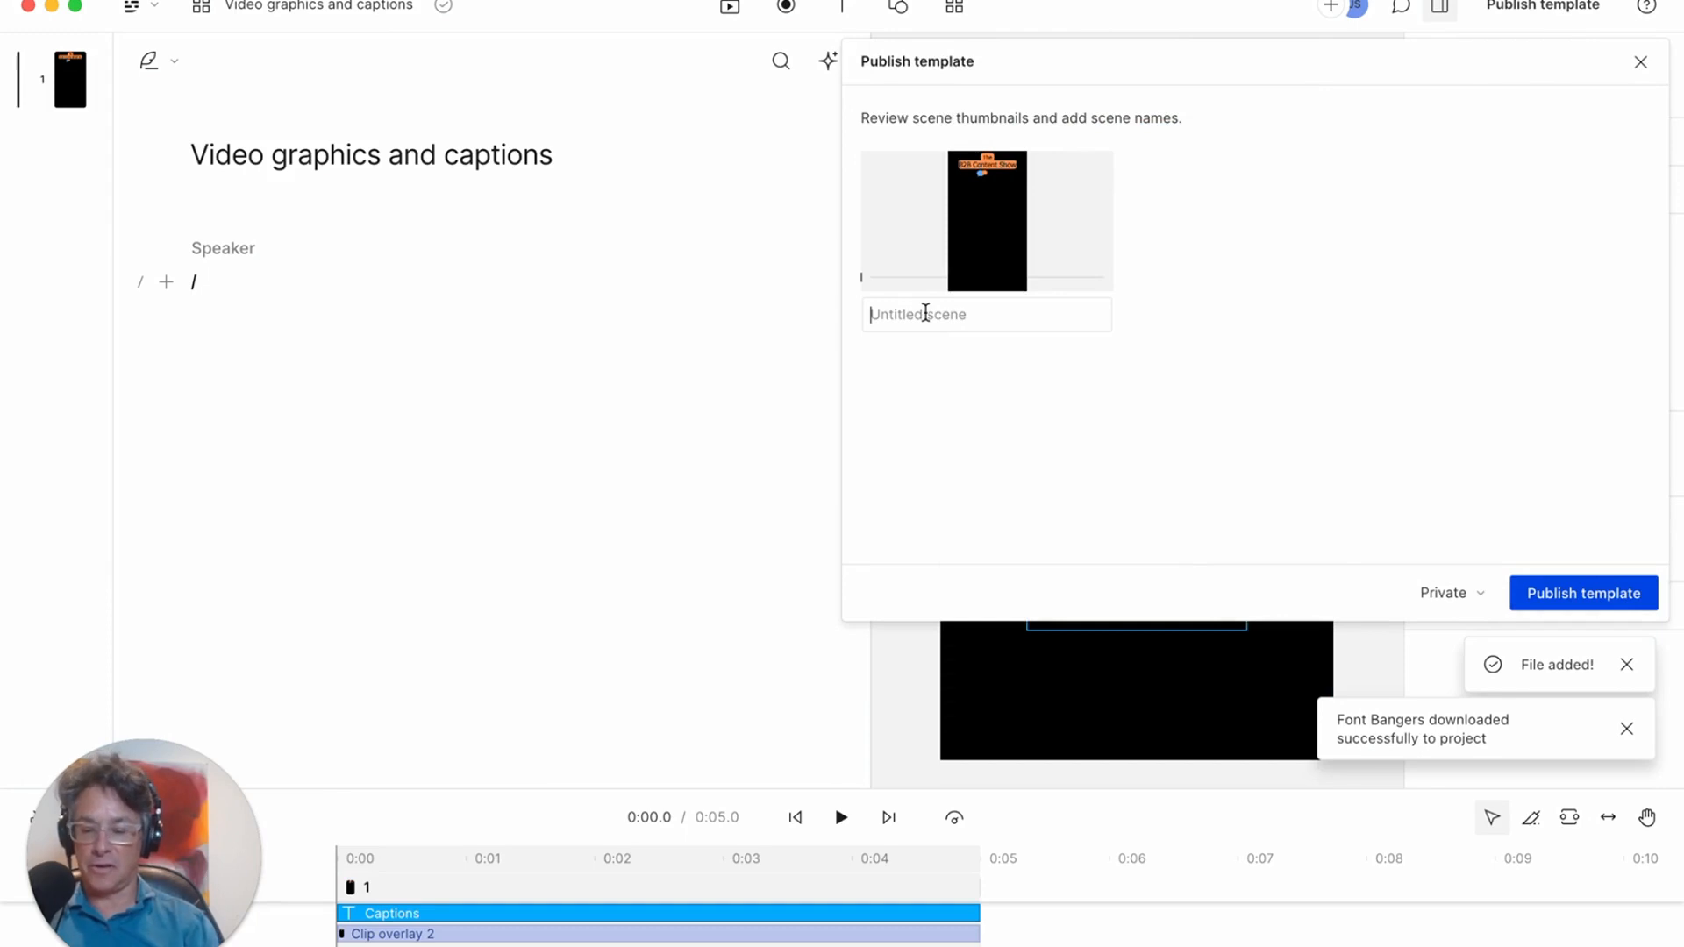
pyautogui.write('Video grp')
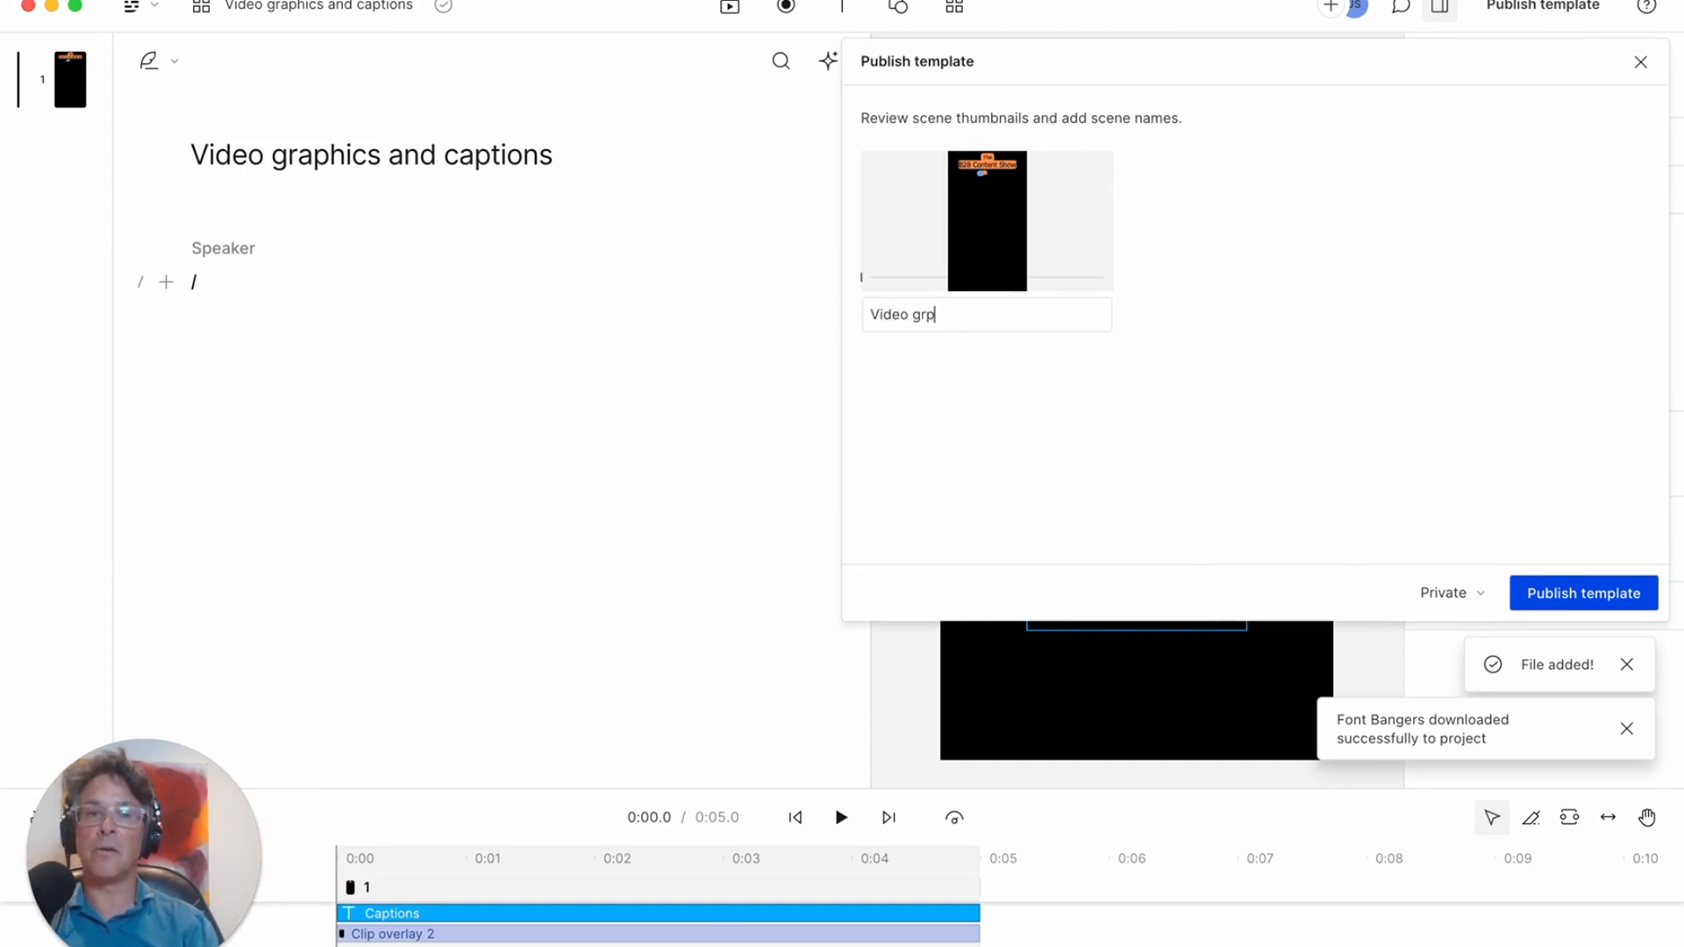
pyautogui.write('ahics and cp')
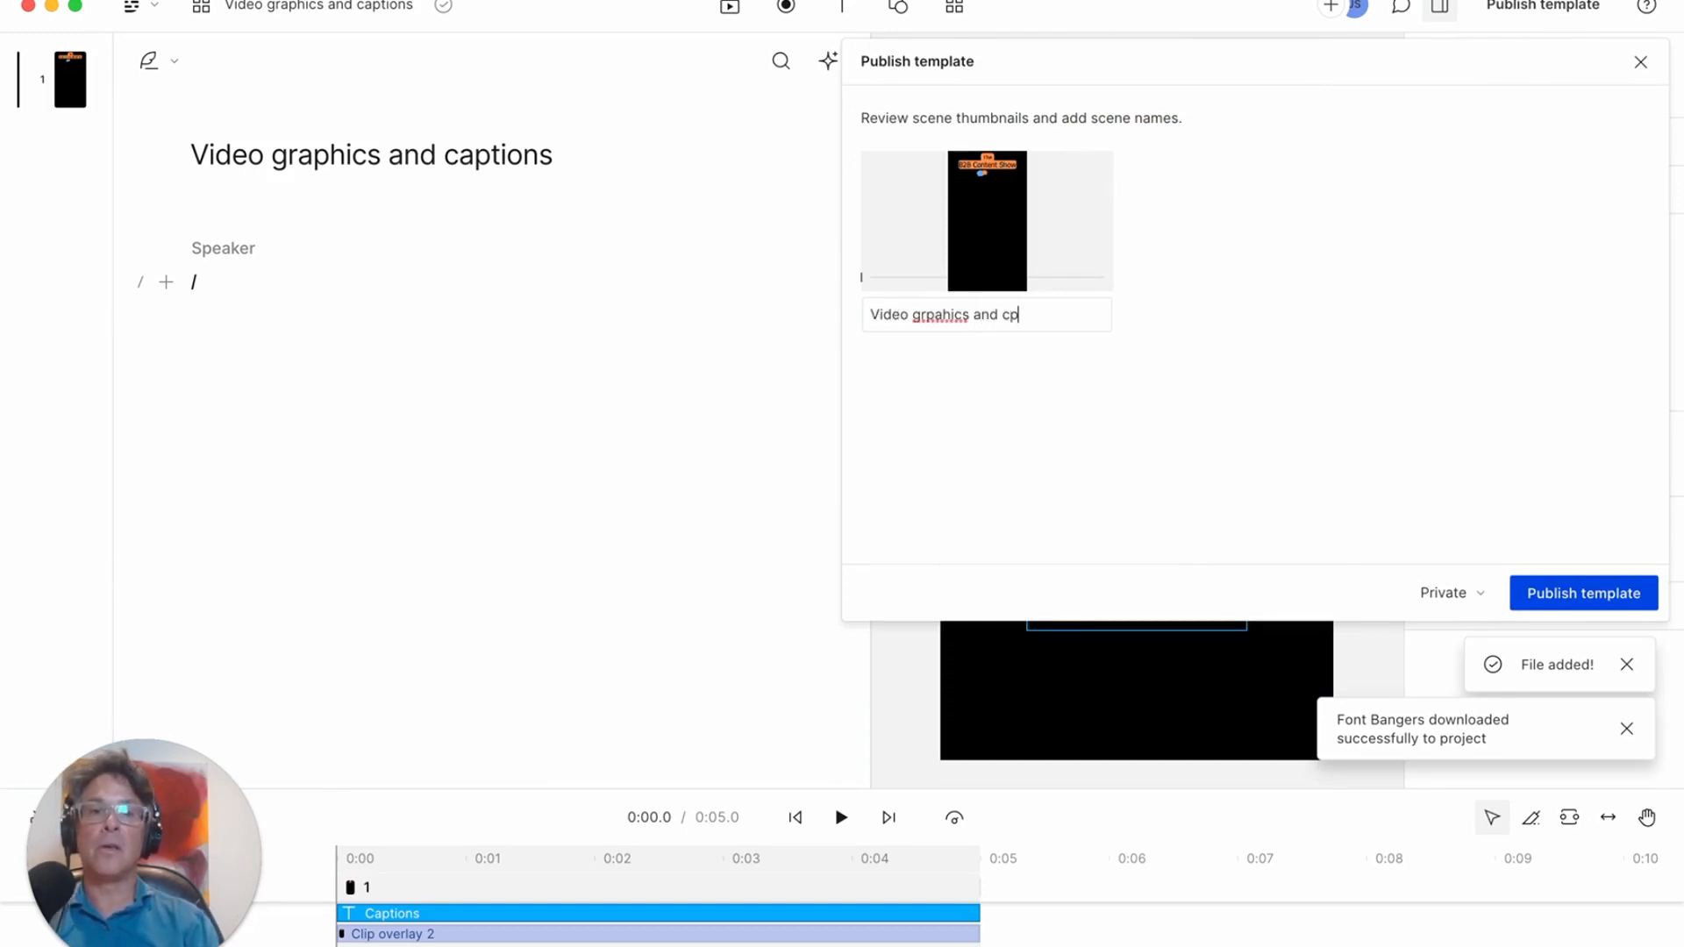
pyautogui.write('ations')
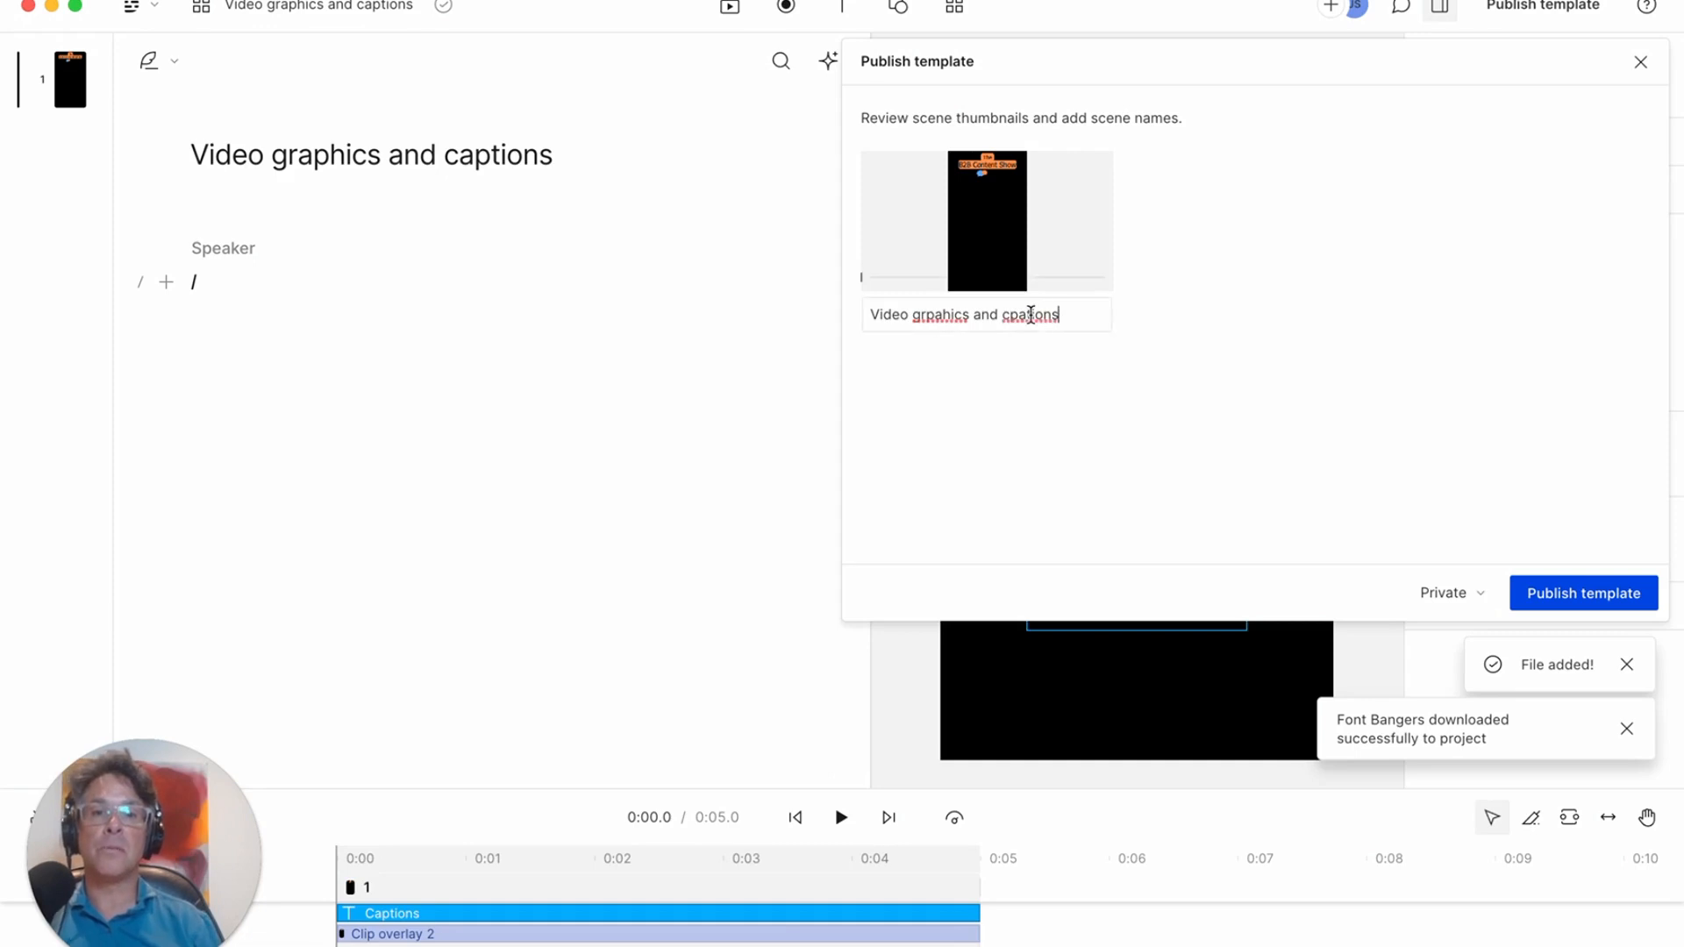
pyautogui.moveTo(1061, 316); pyautogui.dragTo(913, 320)
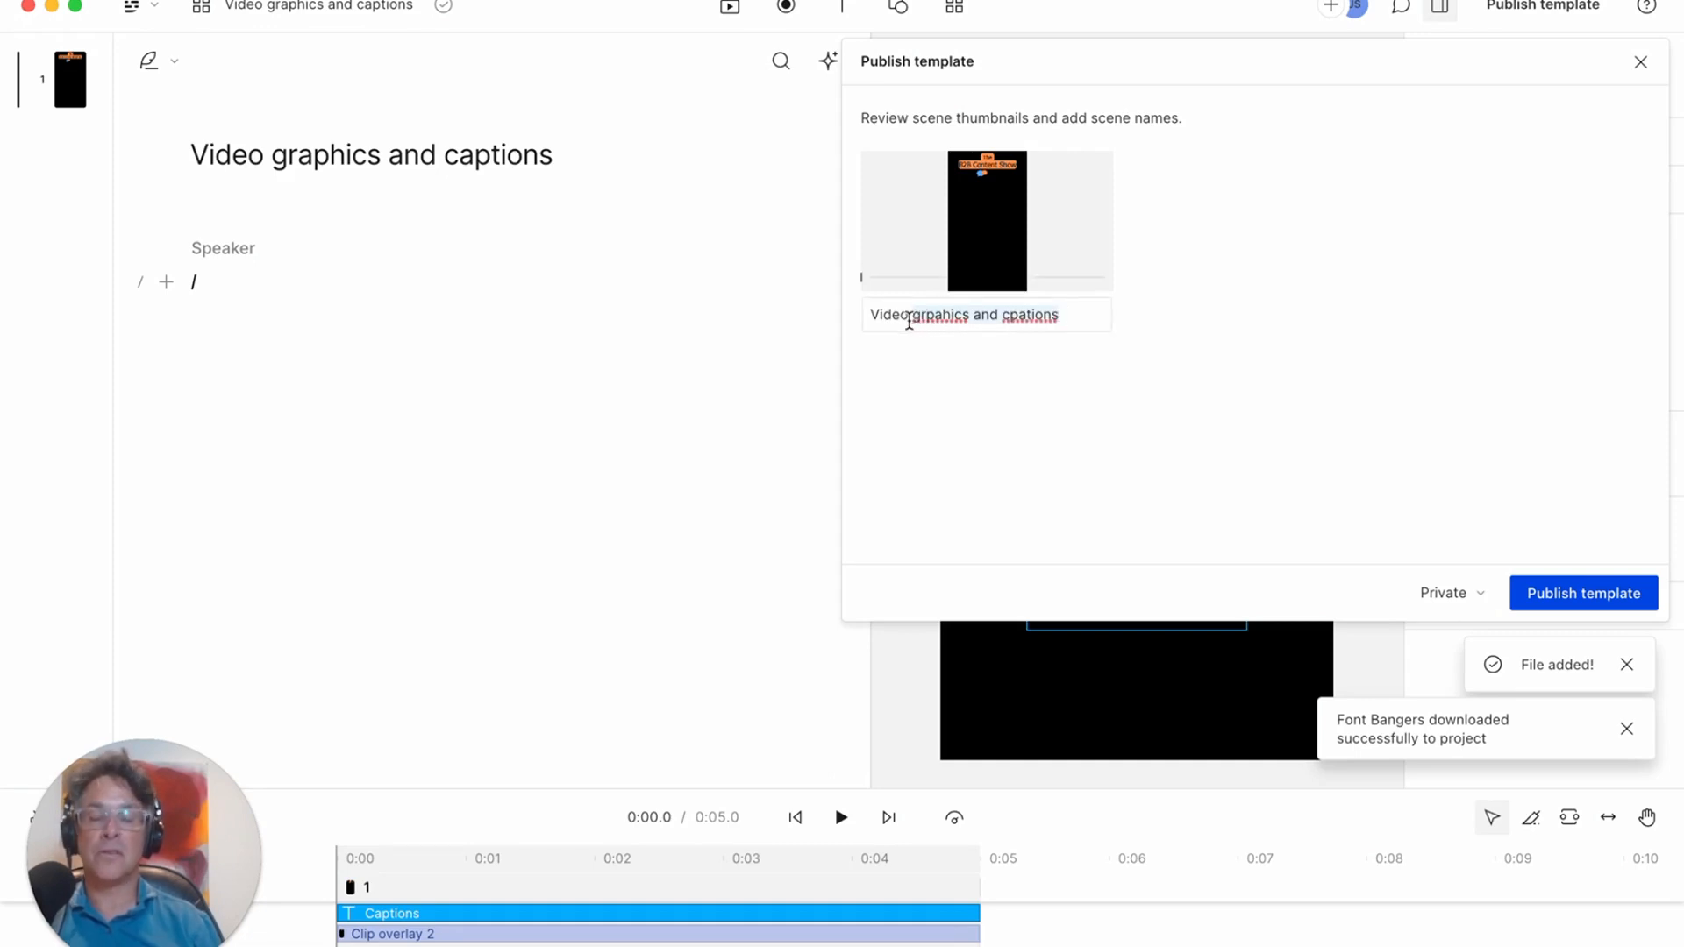
pyautogui.write('graphics')
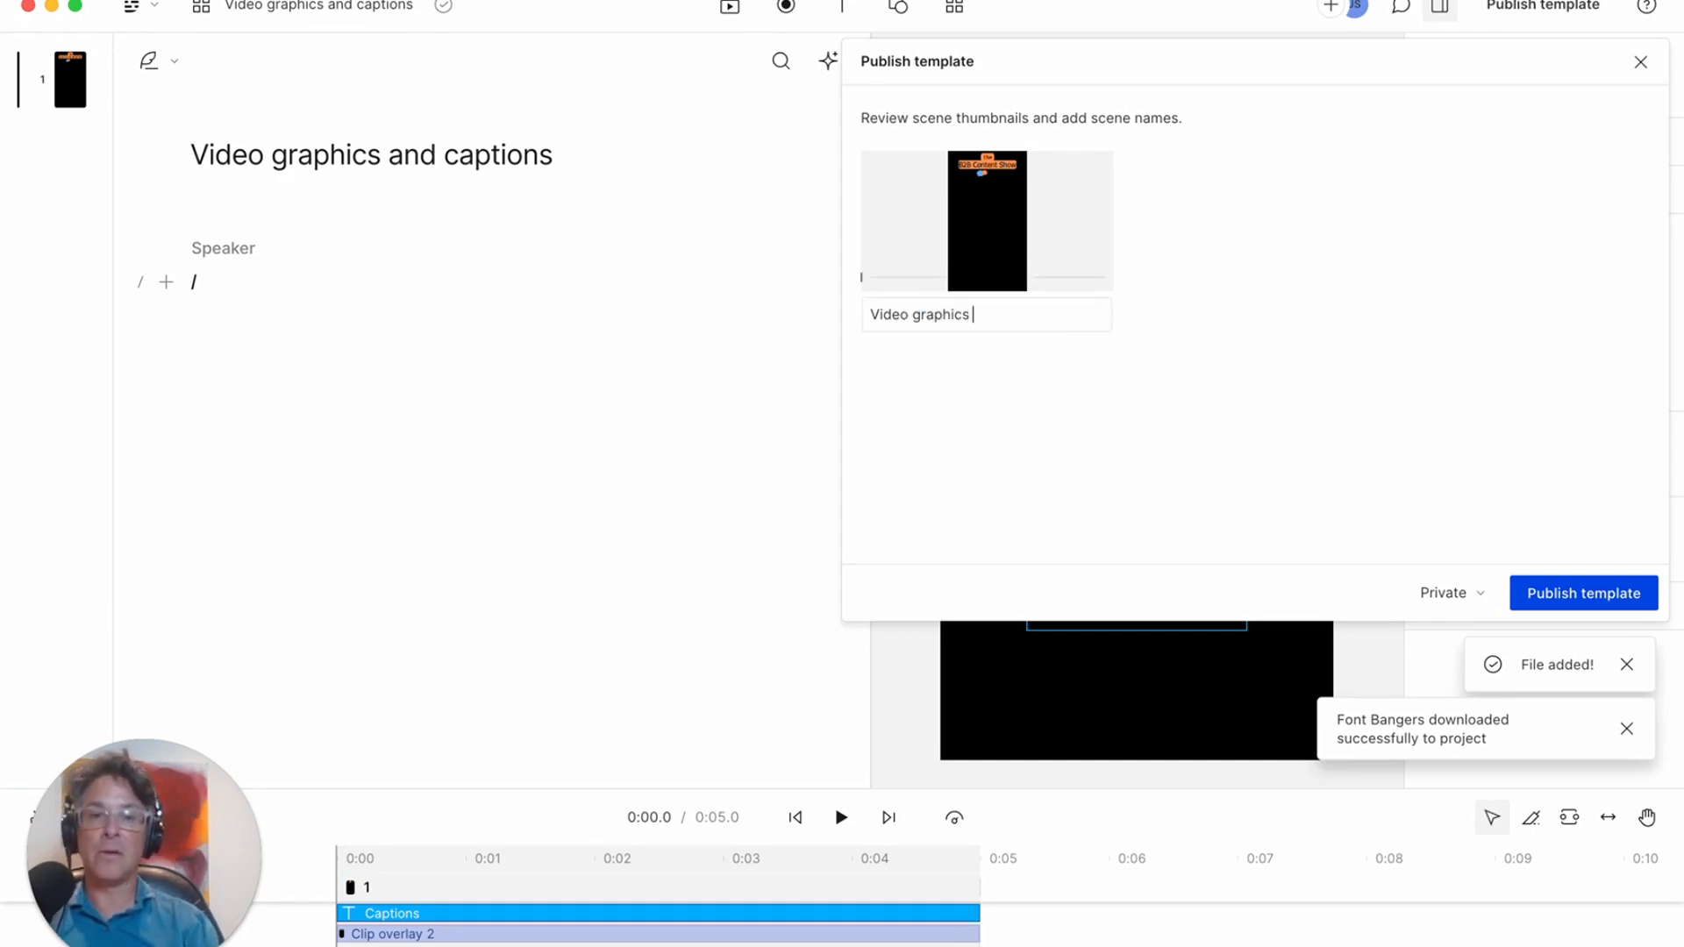
pyautogui.write(' and captions')
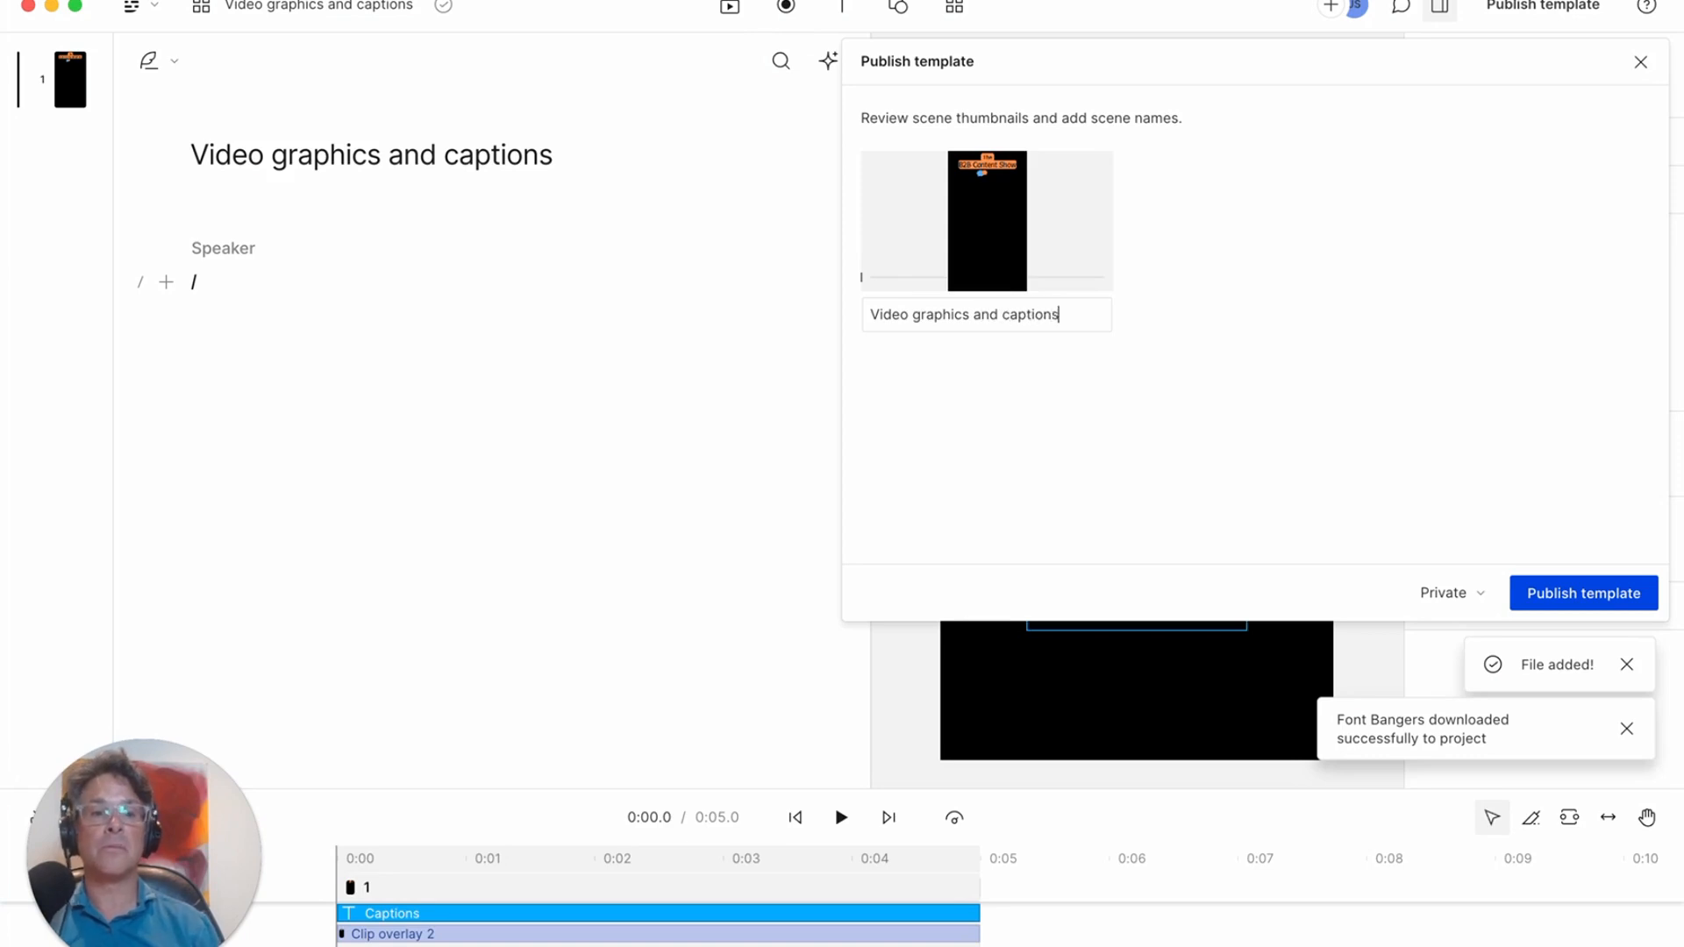
pyautogui.click(1228, 366)
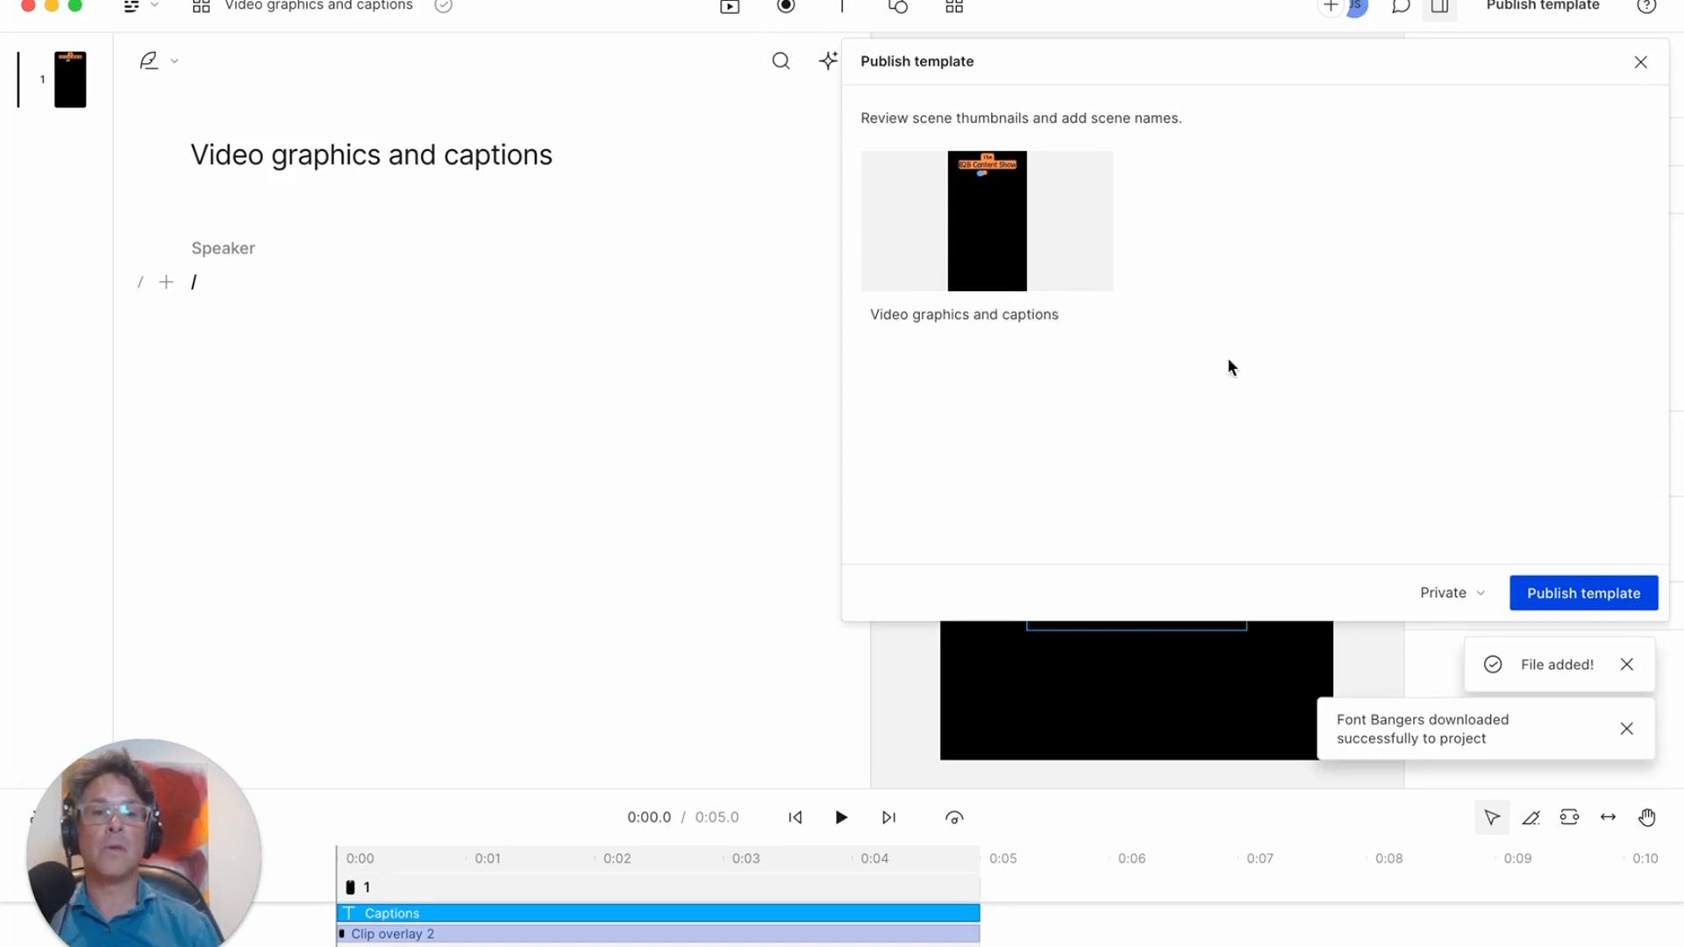
pyautogui.click(1584, 600)
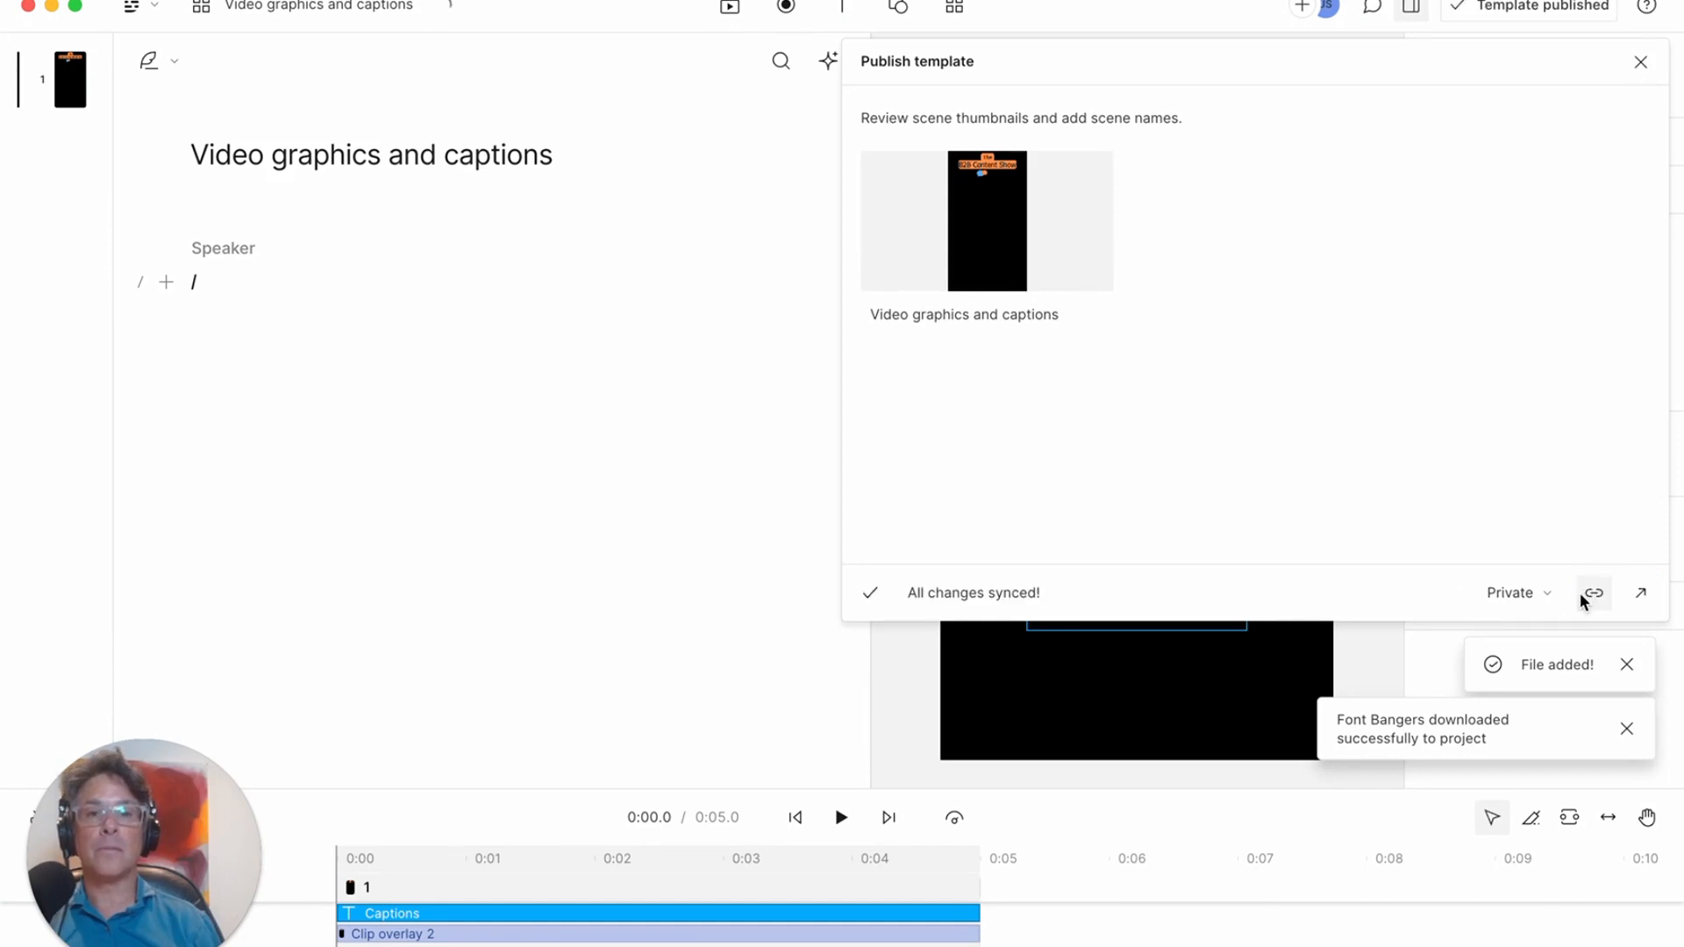
# Close the template publishing dialog and go back to the recent projects list.
pyautogui.click(681, 366)
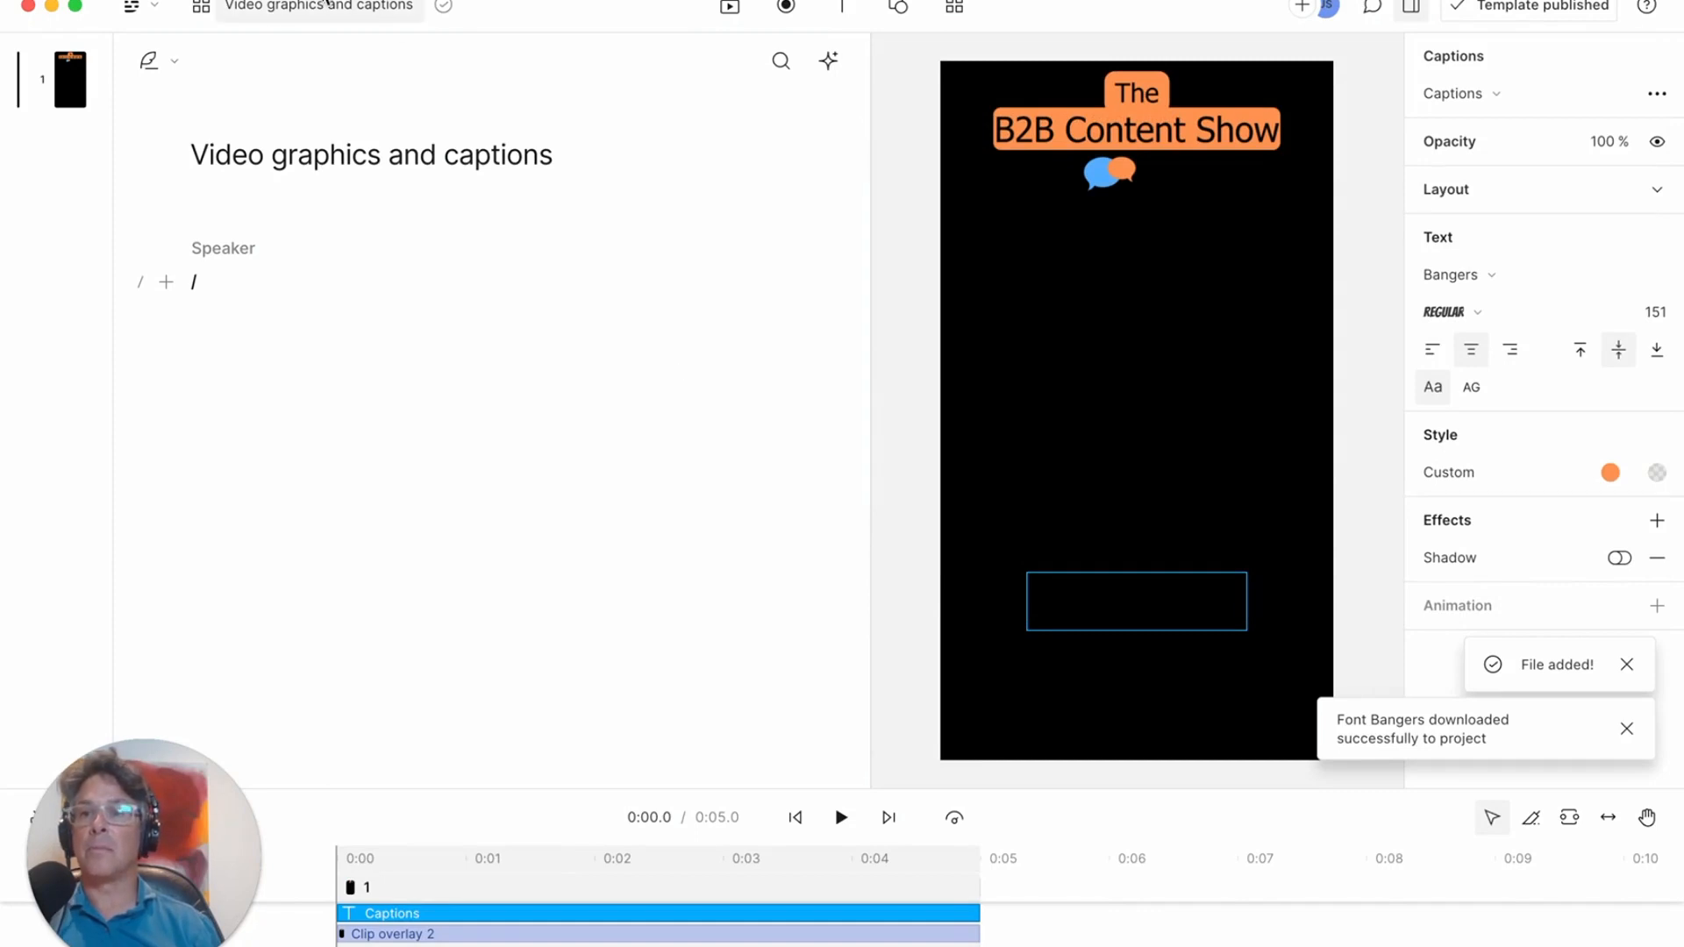
pyautogui.click(153, 13)
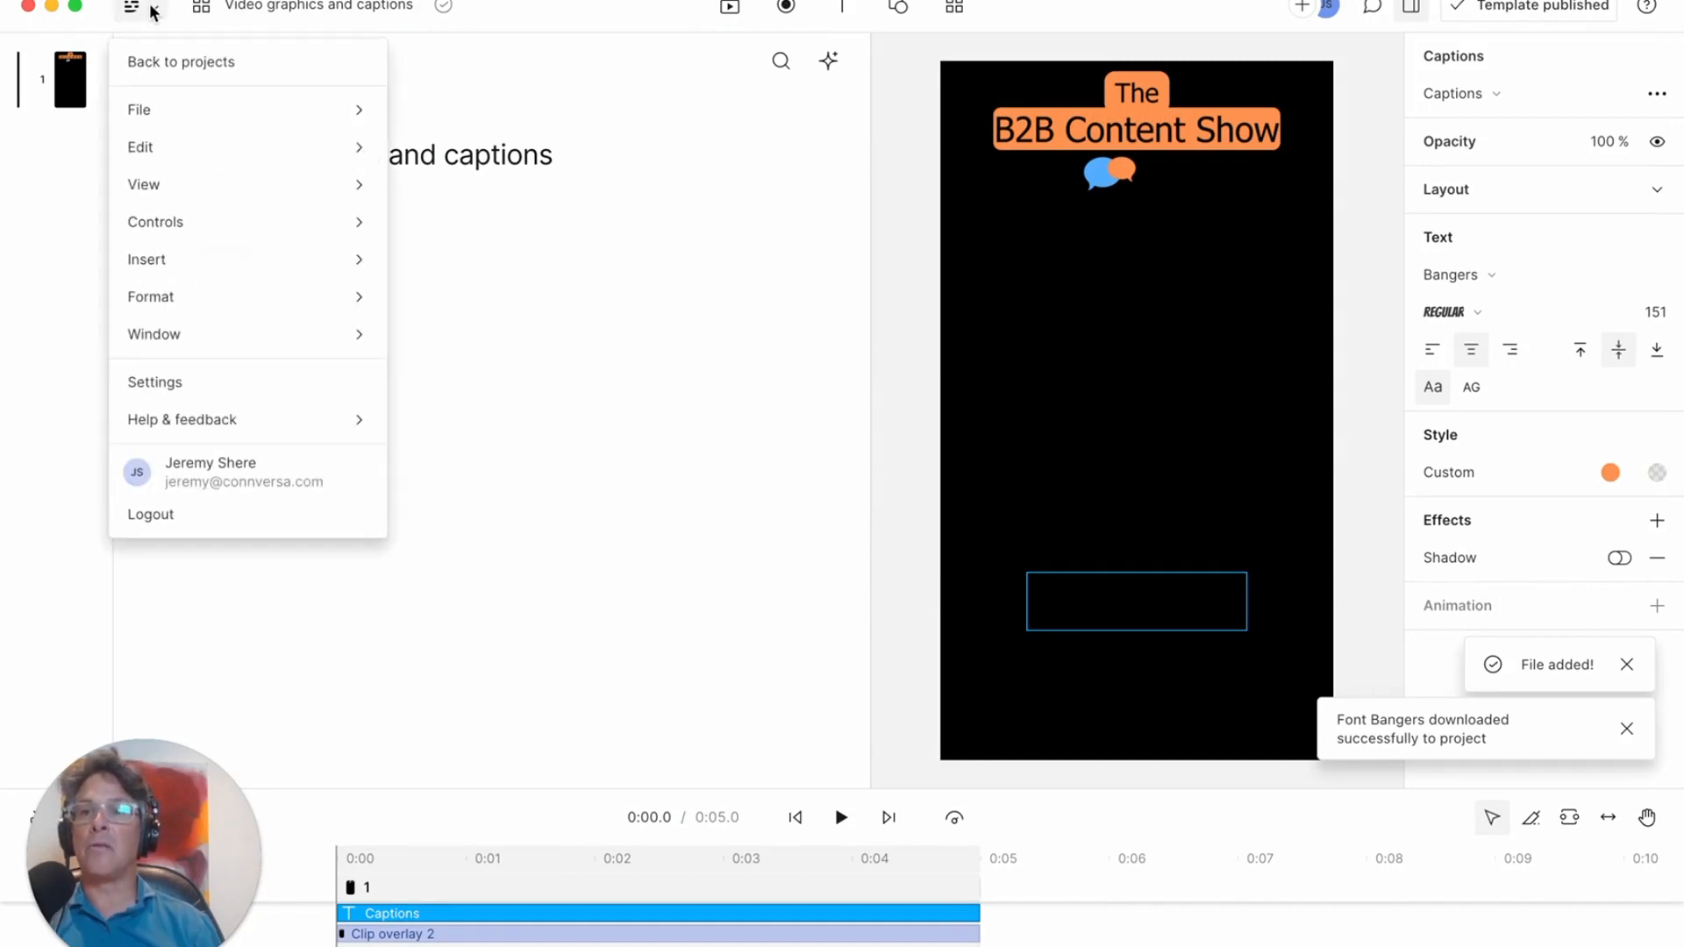
pyautogui.click(226, 63)
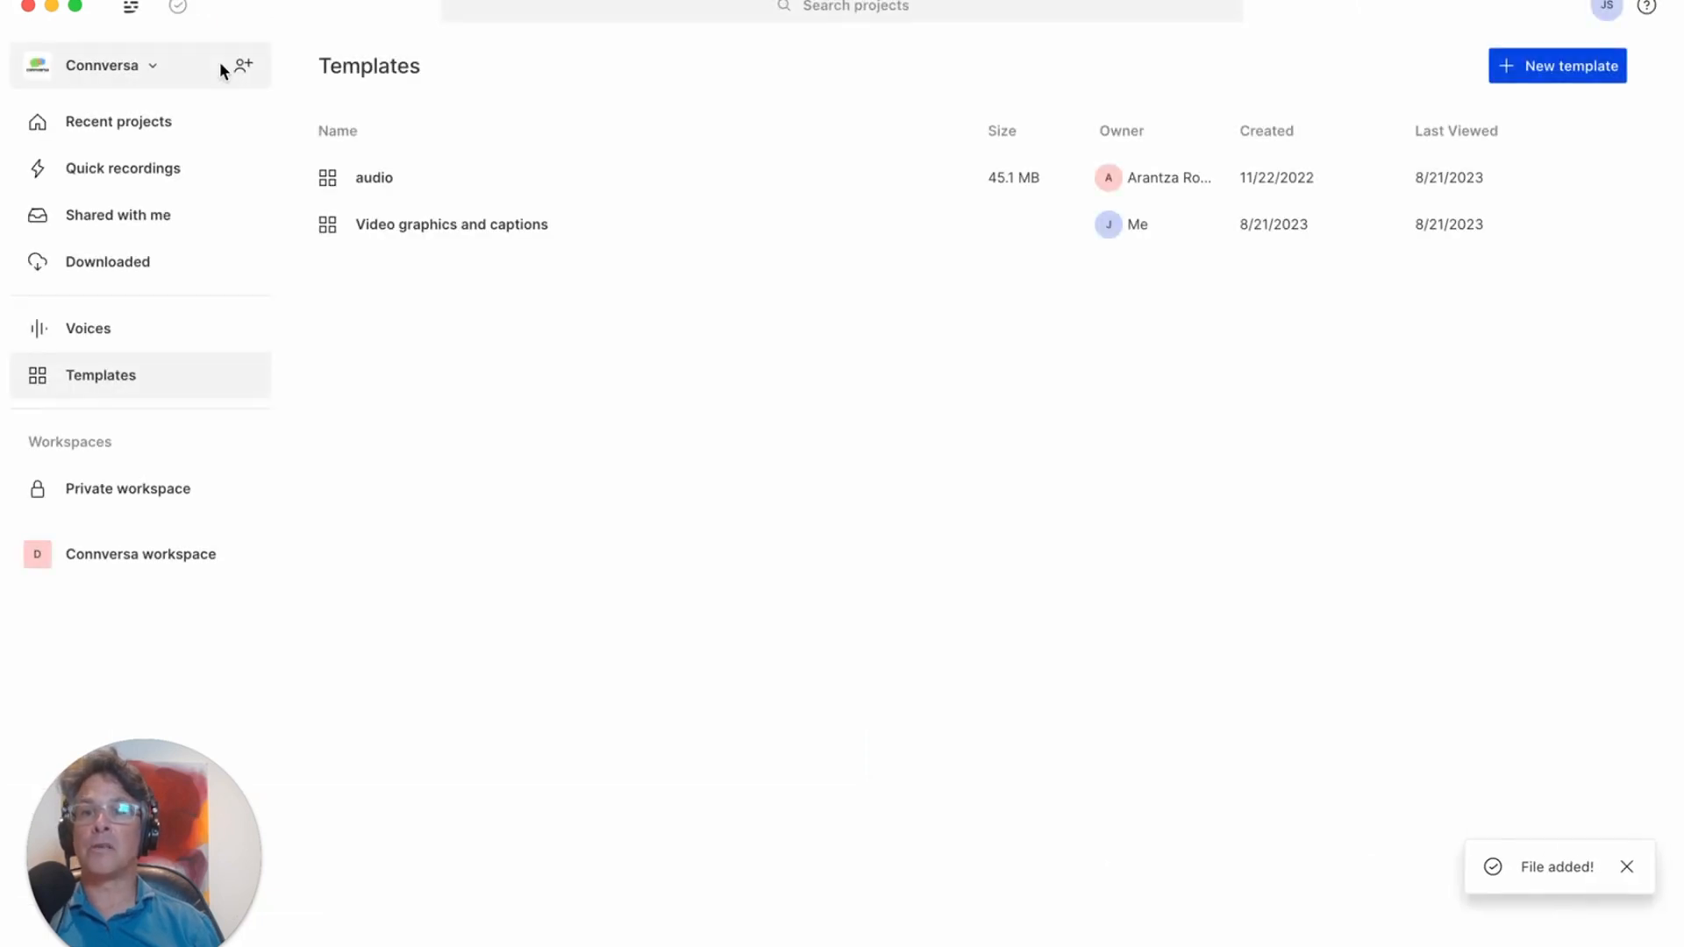
pyautogui.click(136, 121)
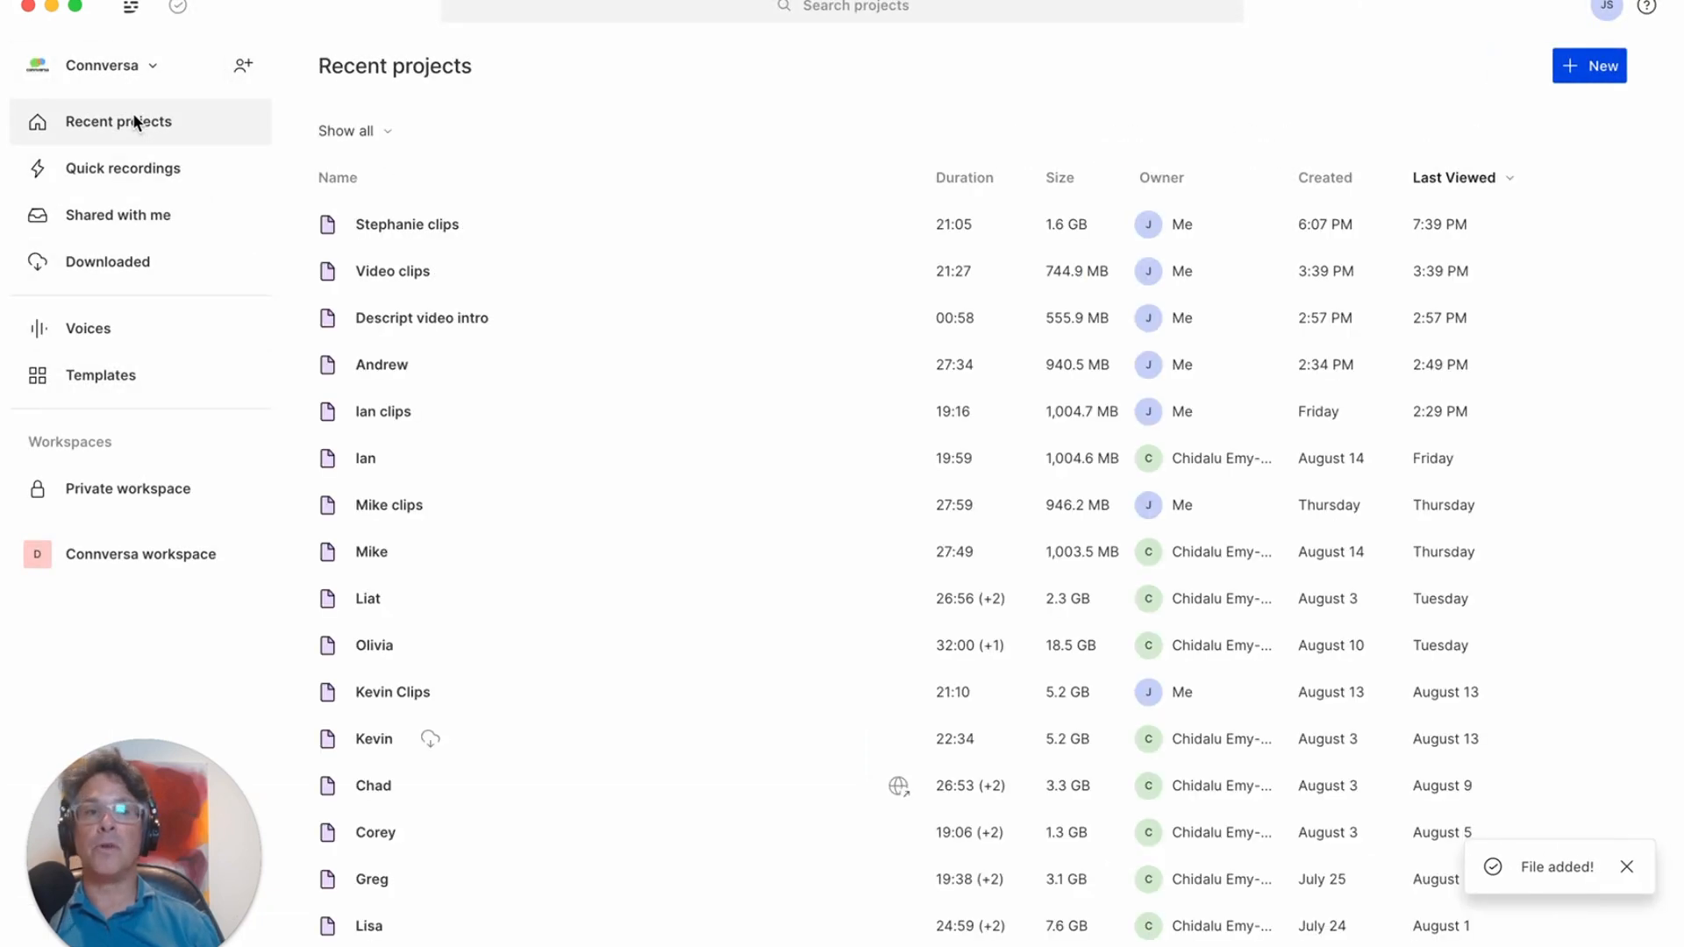
# Create a new video project titled "Video Project" and set its aspect ratio to Portrait 9:16.
pyautogui.click(1596, 67)
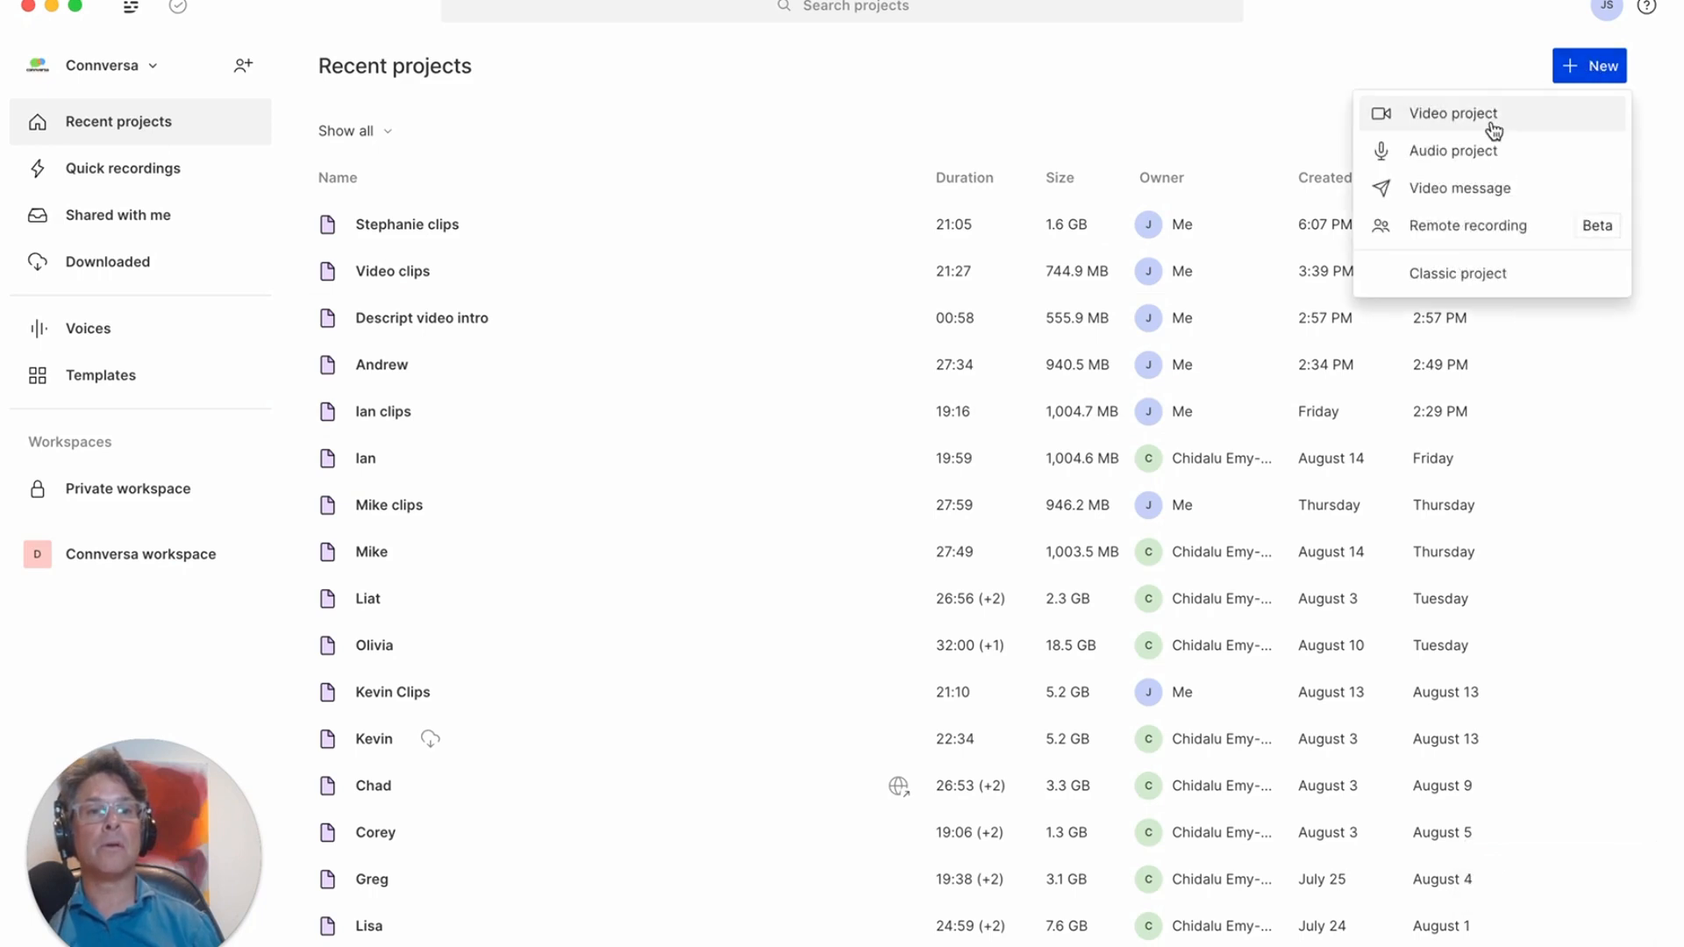
pyautogui.click(1531, 117)
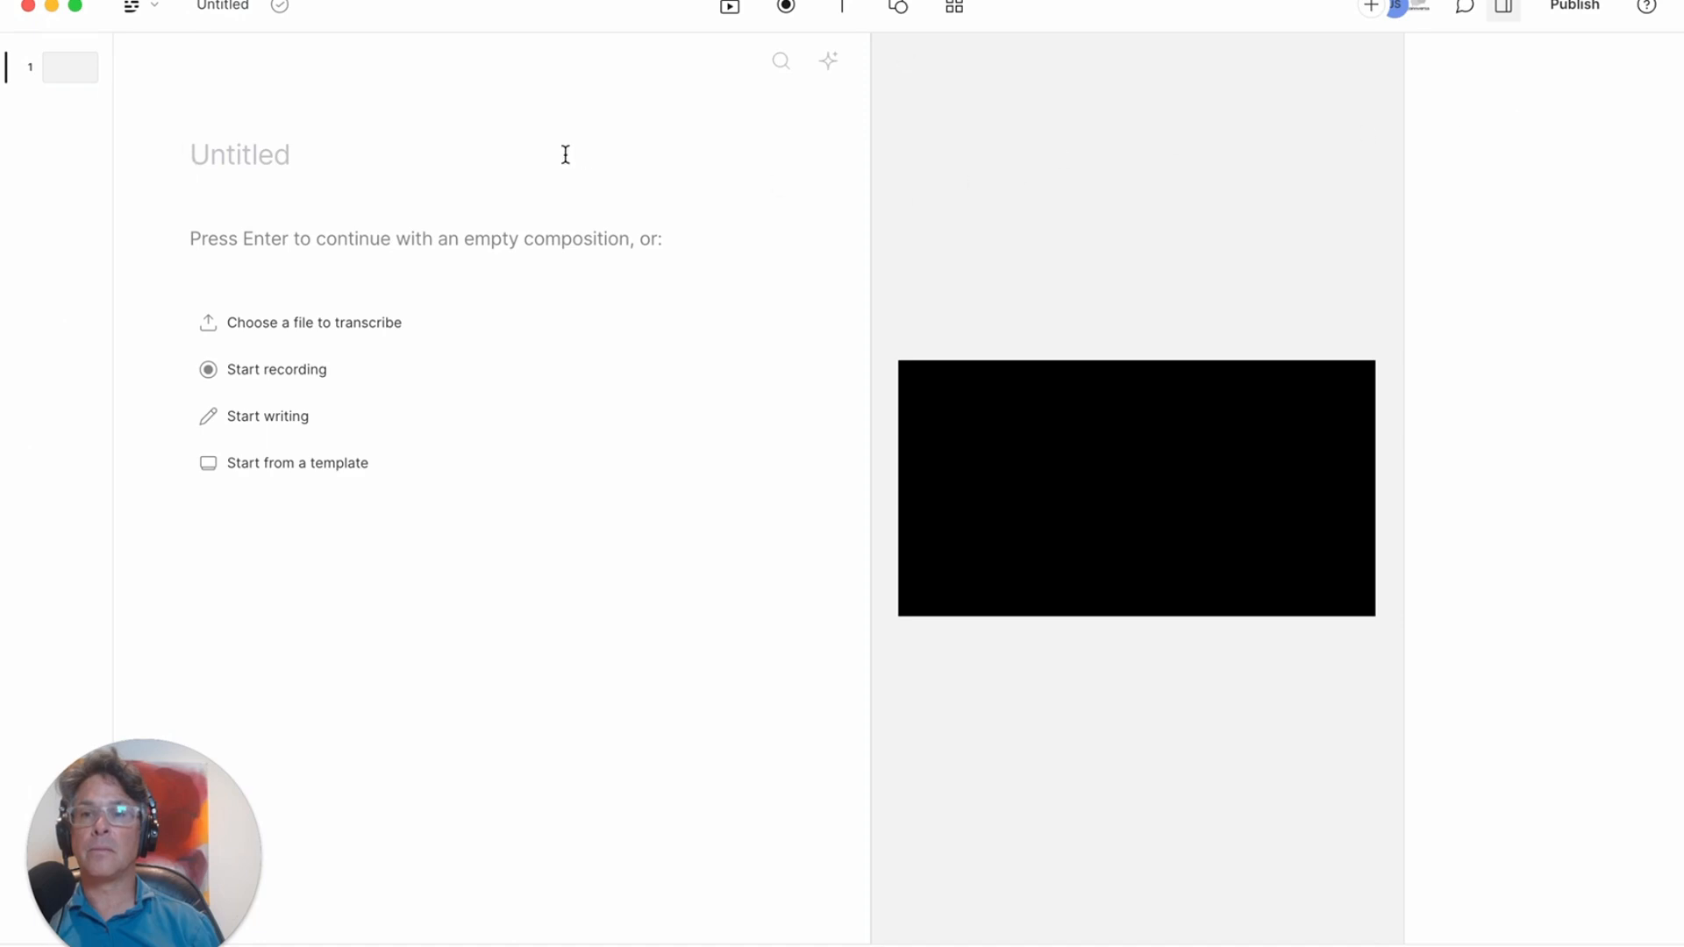
pyautogui.write('Video ')
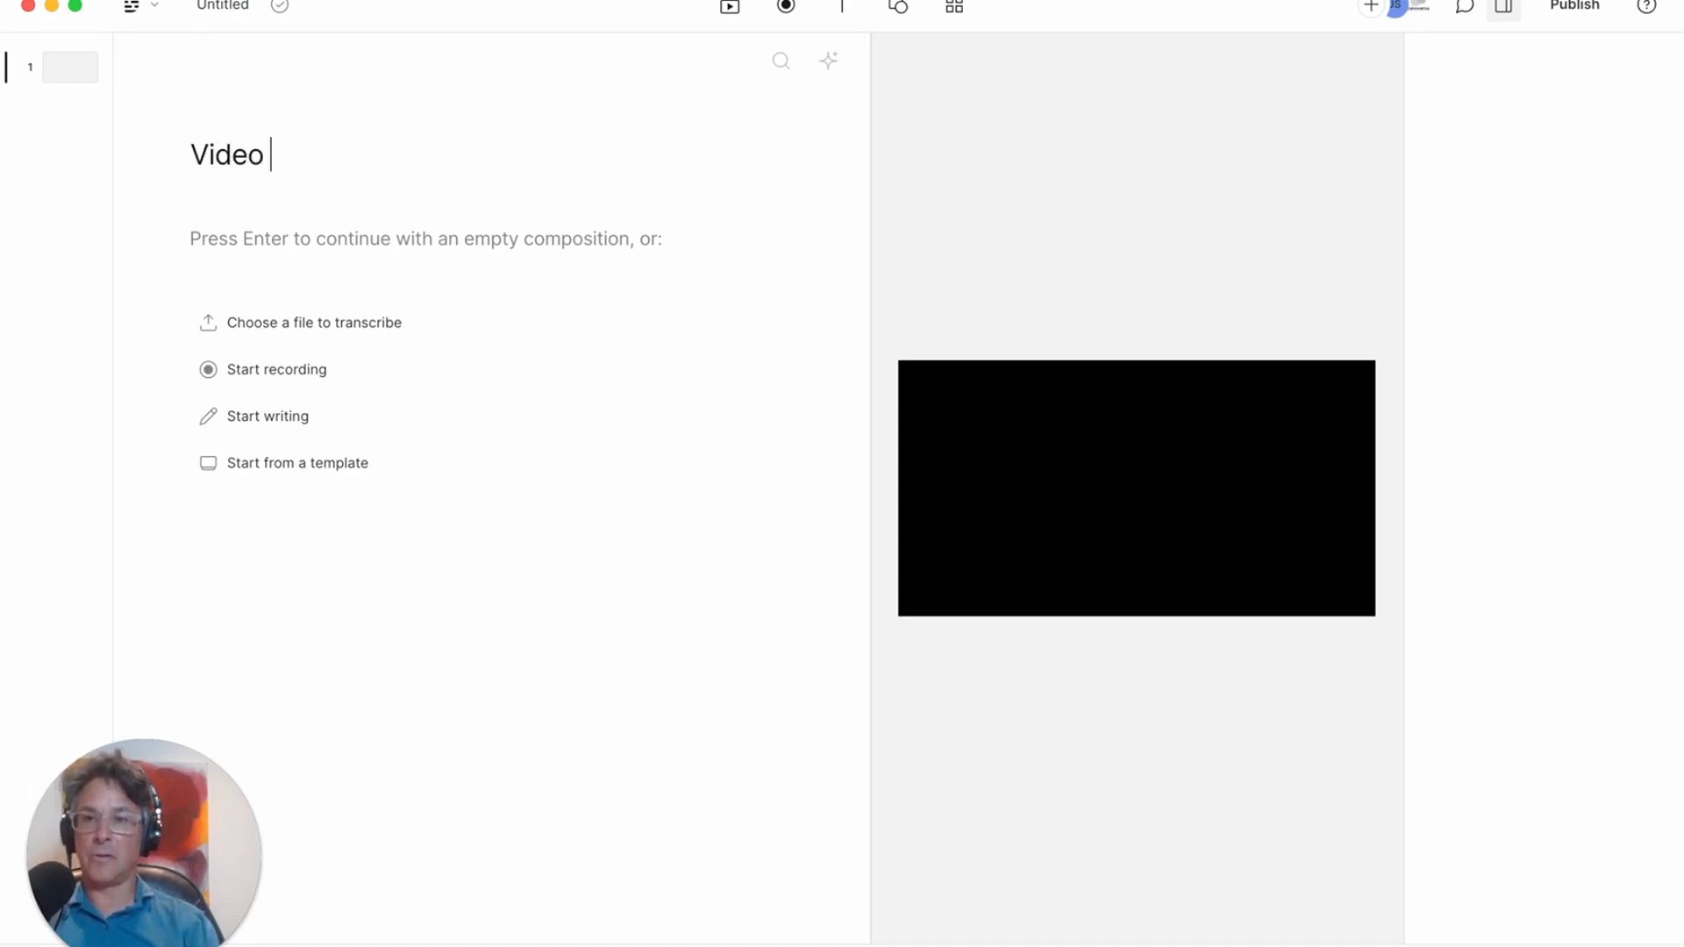
pyautogui.write('Project')
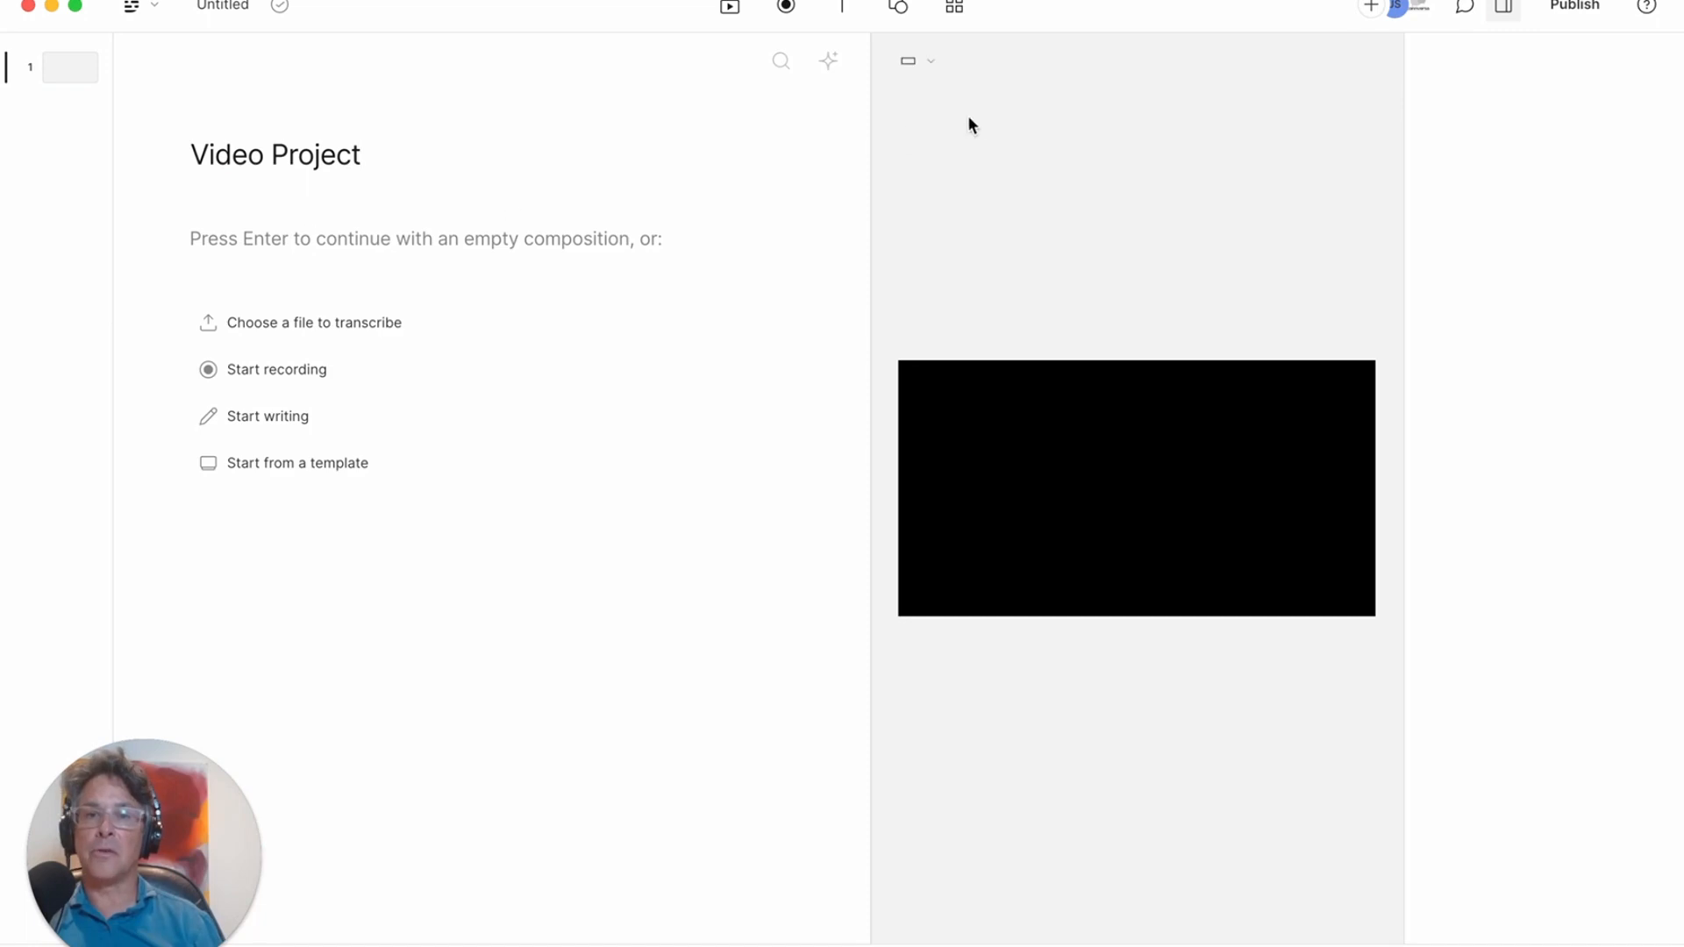
pyautogui.click(923, 59)
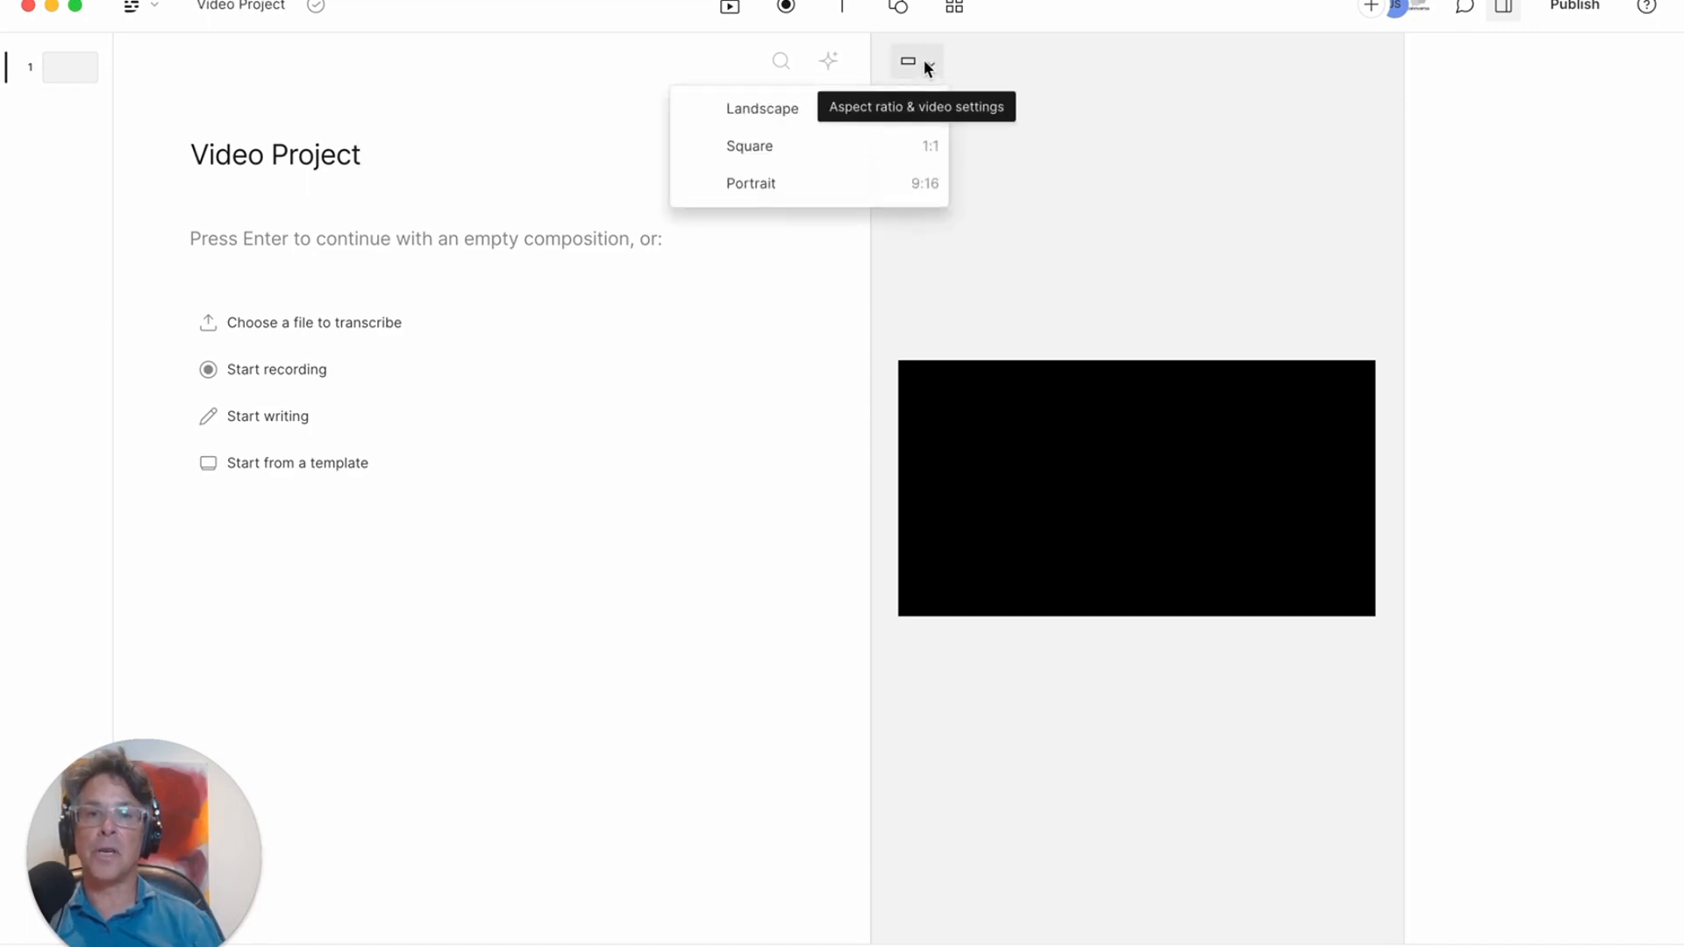
pyautogui.click(884, 193)
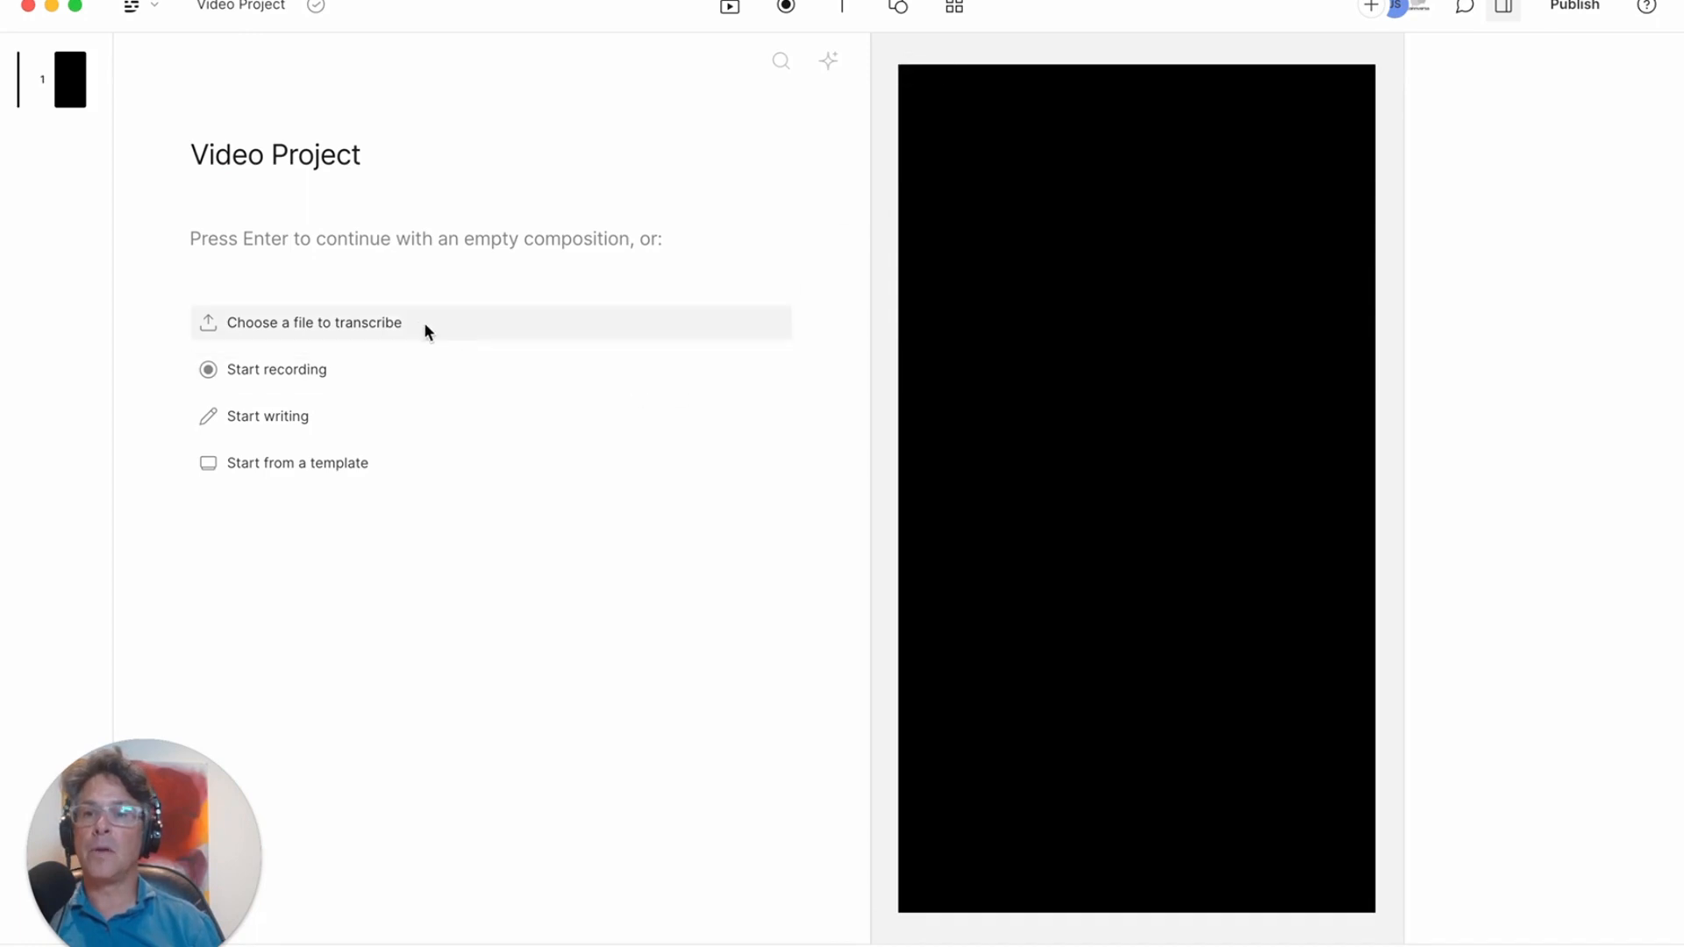
# Import the host's and the guest's interview videos into the script and transcribe them in English as one multitrack sequence.
pyautogui.write('/')
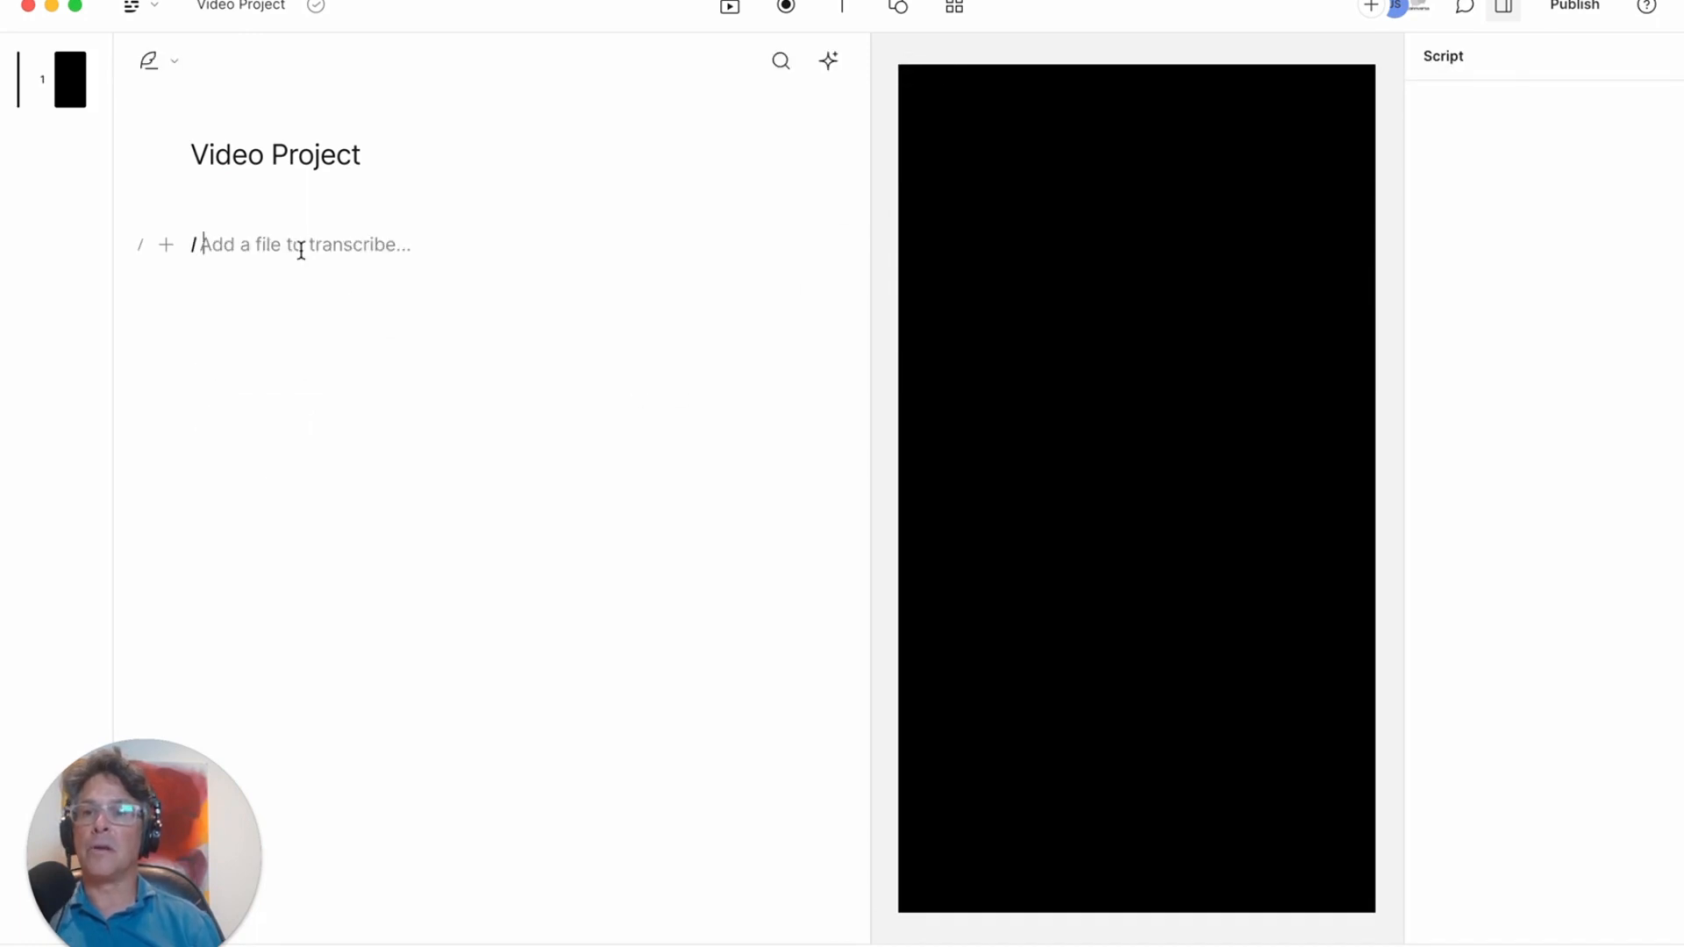
pyautogui.click(163, 246)
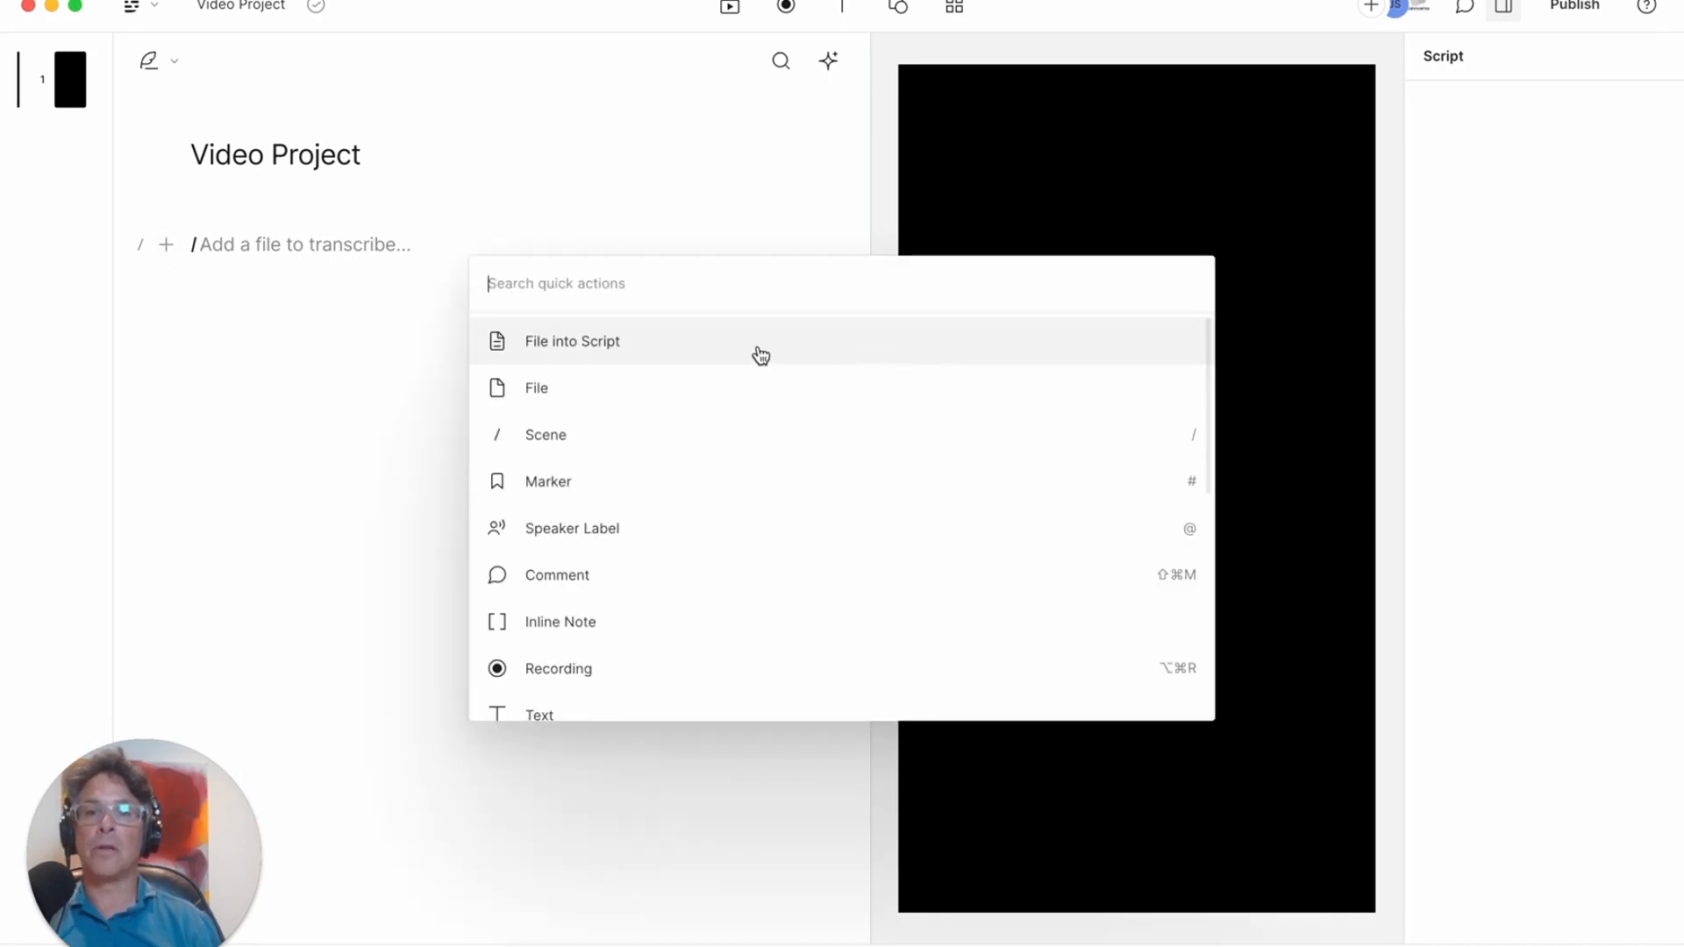
pyautogui.click(801, 345)
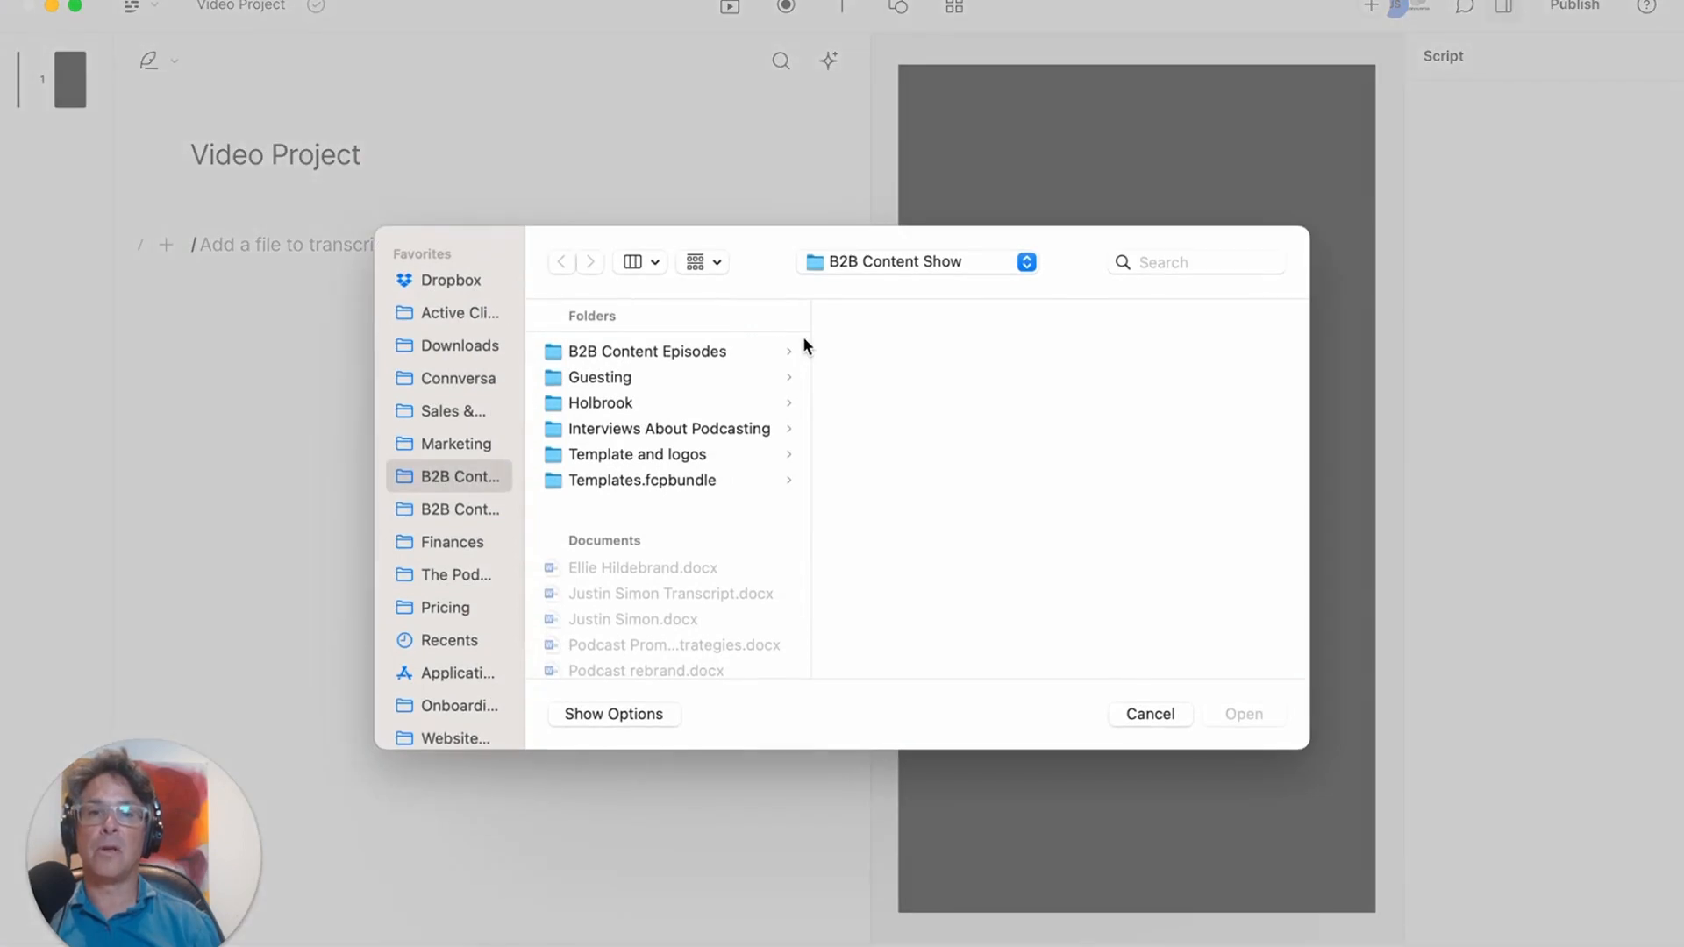
pyautogui.click(1027, 263)
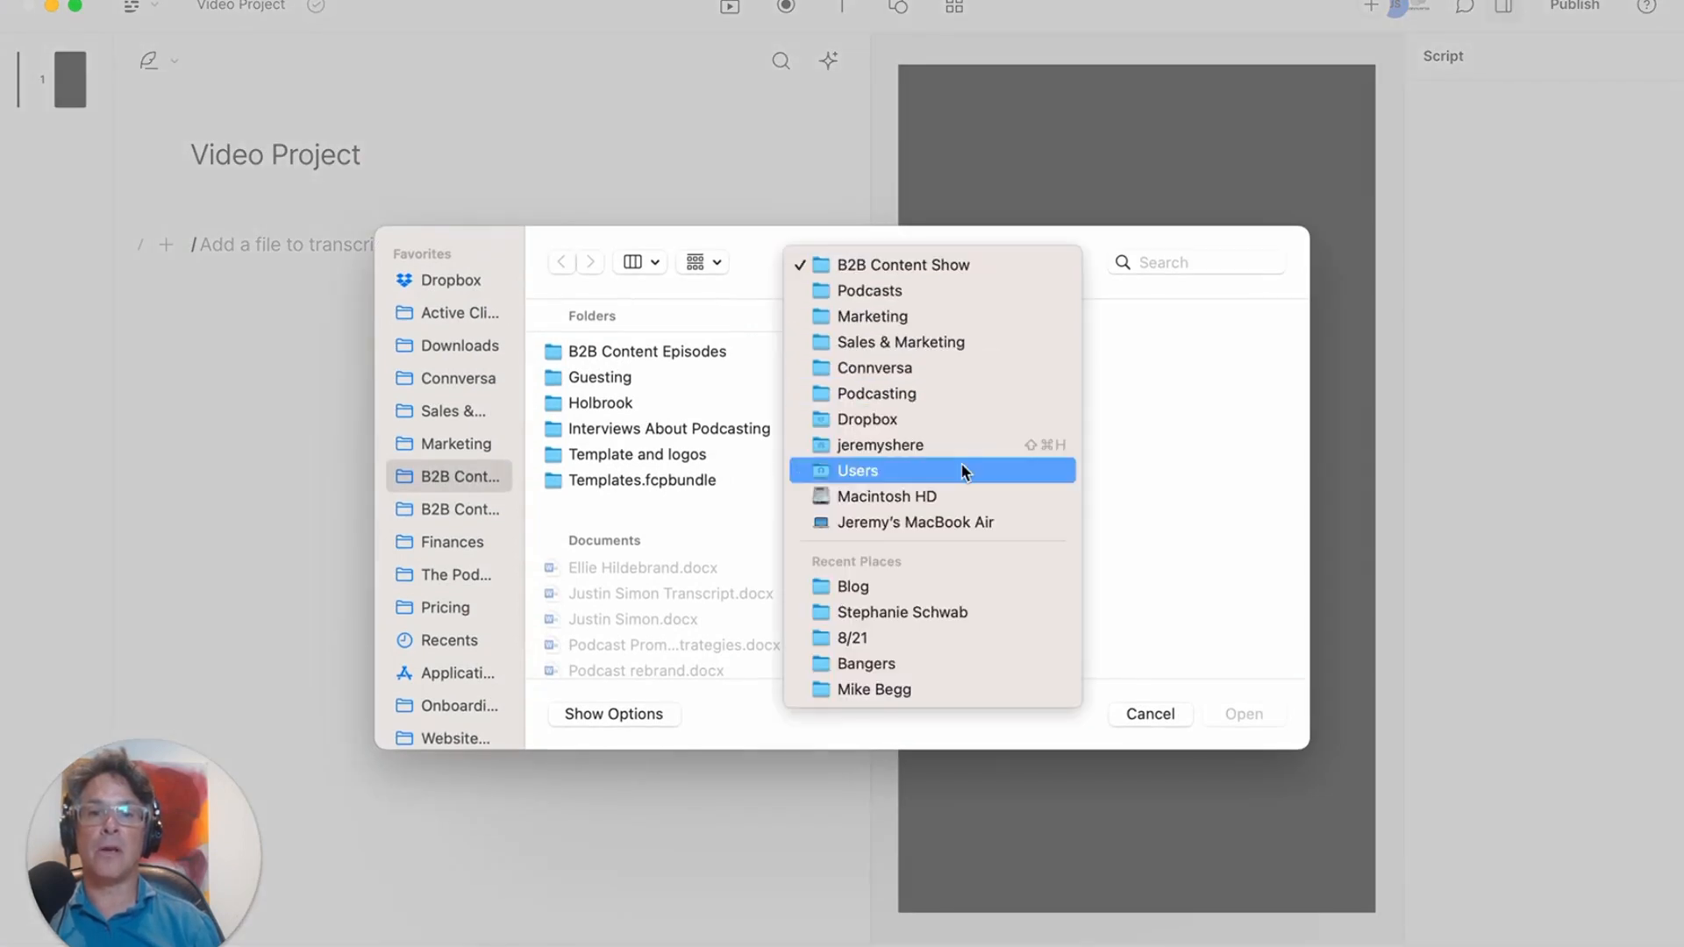
pyautogui.click(959, 615)
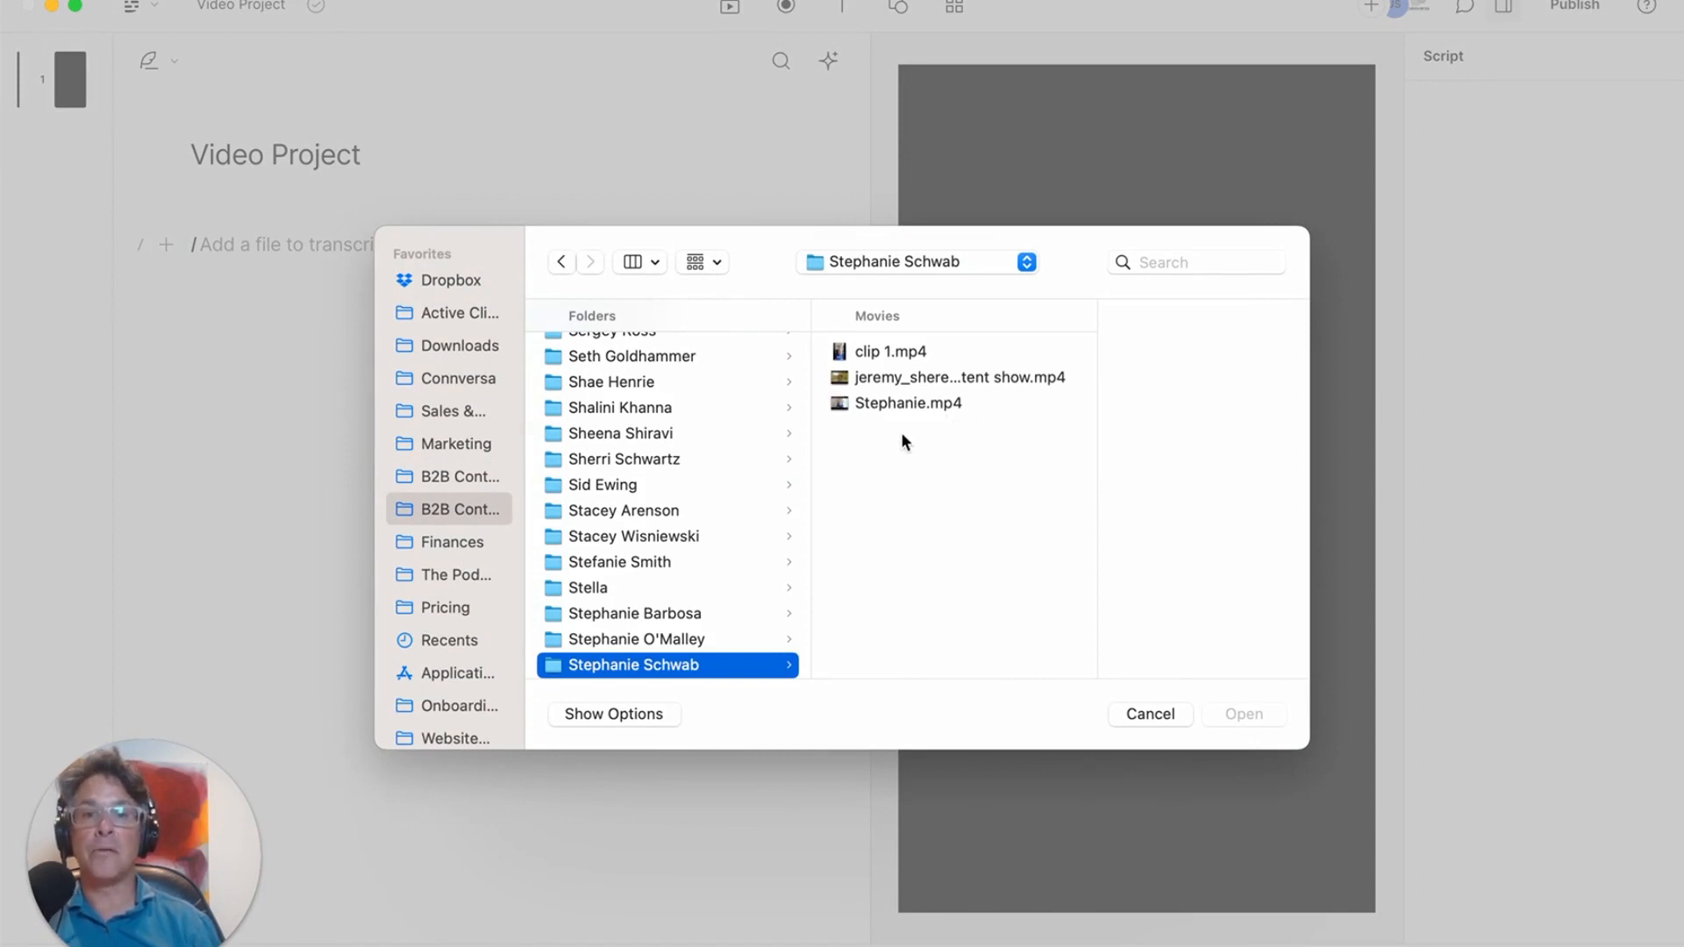
pyautogui.click(848, 383)
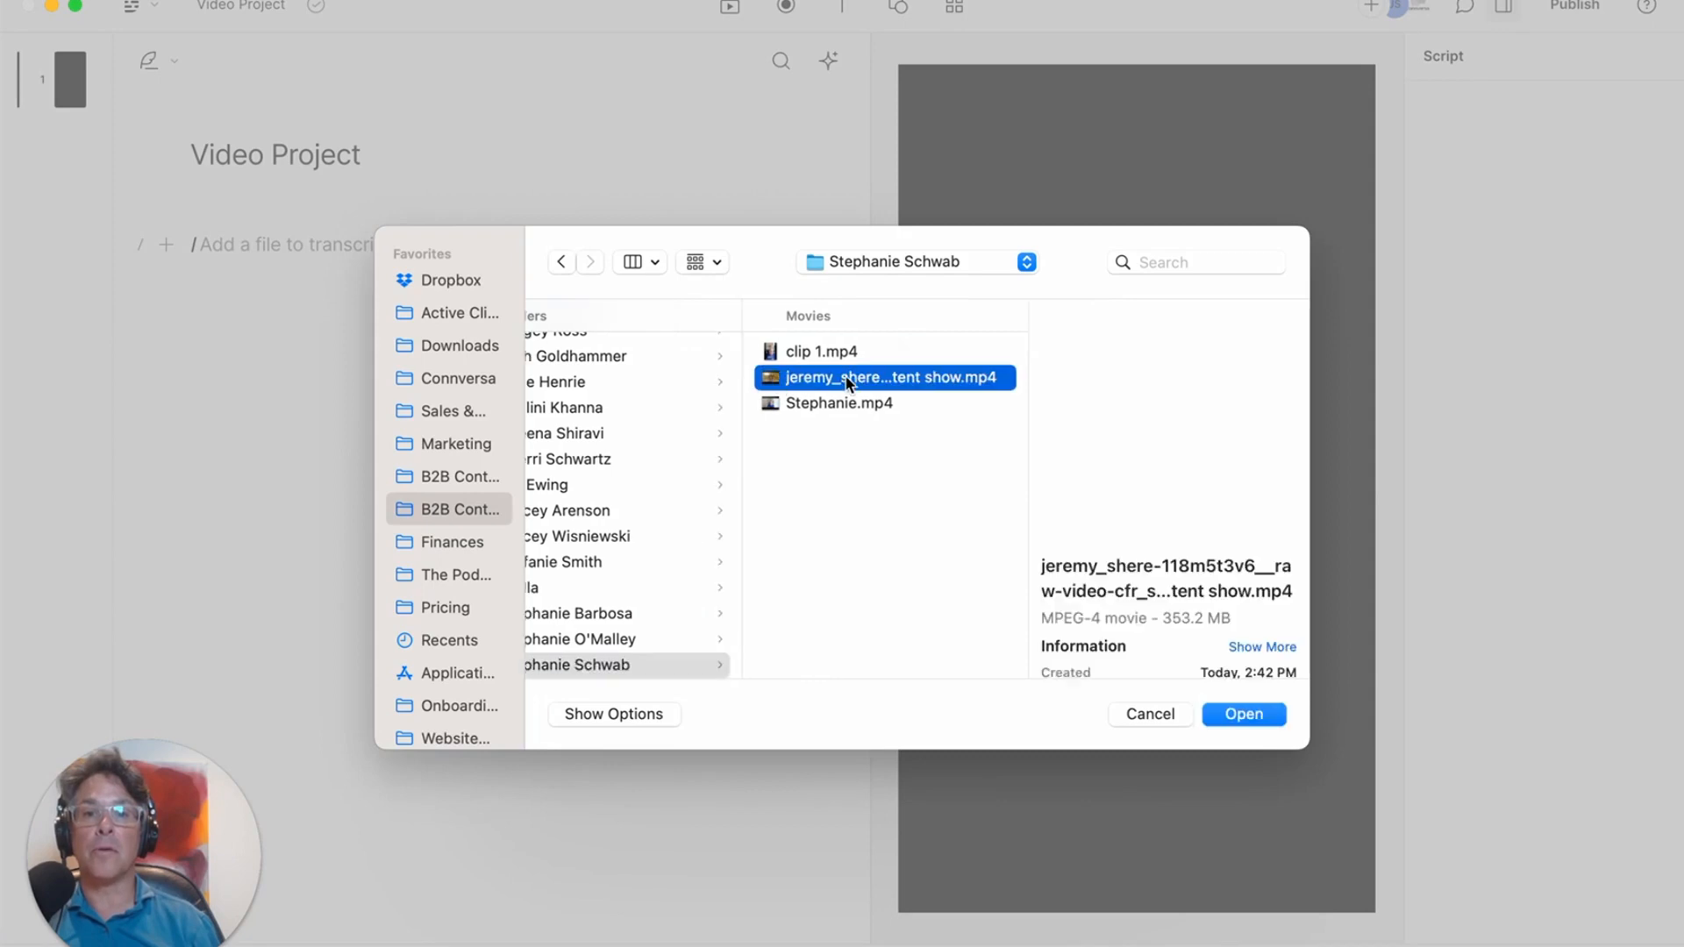
pyautogui.keyDown('shift'); pyautogui.click(775, 405); pyautogui.keyUp('shift')
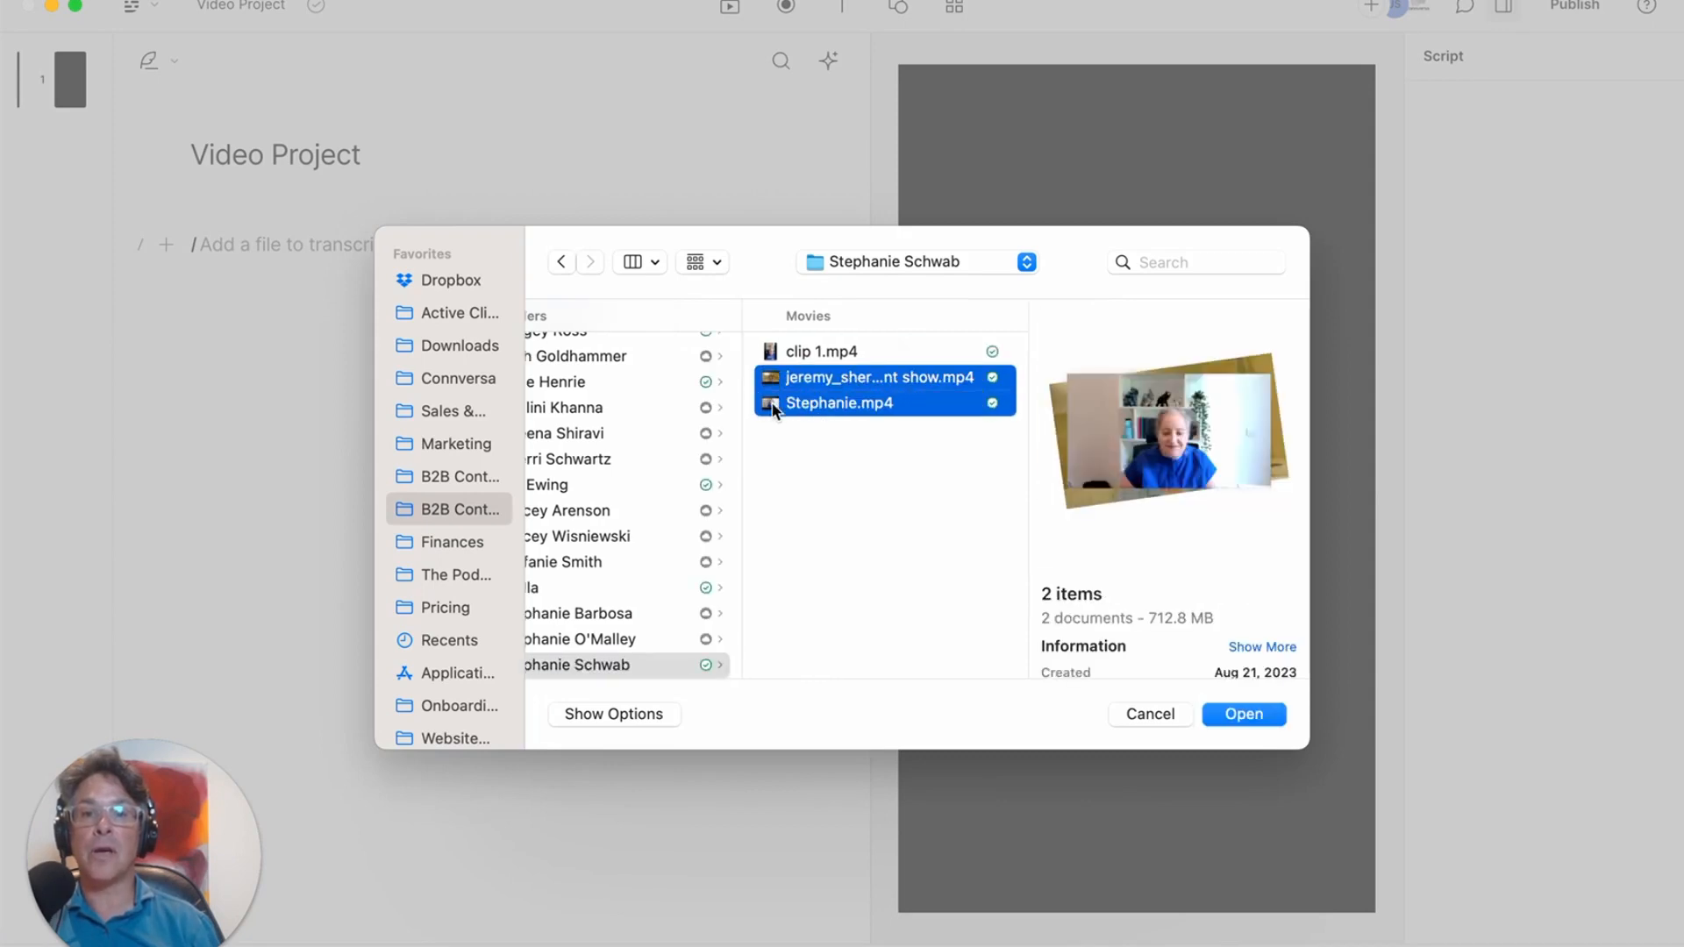
pyautogui.click(1244, 714)
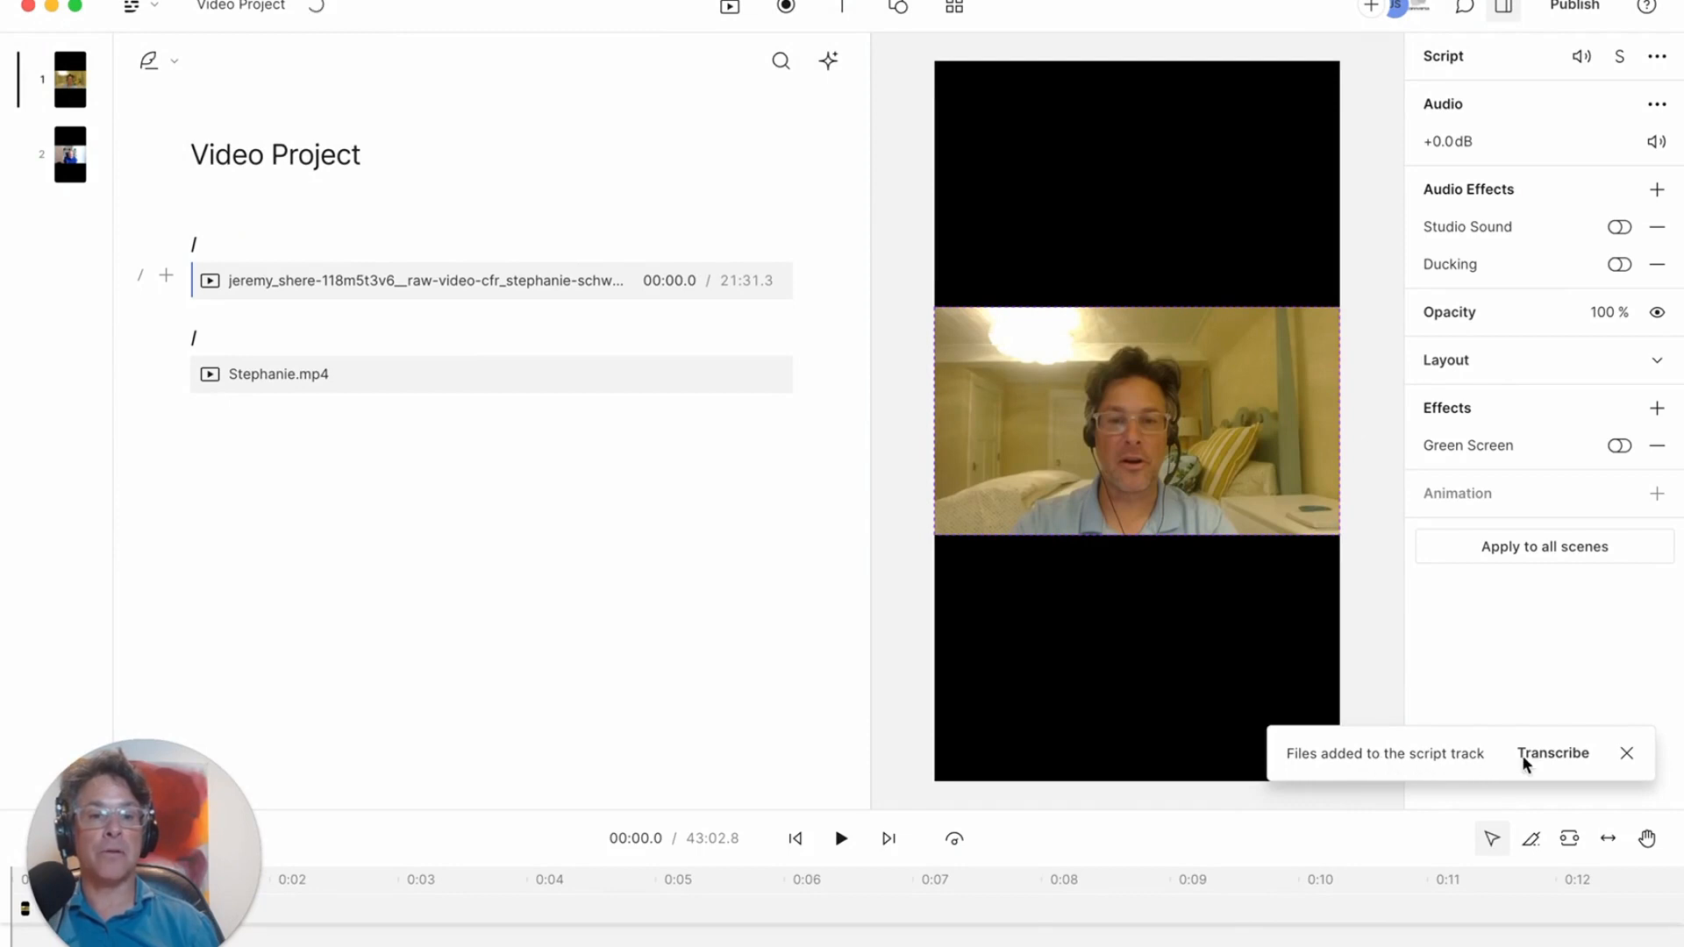
pyautogui.click(1554, 754)
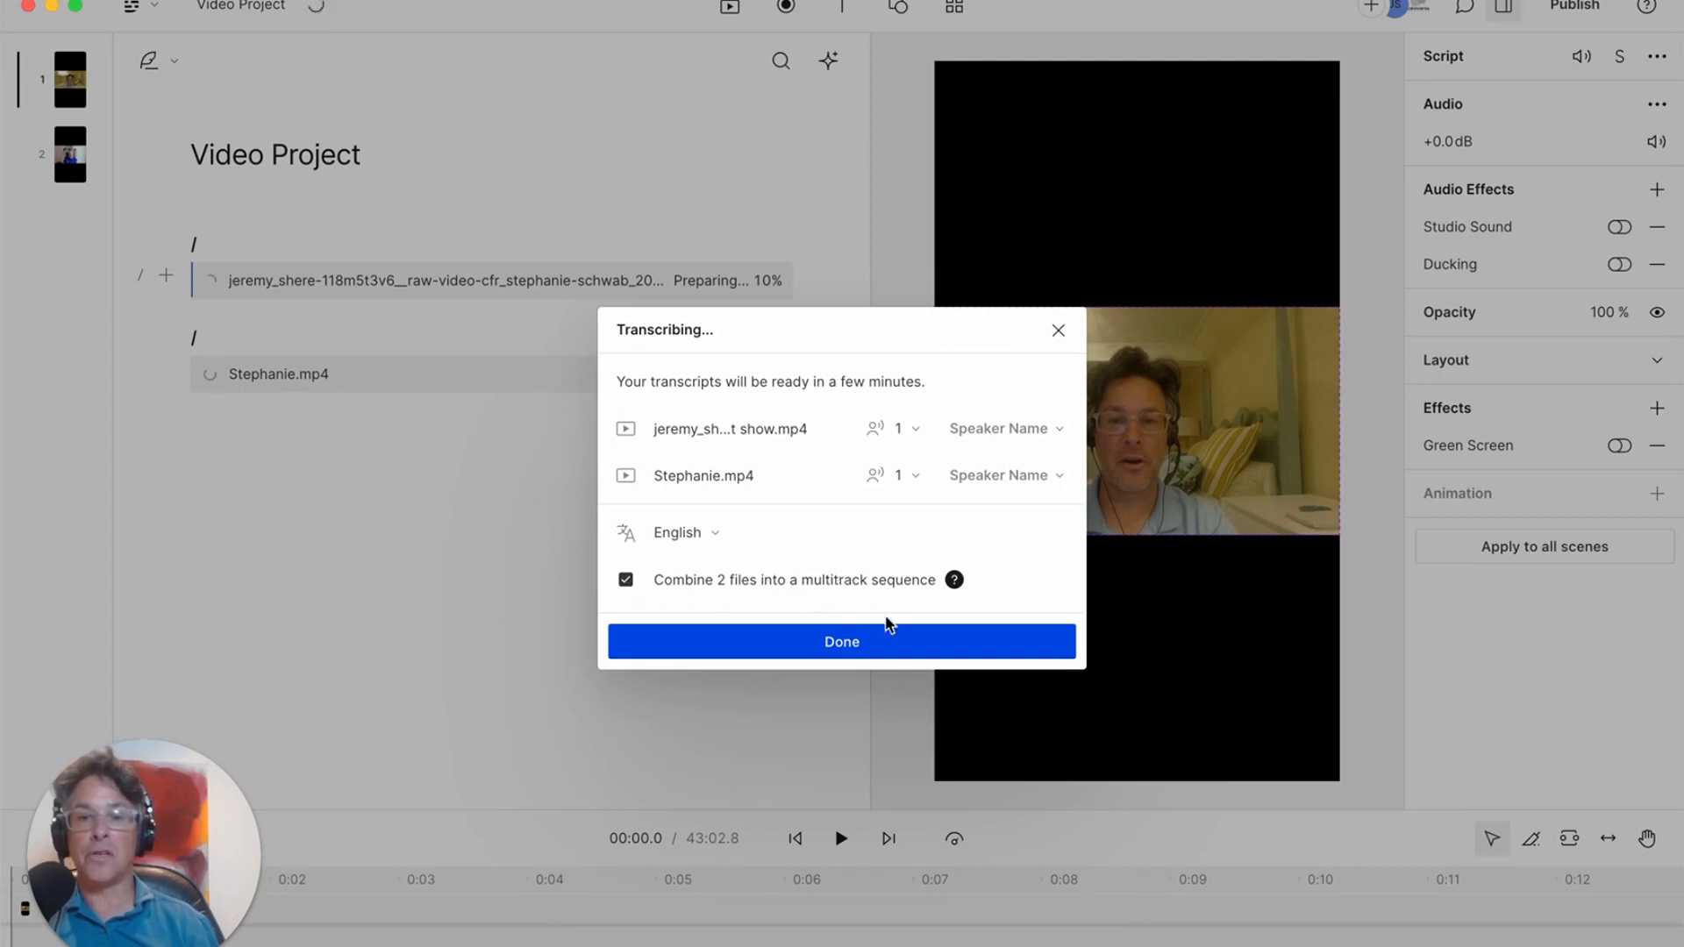
pyautogui.click(863, 649)
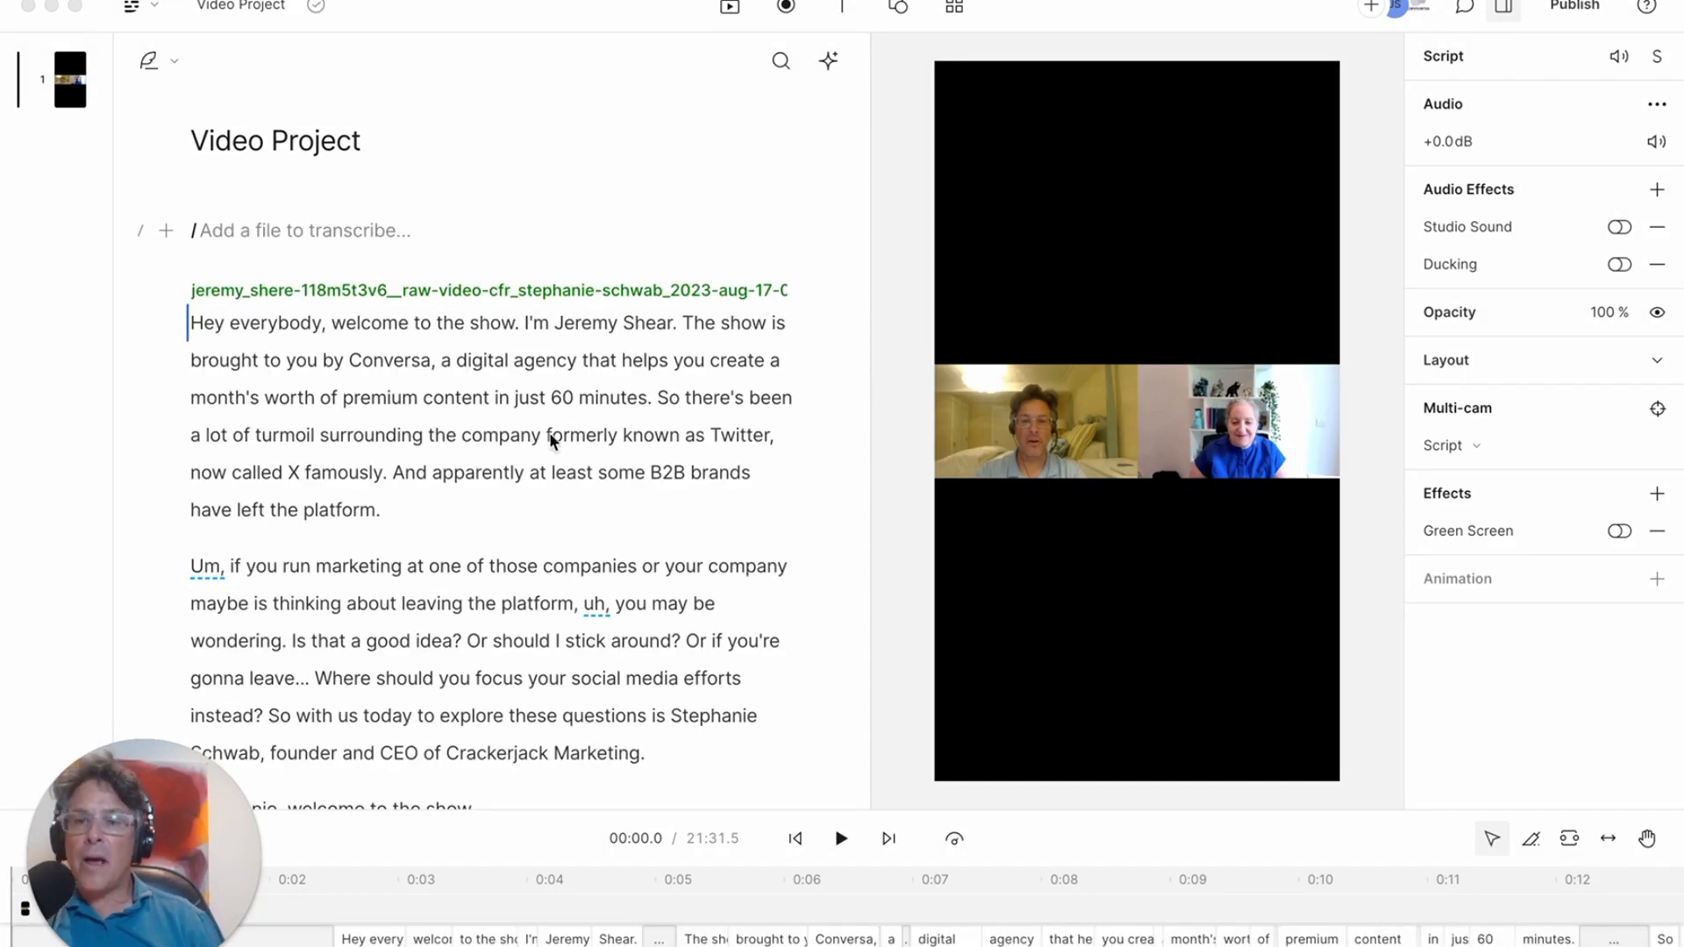
# Look through the transcript for the host's question and highlight it from "If you have a client" to "What would you say?".
pyautogui.scroll(-10, 668, 609)
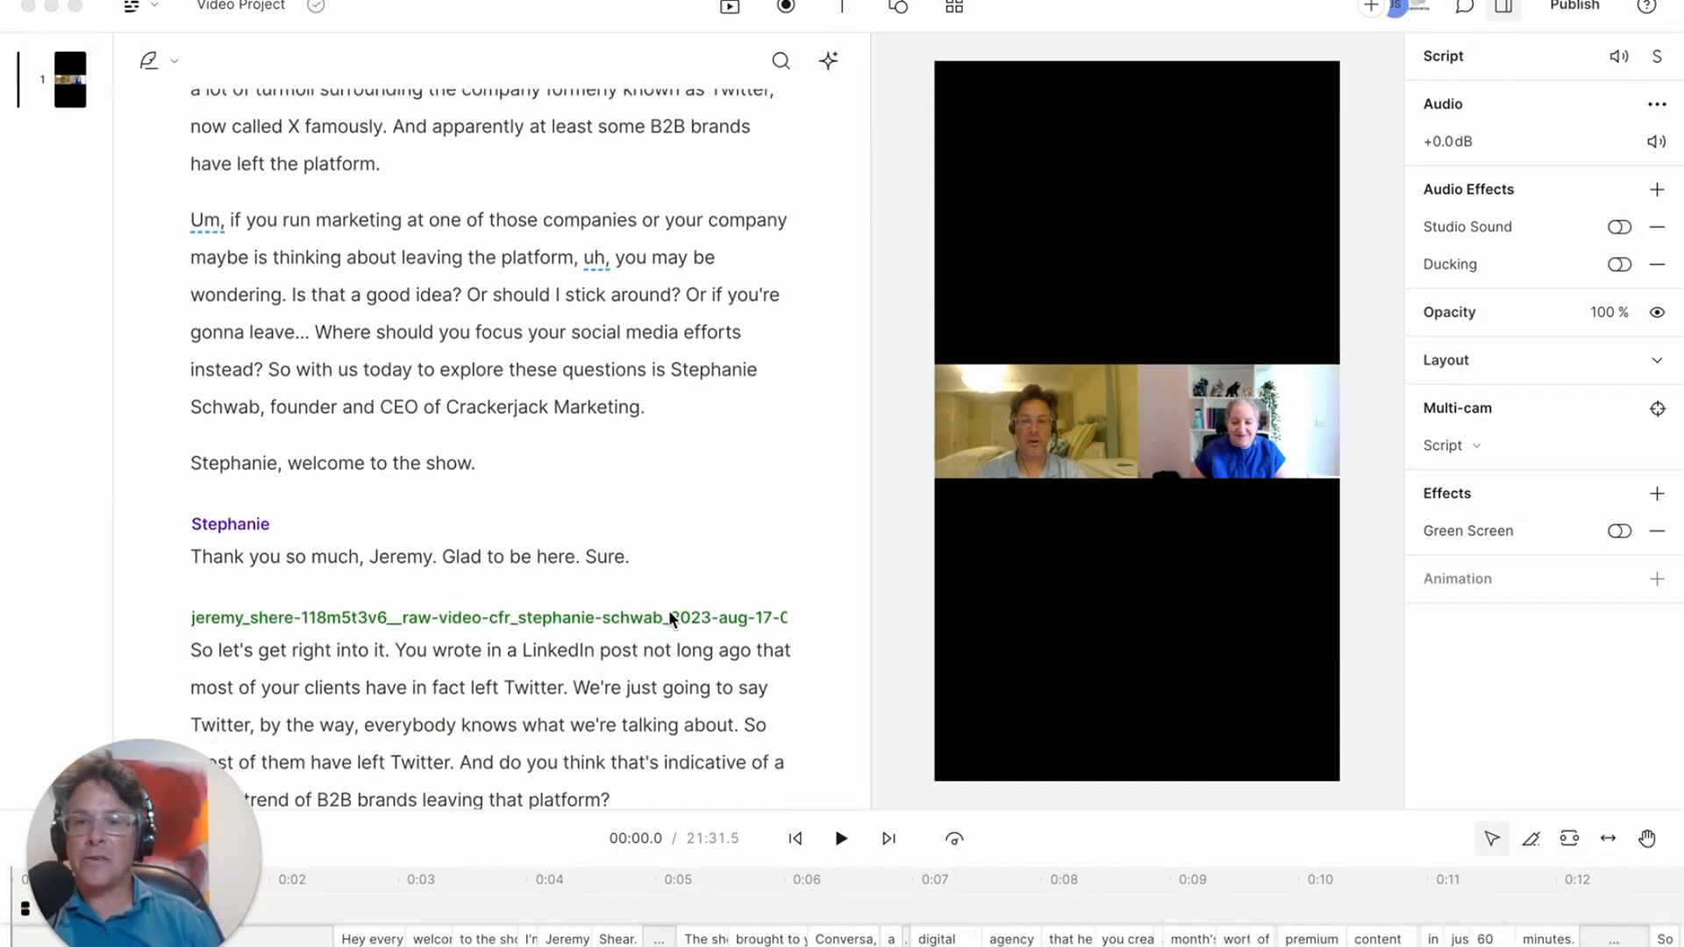
pyautogui.scroll(-6, 668, 615)
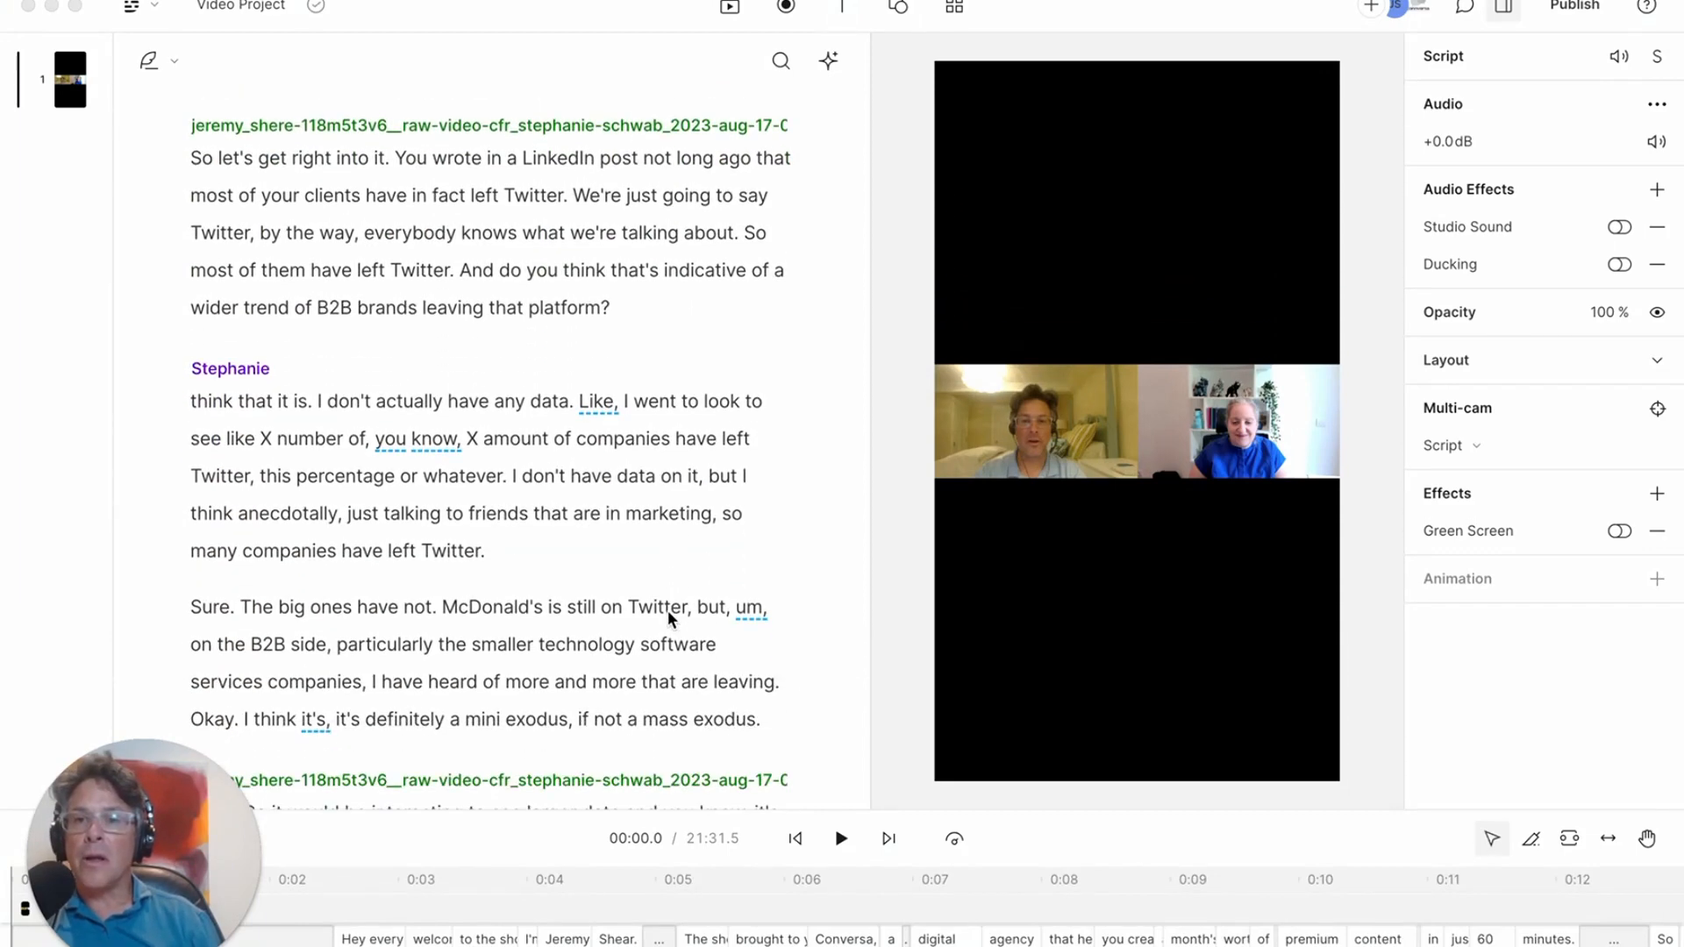
pyautogui.scroll(-10, 668, 614)
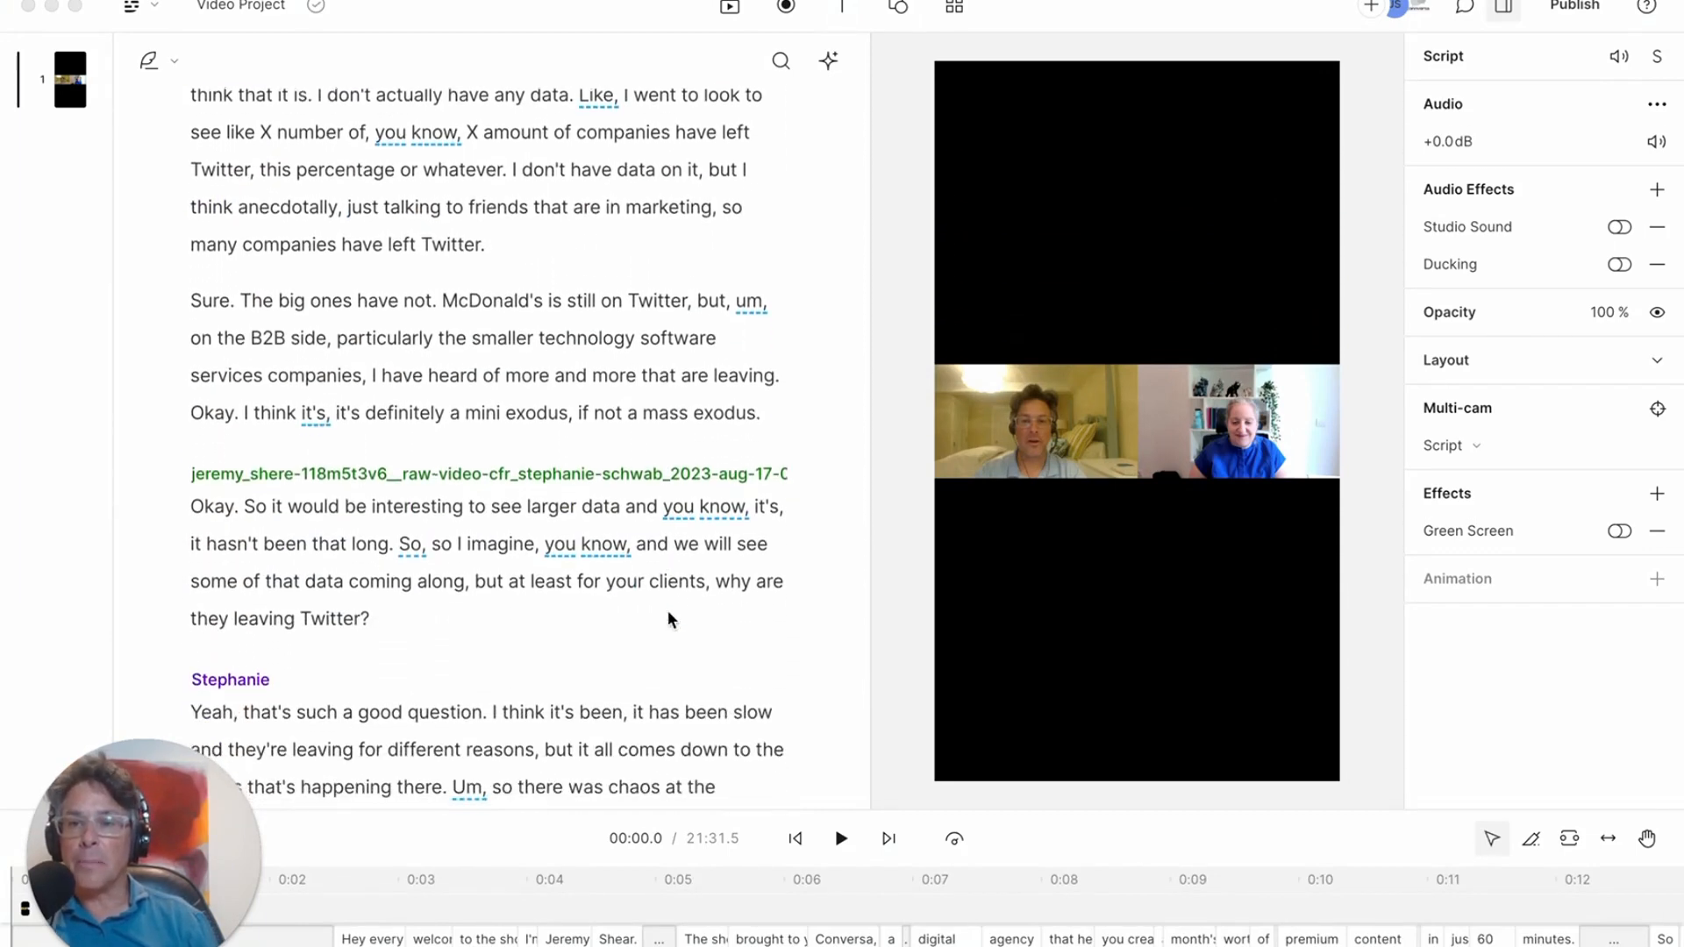
pyautogui.click(614, 518)
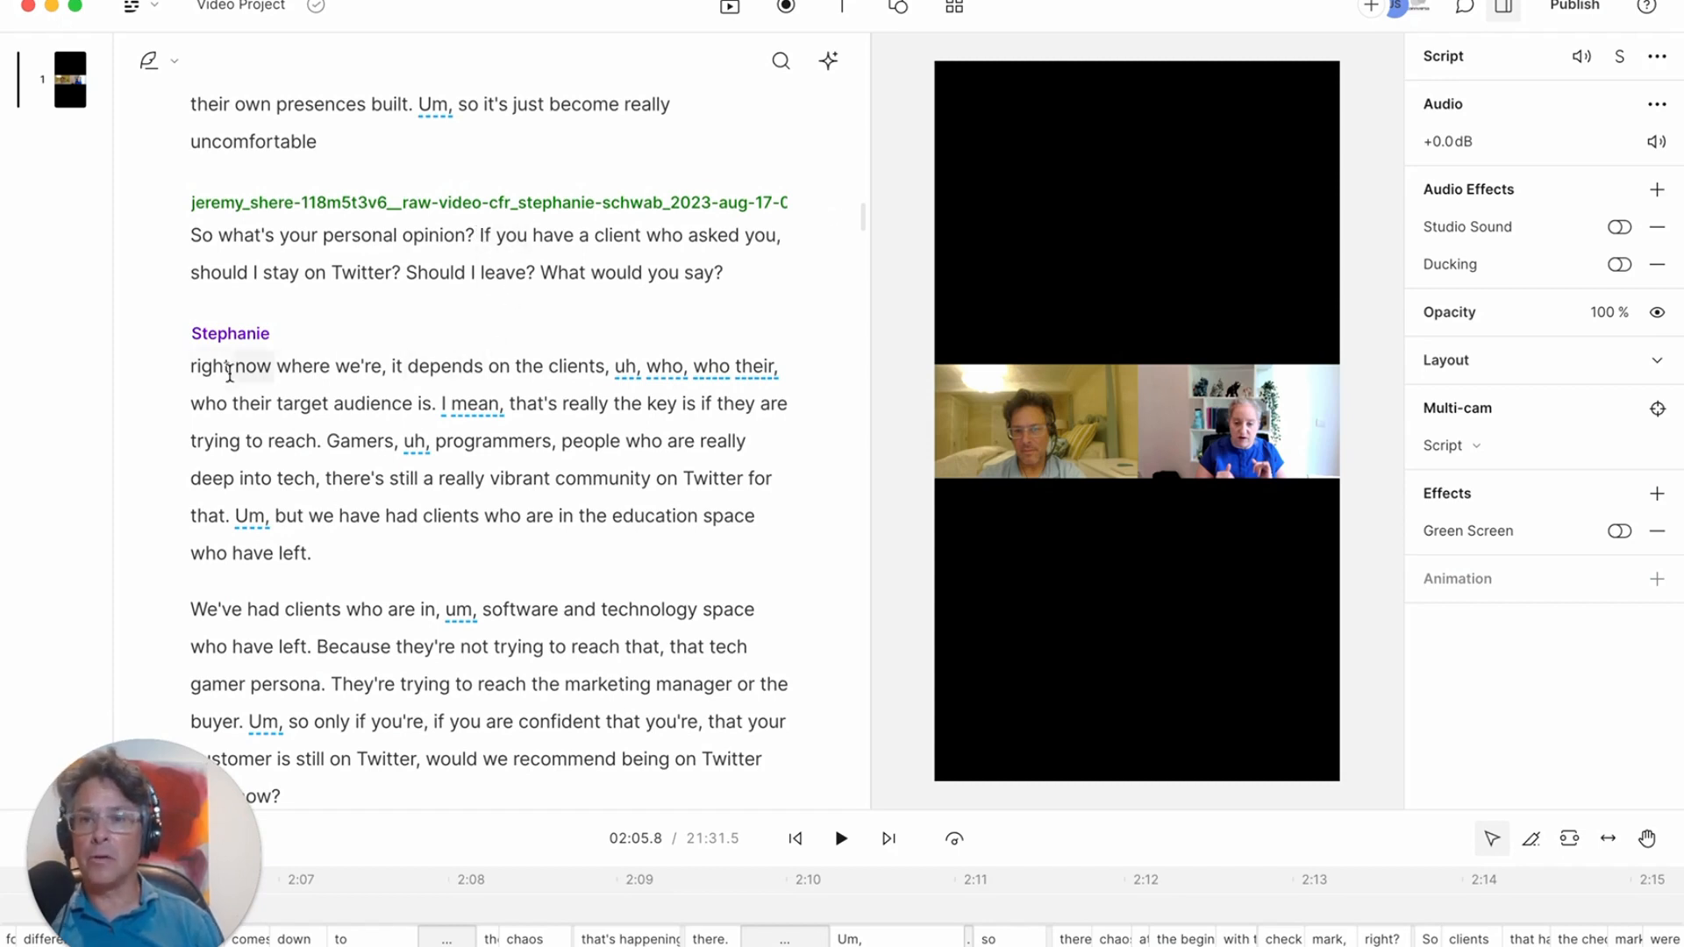
pyautogui.click(496, 238)
pyautogui.moveTo(482, 239); pyautogui.dragTo(746, 279)
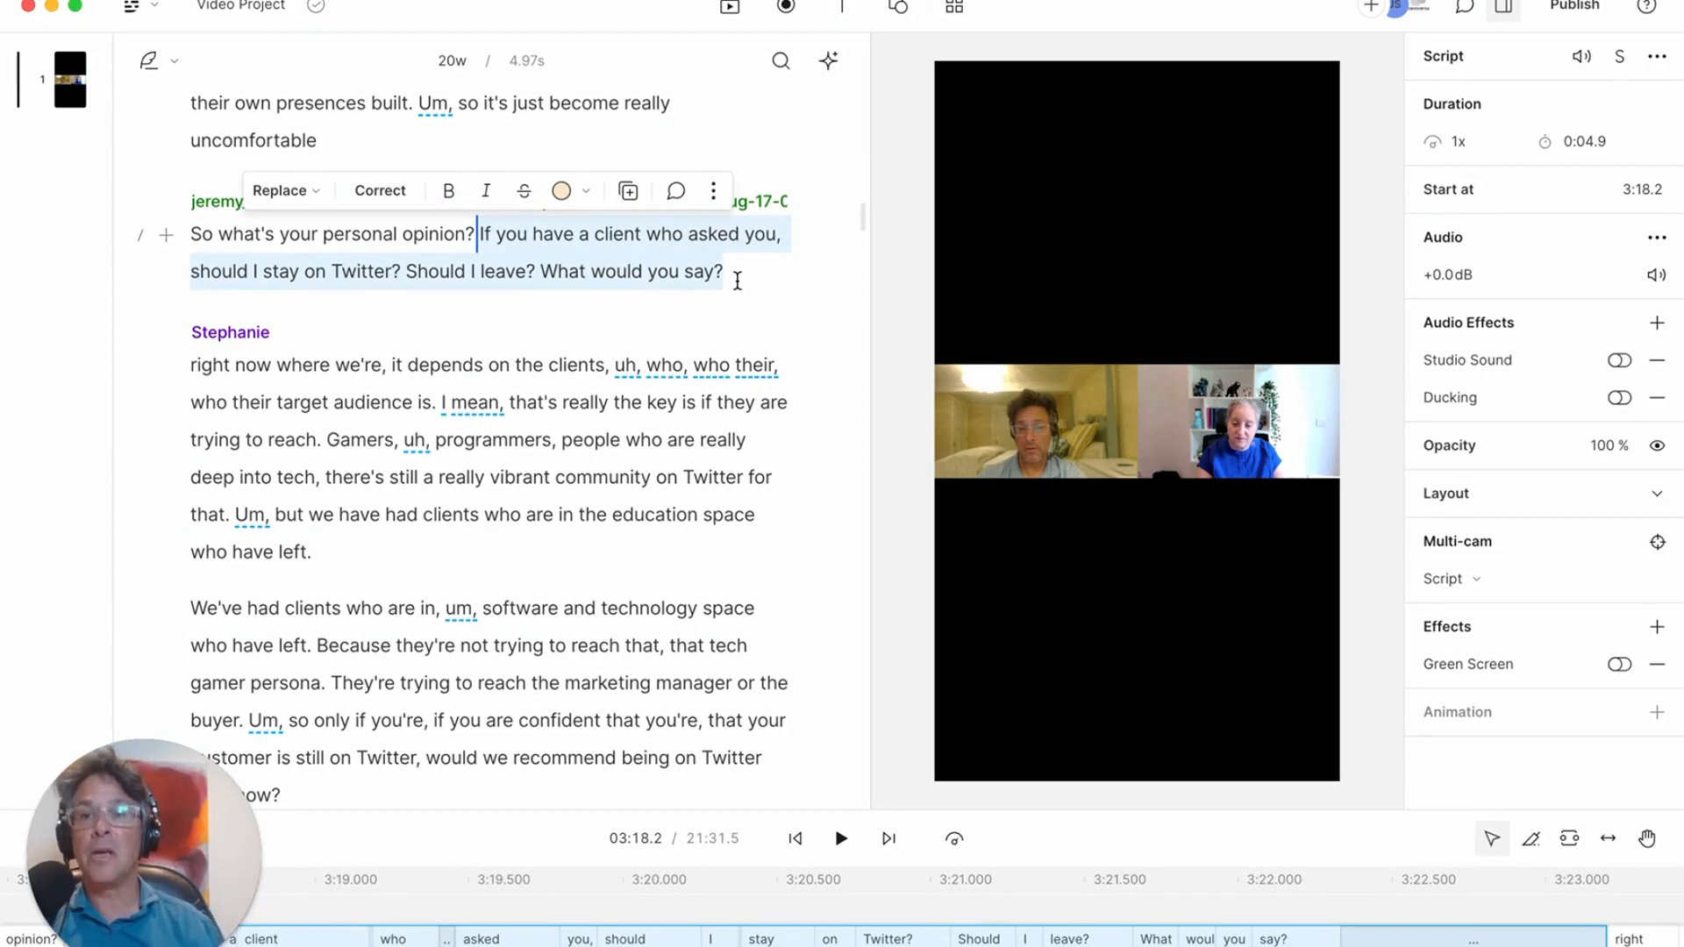
pyautogui.click(680, 307)
# Highlight the passage from "If you have a client" through "would we recommend being on Twitter right now?" to check the clip's length.
pyautogui.scroll(-3, 655, 313)
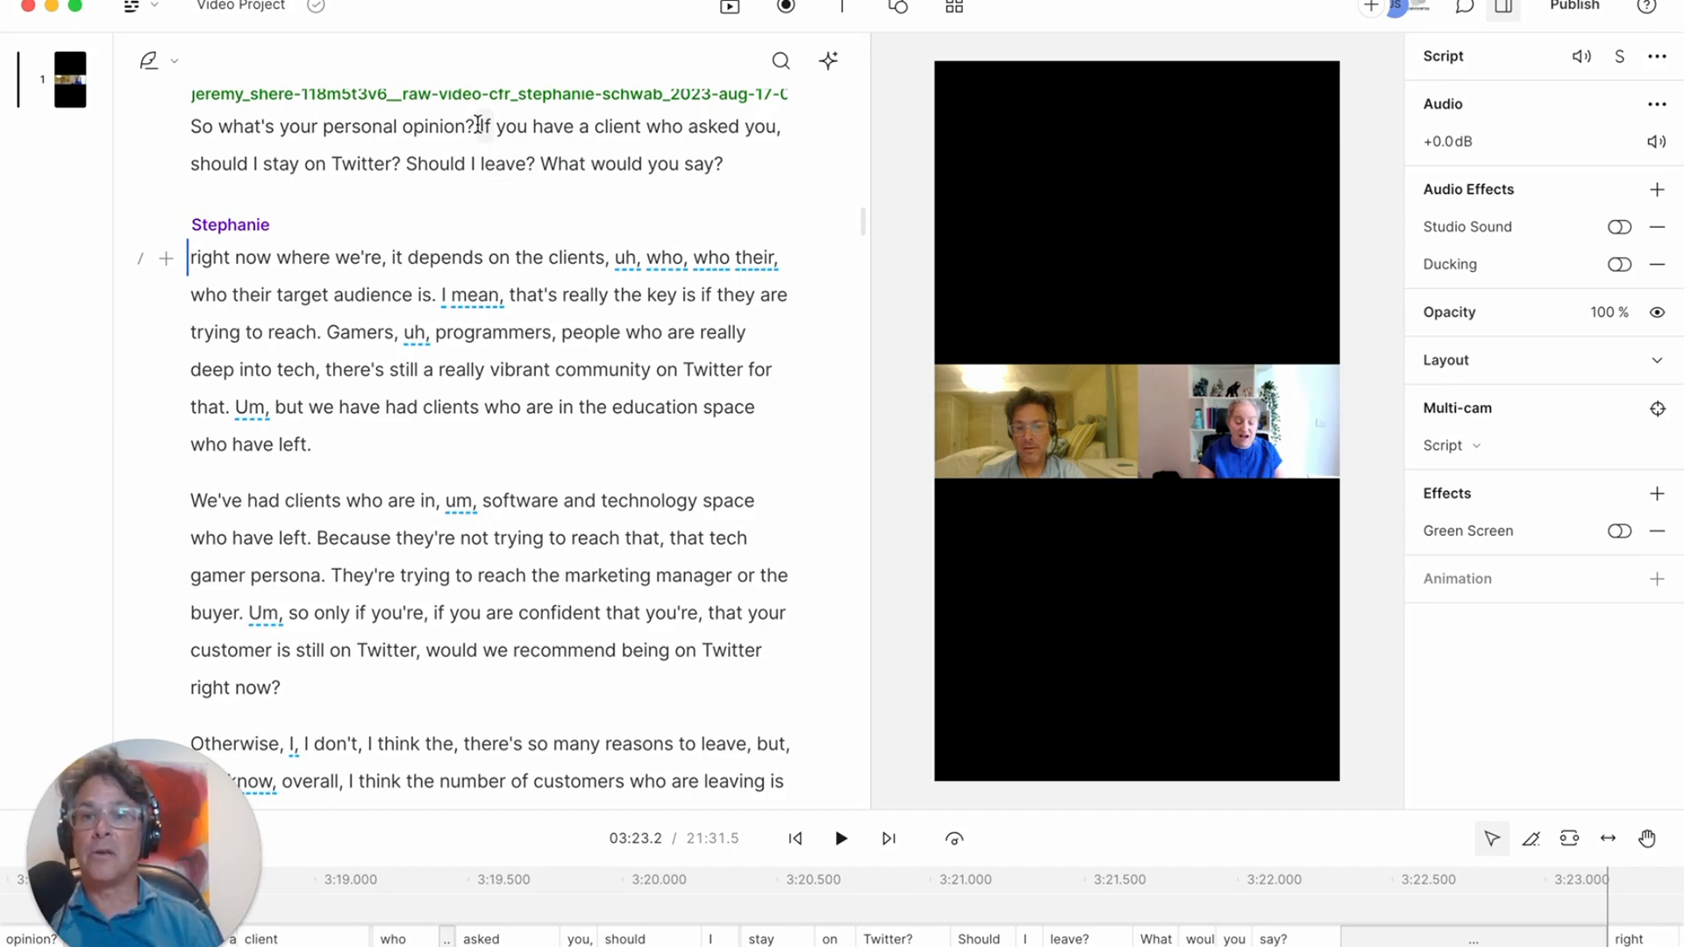
pyautogui.moveTo(480, 133); pyautogui.dragTo(789, 618)
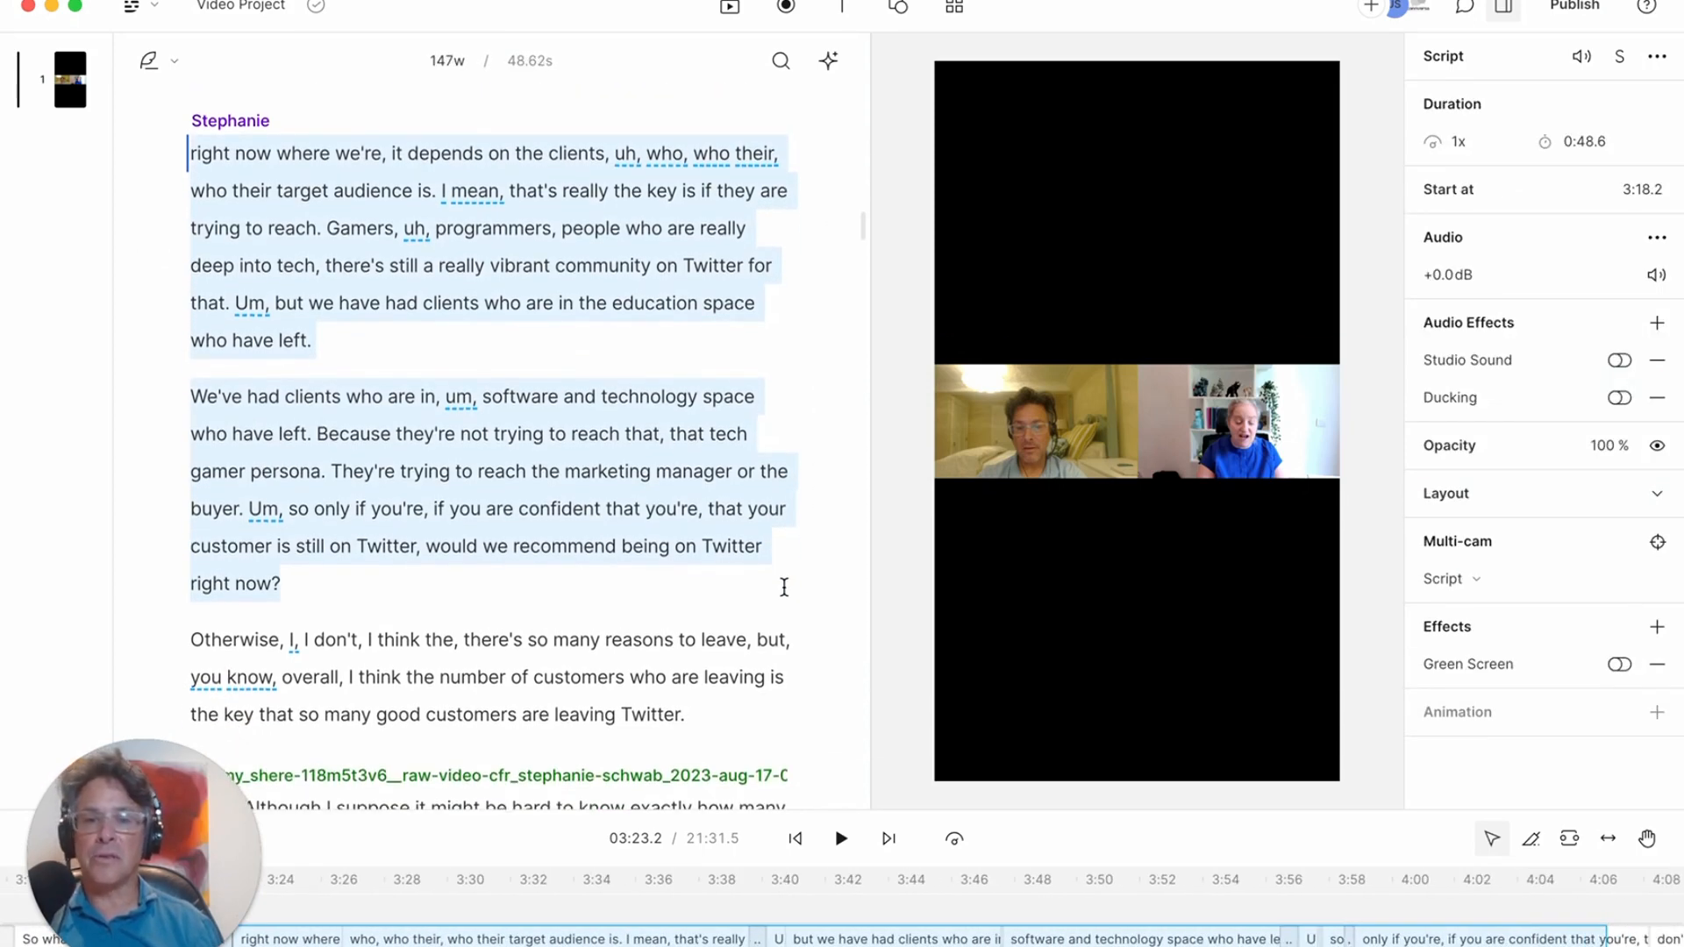
pyautogui.moveTo(785, 587); pyautogui.dragTo(785, 584)
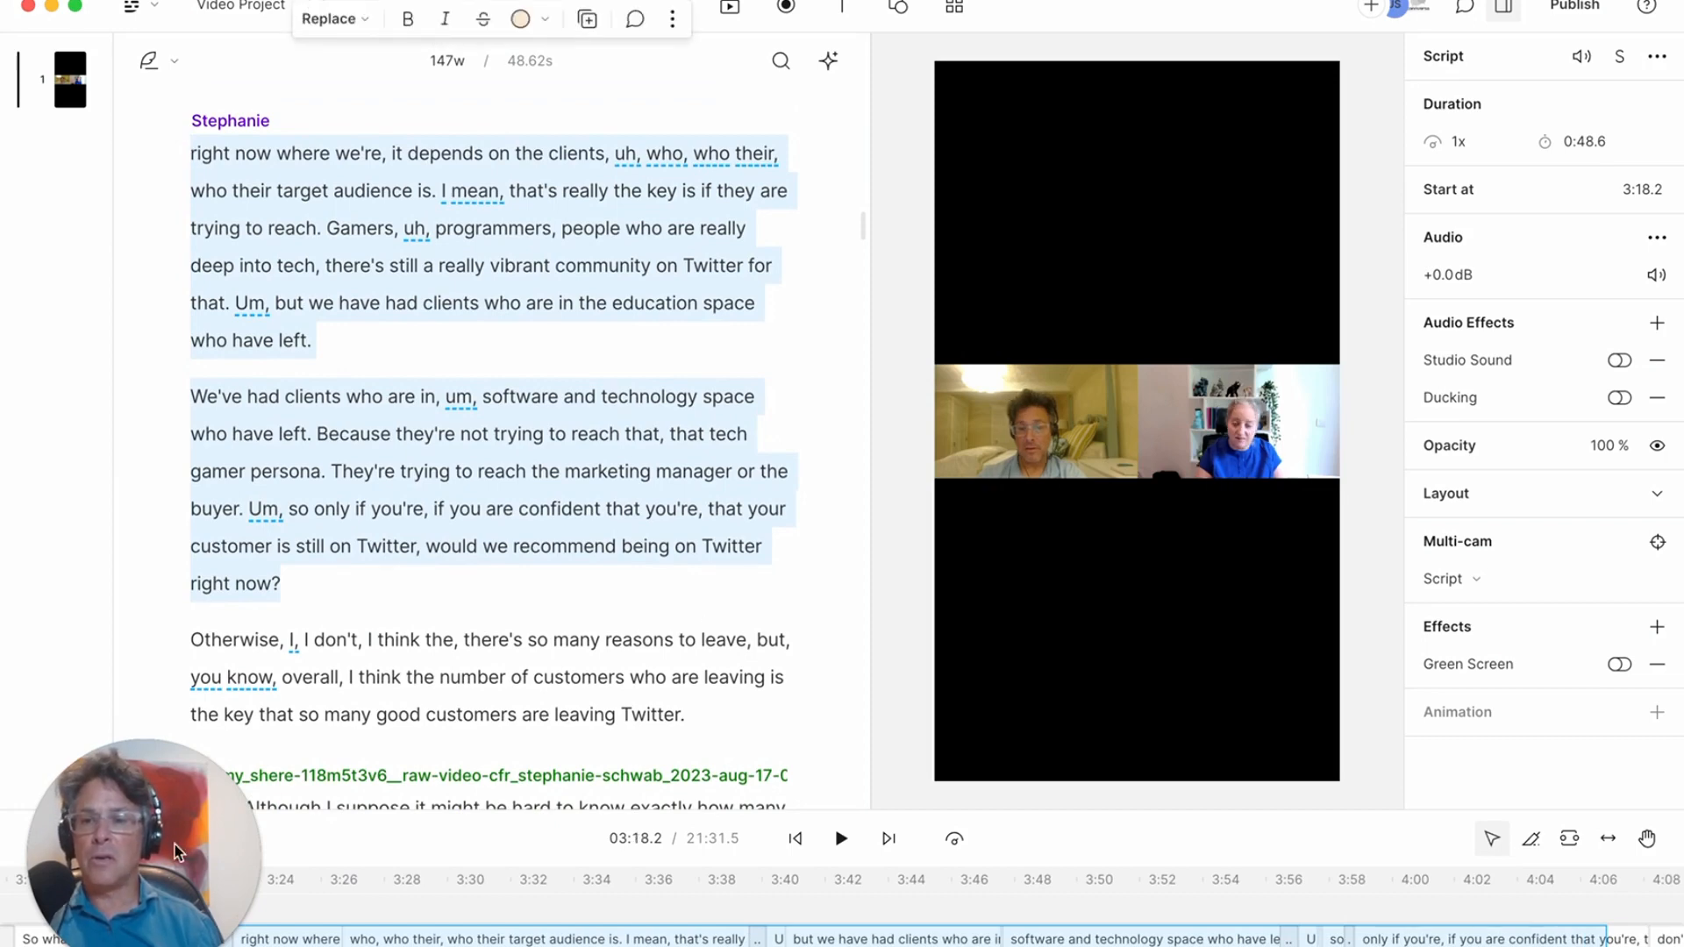
pyautogui.moveTo(176, 845); pyautogui.dragTo(236, 729)
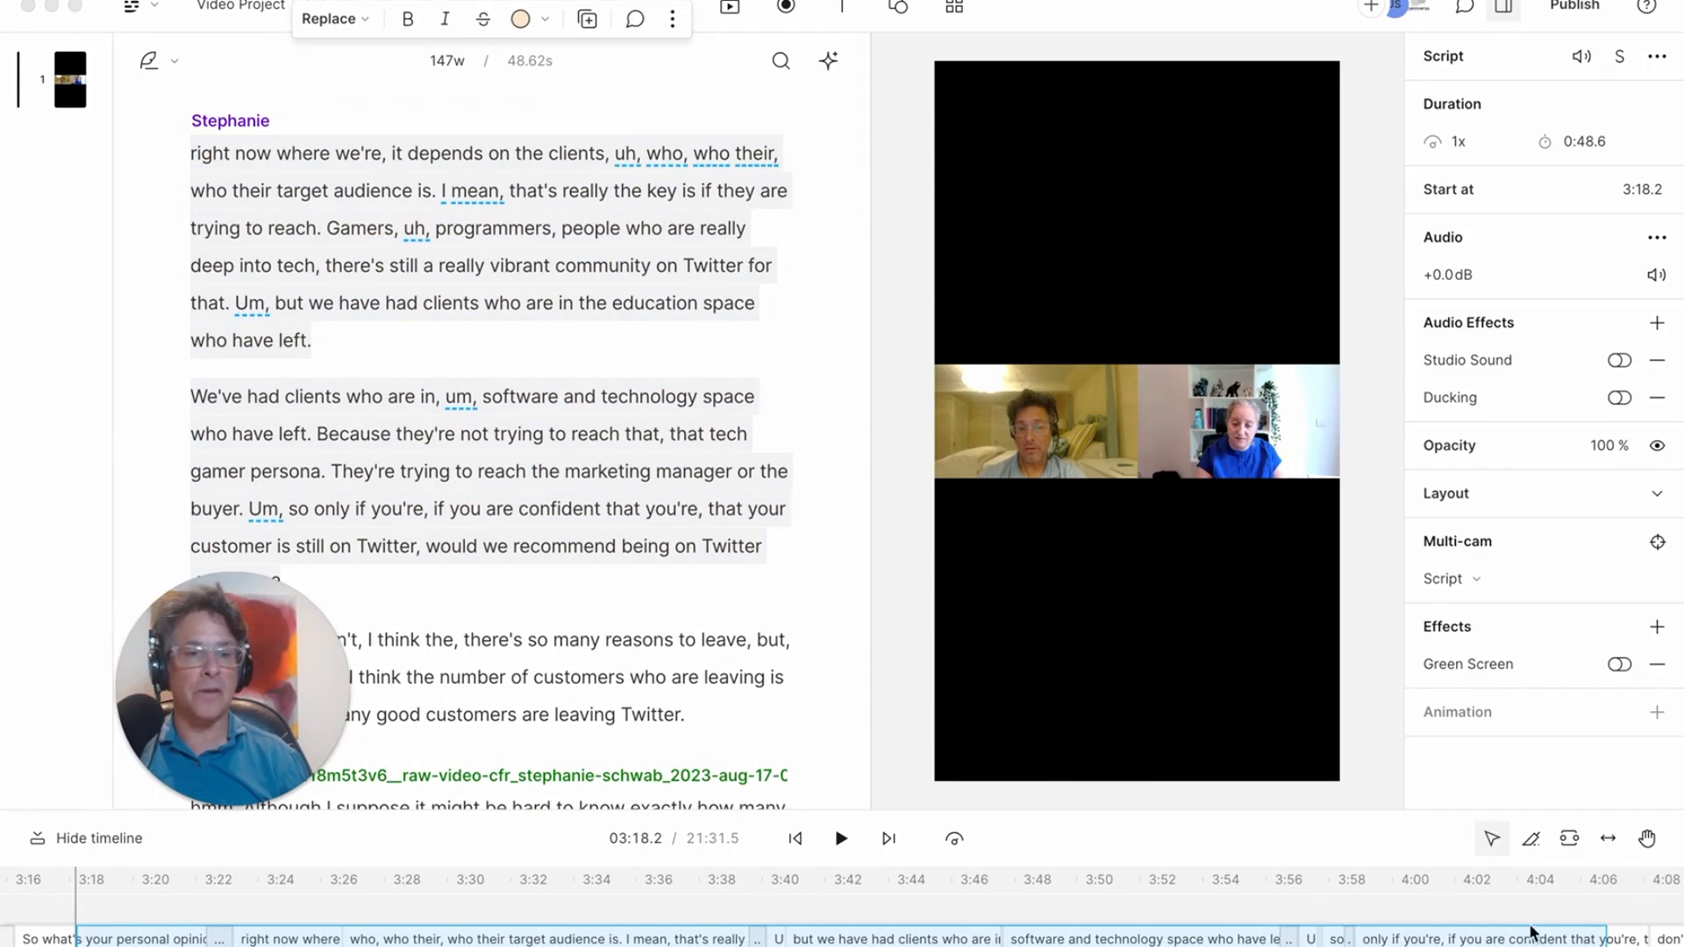
pyautogui.moveTo(268, 674); pyautogui.dragTo(181, 709)
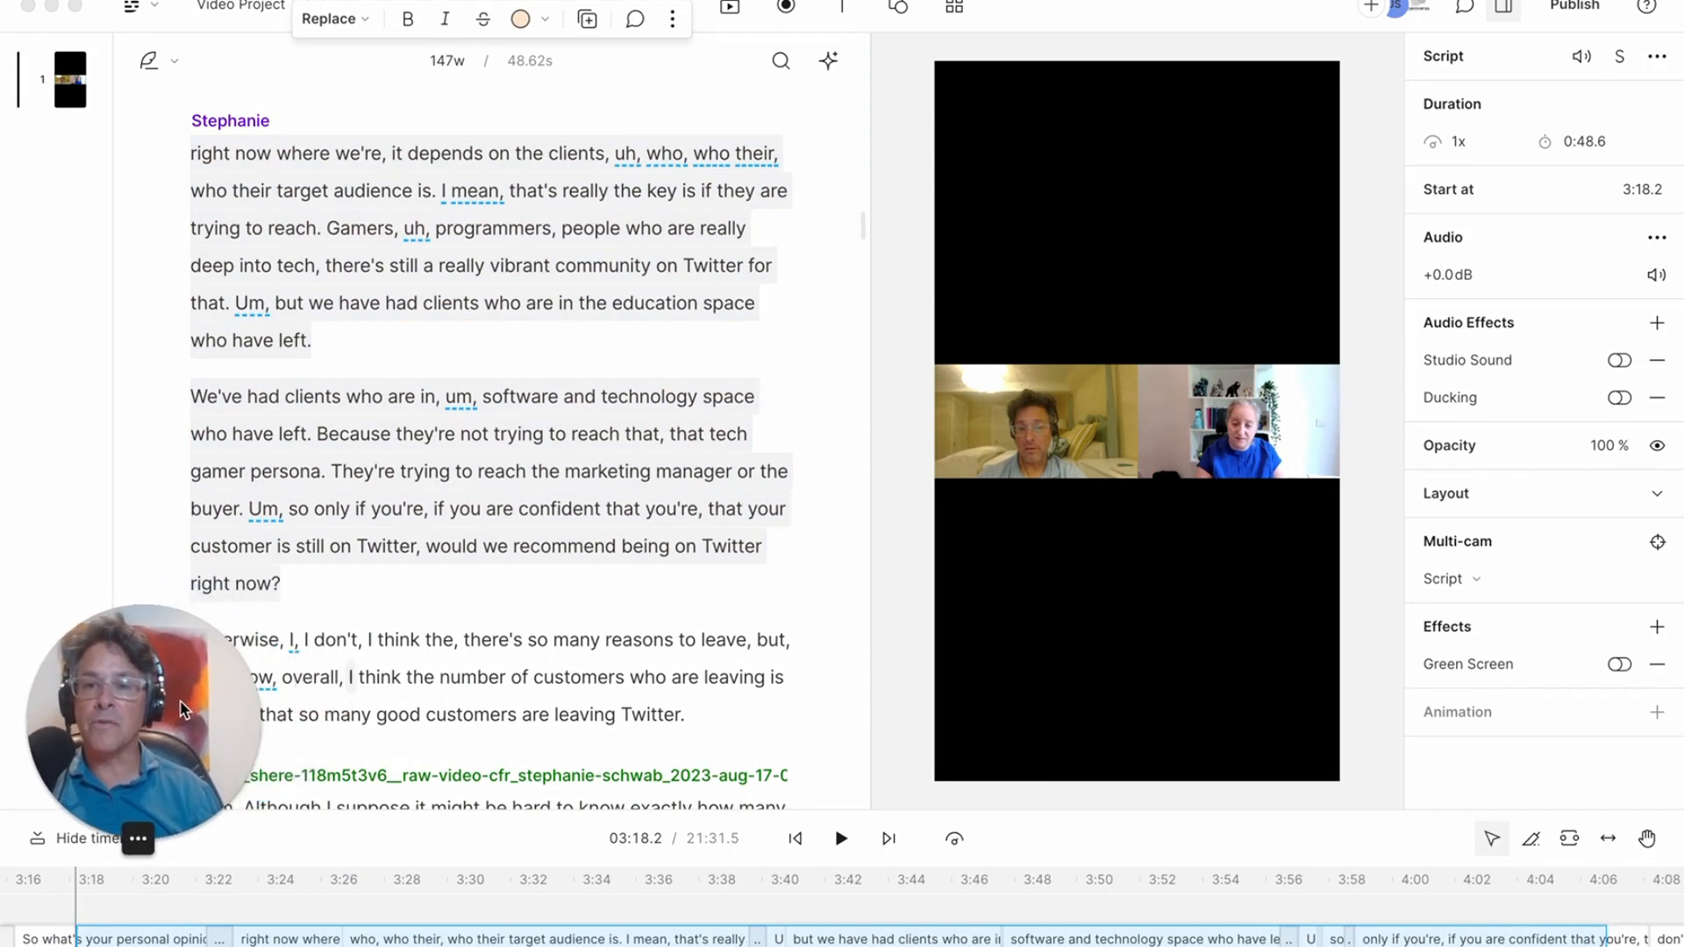
pyautogui.click(488, 571)
pyautogui.scroll(5, 489, 570)
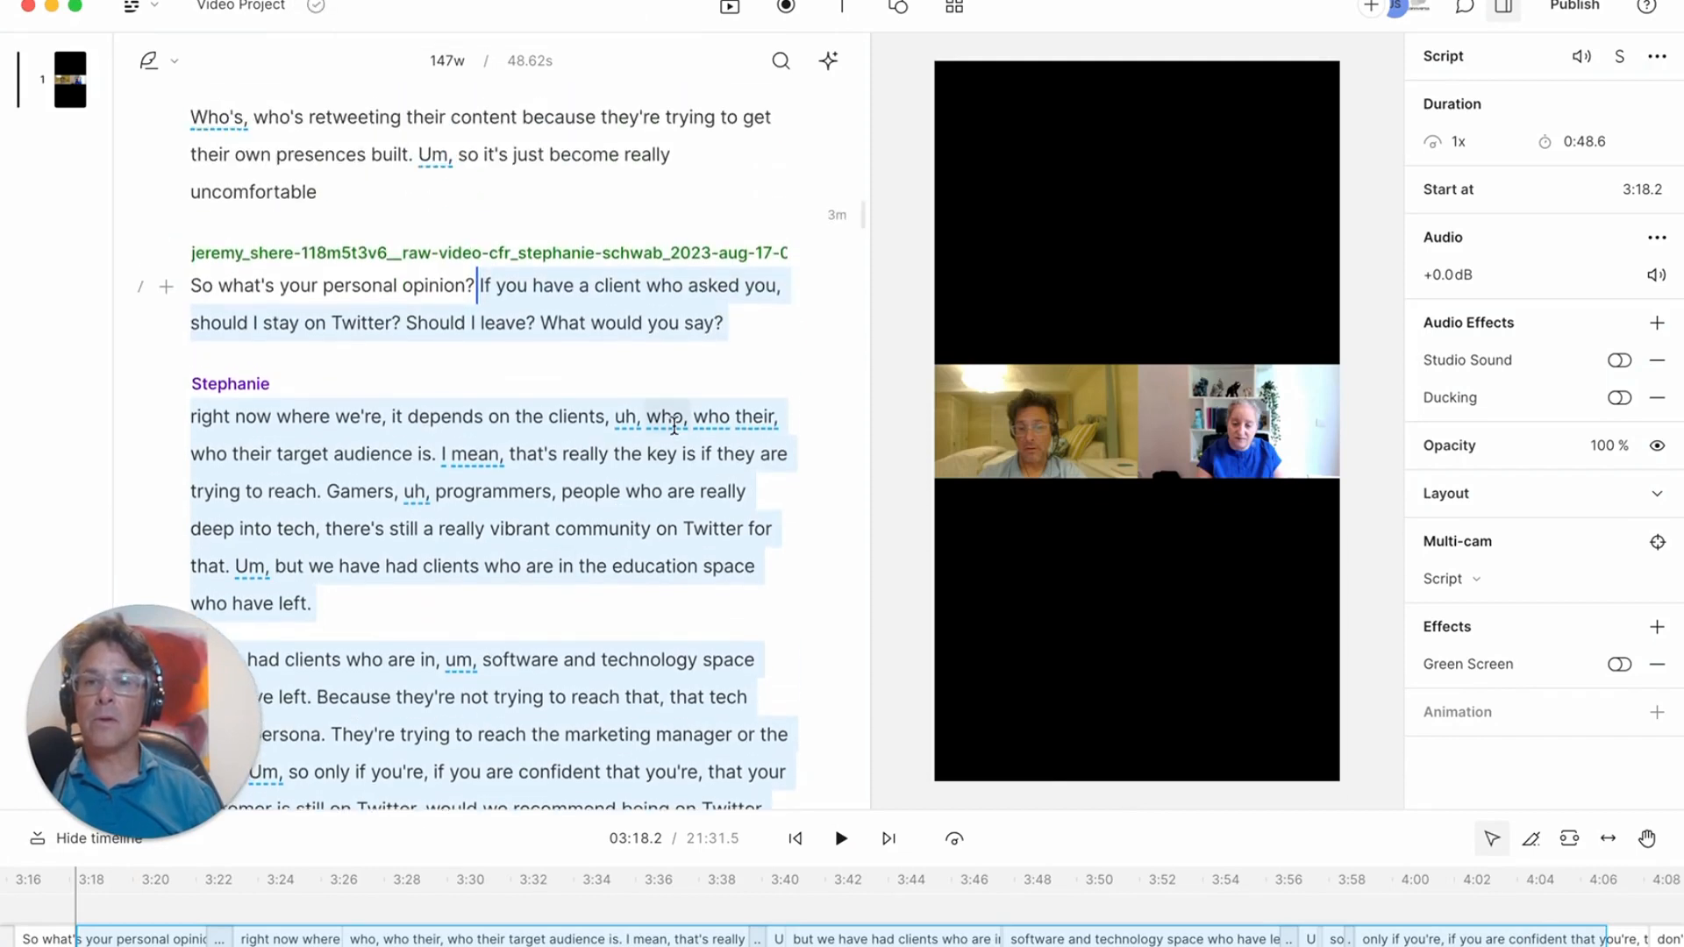
# Clear the selection and add a scene break before "If you have a client who asked you".
pyautogui.click(668, 389)
pyautogui.scroll(-1, 649, 382)
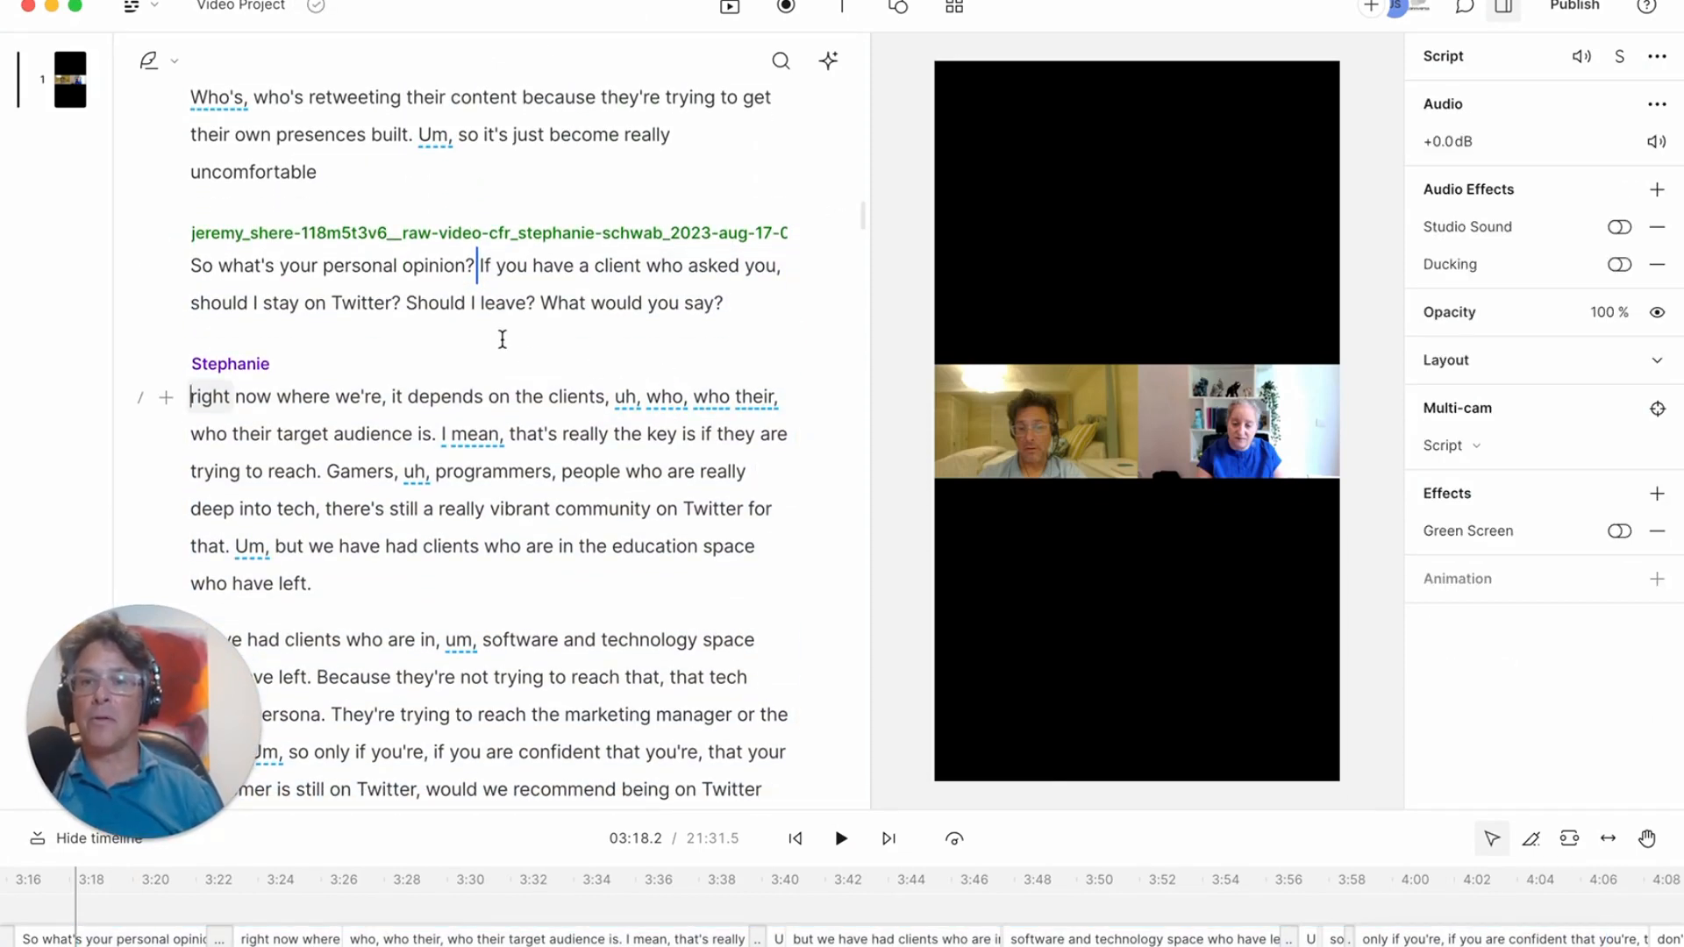
pyautogui.scroll(-1, 492, 299)
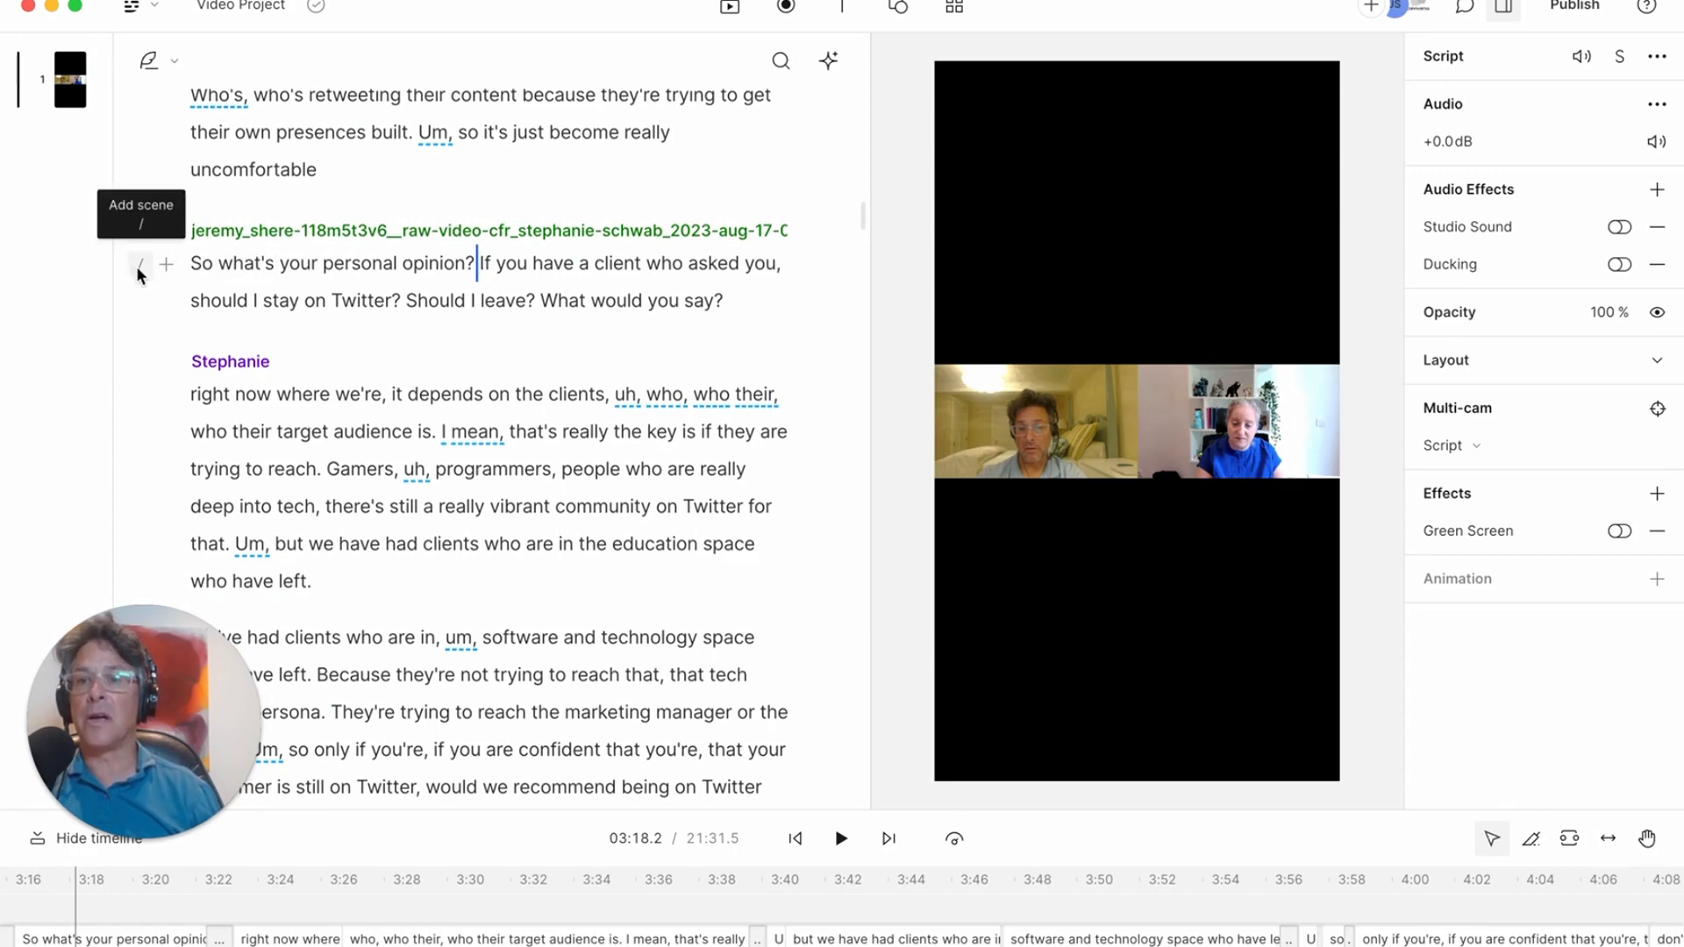
pyautogui.click(140, 261)
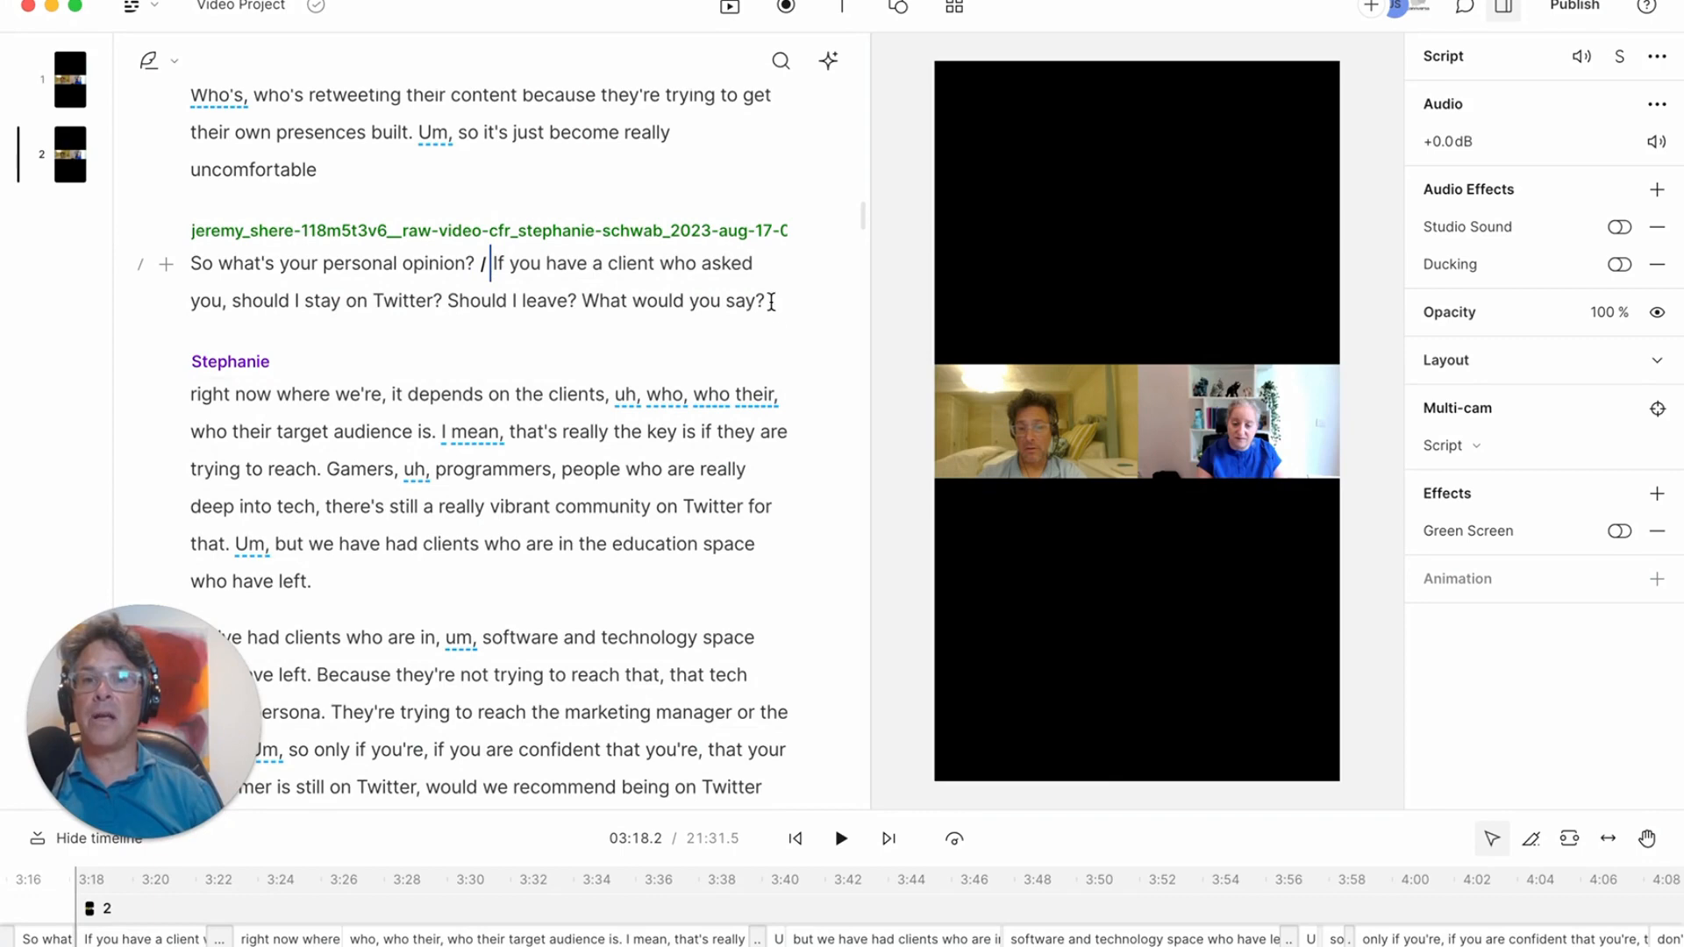
# Add a scene break before "right now where we're" at the start of the guest's answer.
pyautogui.click(189, 395)
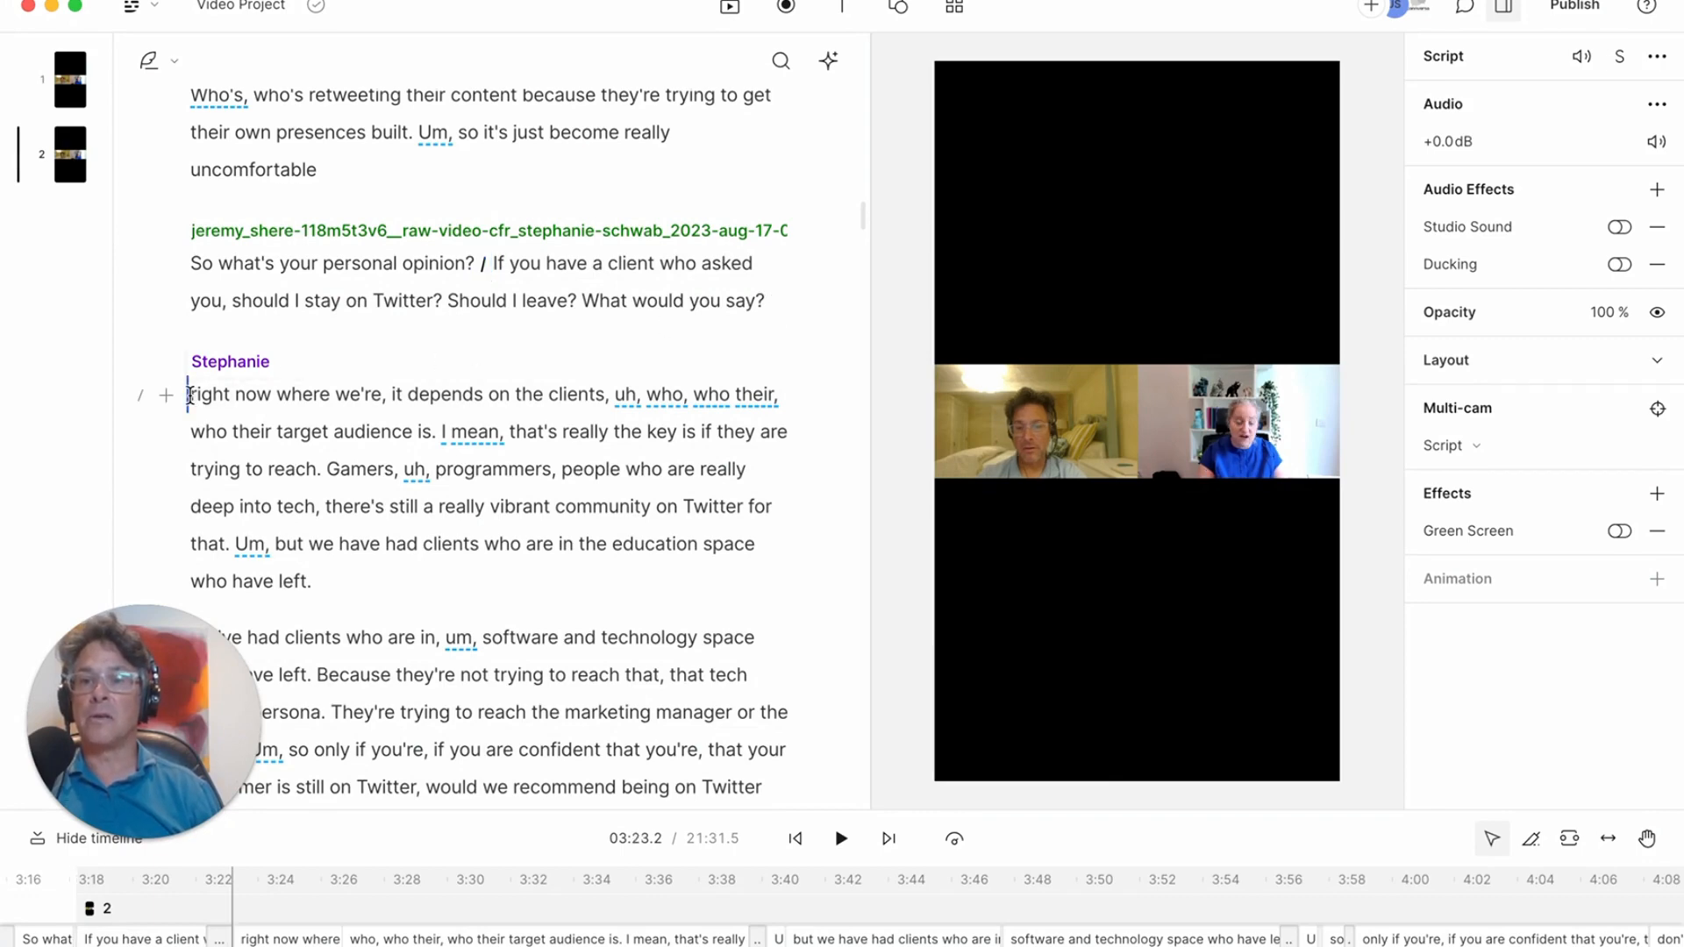
pyautogui.click(138, 397)
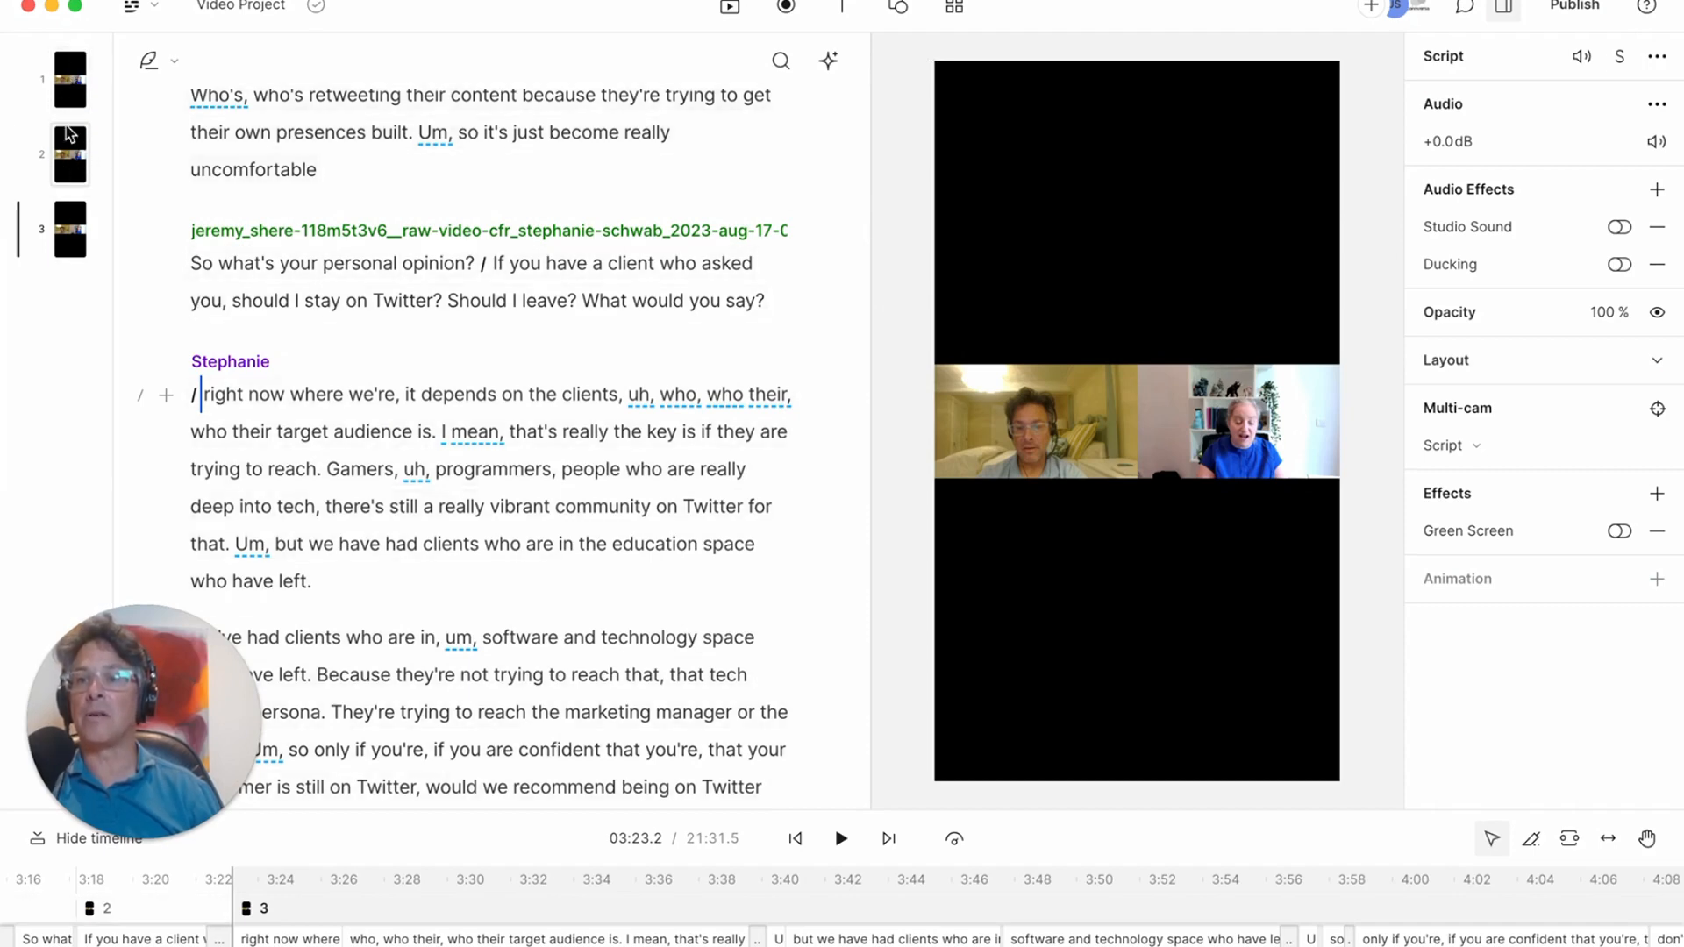
# Remove the guest's video from the second scene, which holds the host's question.
pyautogui.click(71, 162)
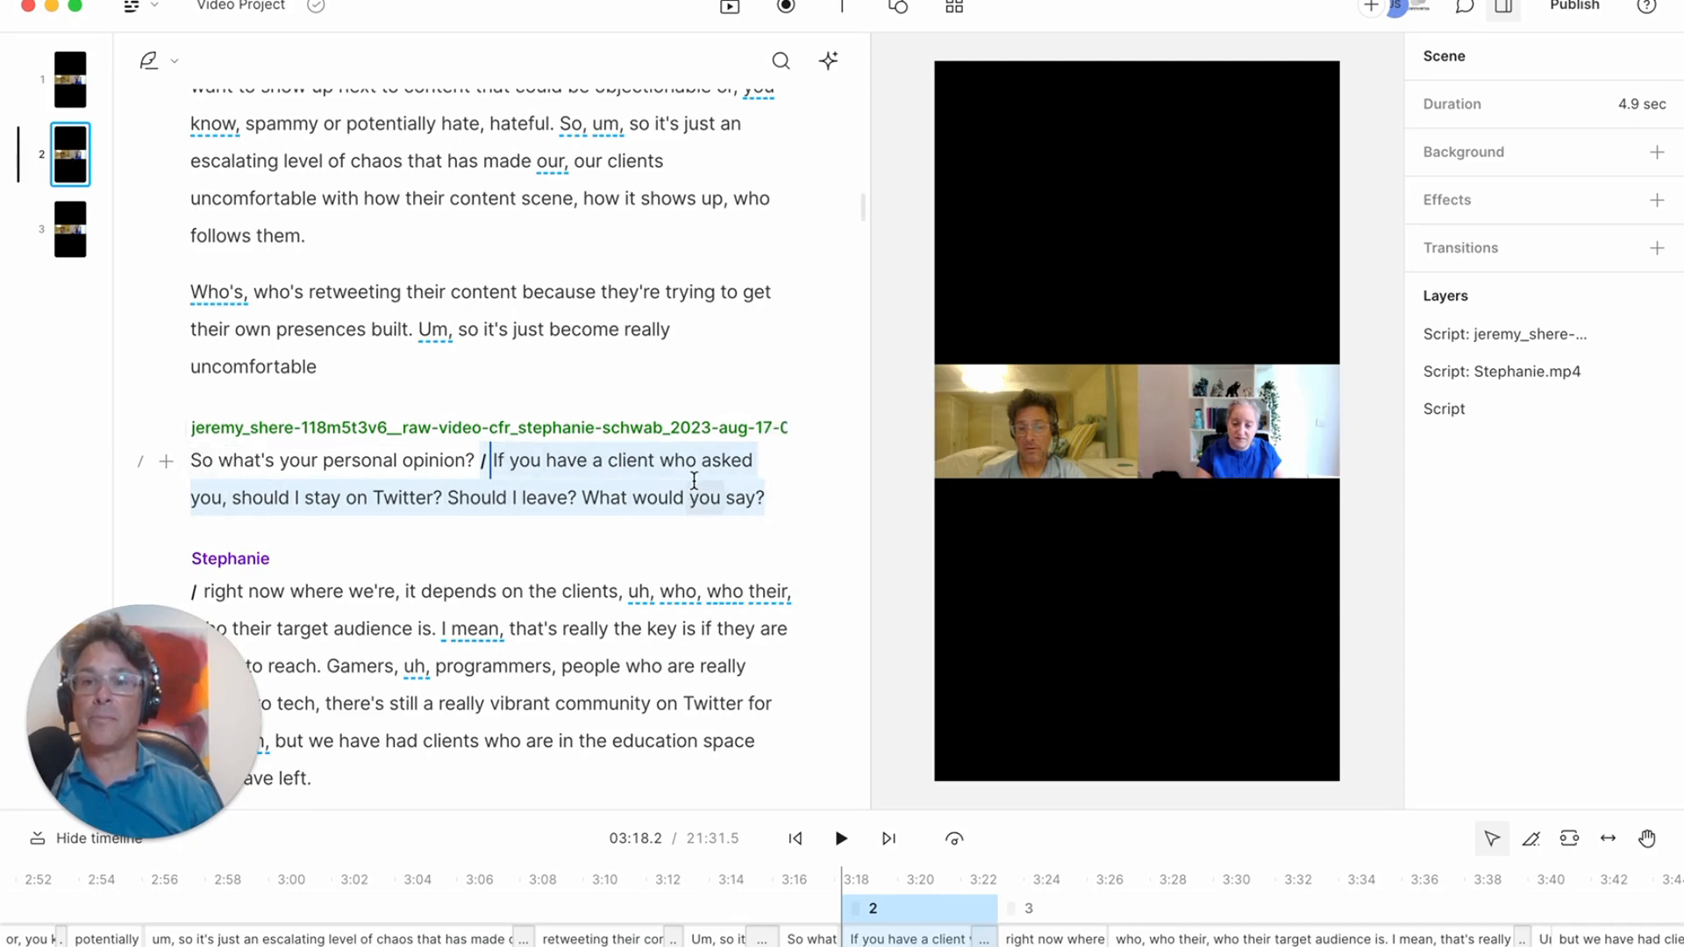
pyautogui.scroll(-1, 694, 481)
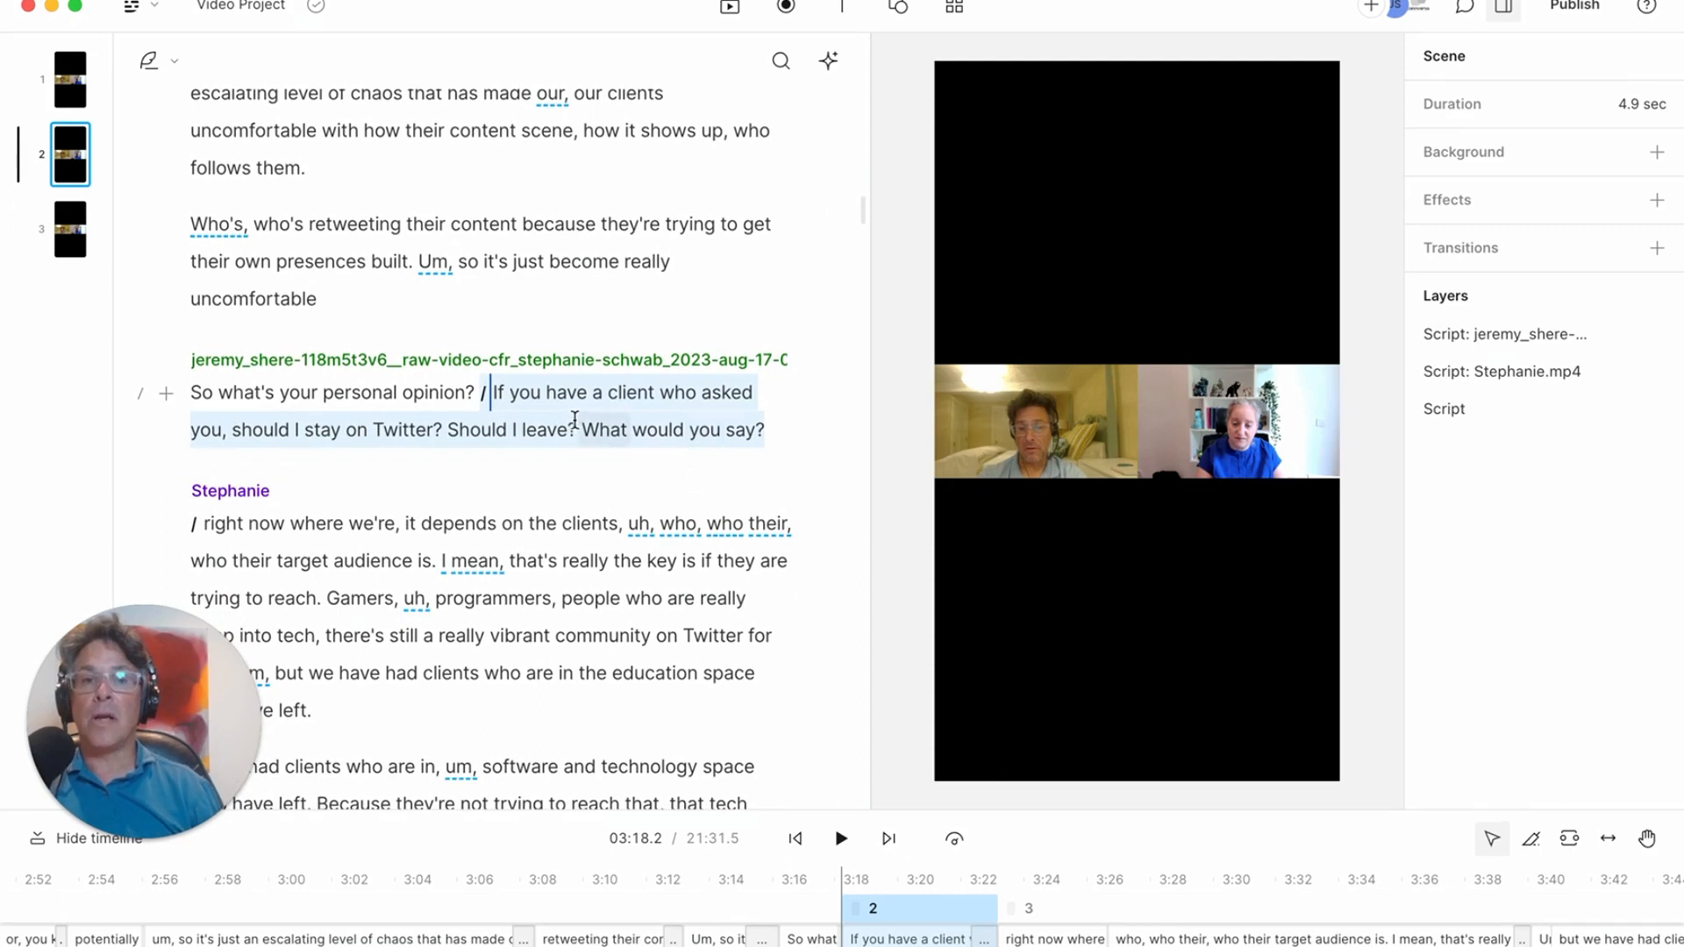
pyautogui.click(1244, 431)
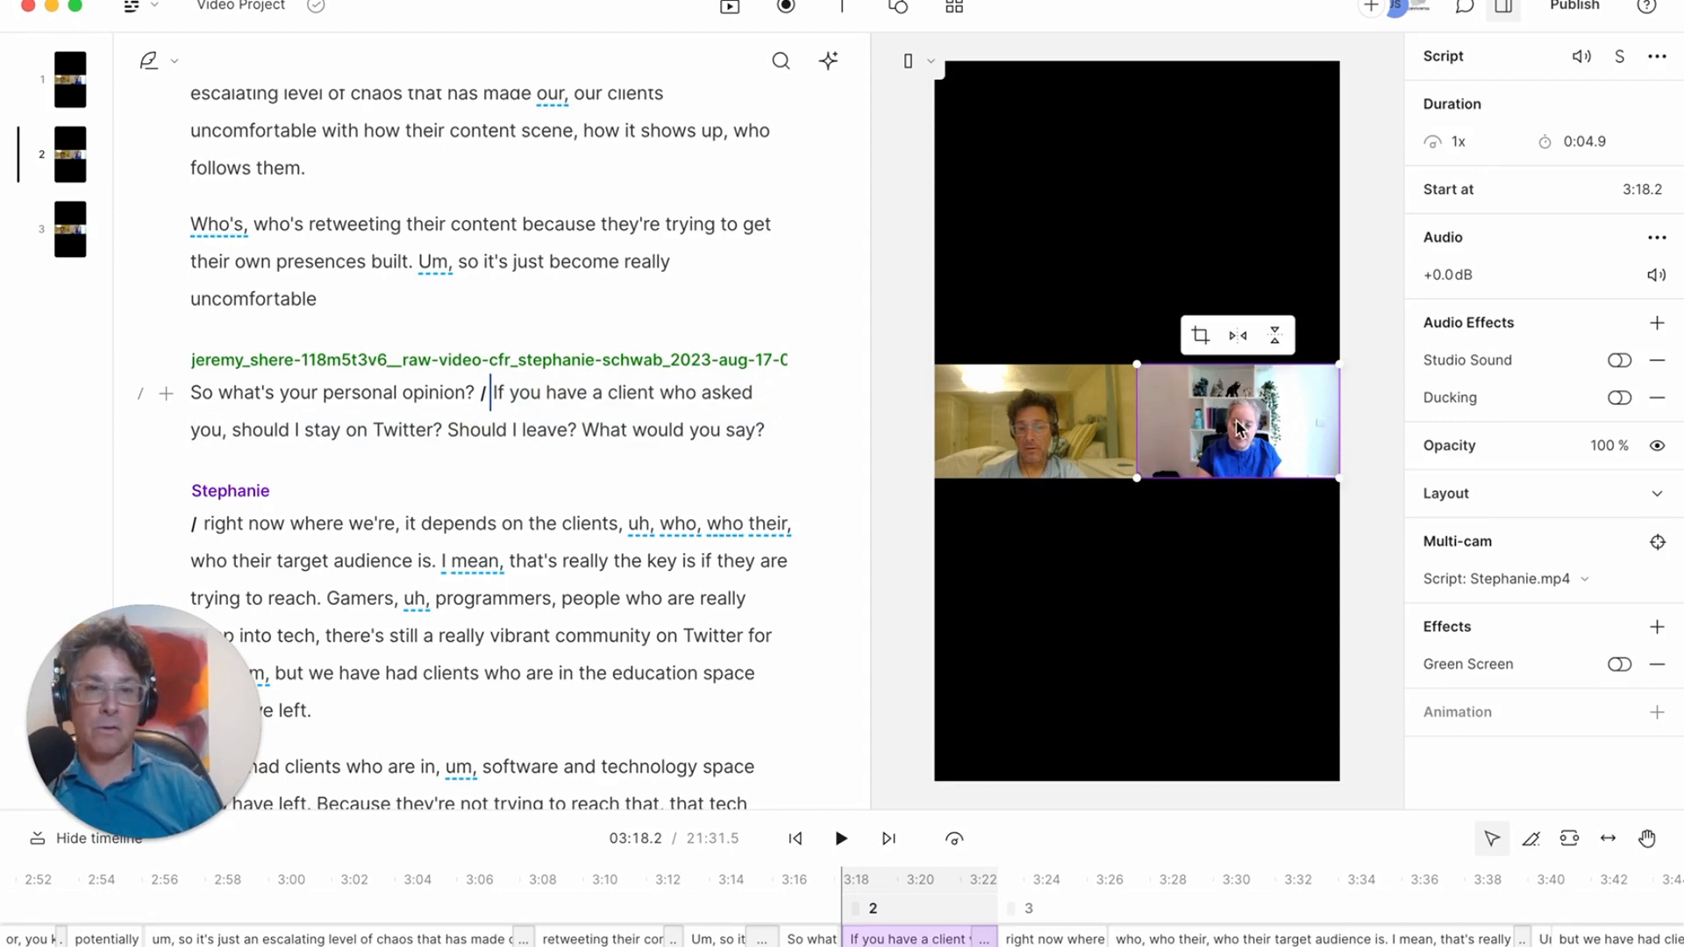
pyautogui.press('Delete')
# Center the host's video in the second scene and stretch it on all sides to fill the portrait frame.
pyautogui.moveTo(1058, 429); pyautogui.dragTo(1158, 430)
pyautogui.moveTo(1128, 366); pyautogui.dragTo(1128, 61)
pyautogui.moveTo(1125, 478); pyautogui.dragTo(1157, 780)
pyautogui.moveTo(1249, 444); pyautogui.dragTo(1338, 444)
pyautogui.moveTo(1032, 444); pyautogui.dragTo(926, 458)
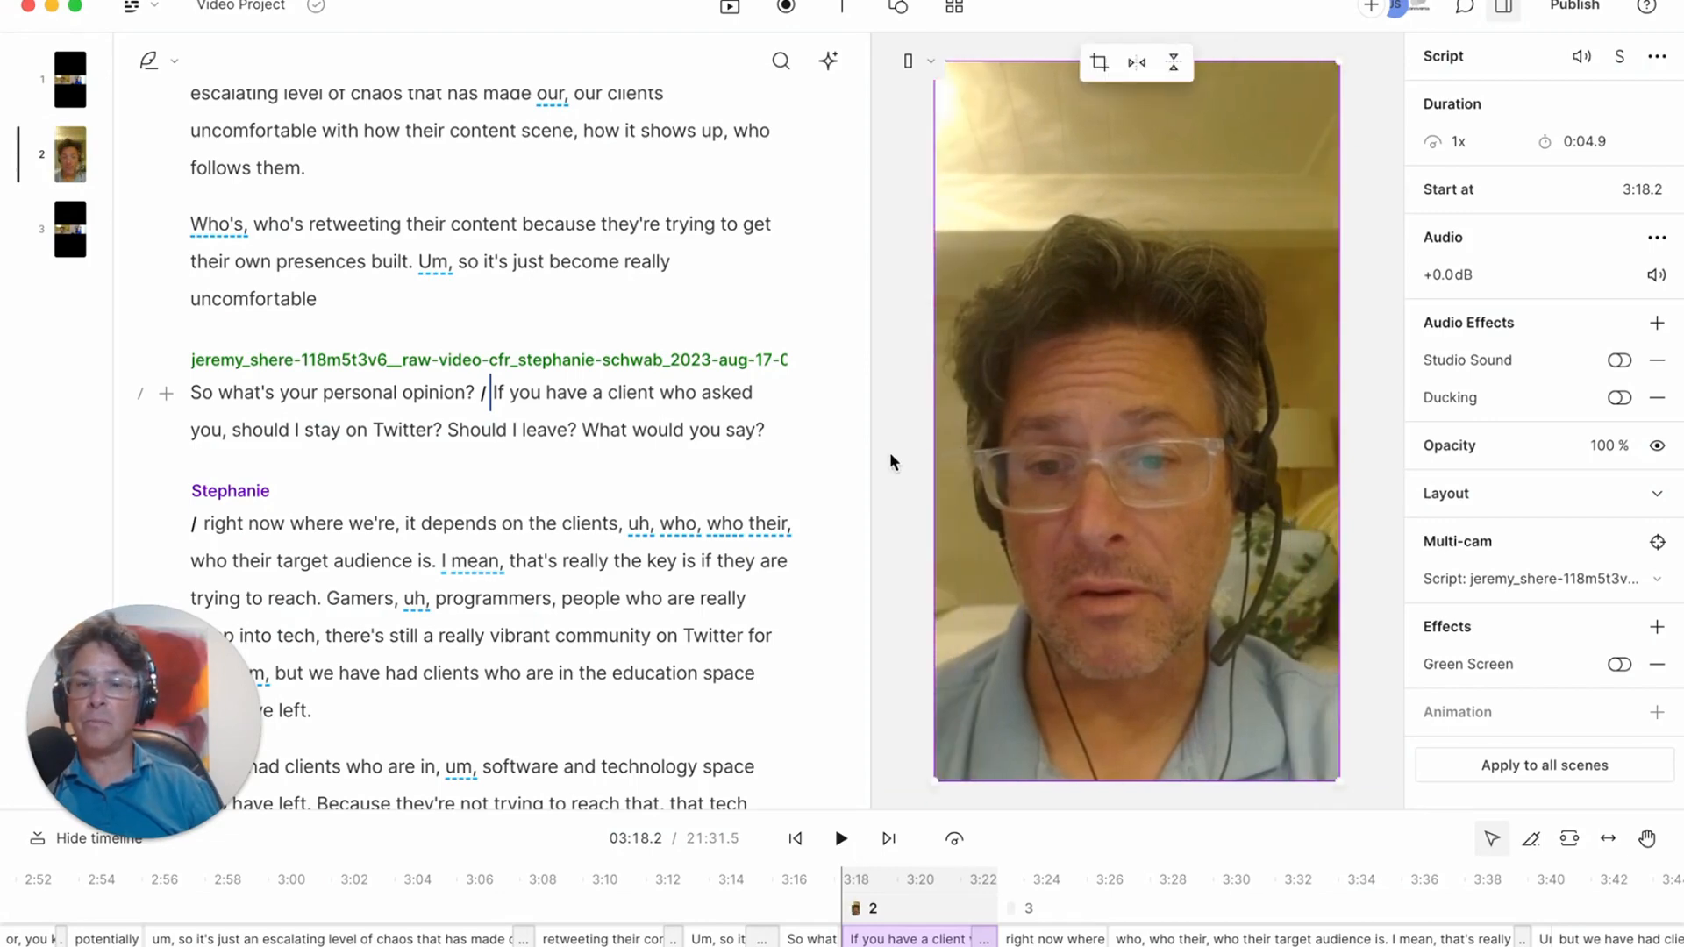
# Apply the saved "Video graphics and captions" template to the second scene.
pyautogui.click(954, 9)
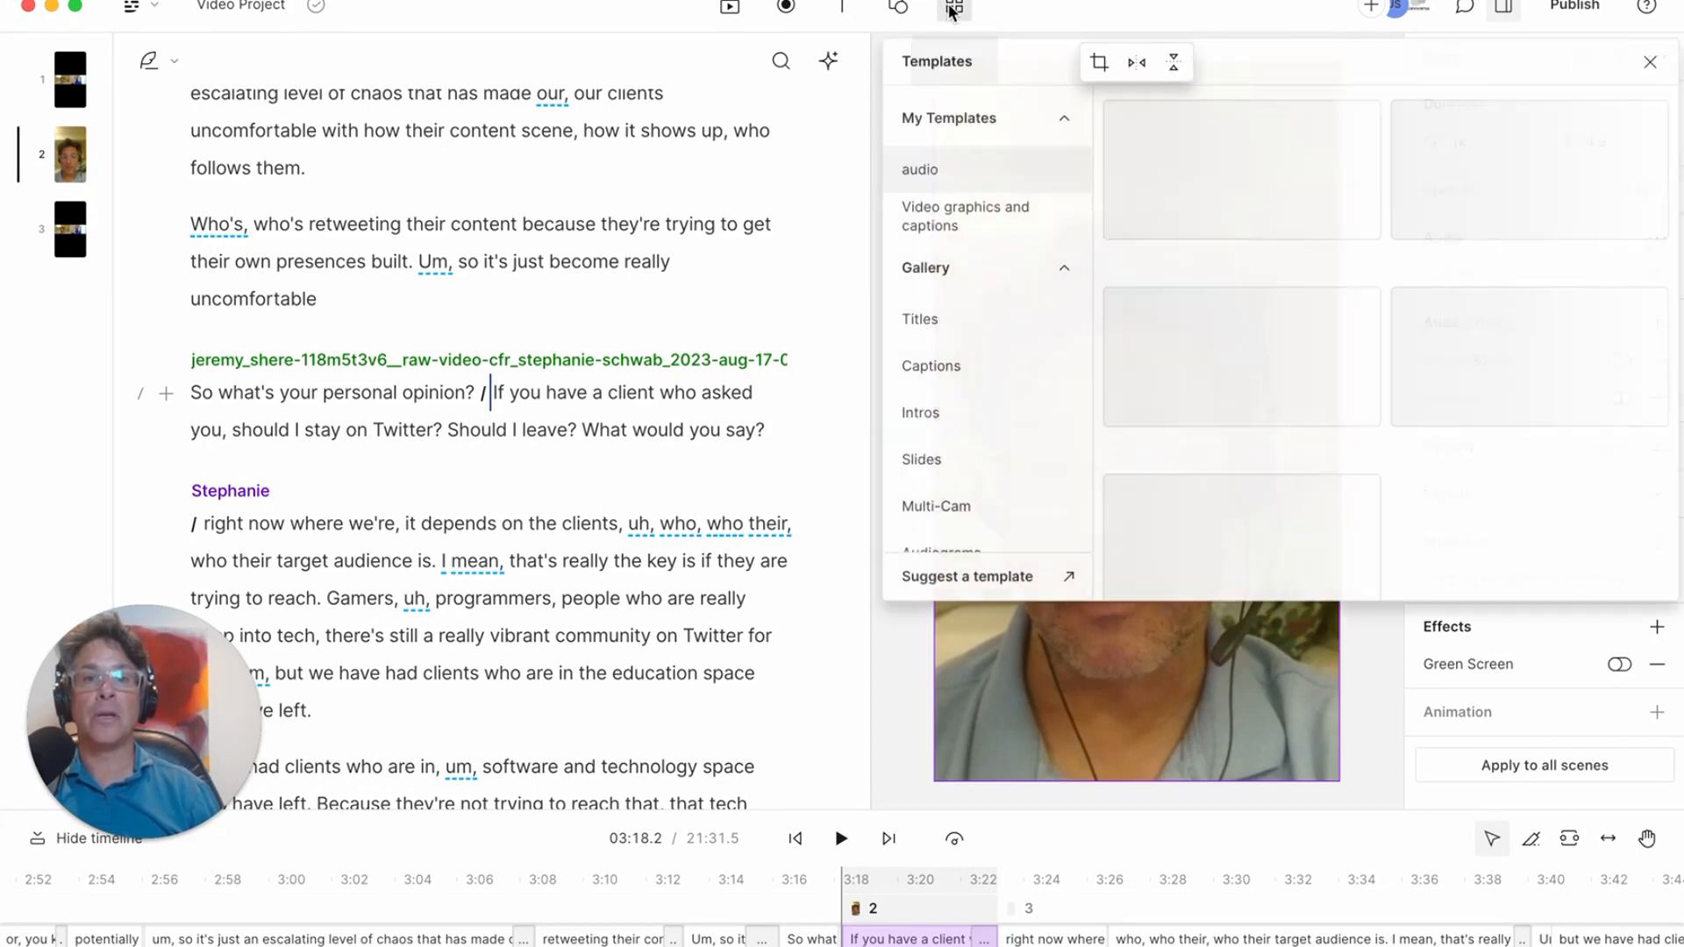
pyautogui.click(968, 224)
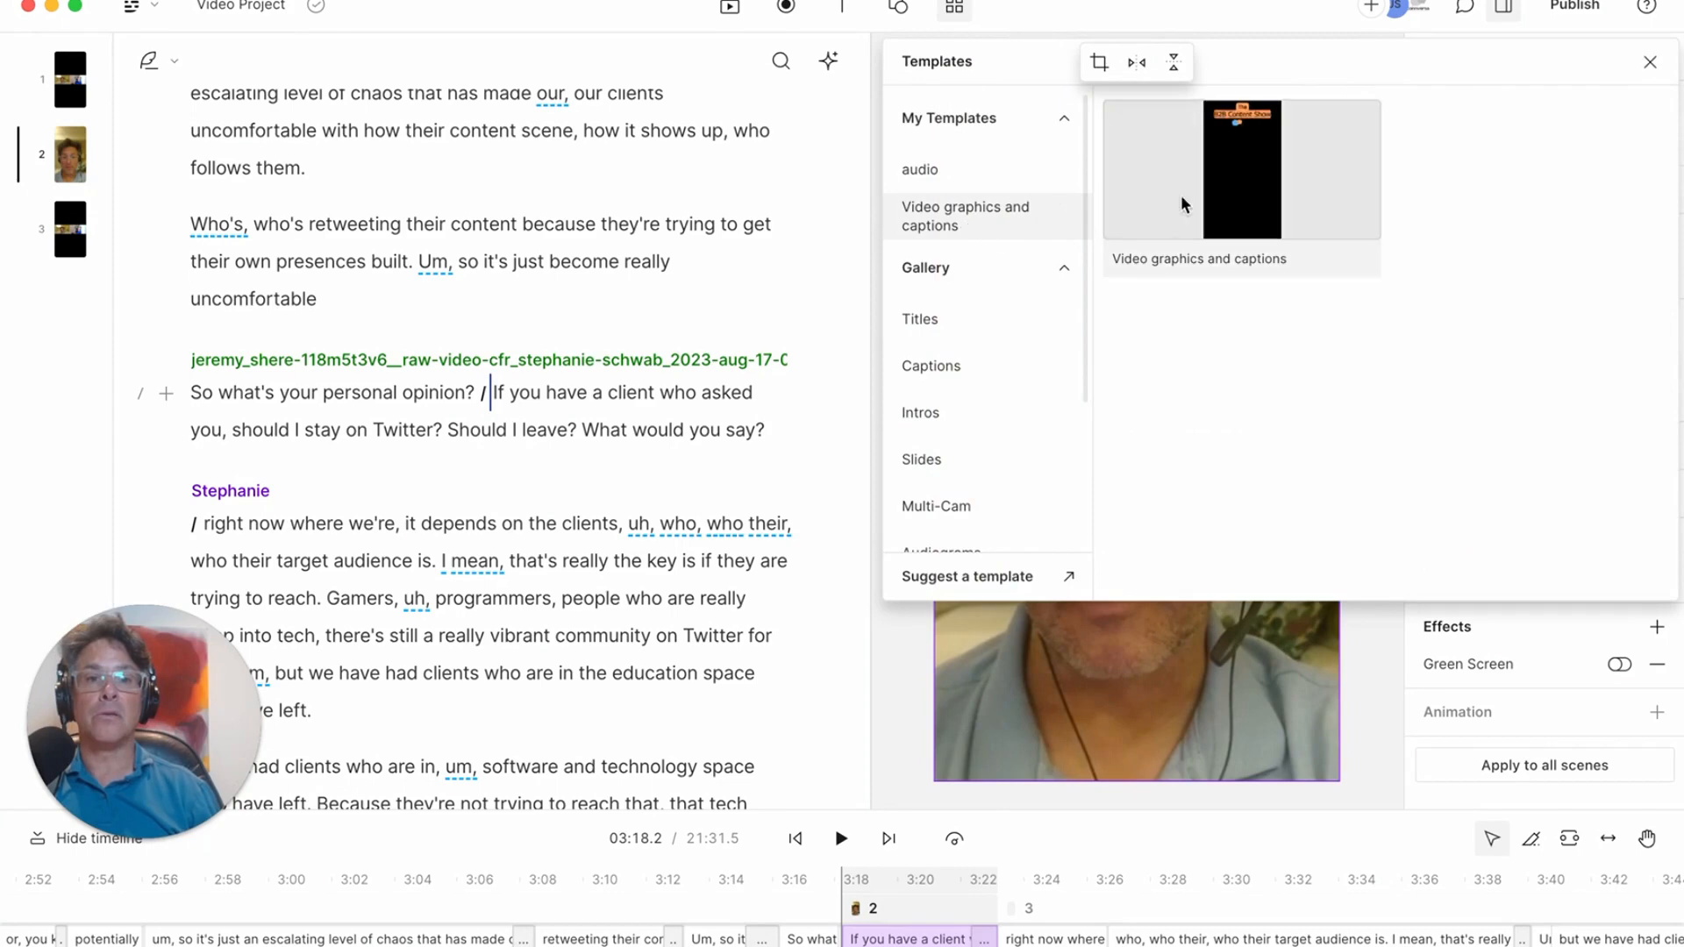
pyautogui.click(1249, 177)
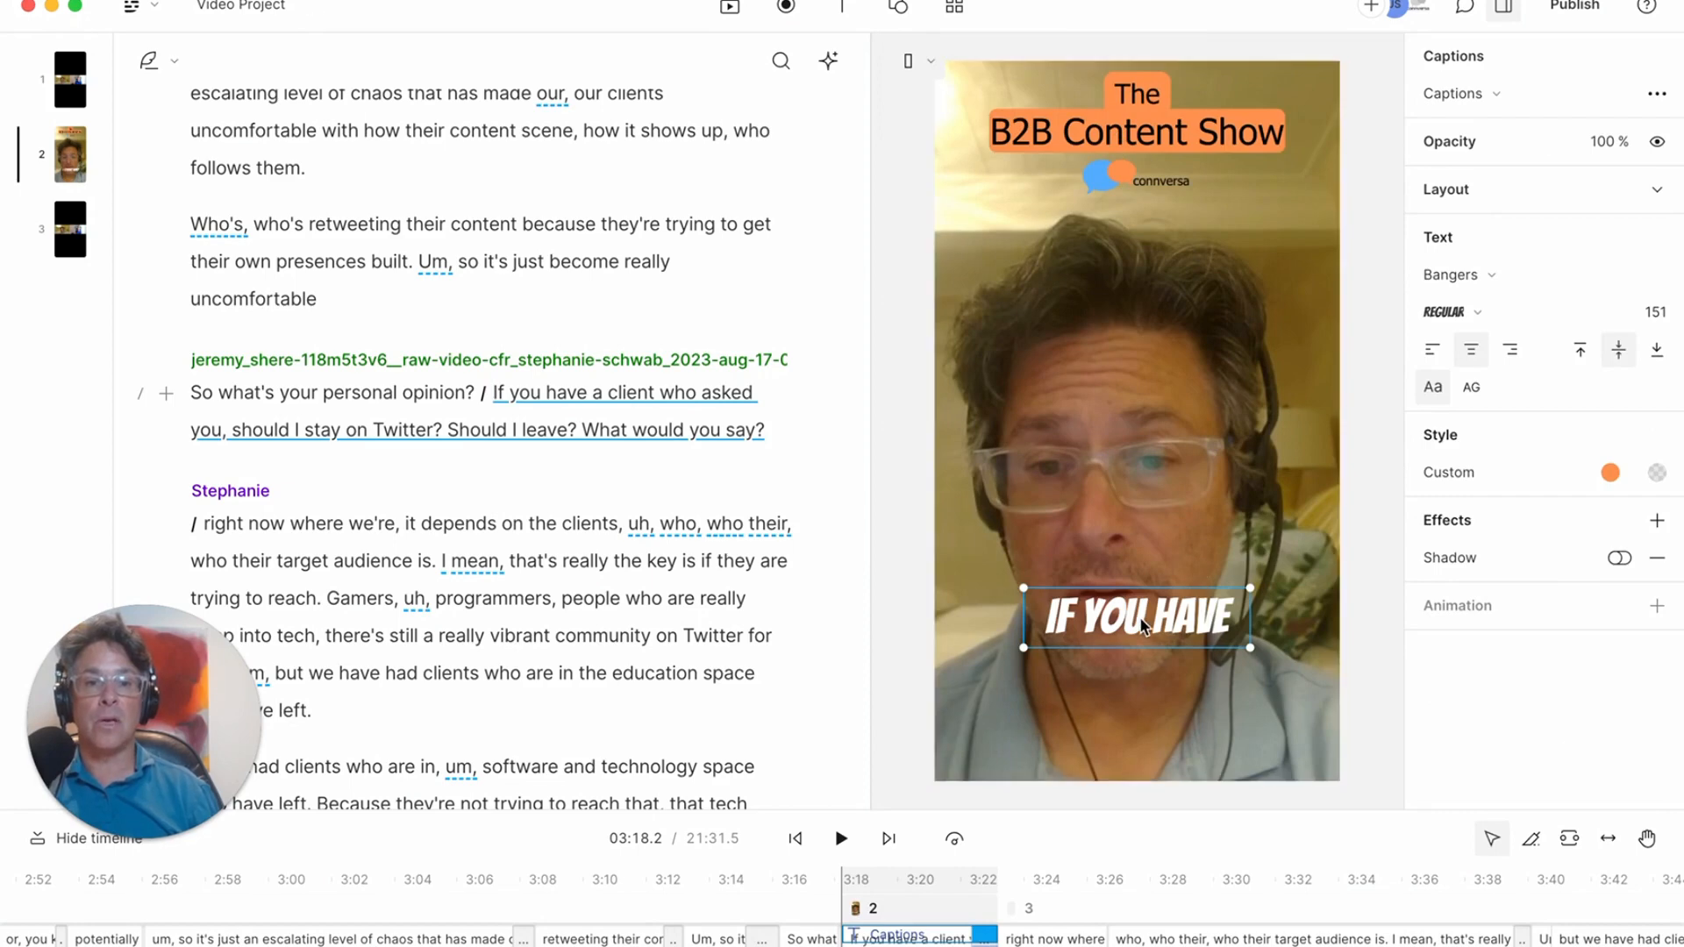
pyautogui.click(1134, 576)
pyautogui.moveTo(1134, 621); pyautogui.dragTo(1134, 611)
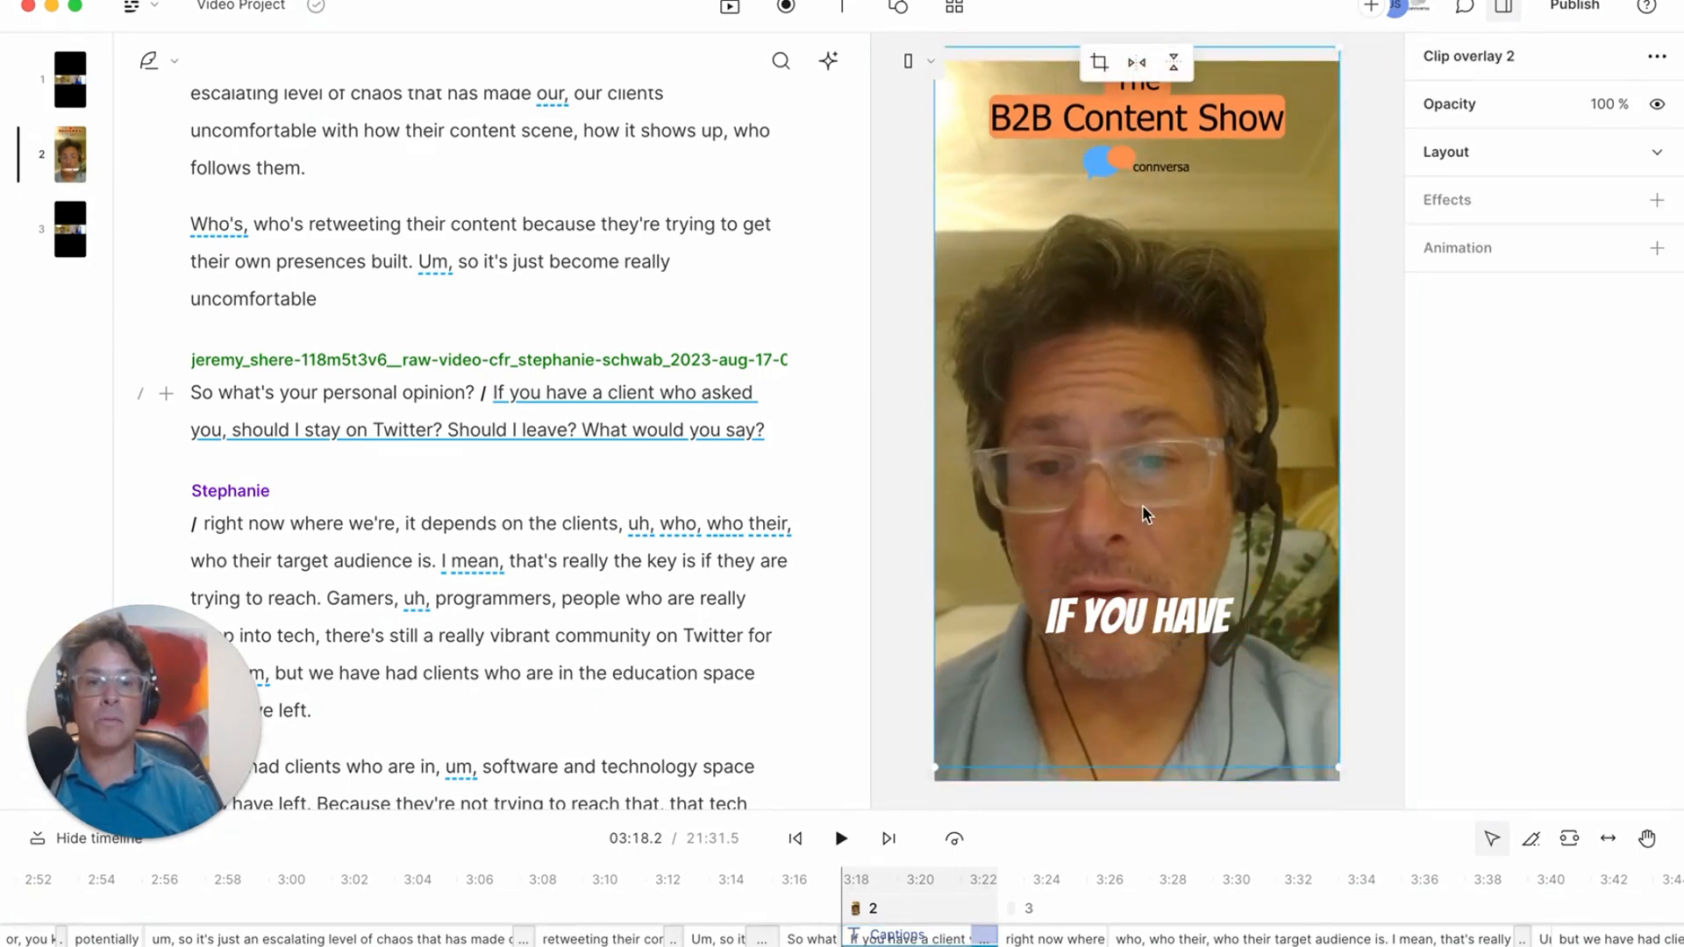
pyautogui.moveTo(1142, 503); pyautogui.dragTo(1142, 518)
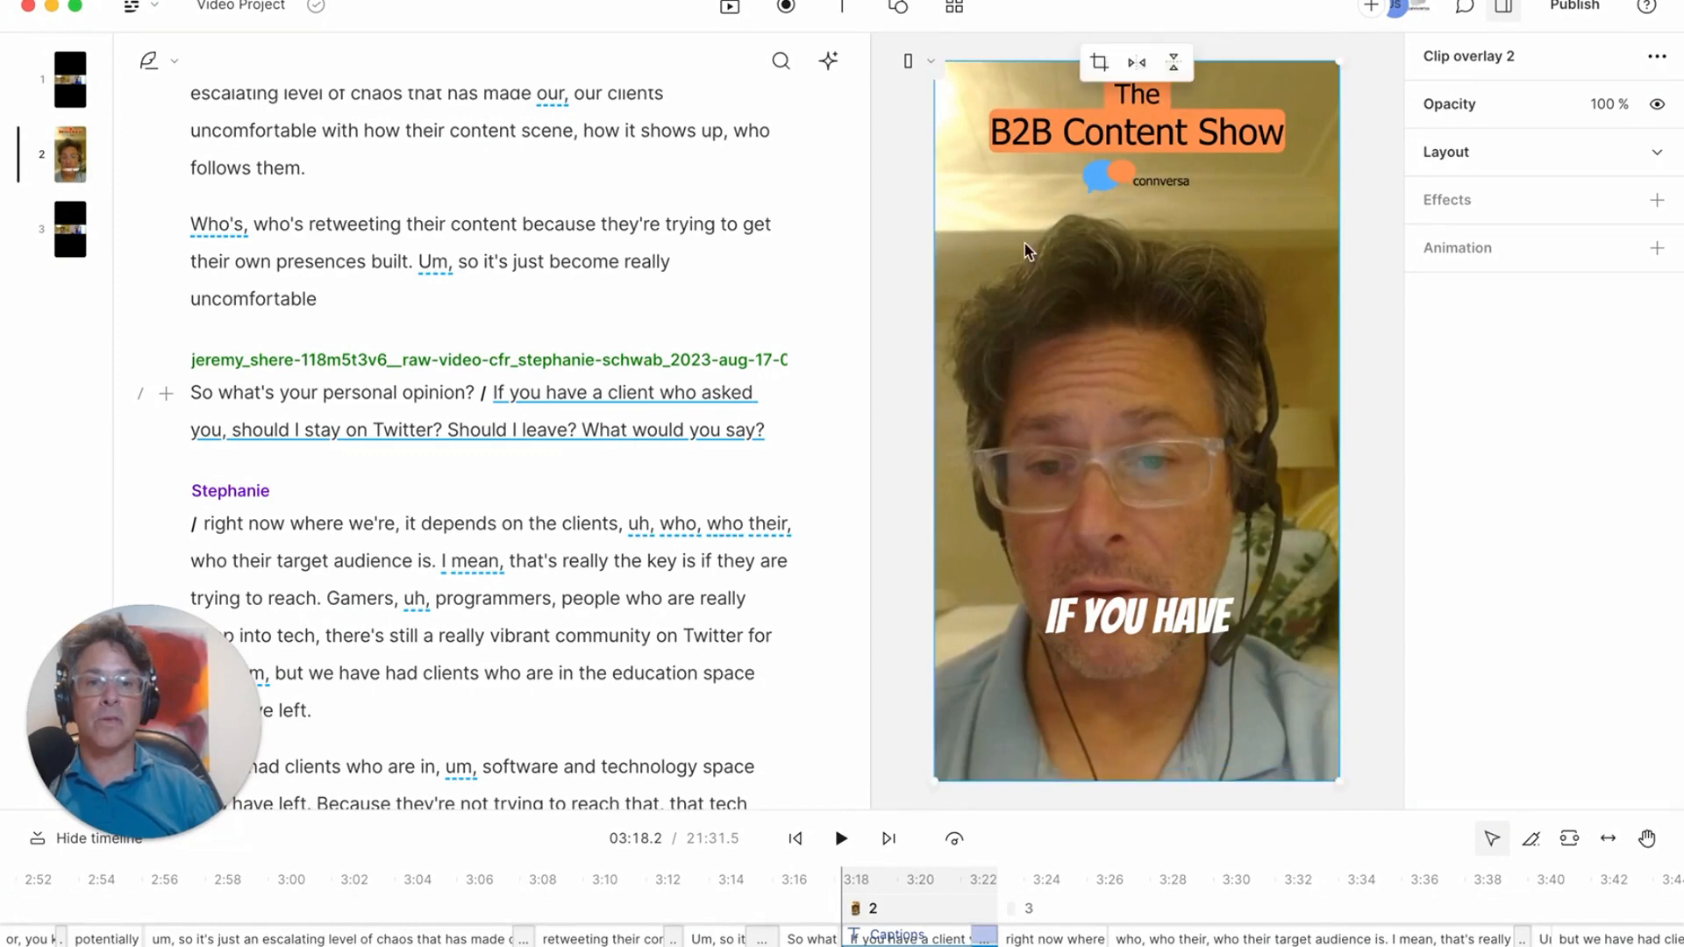
# Select the Captions layer in the second scene and move the captions down below the host's chin.
pyautogui.rightClick(1131, 617)
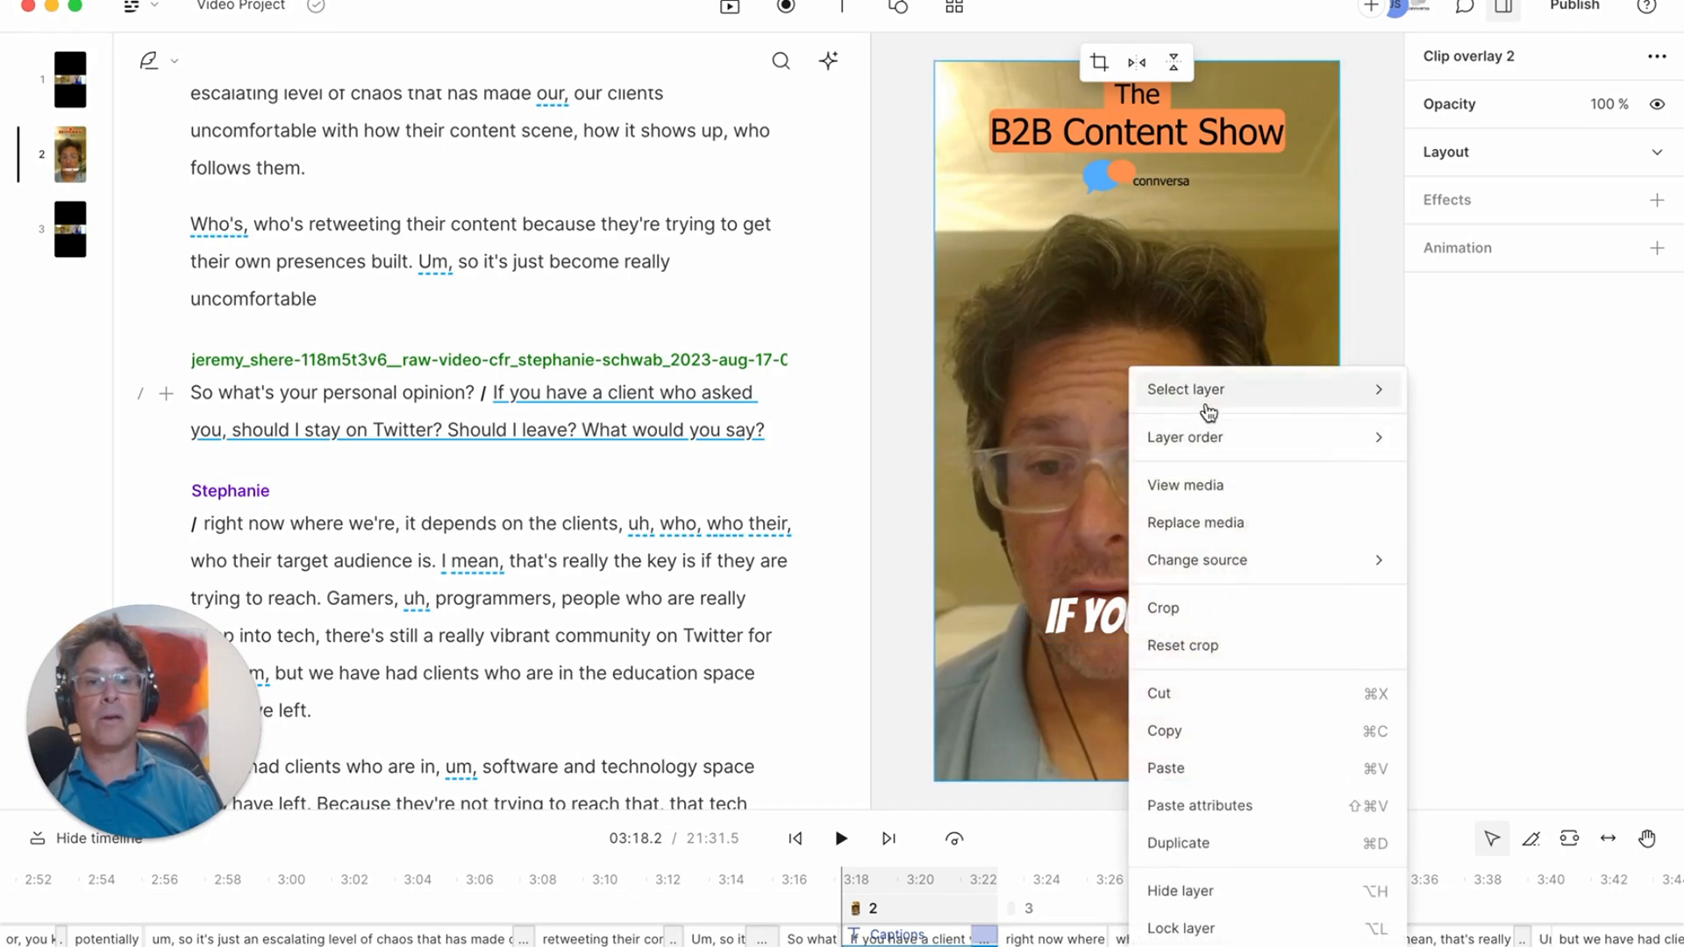
pyautogui.moveTo(1206, 390)
pyautogui.click(1019, 390)
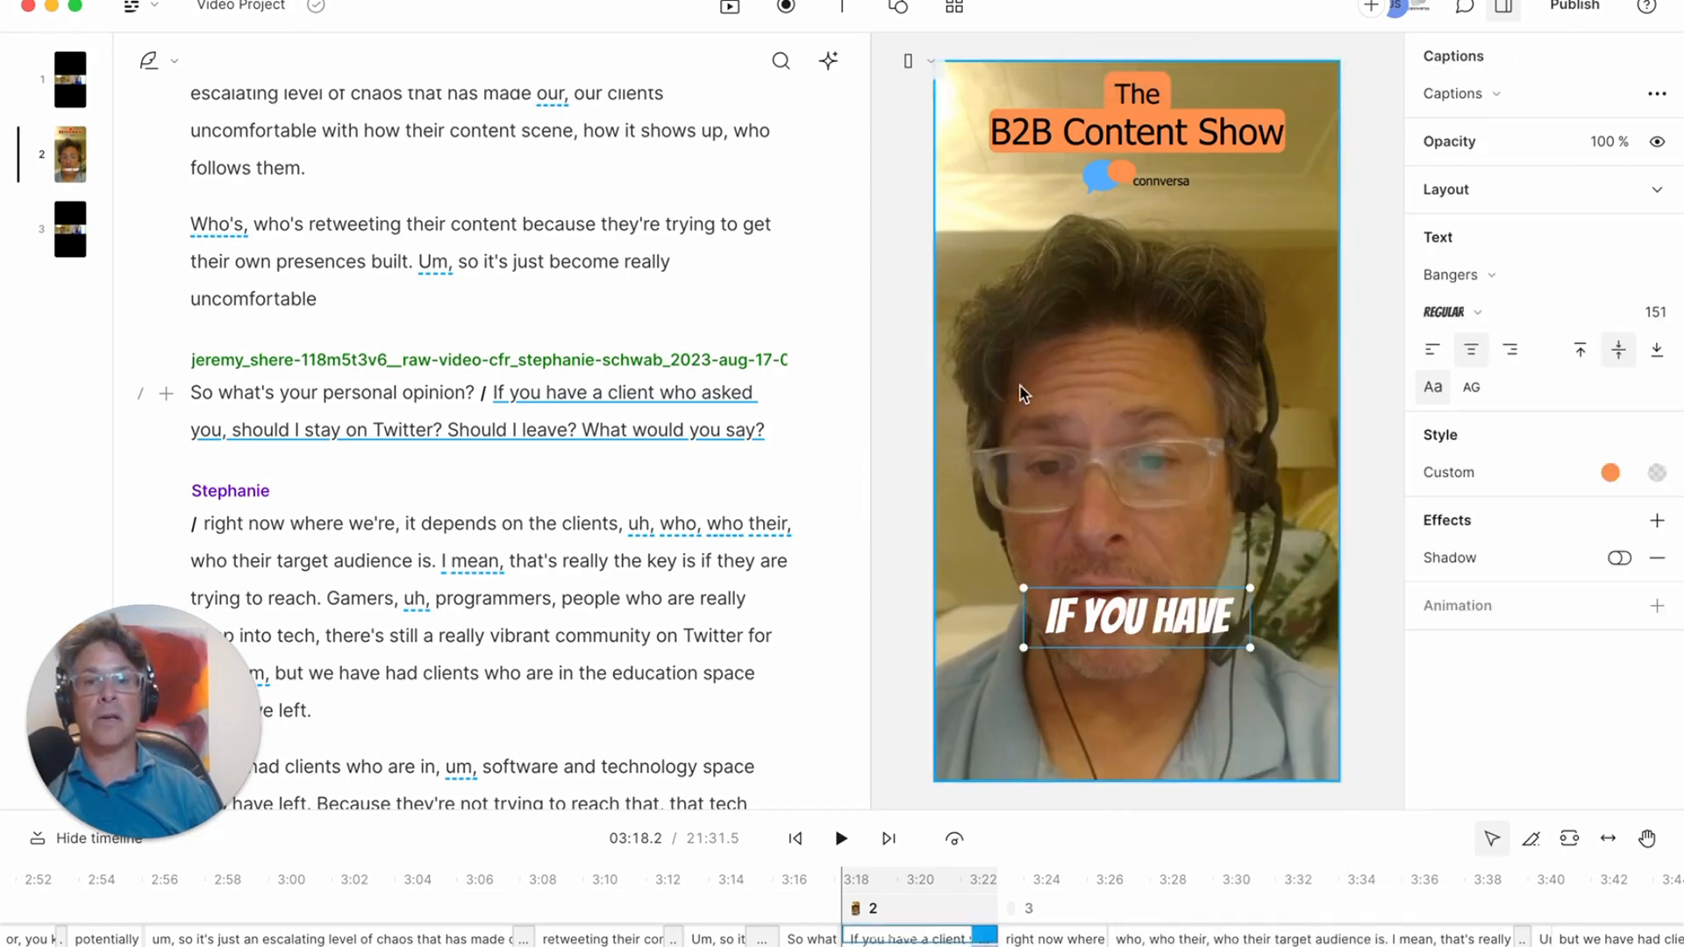
pyautogui.moveTo(1135, 623); pyautogui.dragTo(1127, 684)
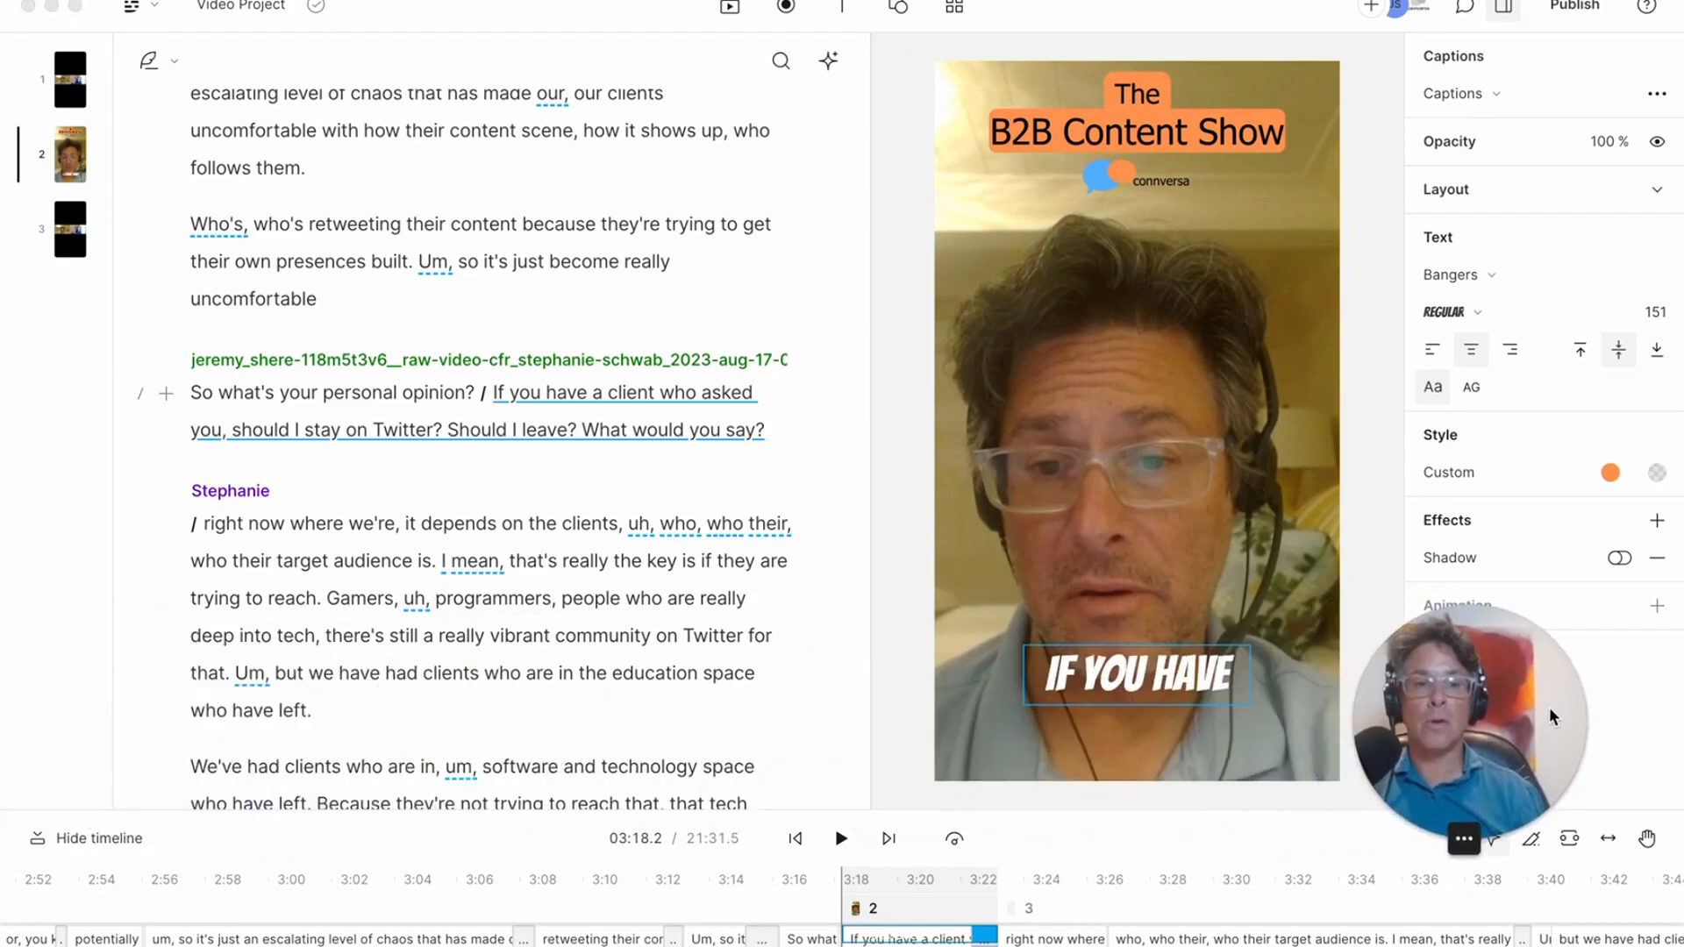
# Add a scene break before "Otherwise, I, I don't", where the guest's answer for the clip ends.
pyautogui.scroll(-4, 395, 521)
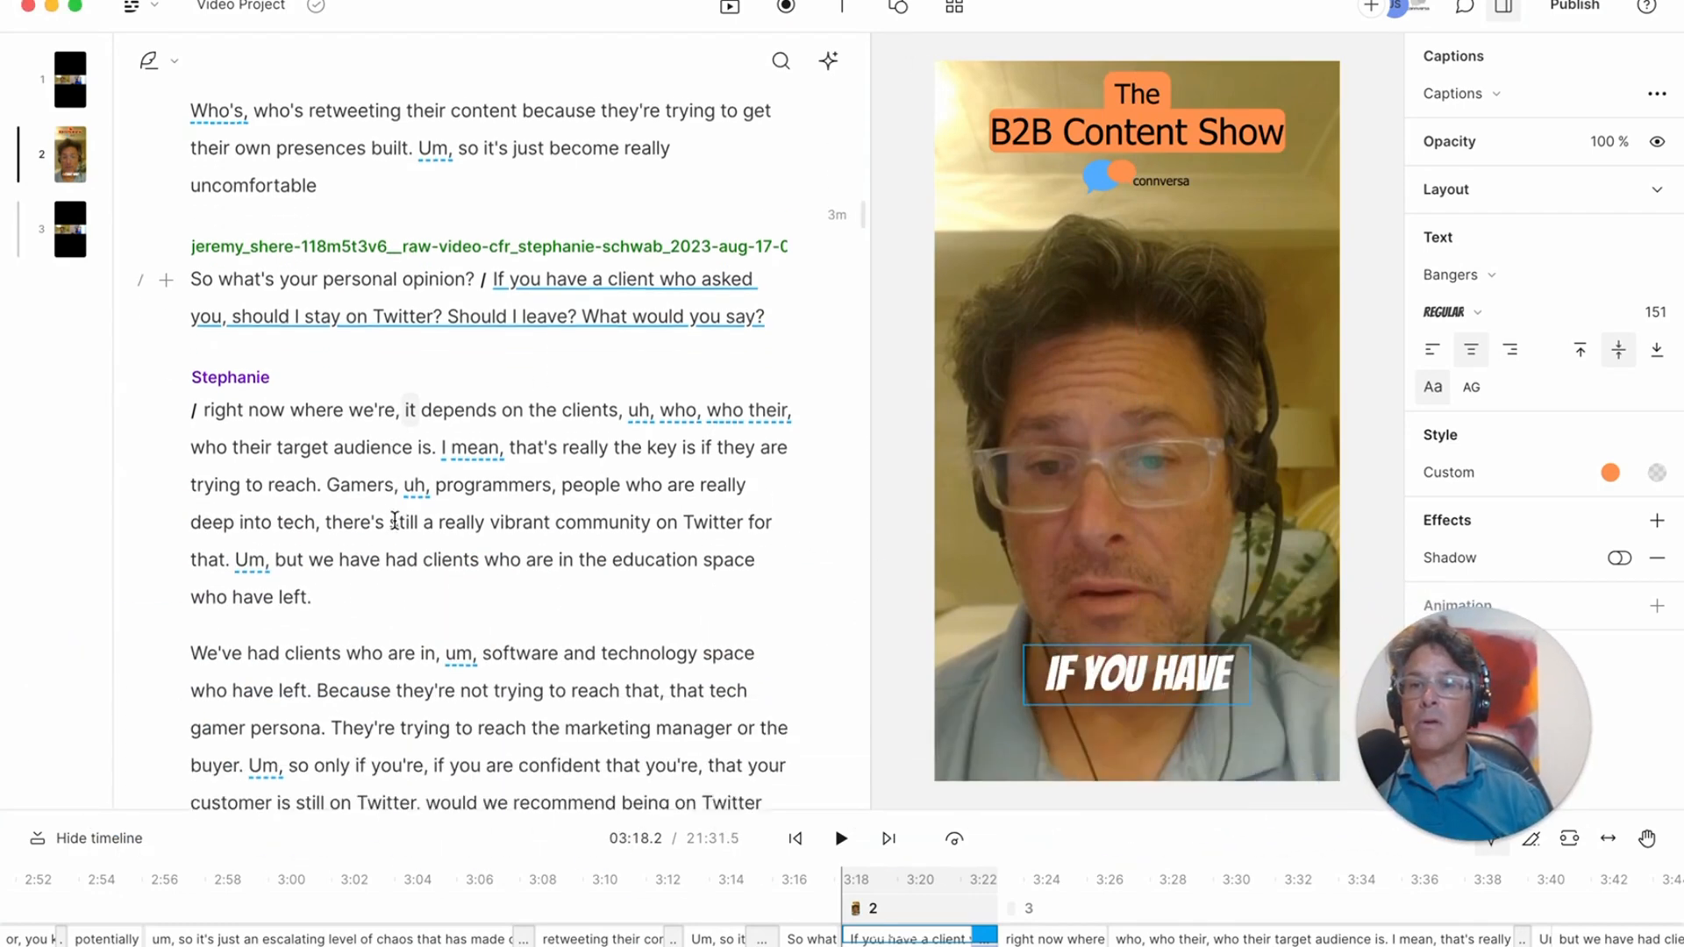
pyautogui.scroll(-2, 395, 522)
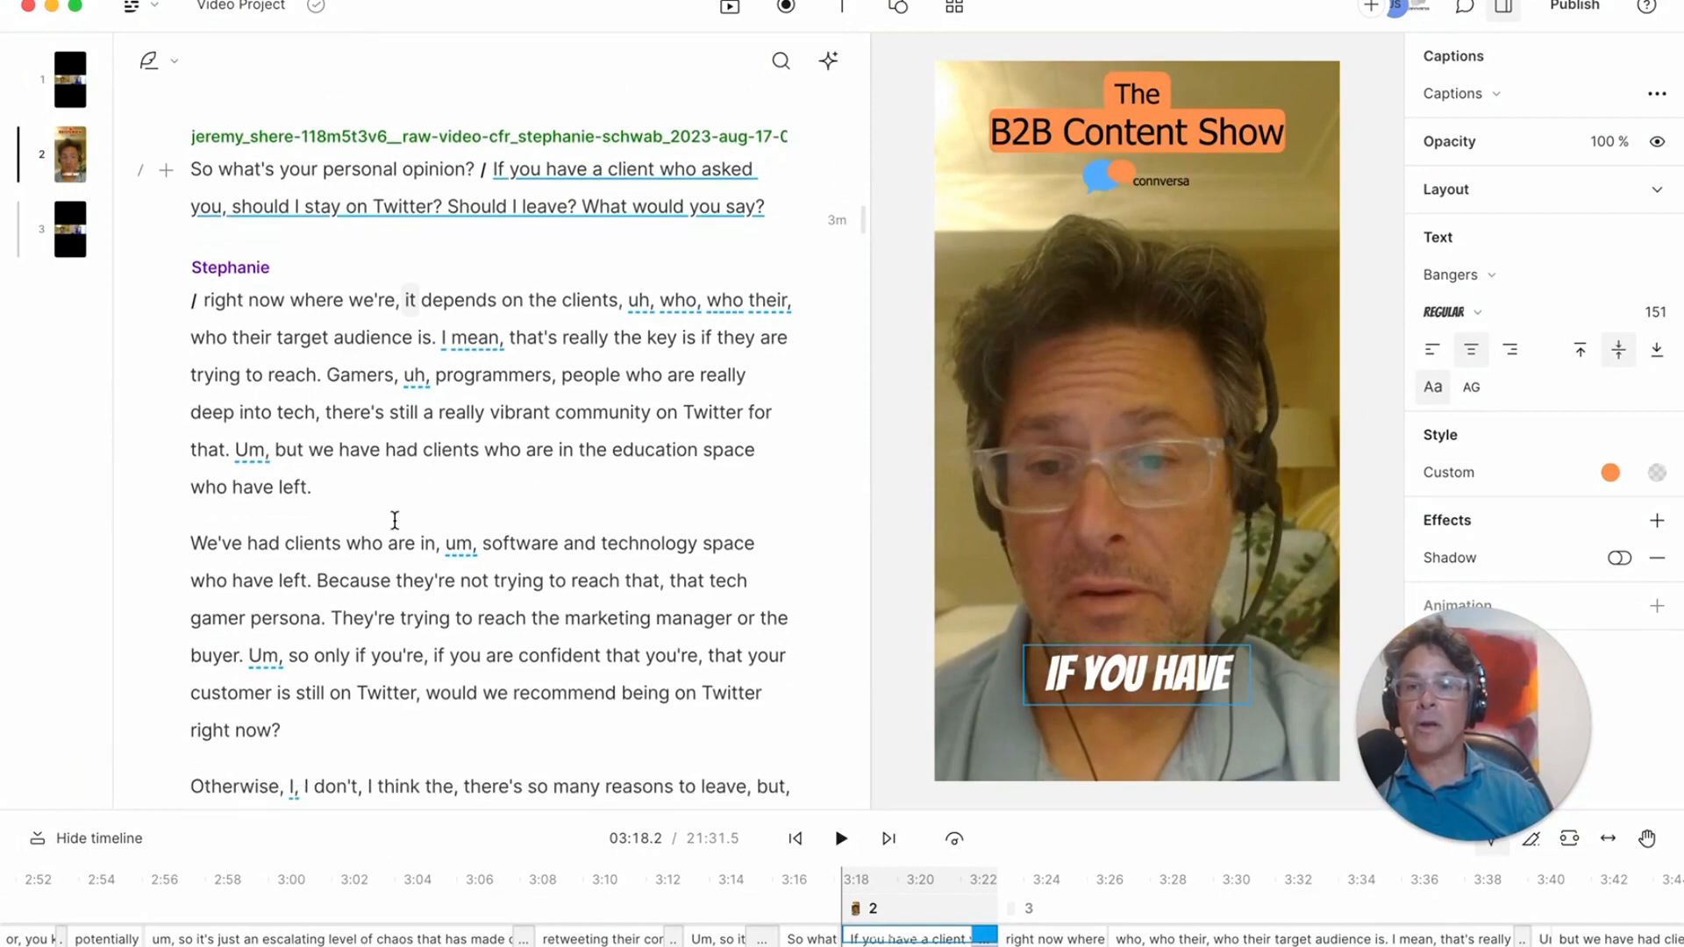
pyautogui.scroll(1, 394, 521)
pyautogui.scroll(-1, 395, 521)
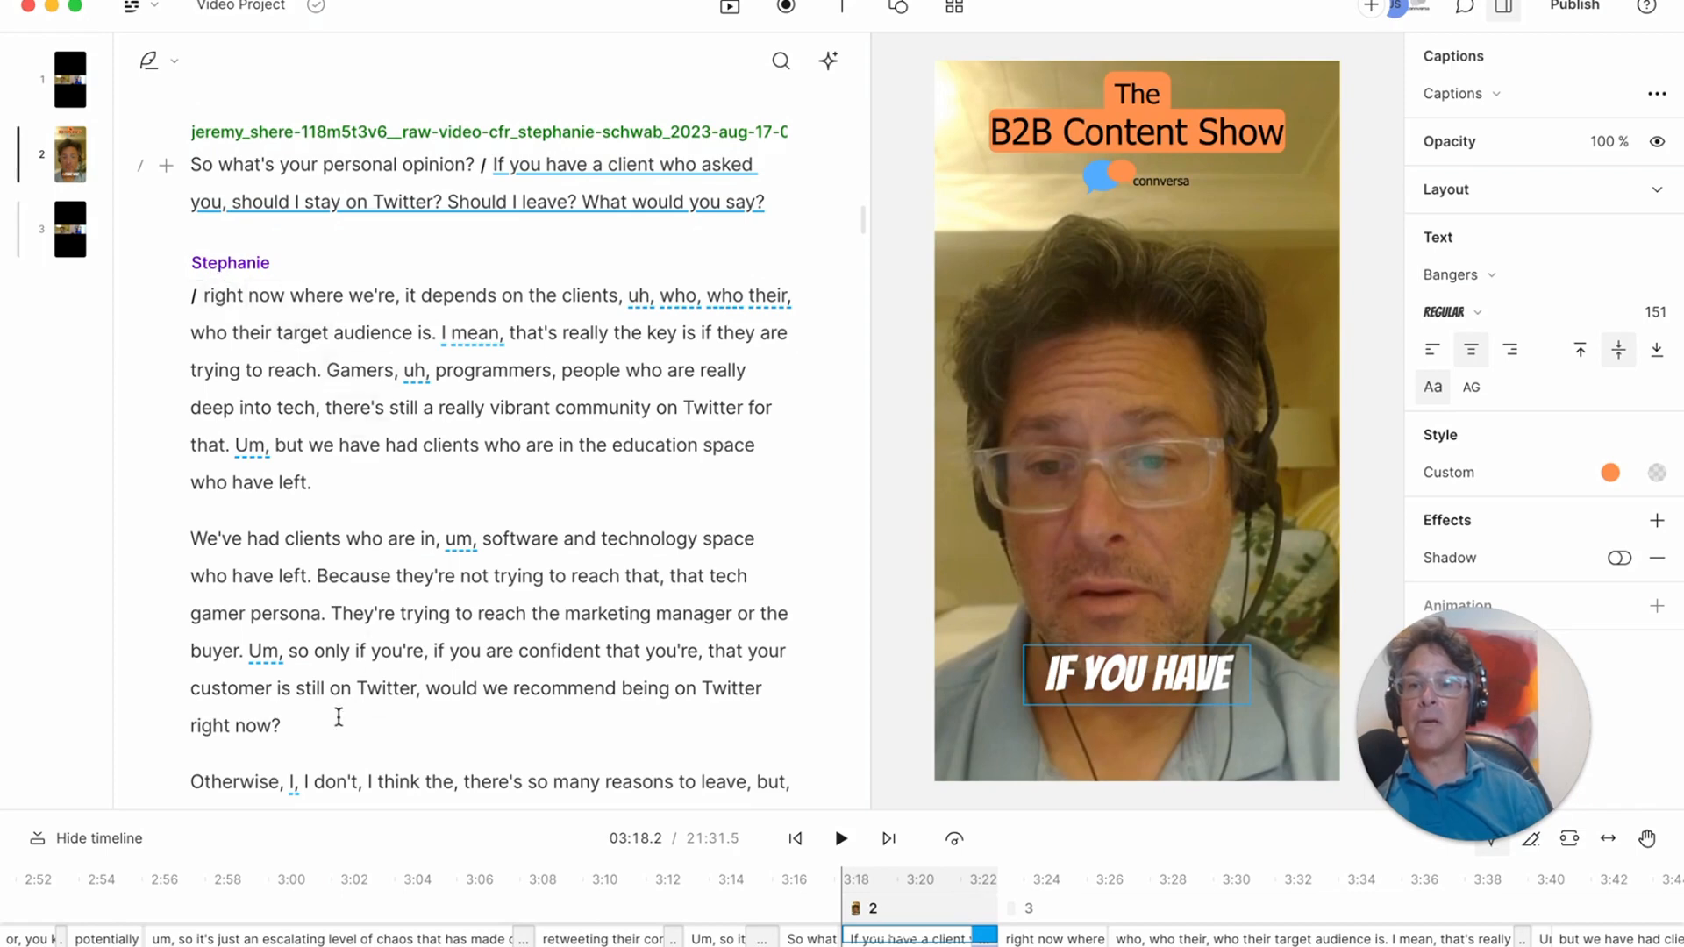
pyautogui.click(297, 727)
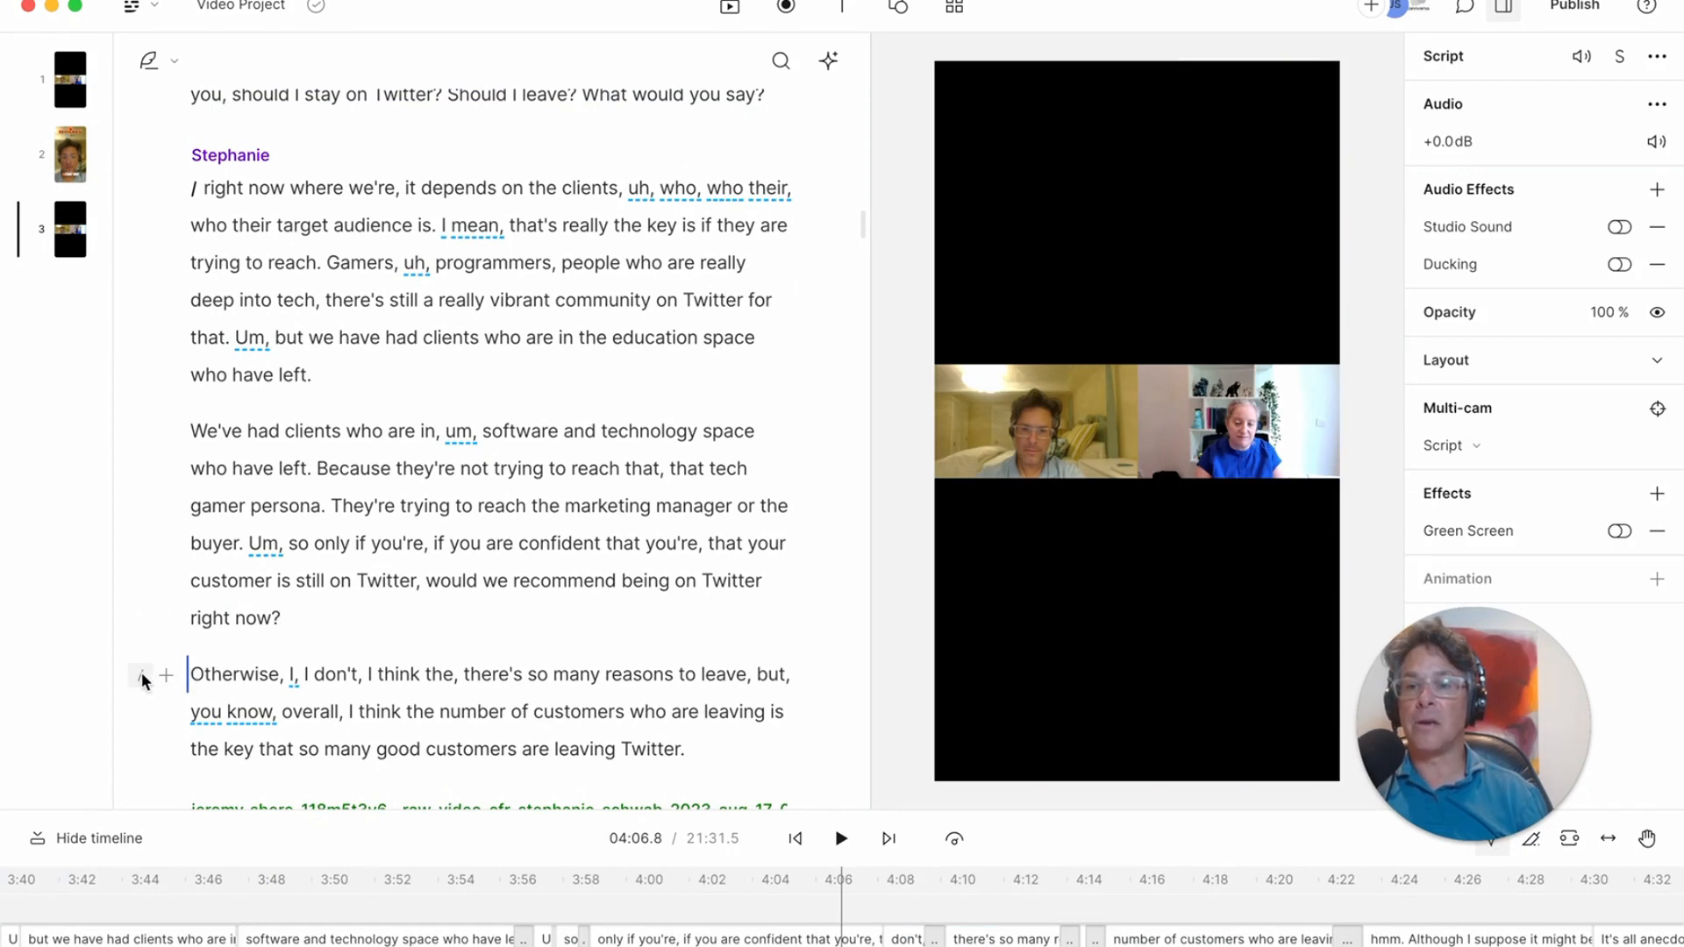
pyautogui.write('/')
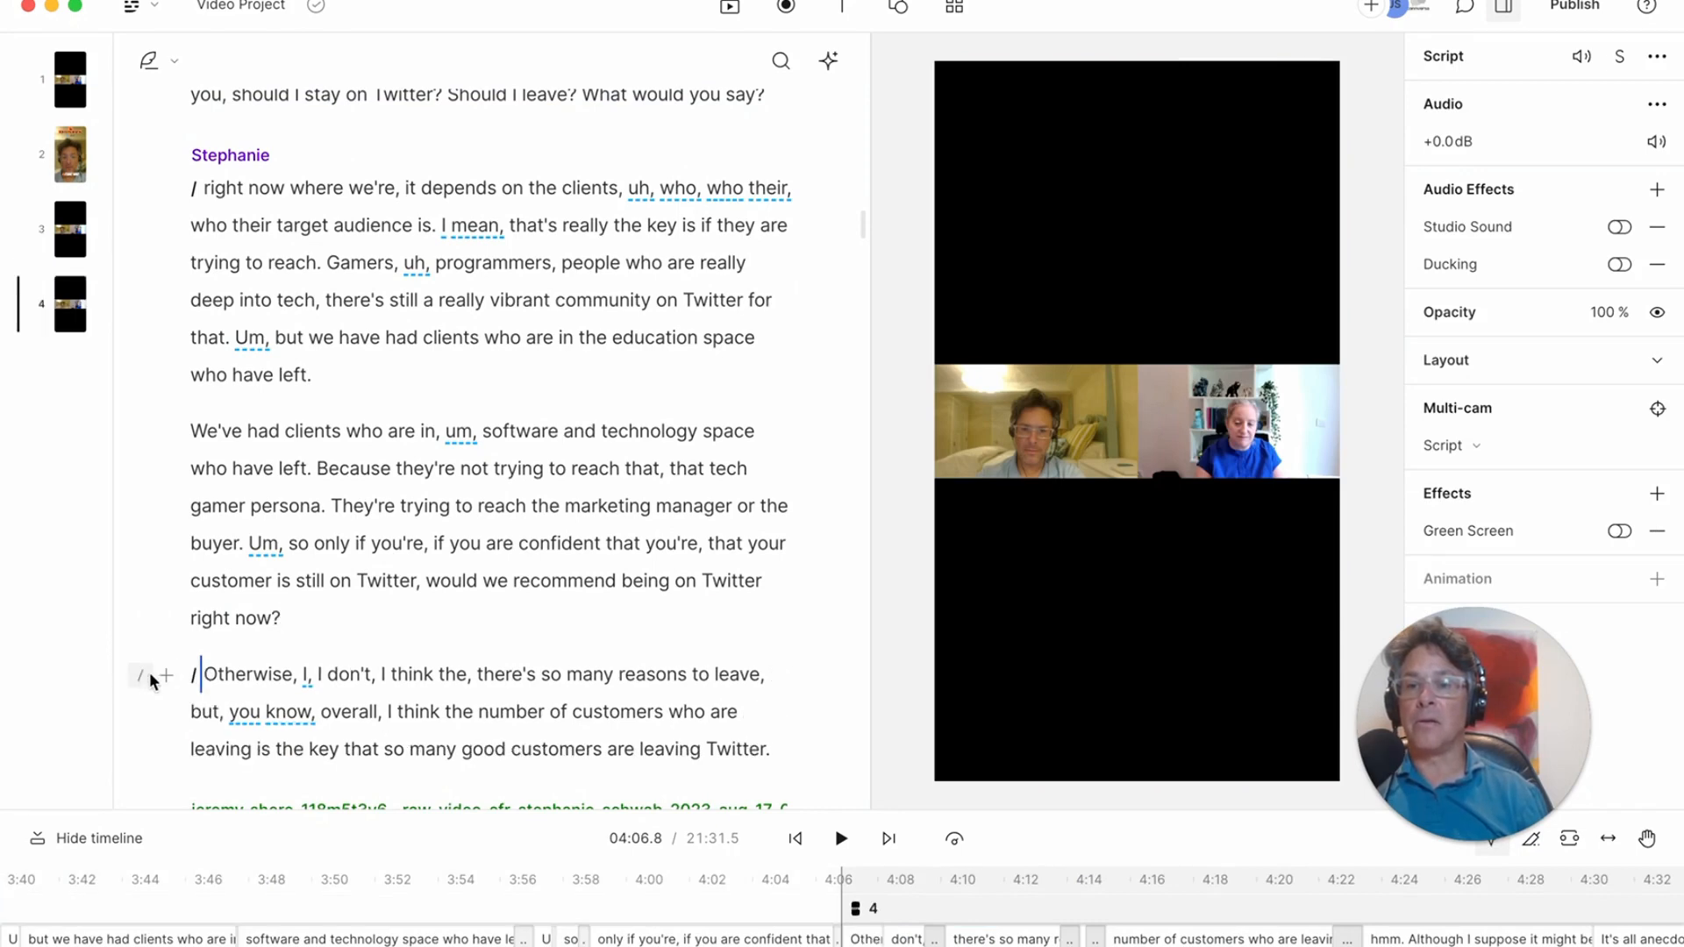
# Remove the host's video from the third scene, which holds the guest's answer.
pyautogui.scroll(1, 348, 602)
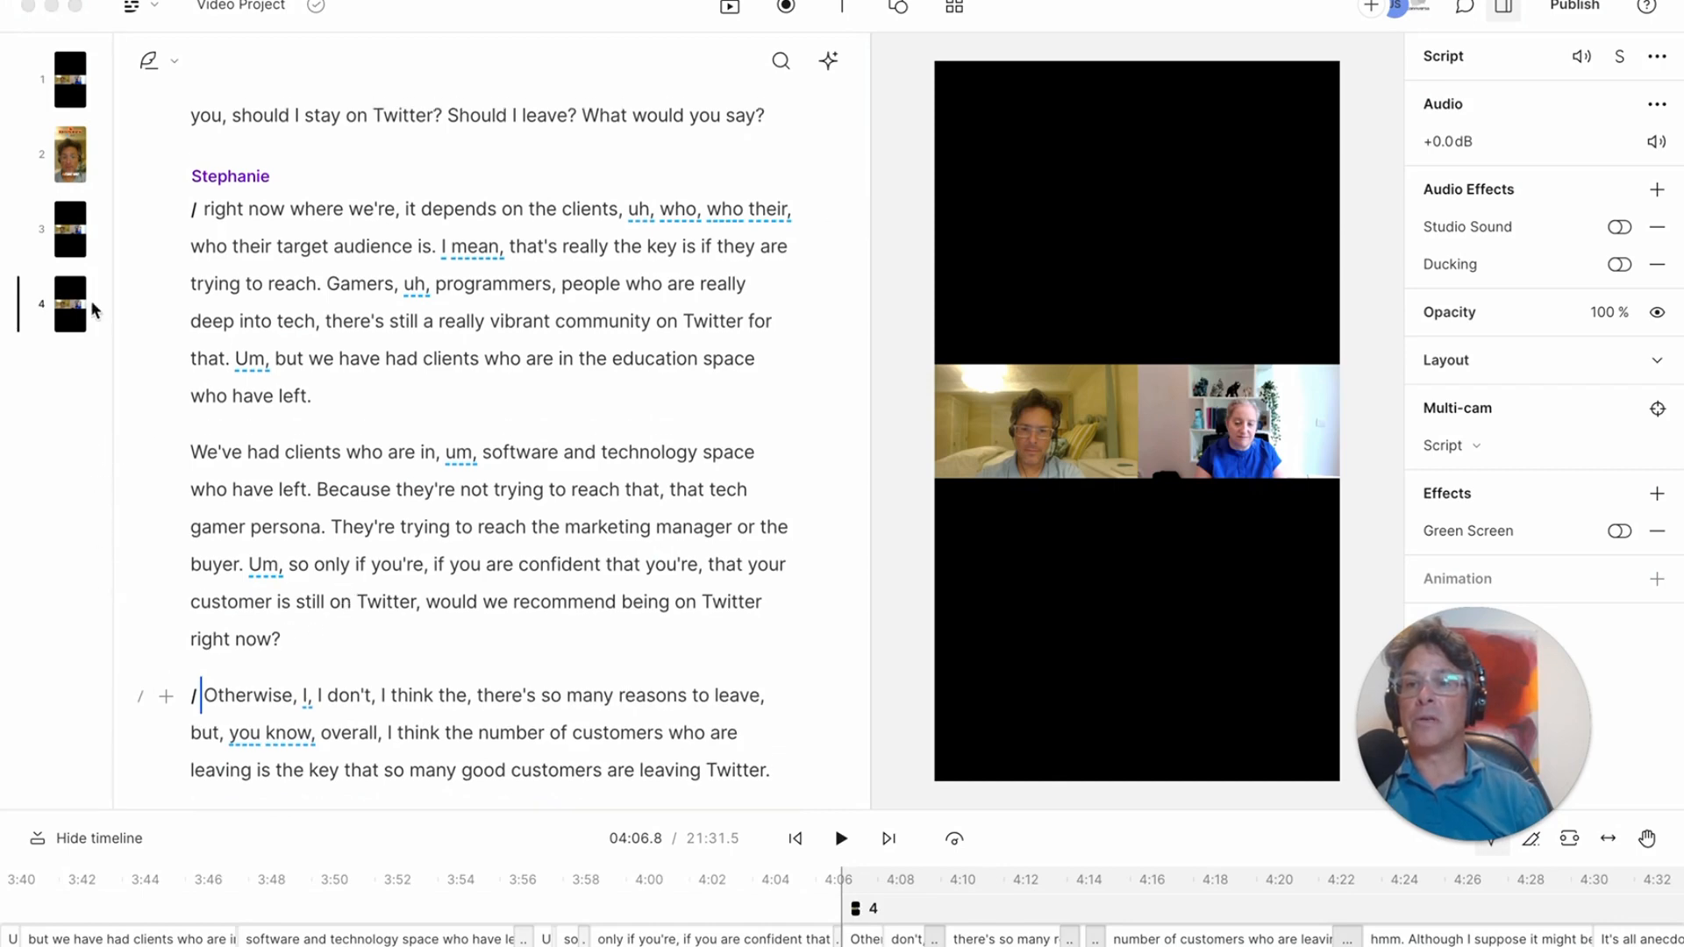
pyautogui.click(71, 235)
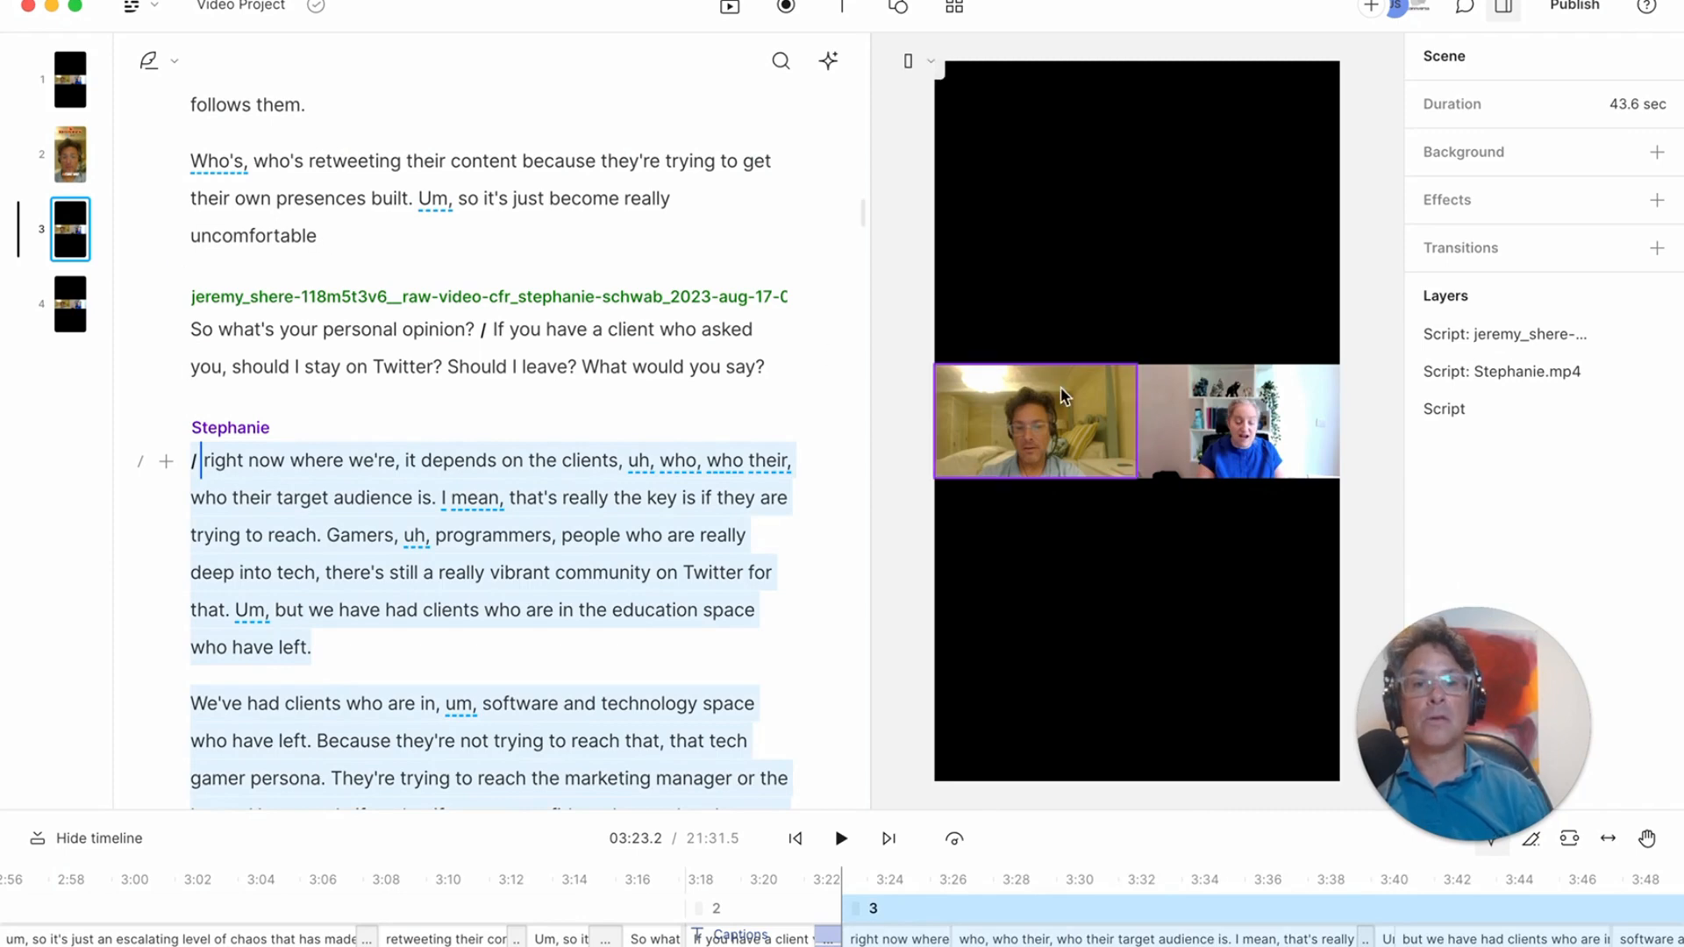
pyautogui.click(1040, 431)
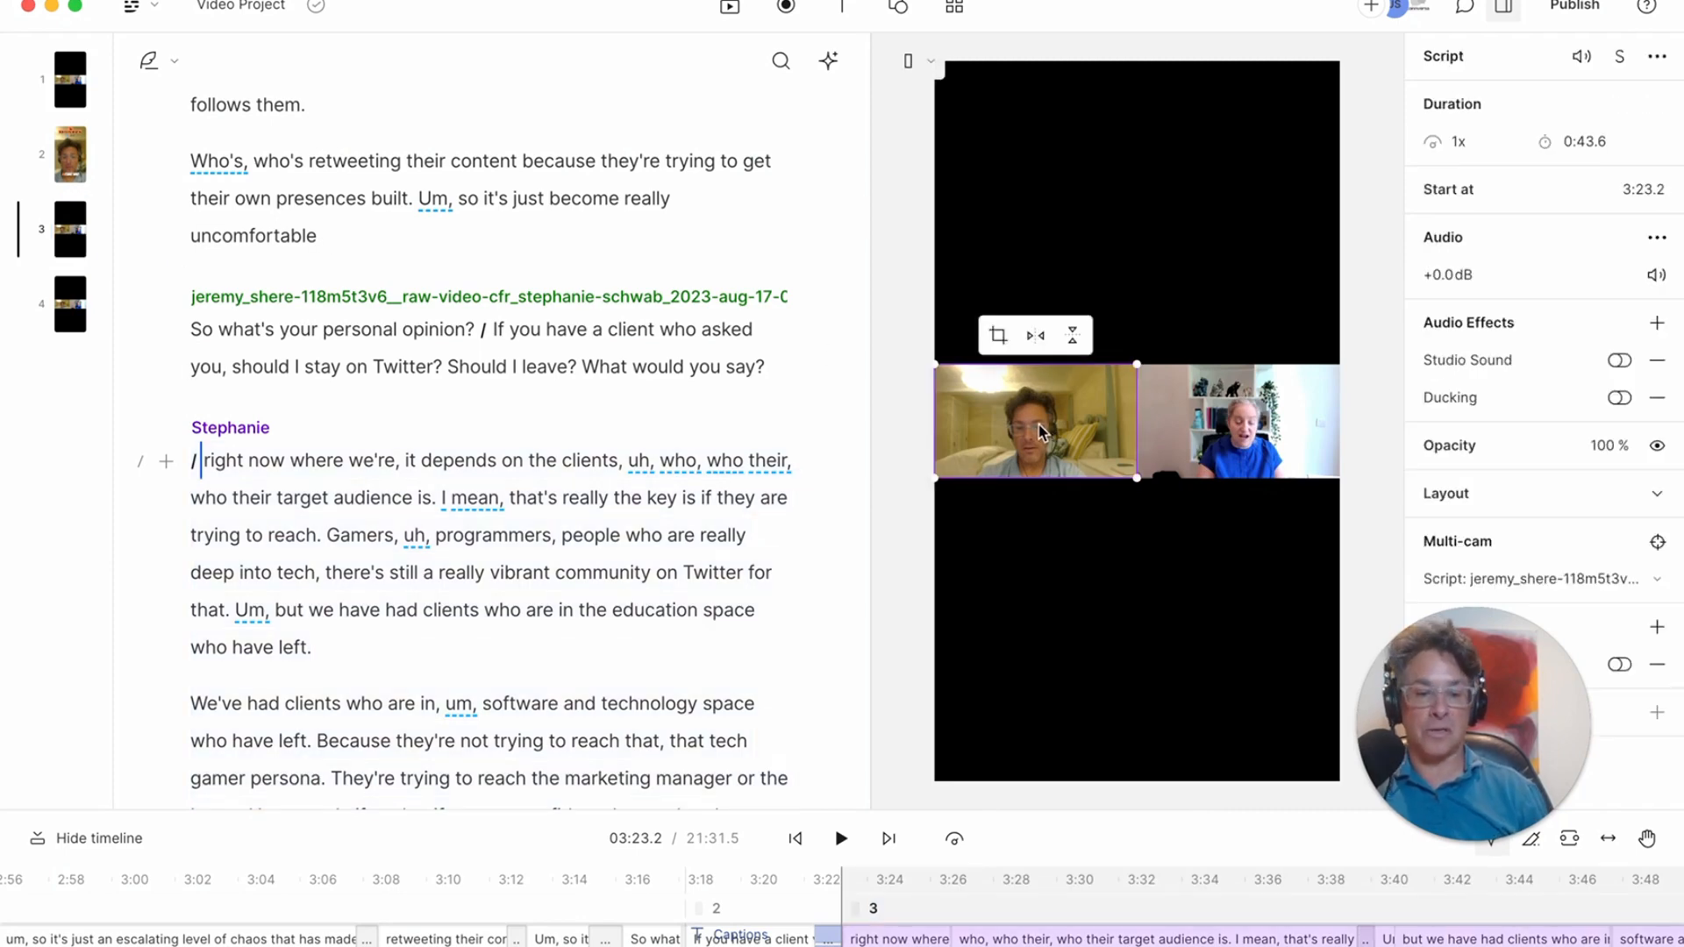
pyautogui.press('Delete')
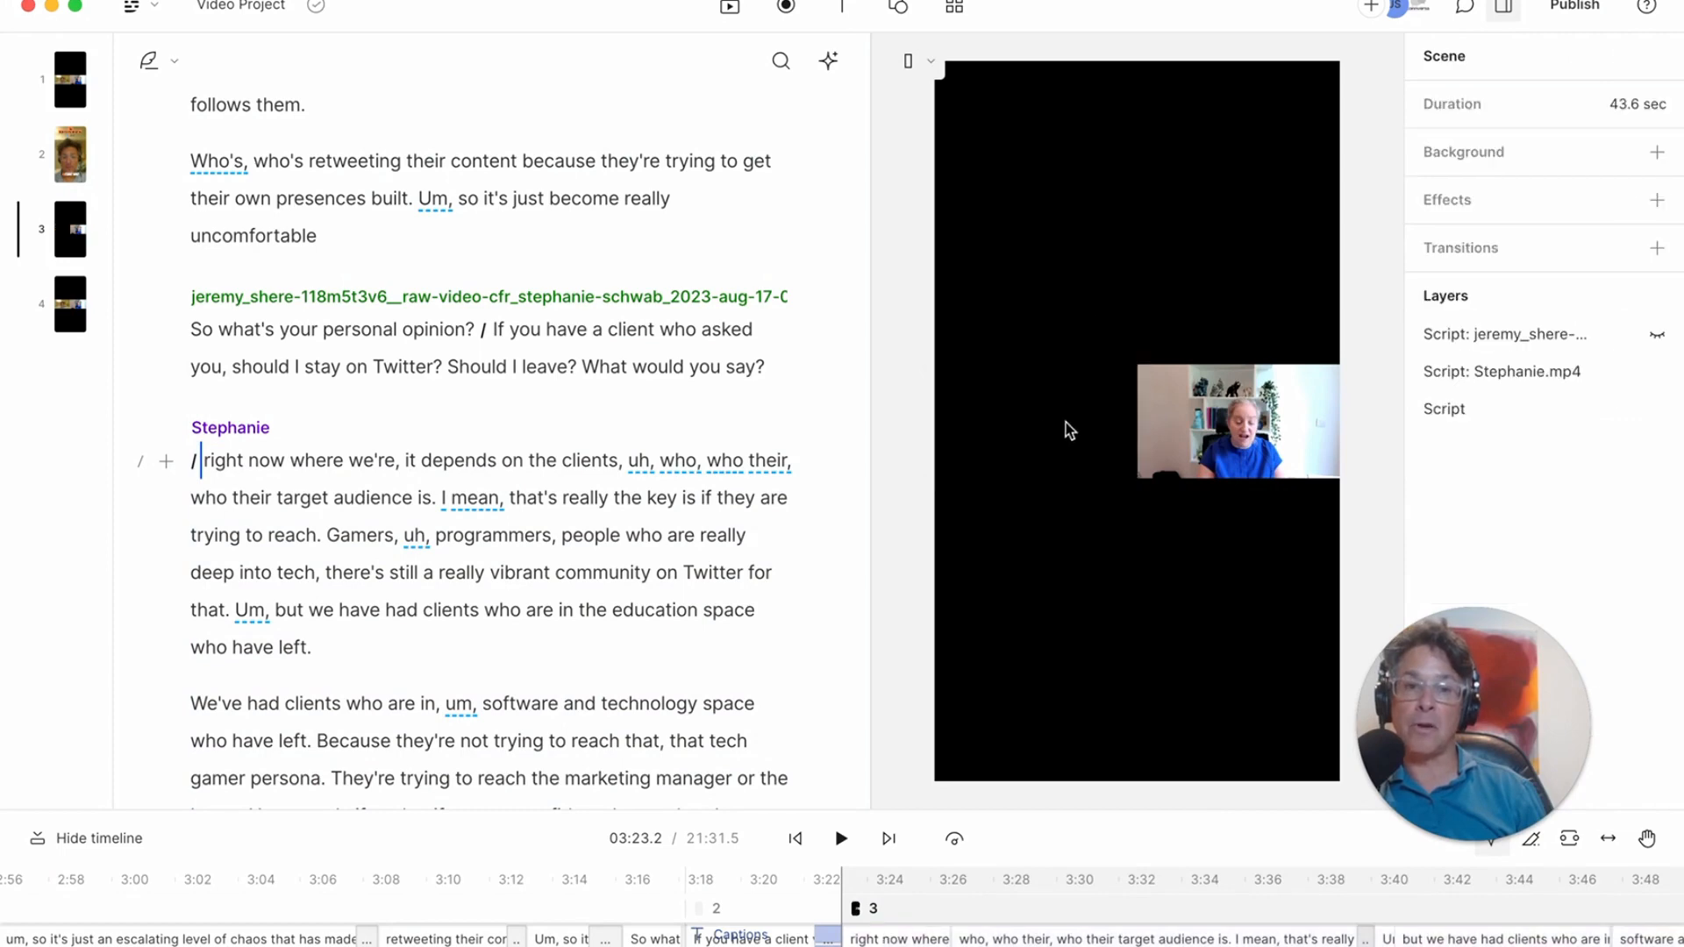
# Center the guest's video in the third scene and enlarge it to fill the whole portrait frame.
pyautogui.moveTo(1224, 430); pyautogui.dragTo(1128, 439)
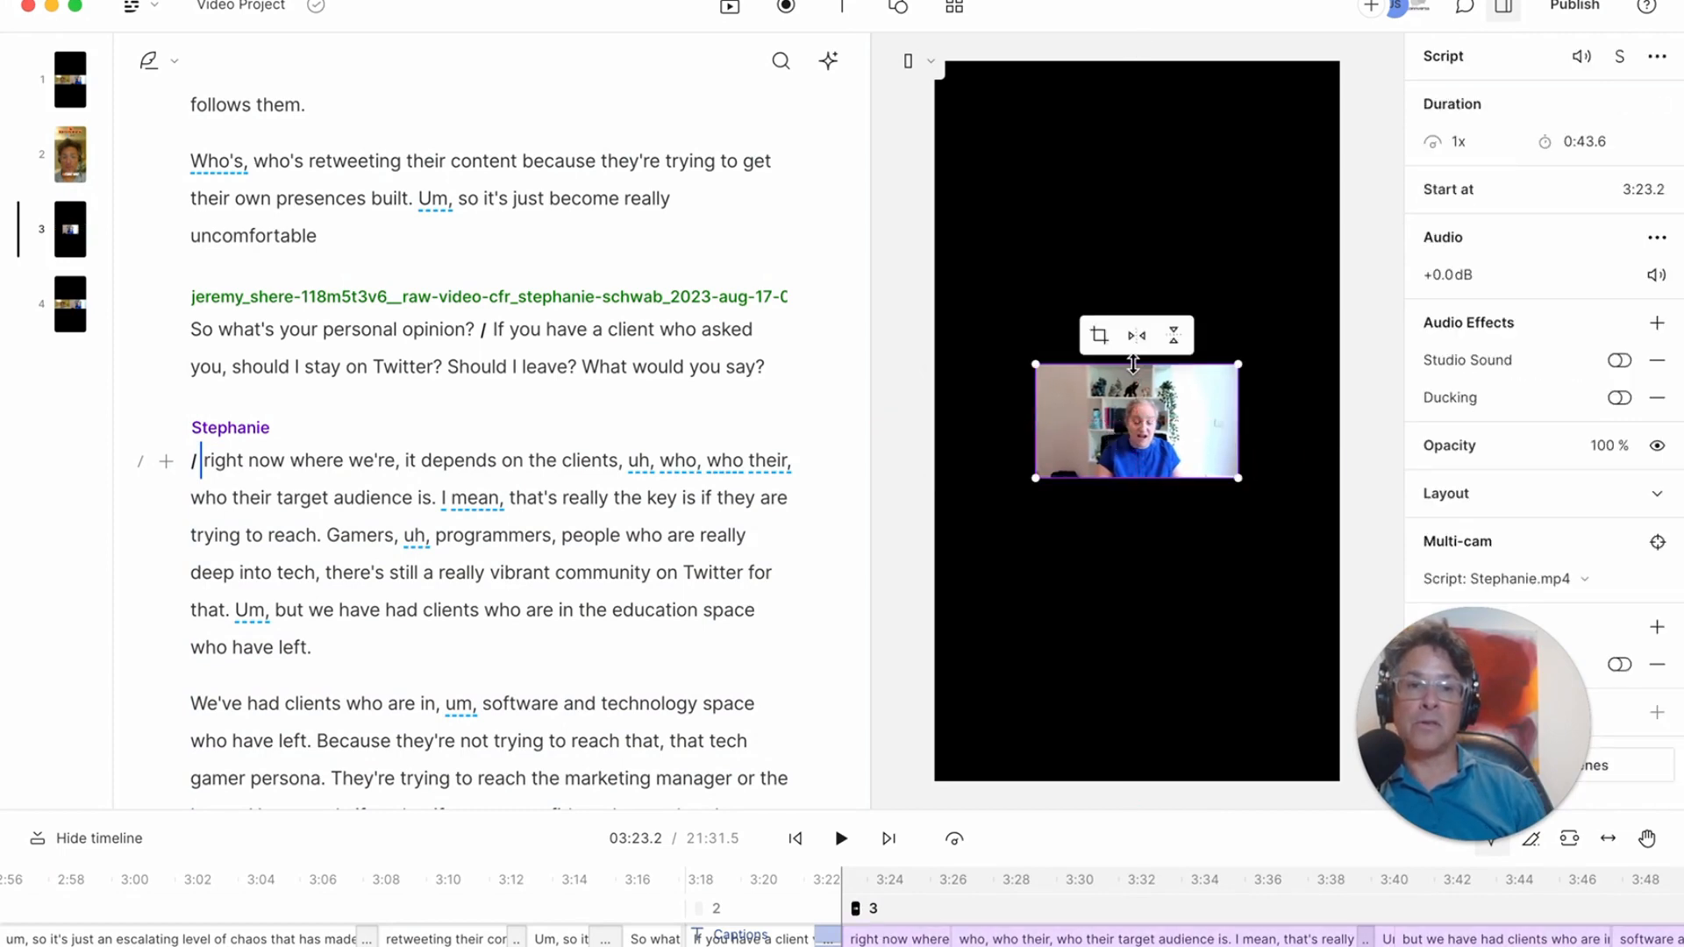
pyautogui.moveTo(1116, 365); pyautogui.dragTo(1108, 60)
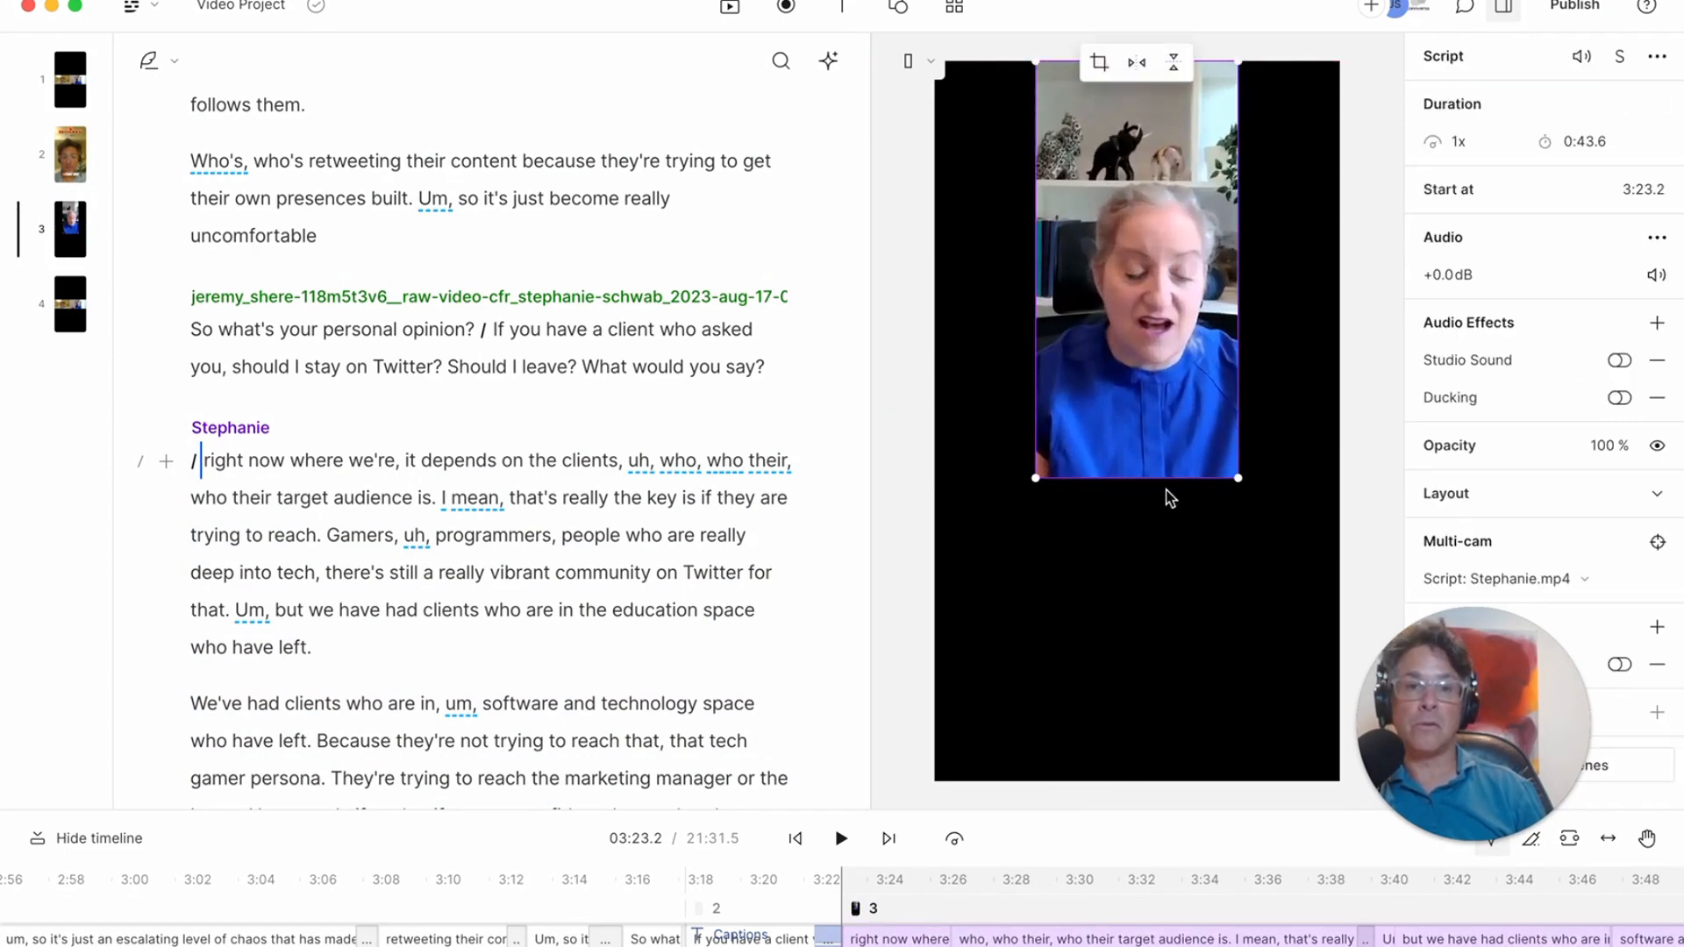
pyautogui.moveTo(1148, 485); pyautogui.dragTo(1158, 783)
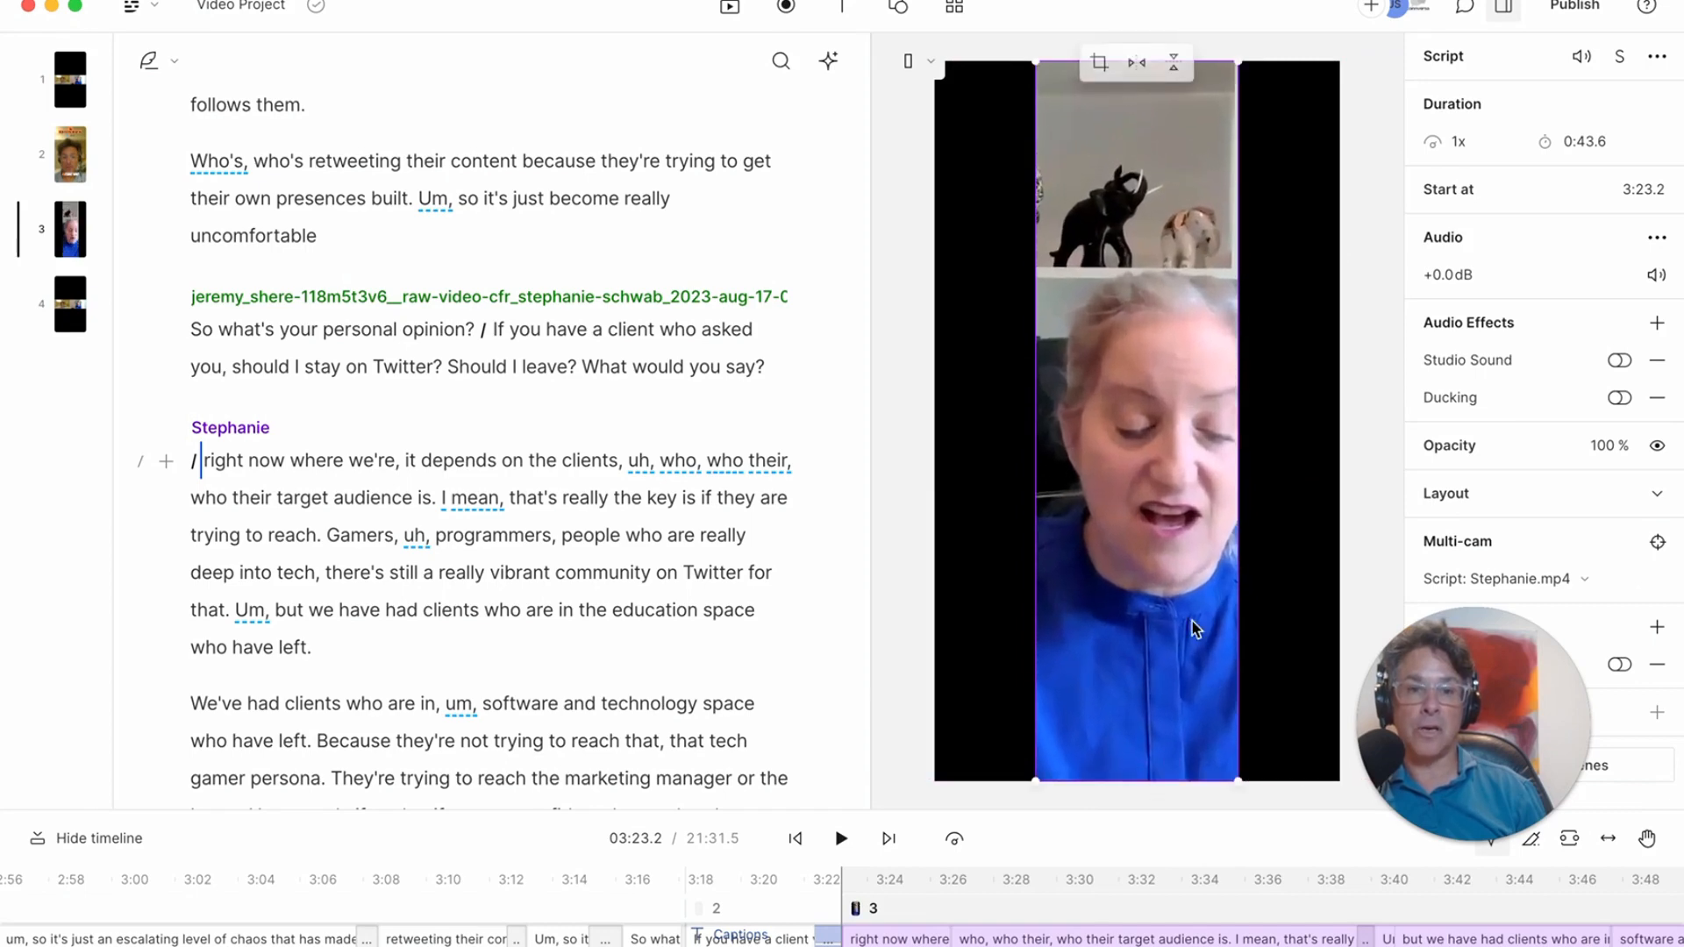
pyautogui.moveTo(1237, 448); pyautogui.dragTo(1338, 443)
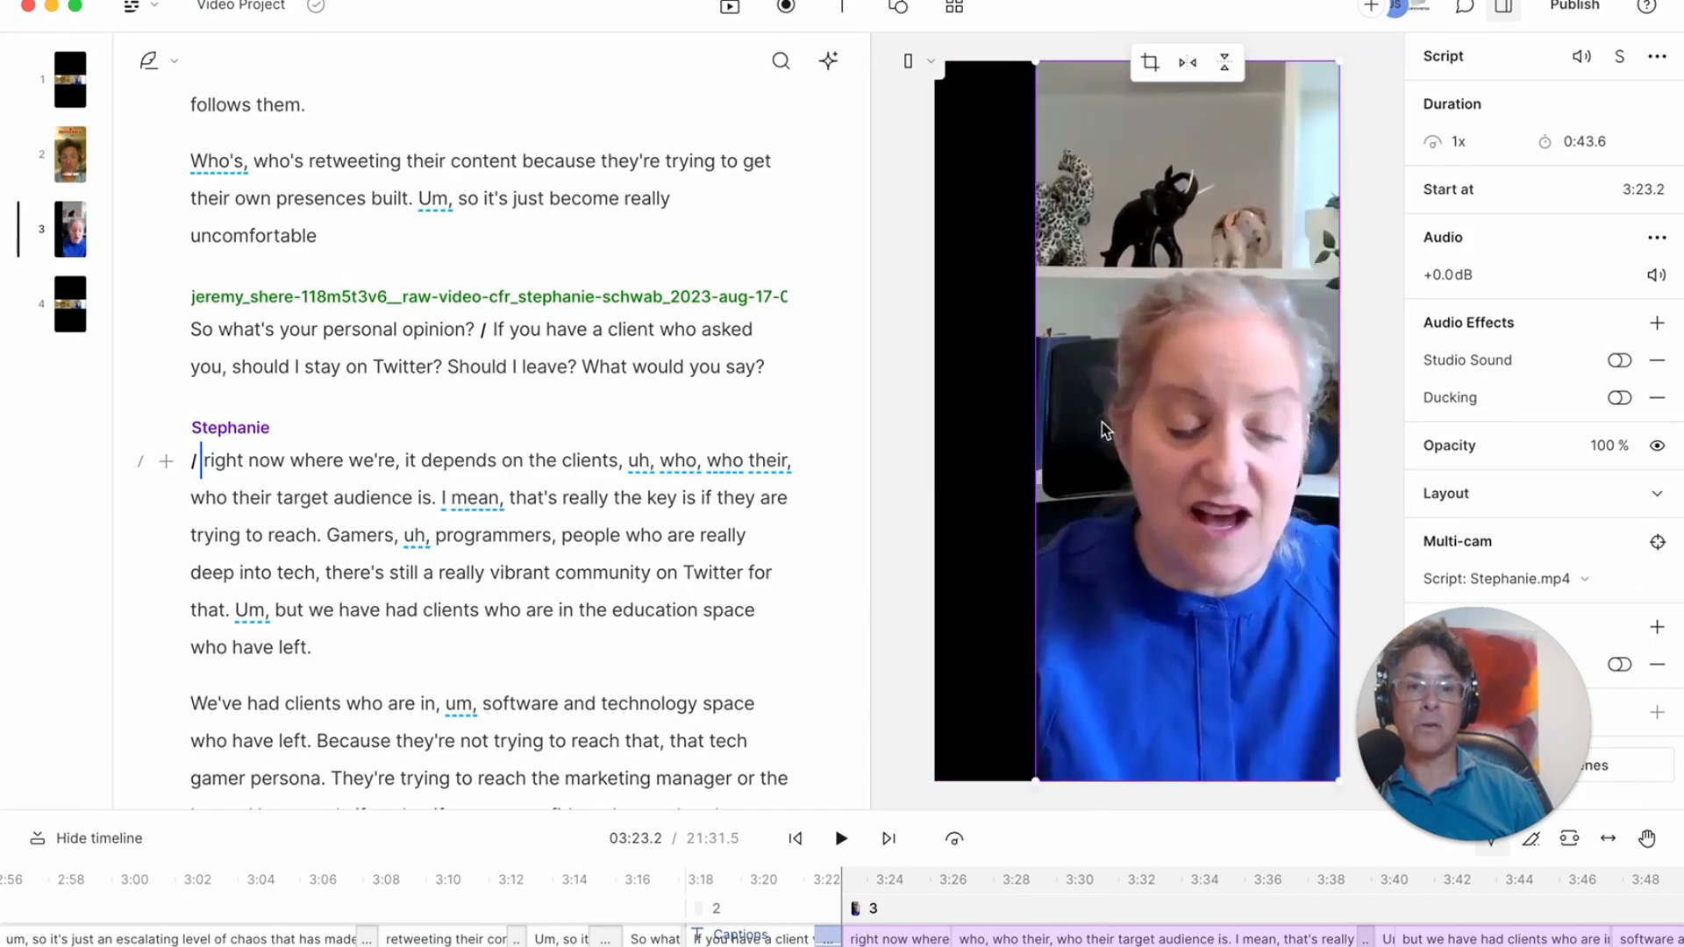
pyautogui.moveTo(1032, 436); pyautogui.dragTo(935, 456)
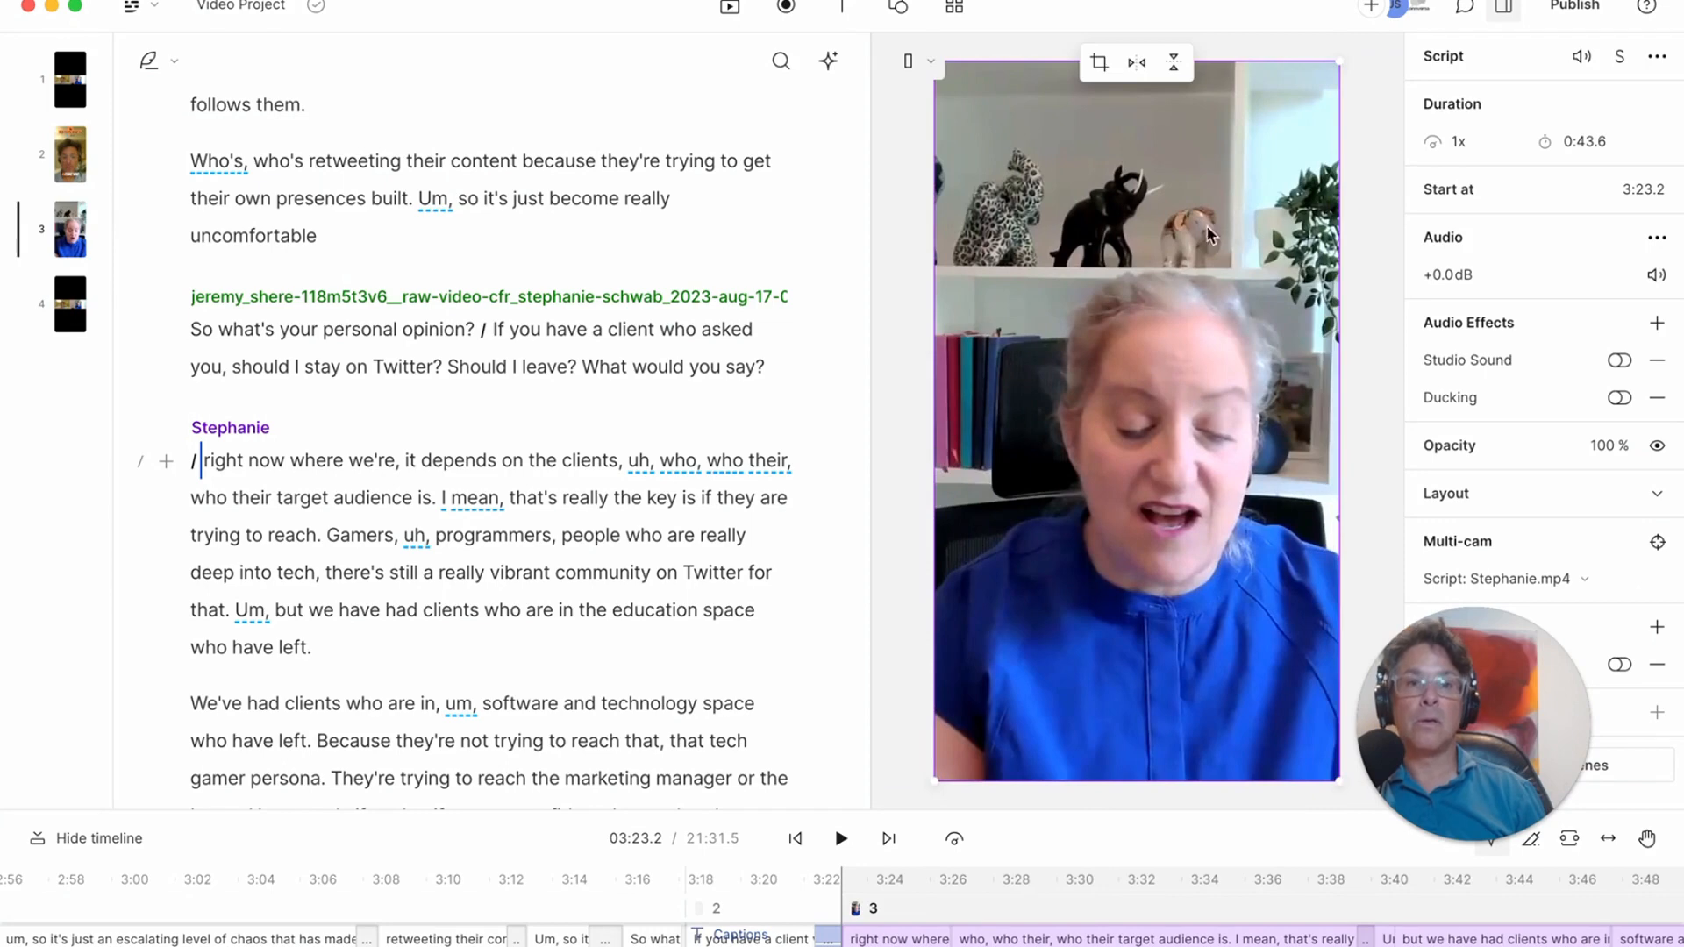
# Apply the "Video graphics and captions" template to the third scene and move its Captions layer slightly lower on the guest's shirt.
pyautogui.click(956, 11)
pyautogui.click(1254, 185)
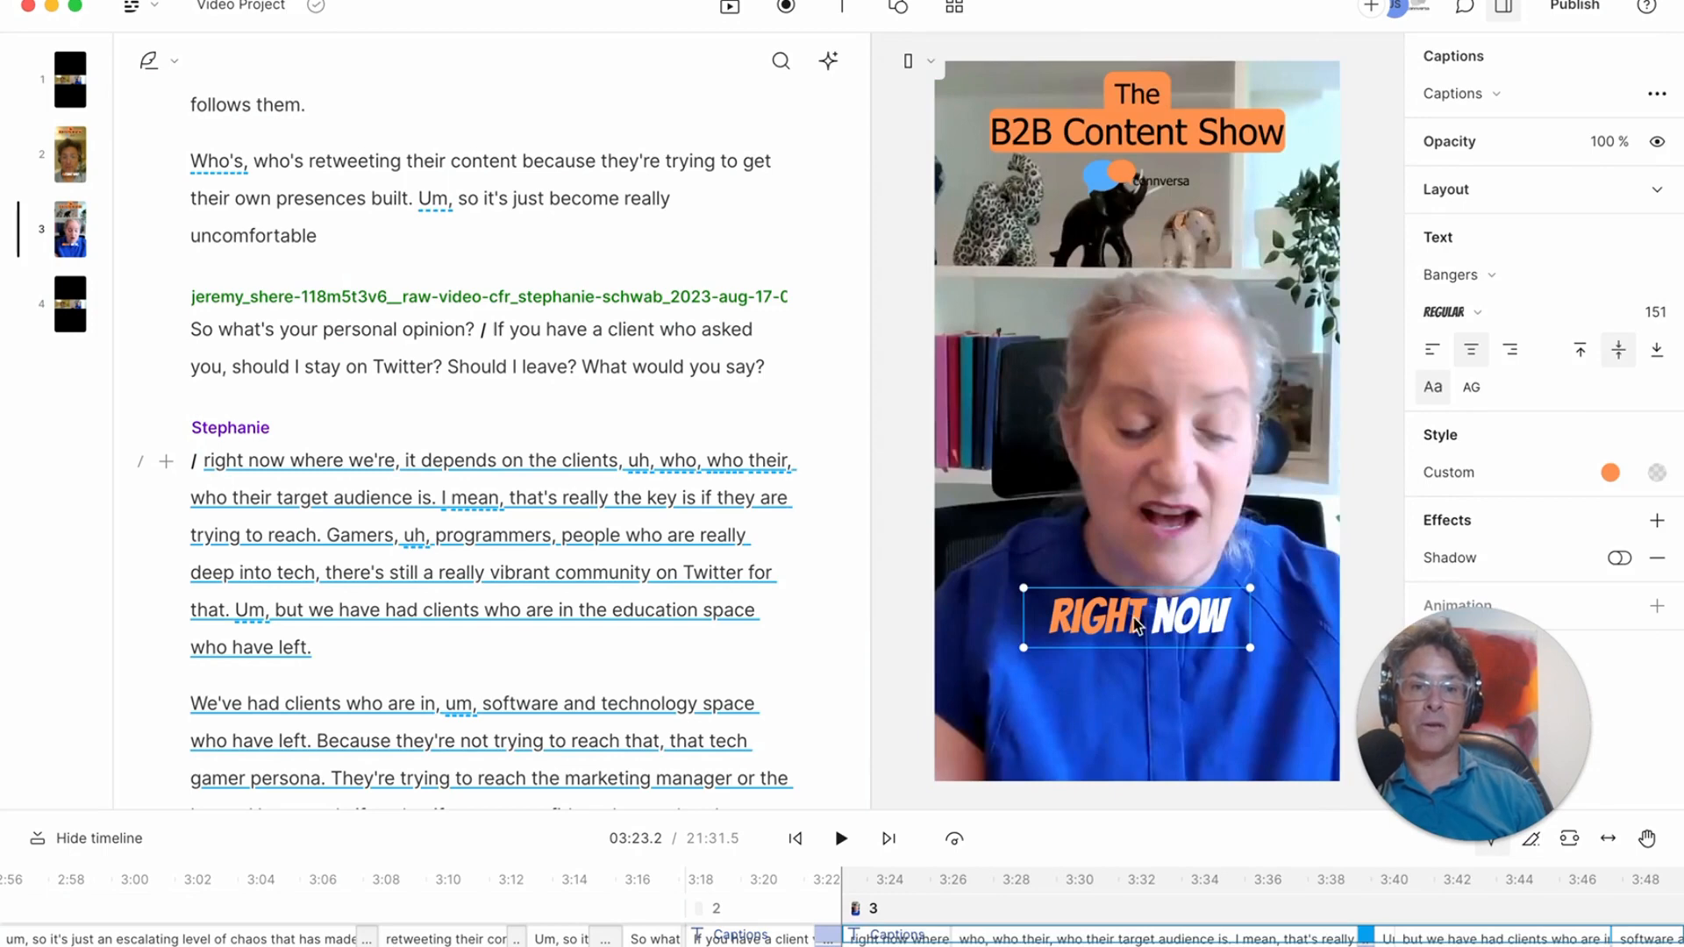
pyautogui.click(1154, 451)
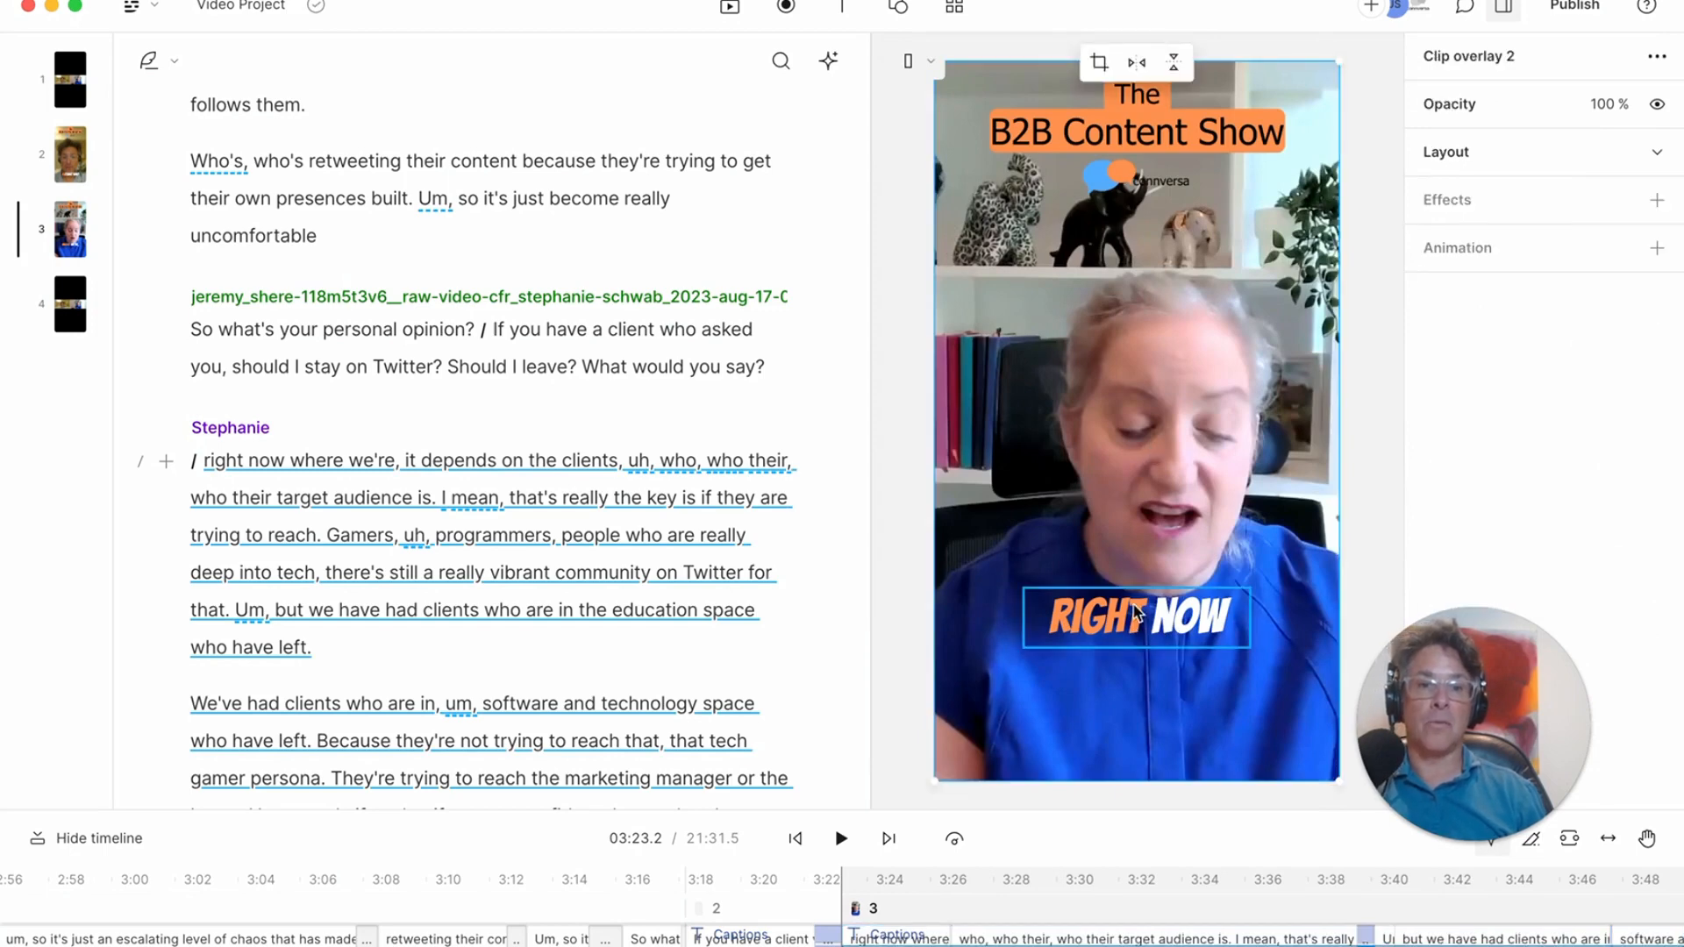
pyautogui.click(1138, 614)
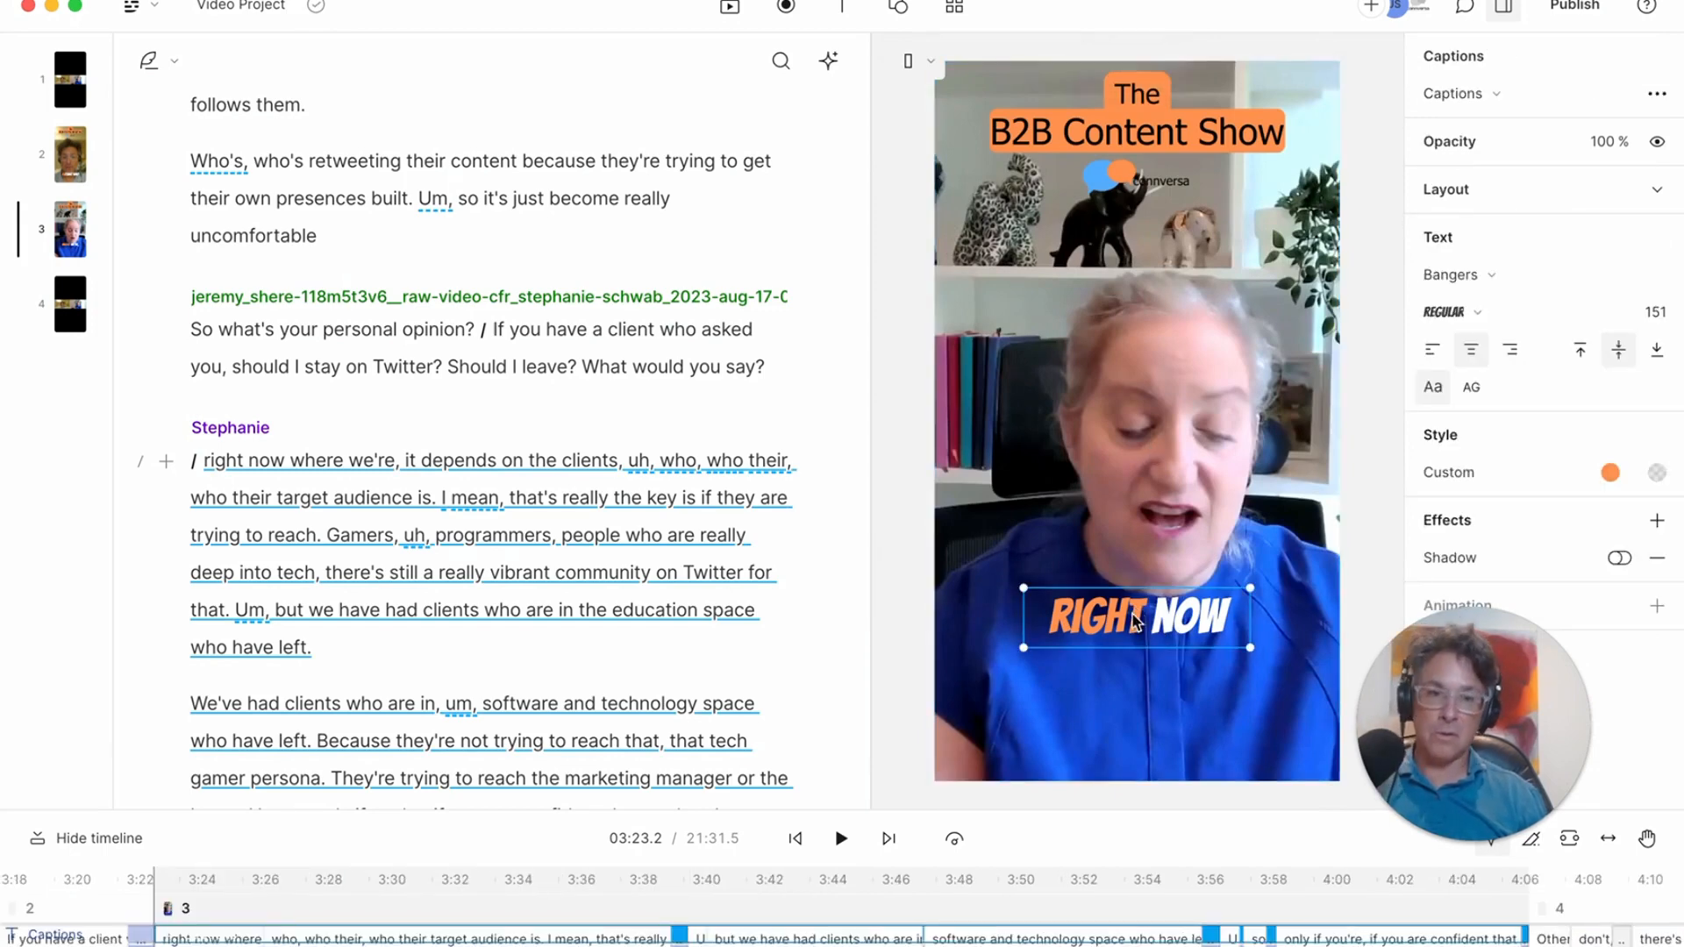
pyautogui.rightClick(1136, 620)
pyautogui.moveTo(1222, 597)
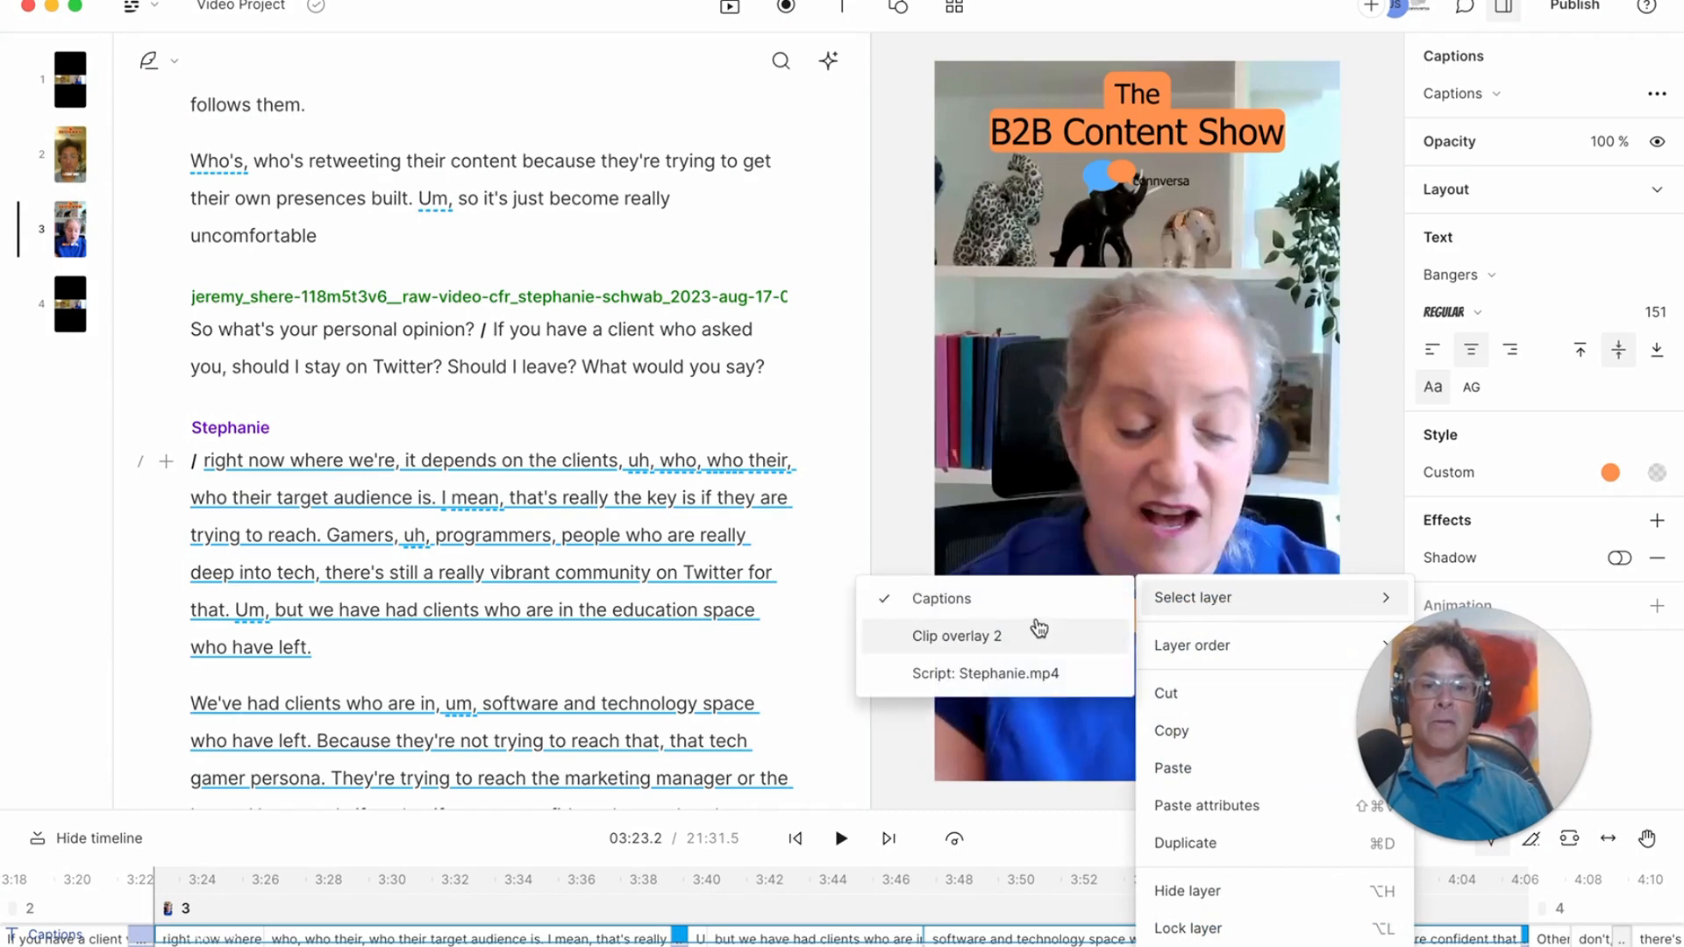
pyautogui.click(1007, 601)
pyautogui.moveTo(1147, 614); pyautogui.dragTo(1149, 658)
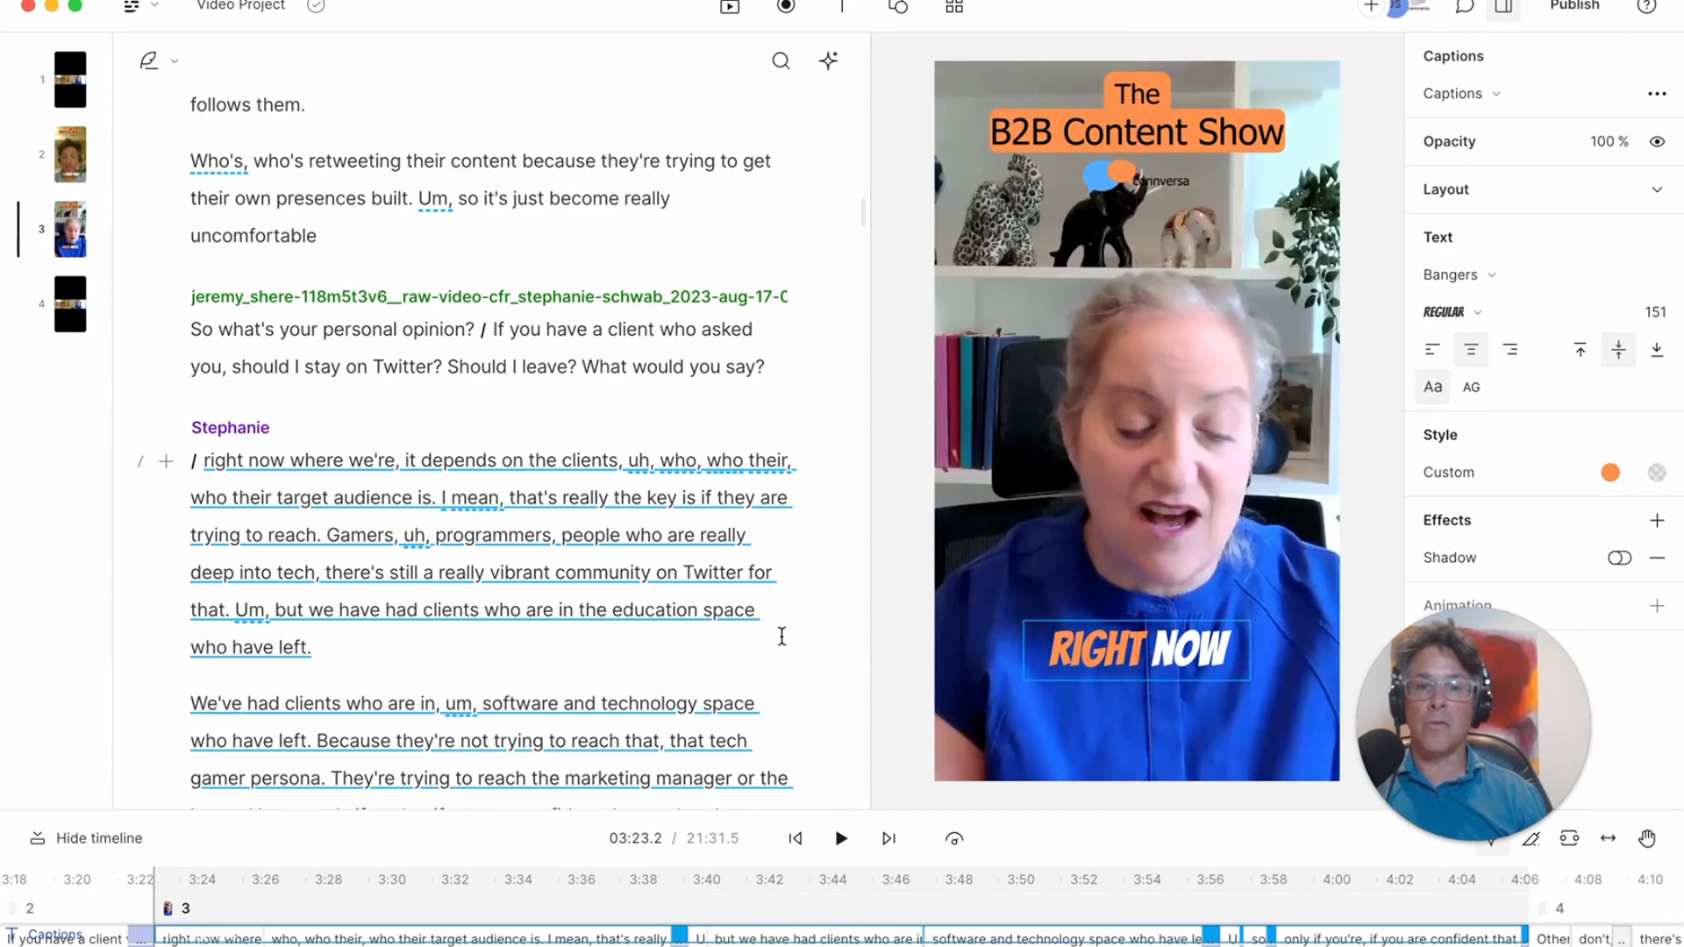
# Jump to "space who have left" in the guest's answer to check the captions in the third scene.
pyautogui.scroll(-1, 806, 645)
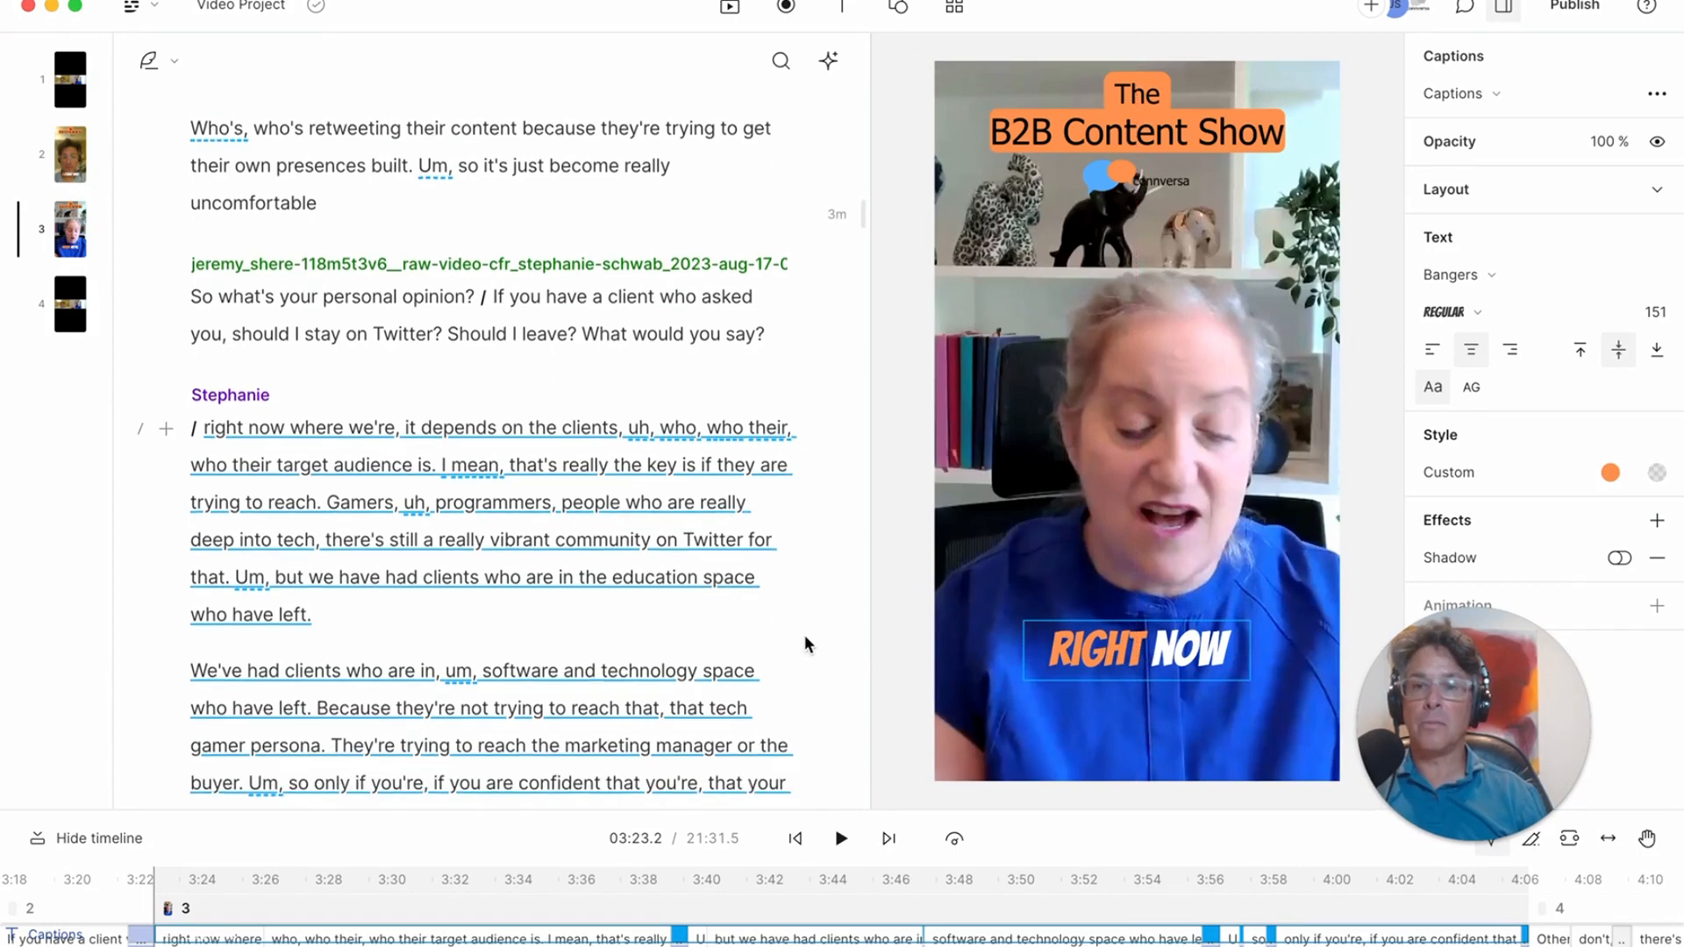
pyautogui.click(700, 577)
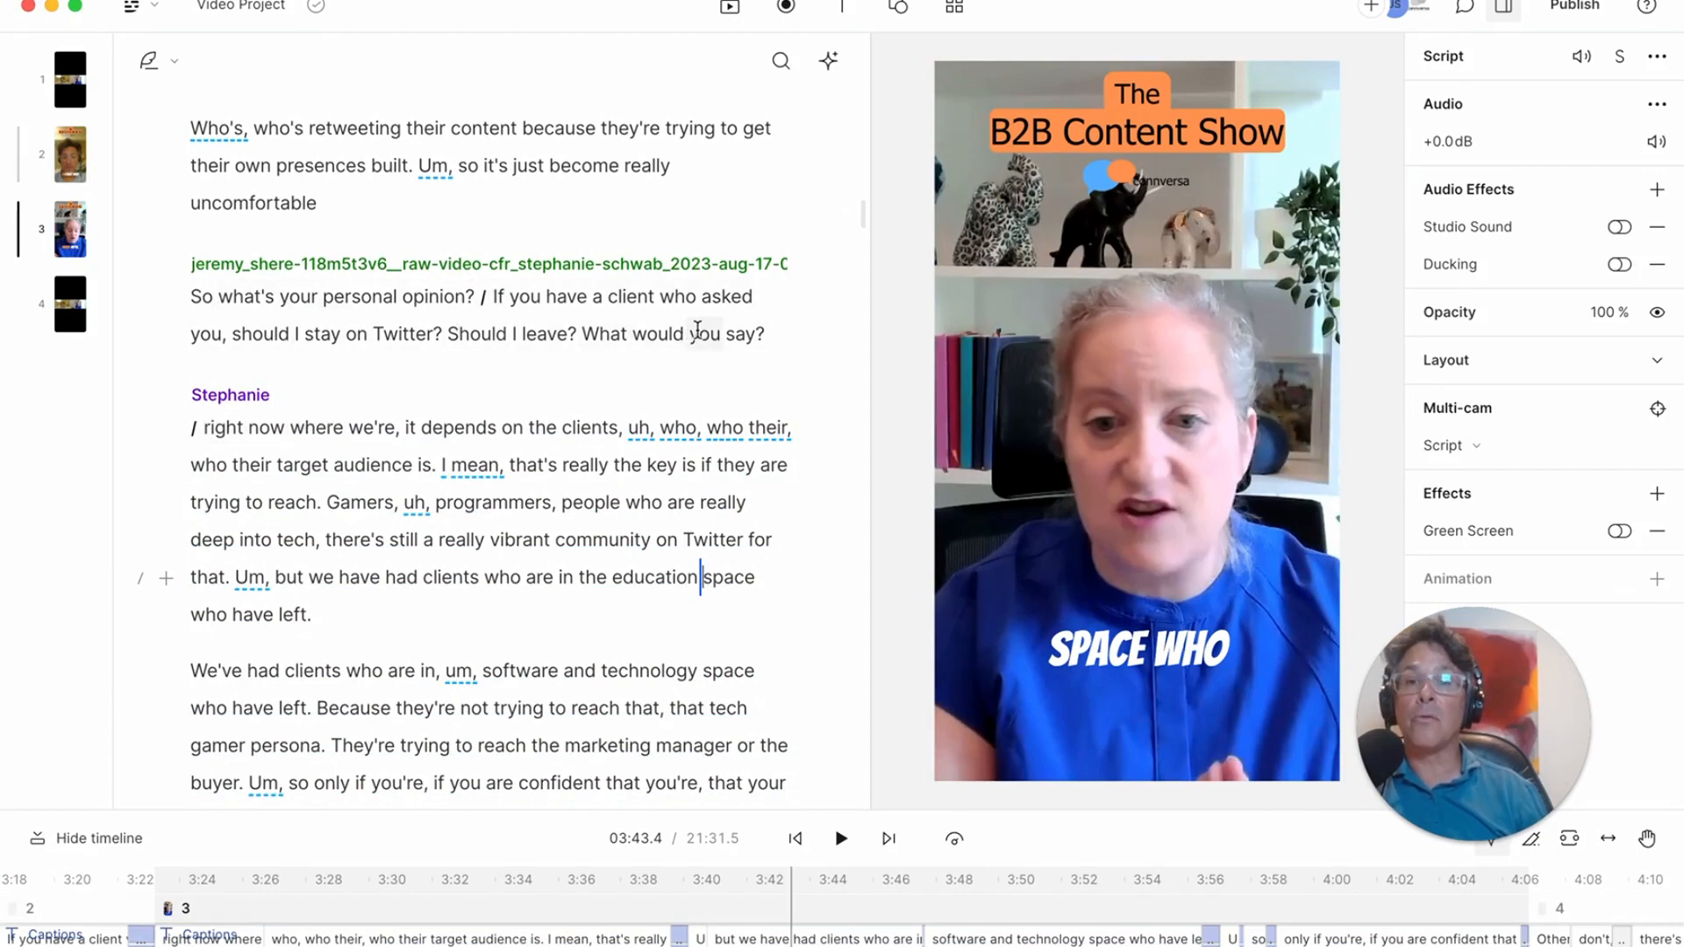
# Correct the transcript at the start of the guest's answer so that "right" reads "Right".
pyautogui.scroll(1, 355, 543)
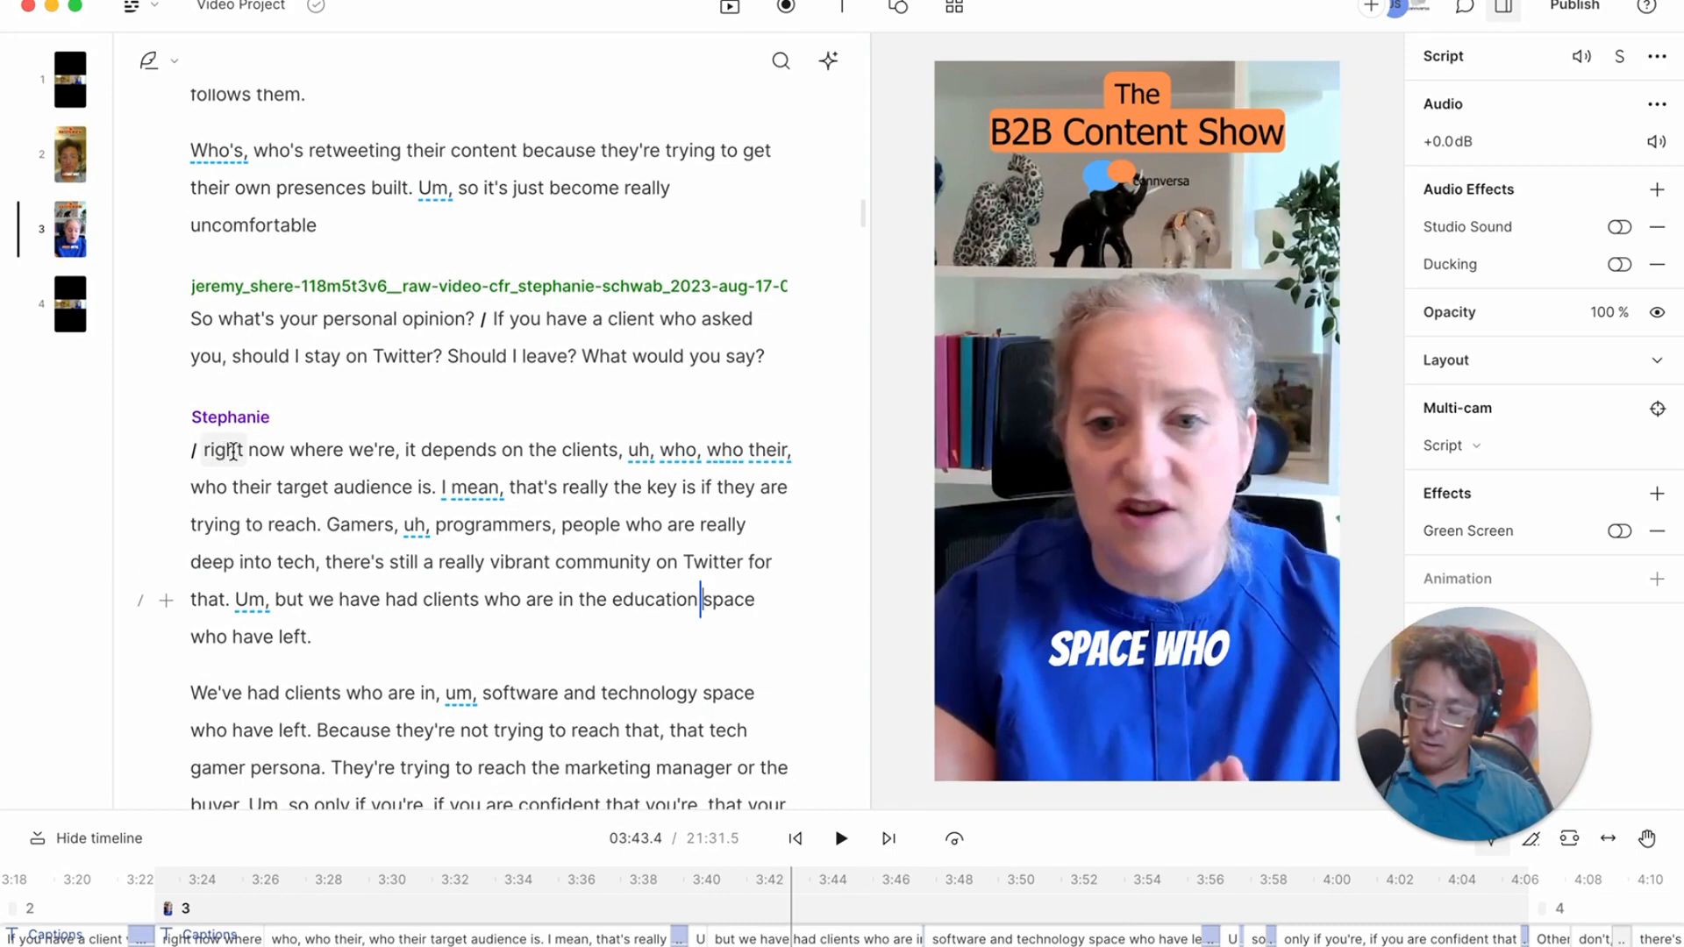
pyautogui.click(221, 452)
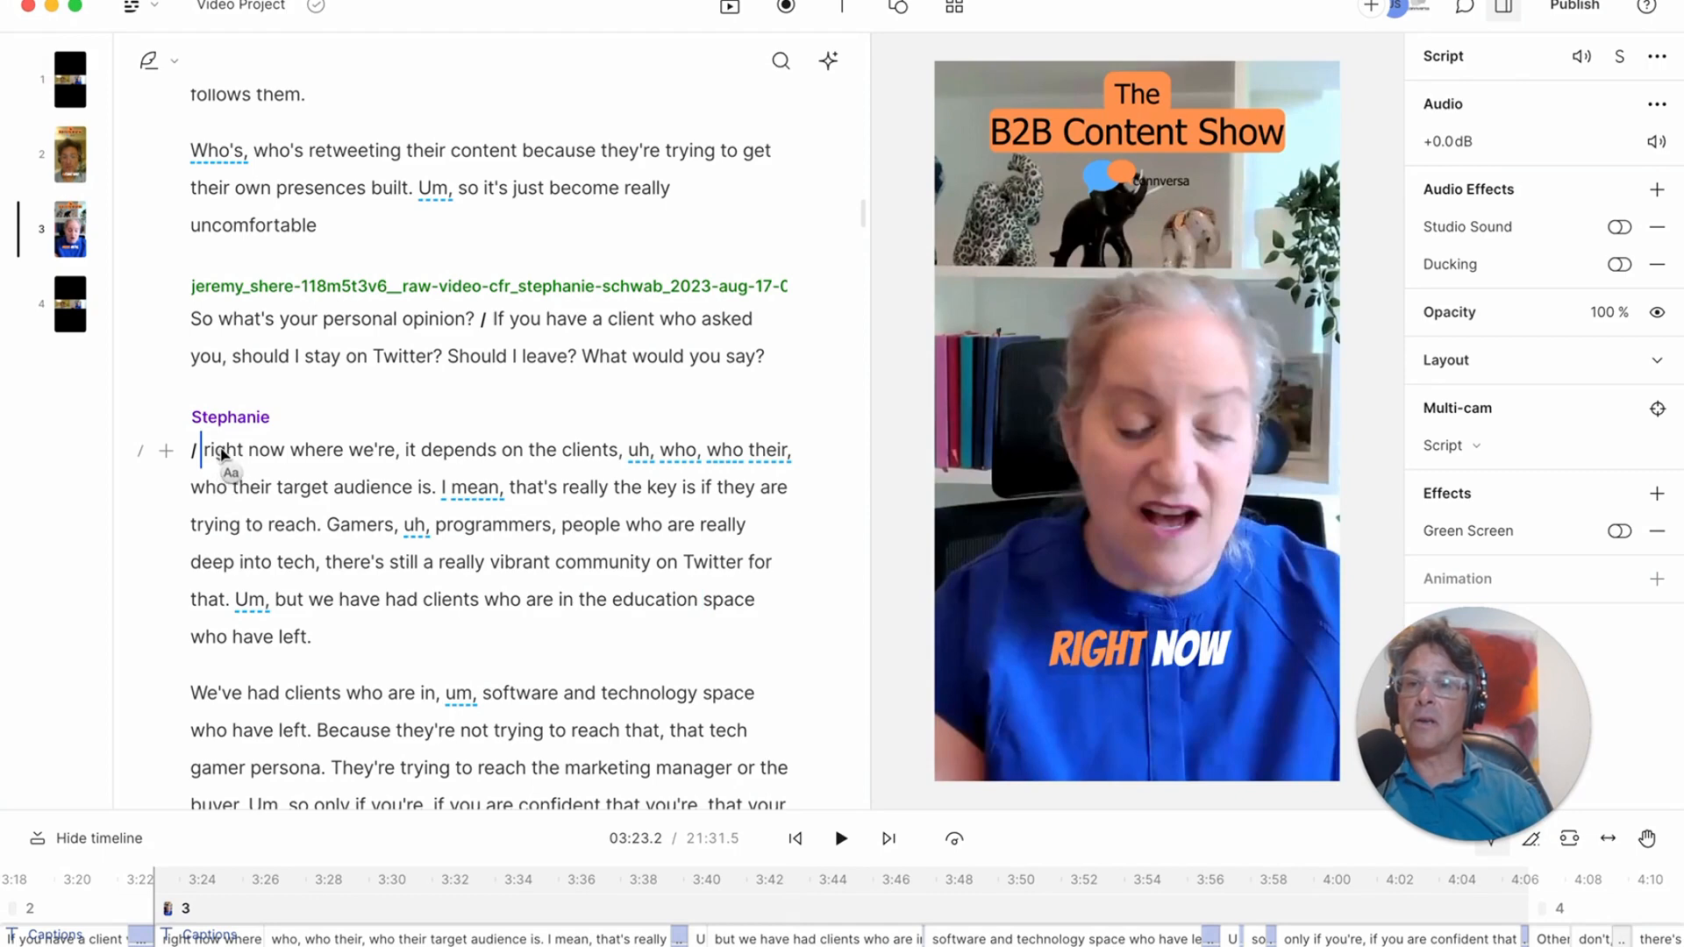
pyautogui.click(228, 475)
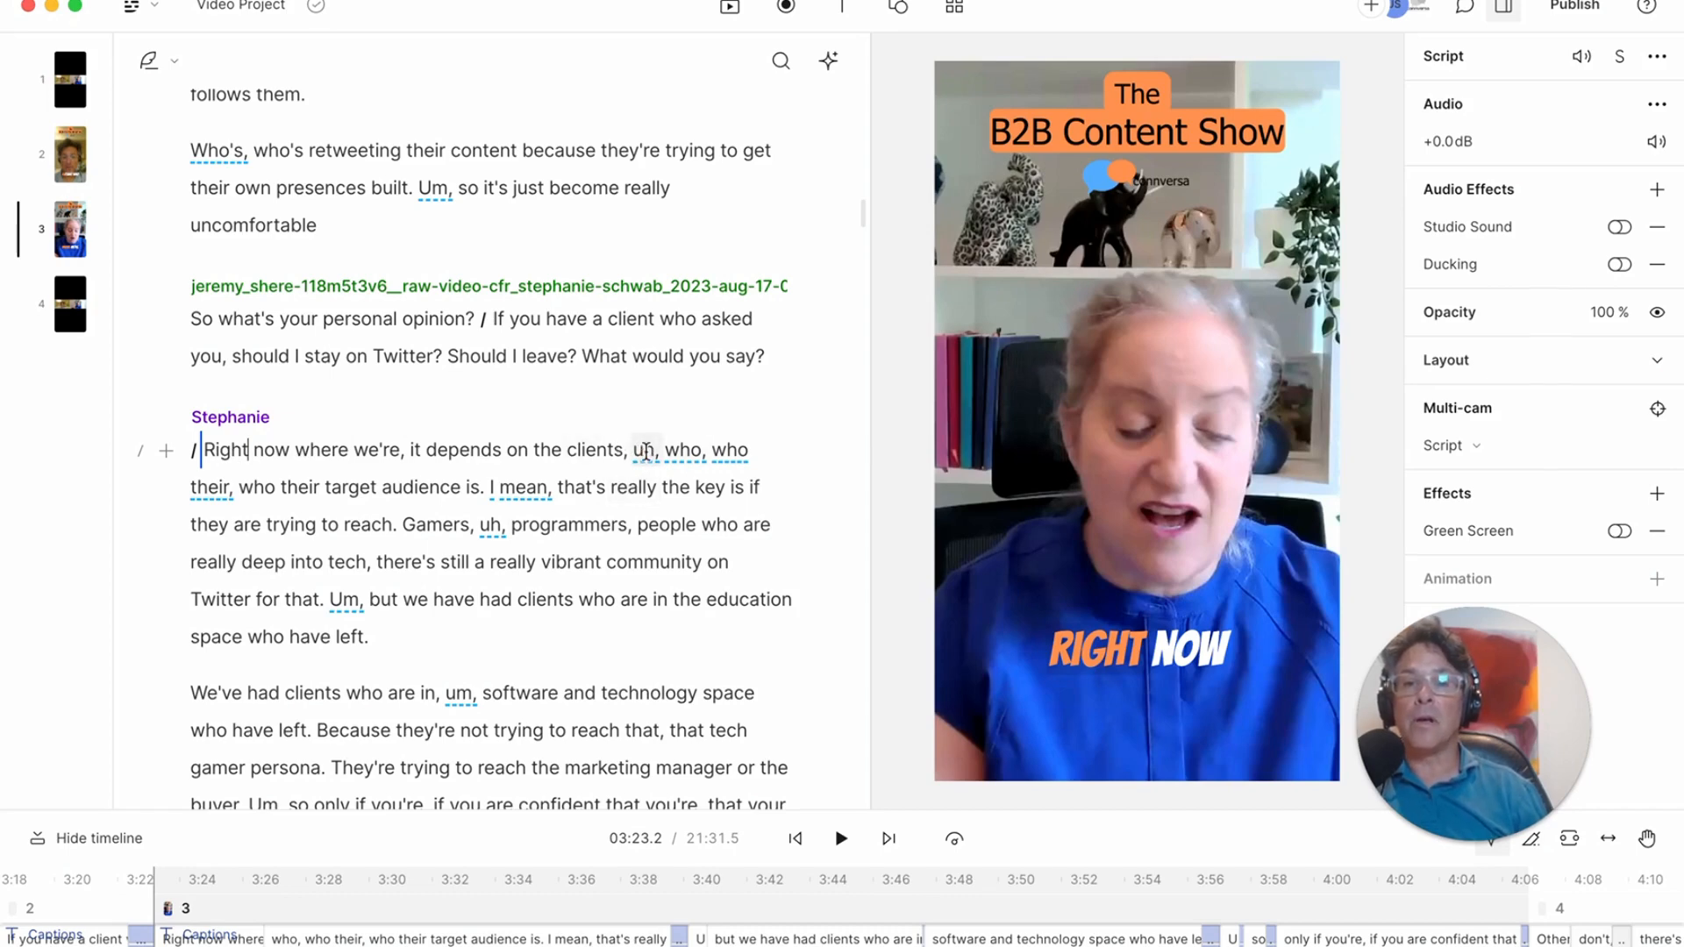
# Limit the filler-word search to "uh" and "um" and remove the media of all matches in the composition.
pyautogui.rightClick(646, 450)
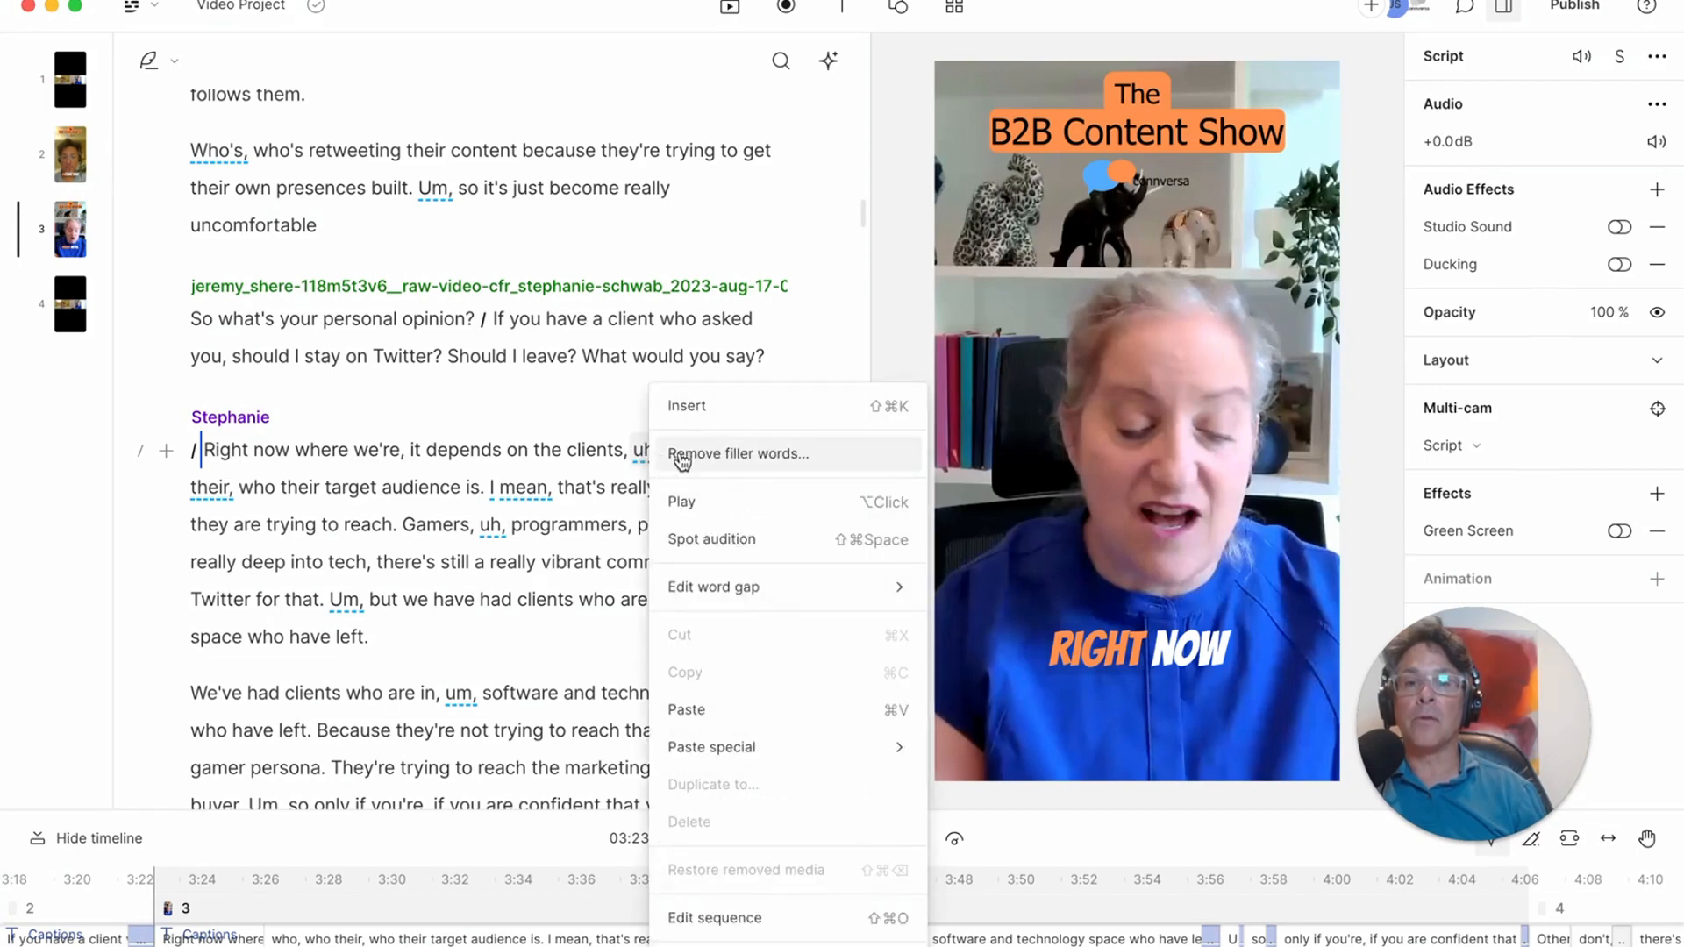
pyautogui.click(709, 454)
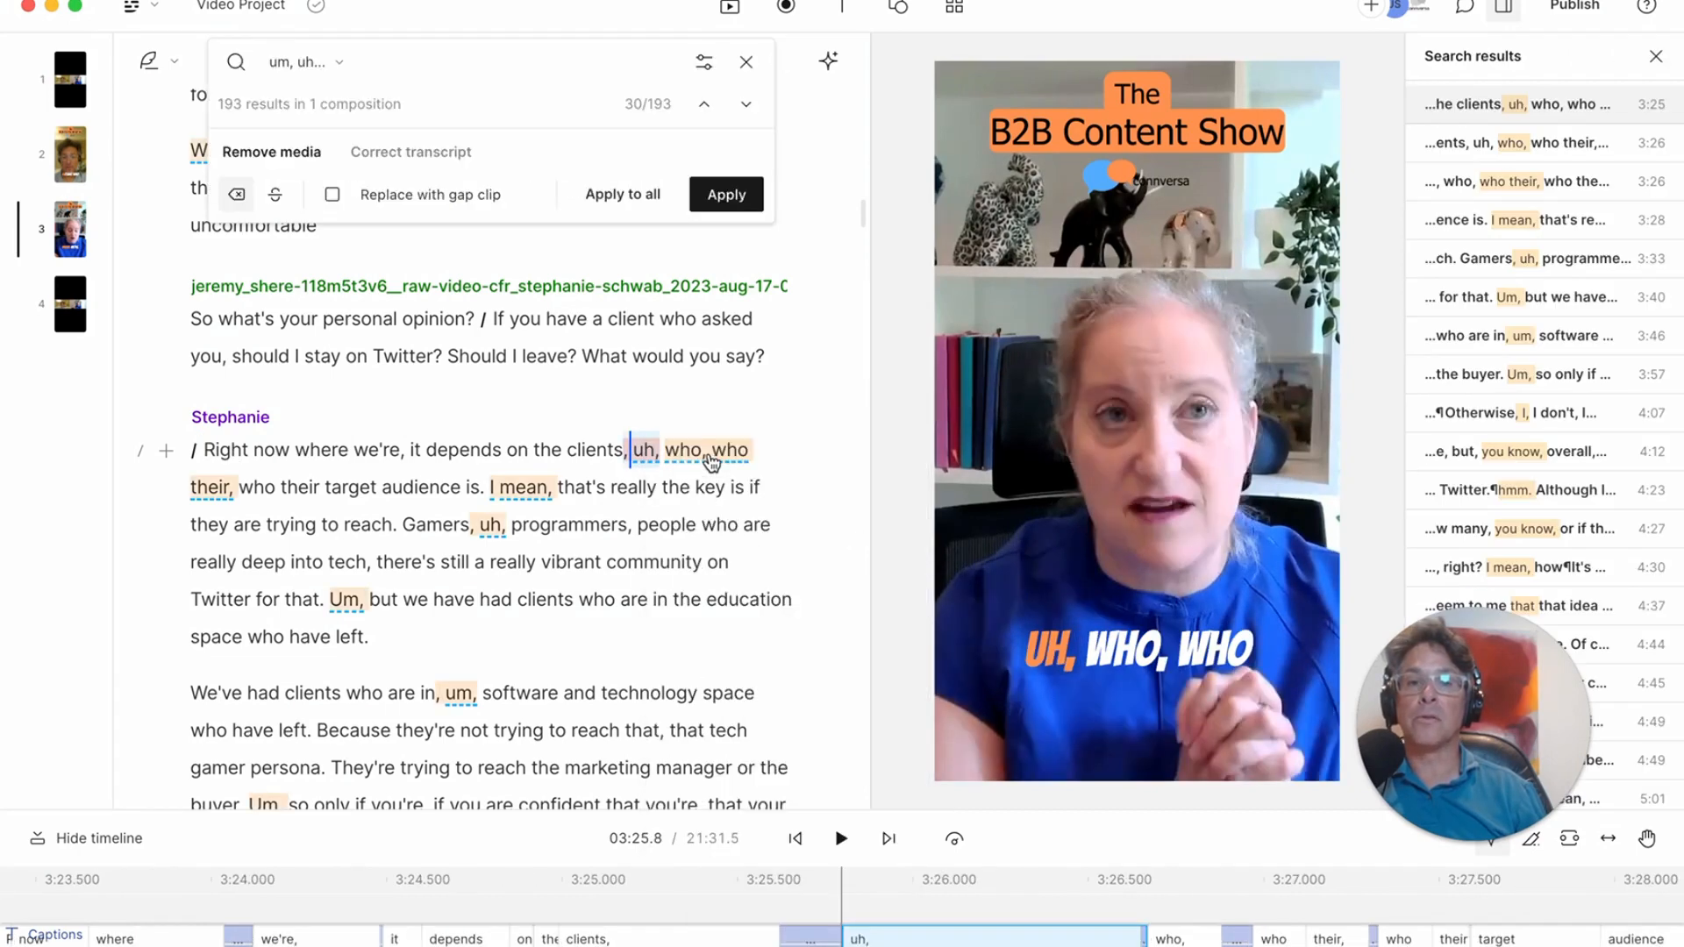
pyautogui.click(340, 63)
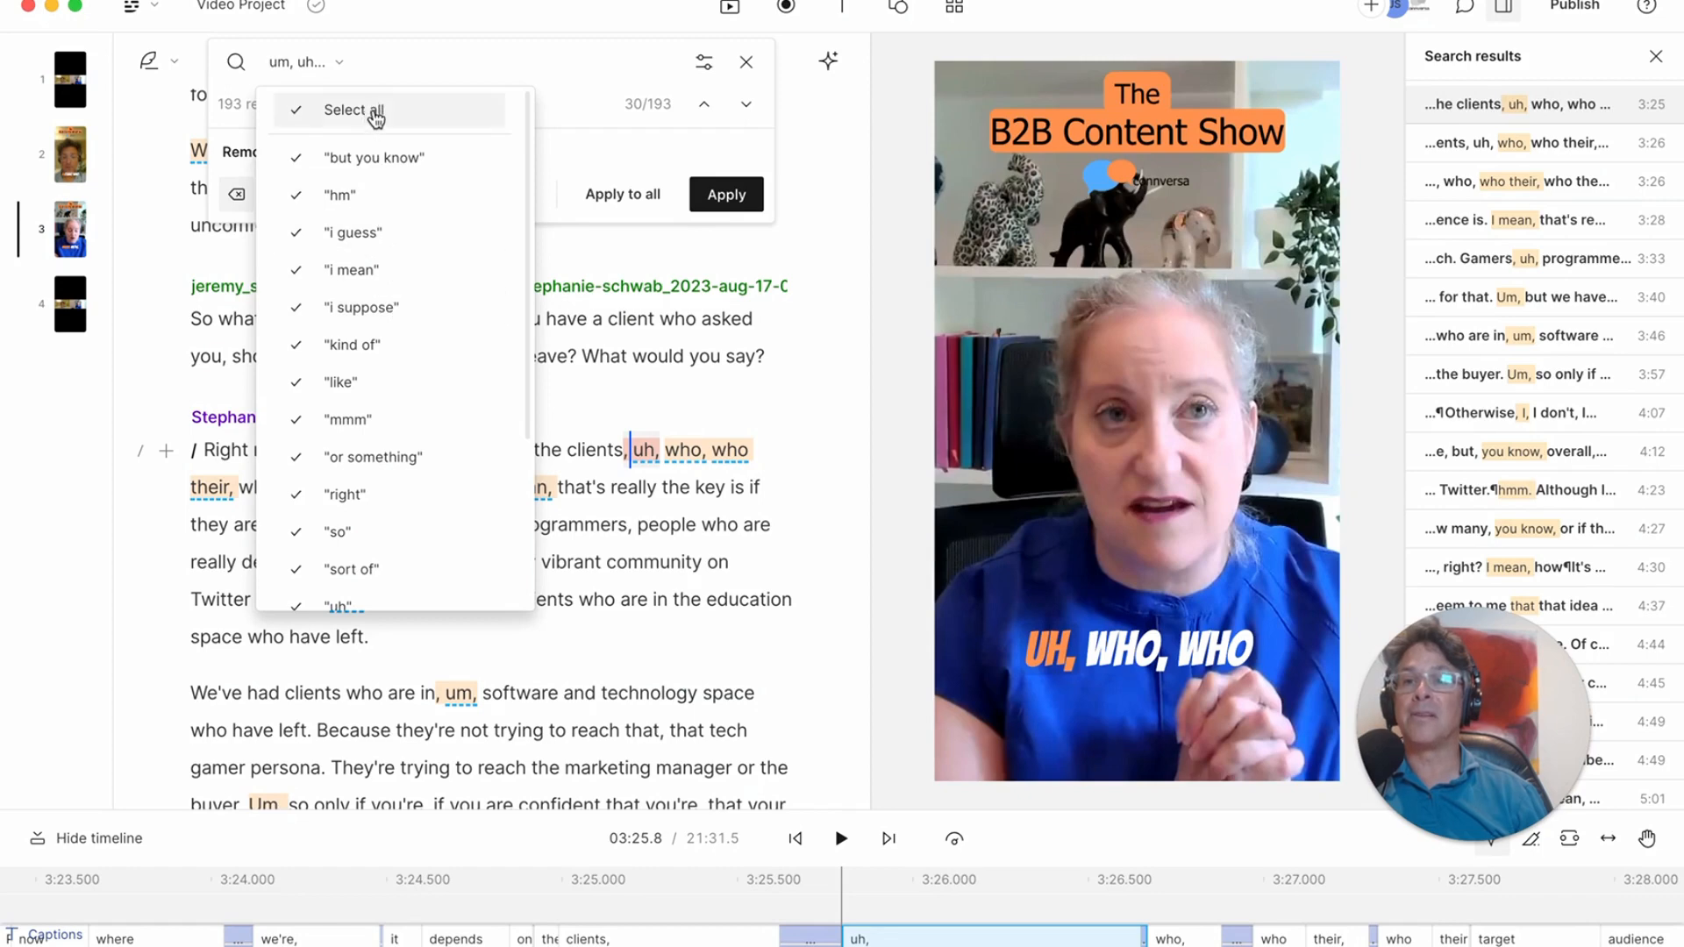
pyautogui.scroll(-3, 364, 403)
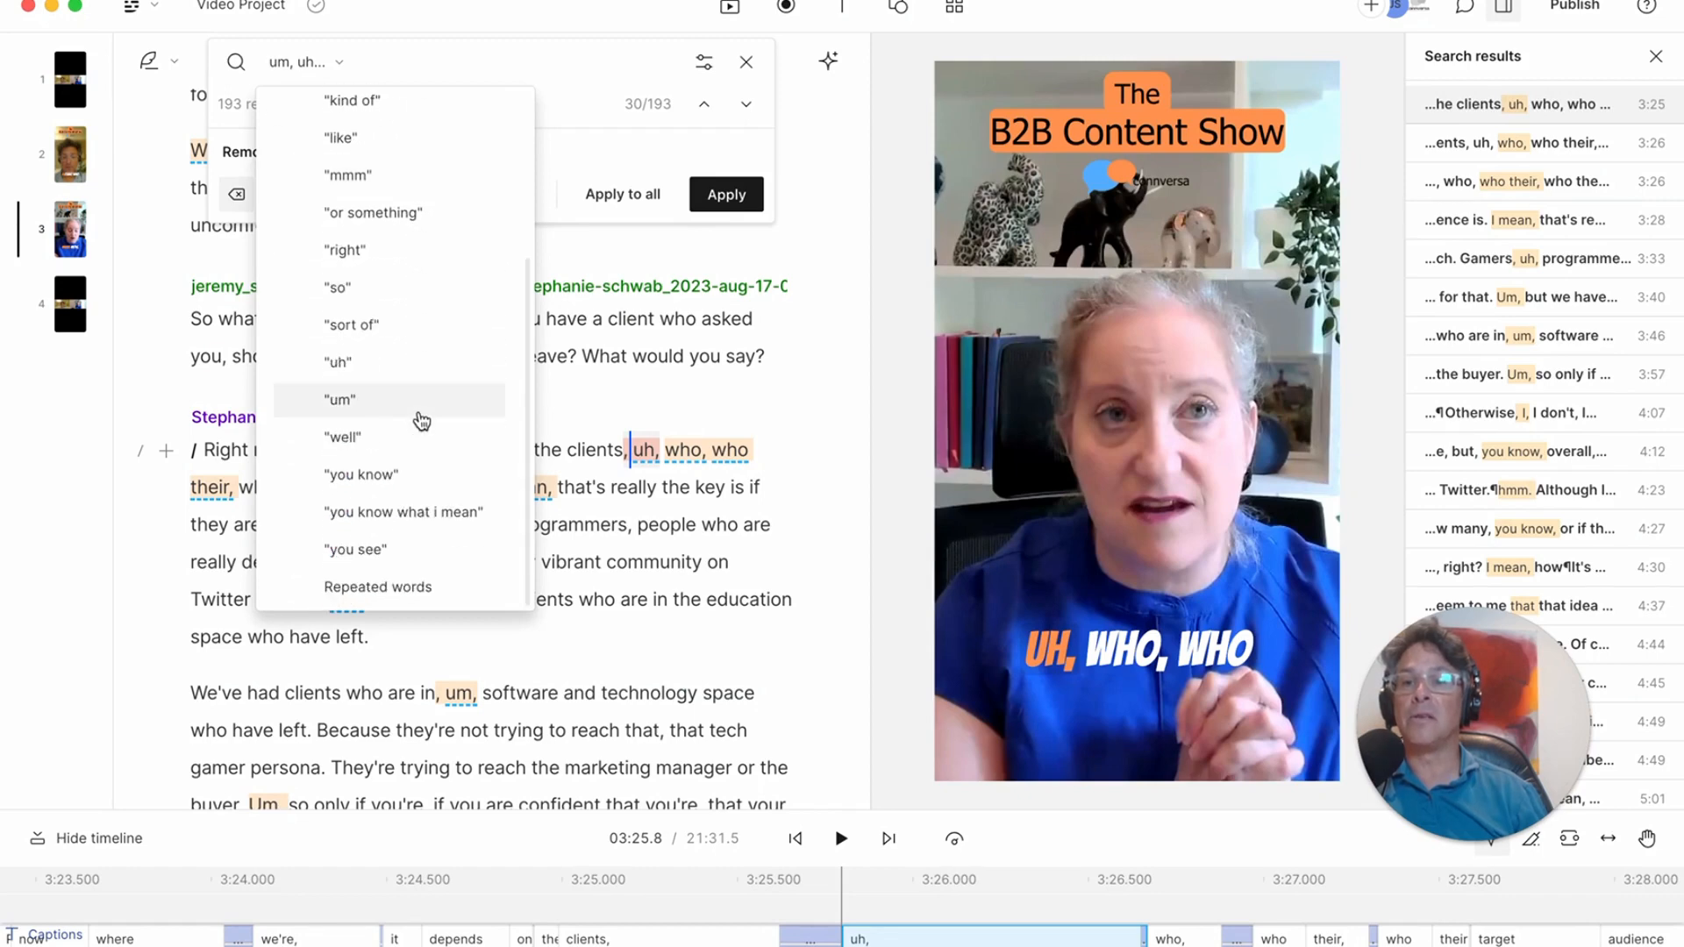
pyautogui.click(362, 406)
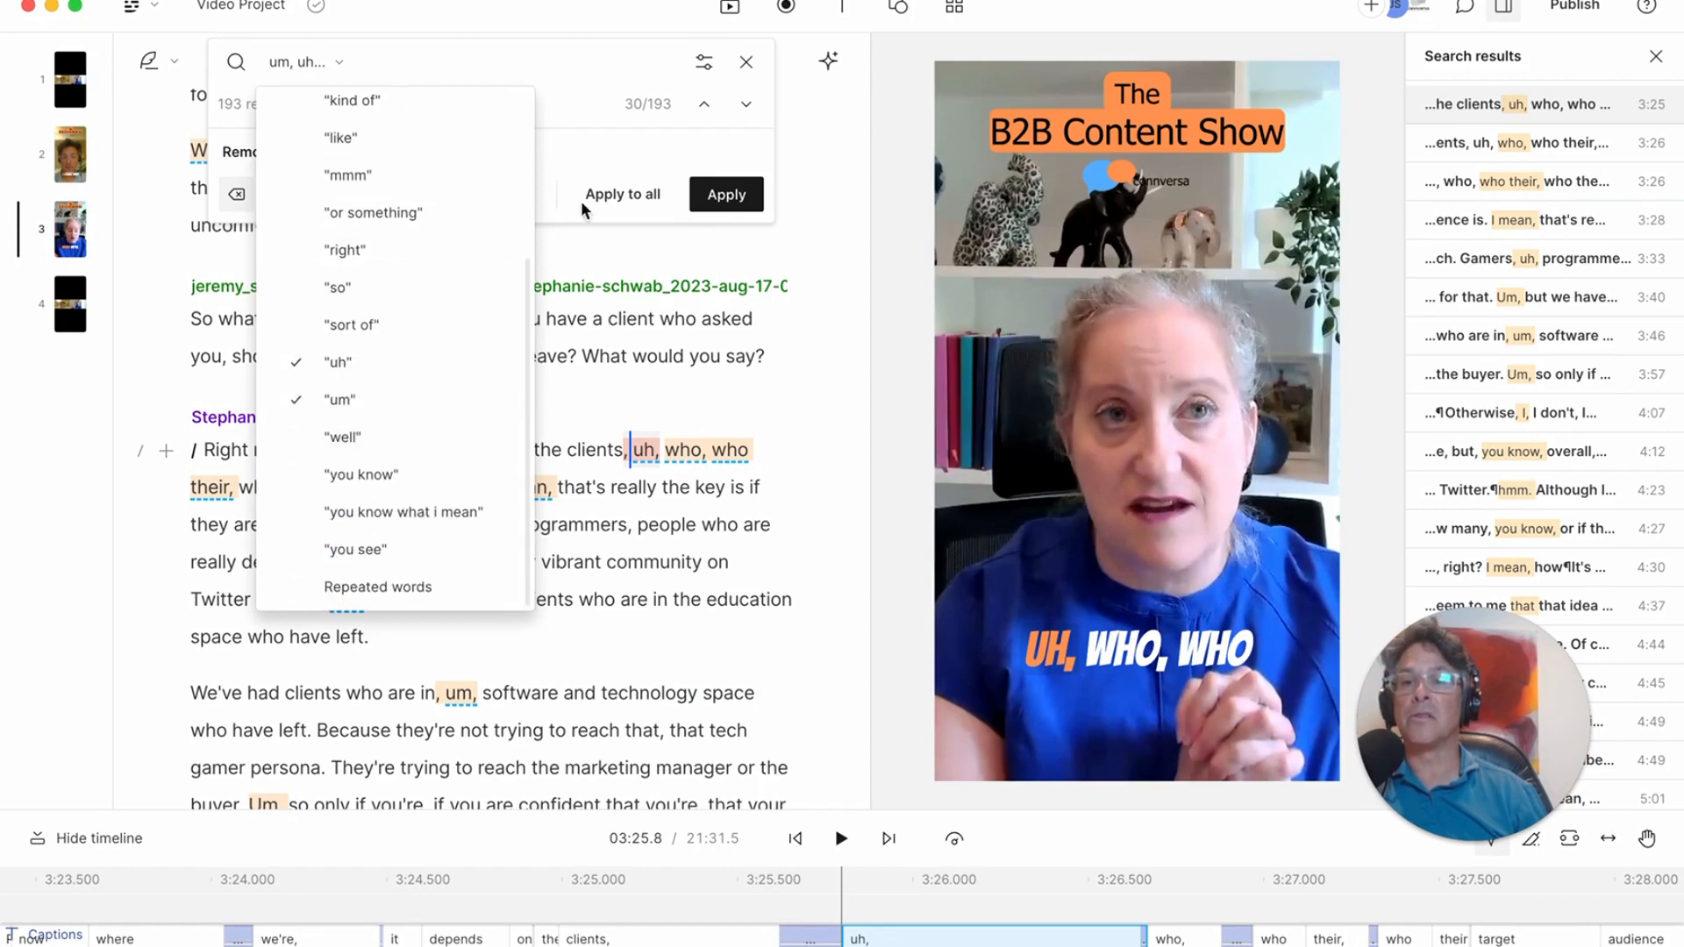
pyautogui.click(625, 197)
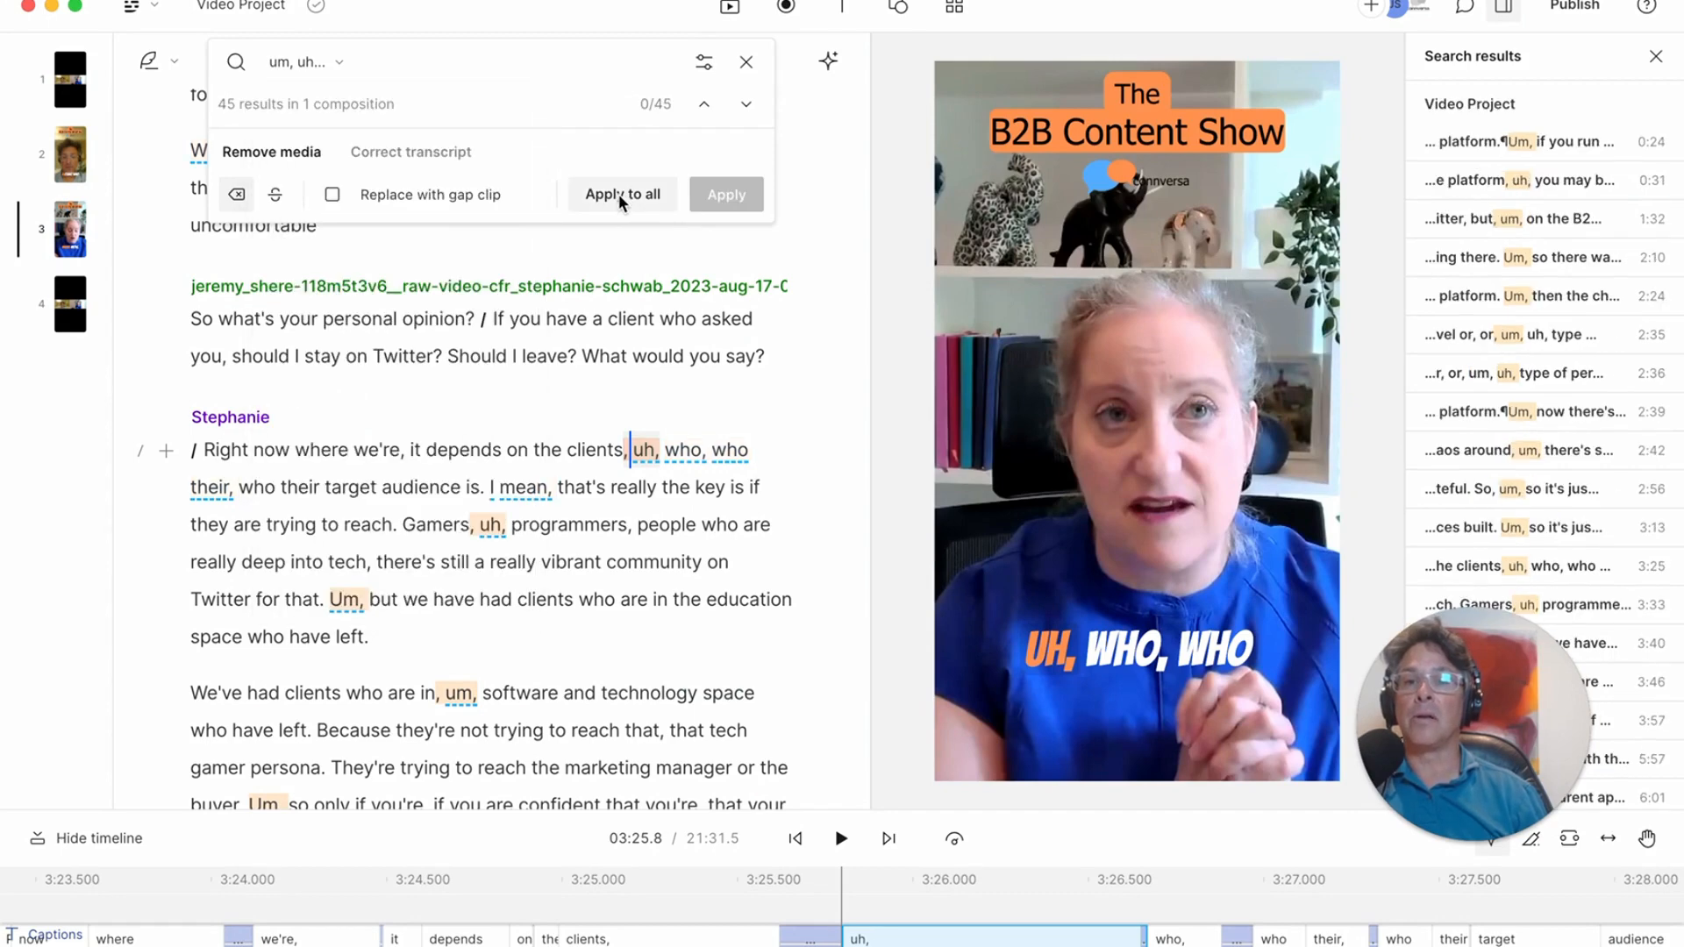
pyautogui.click(620, 195)
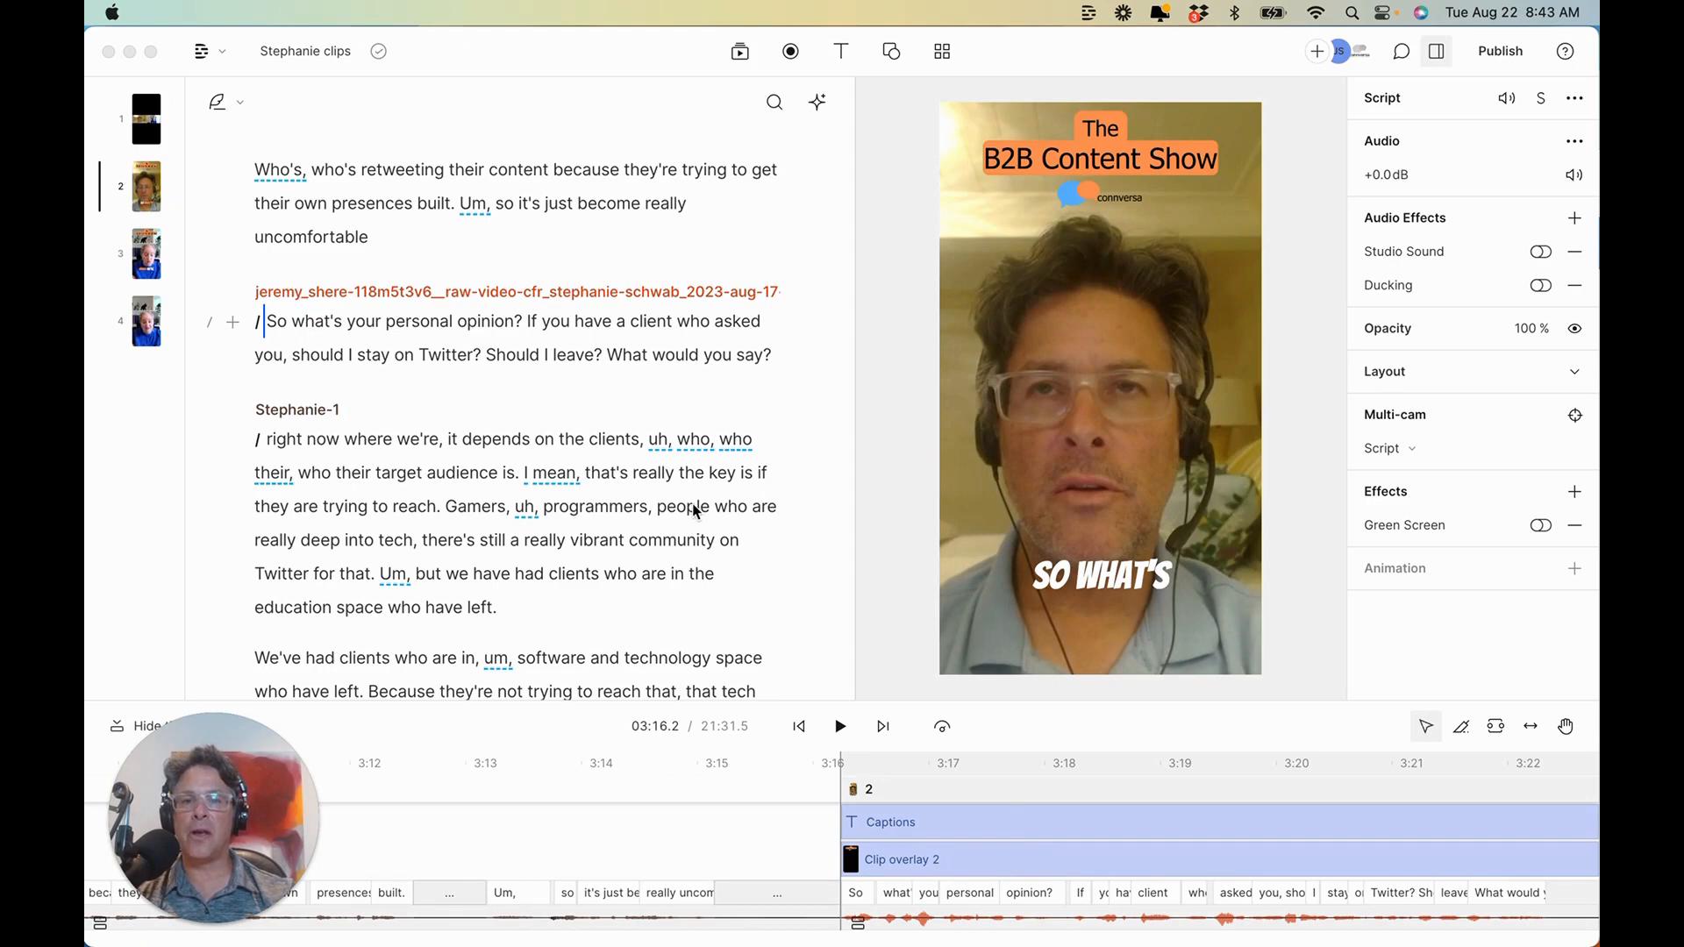
# Apply the Fading Titles template from the gallery's Titles collection to the second scene, which holds the host's question.
pyautogui.click(276, 324)
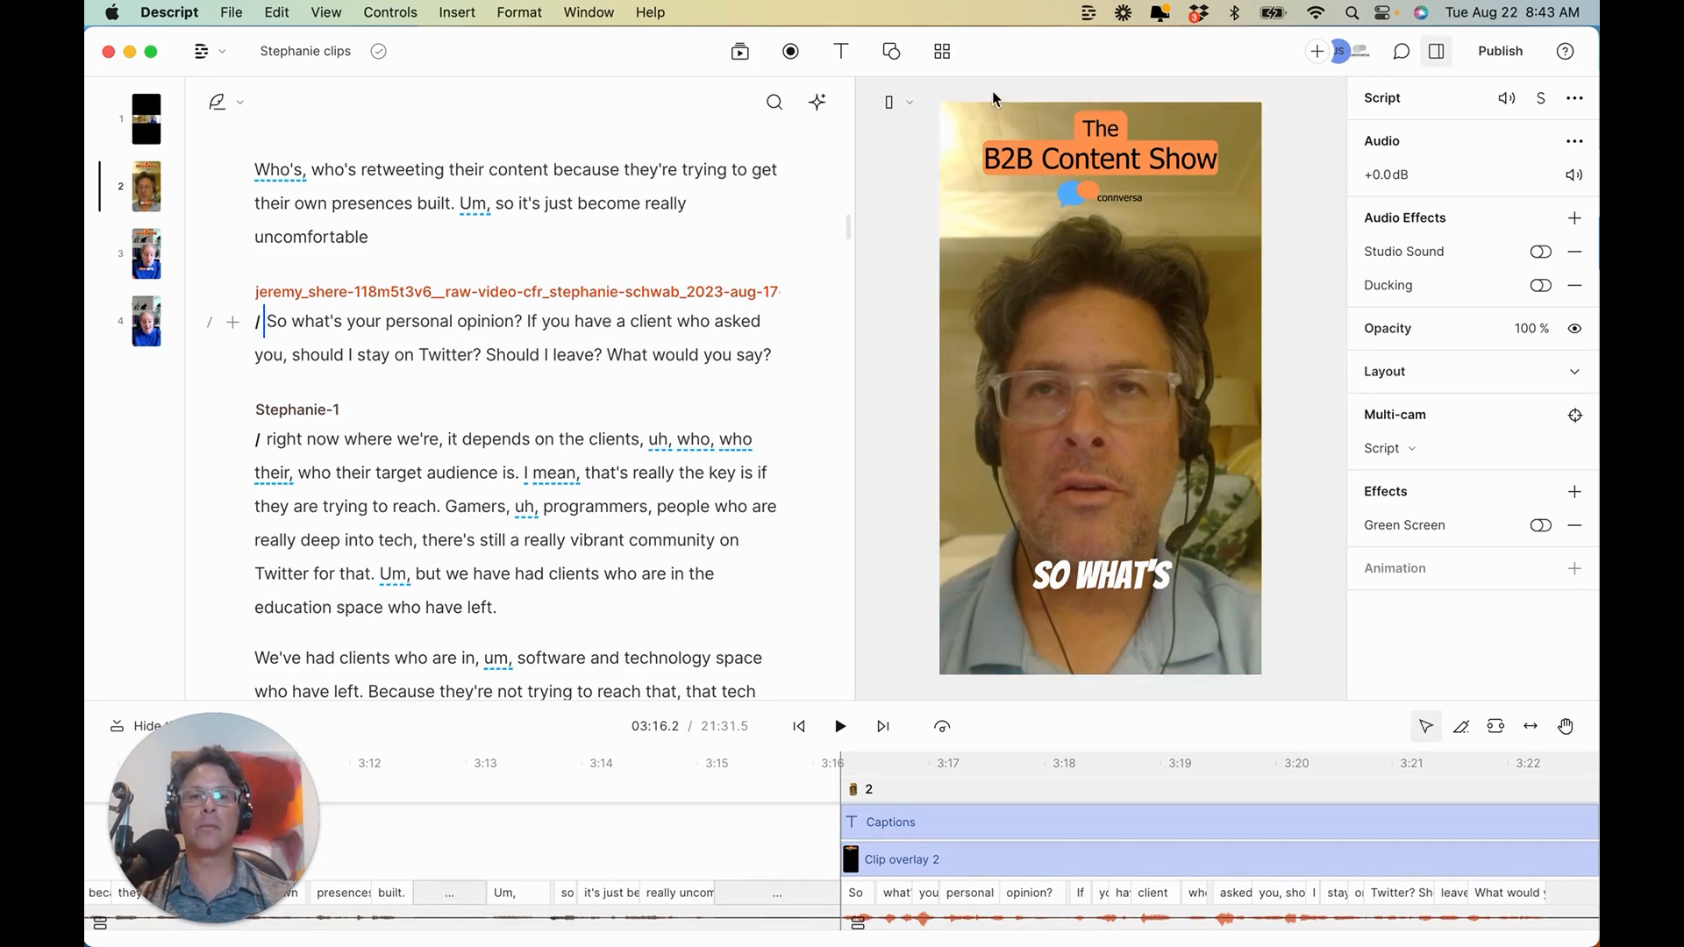
pyautogui.click(944, 54)
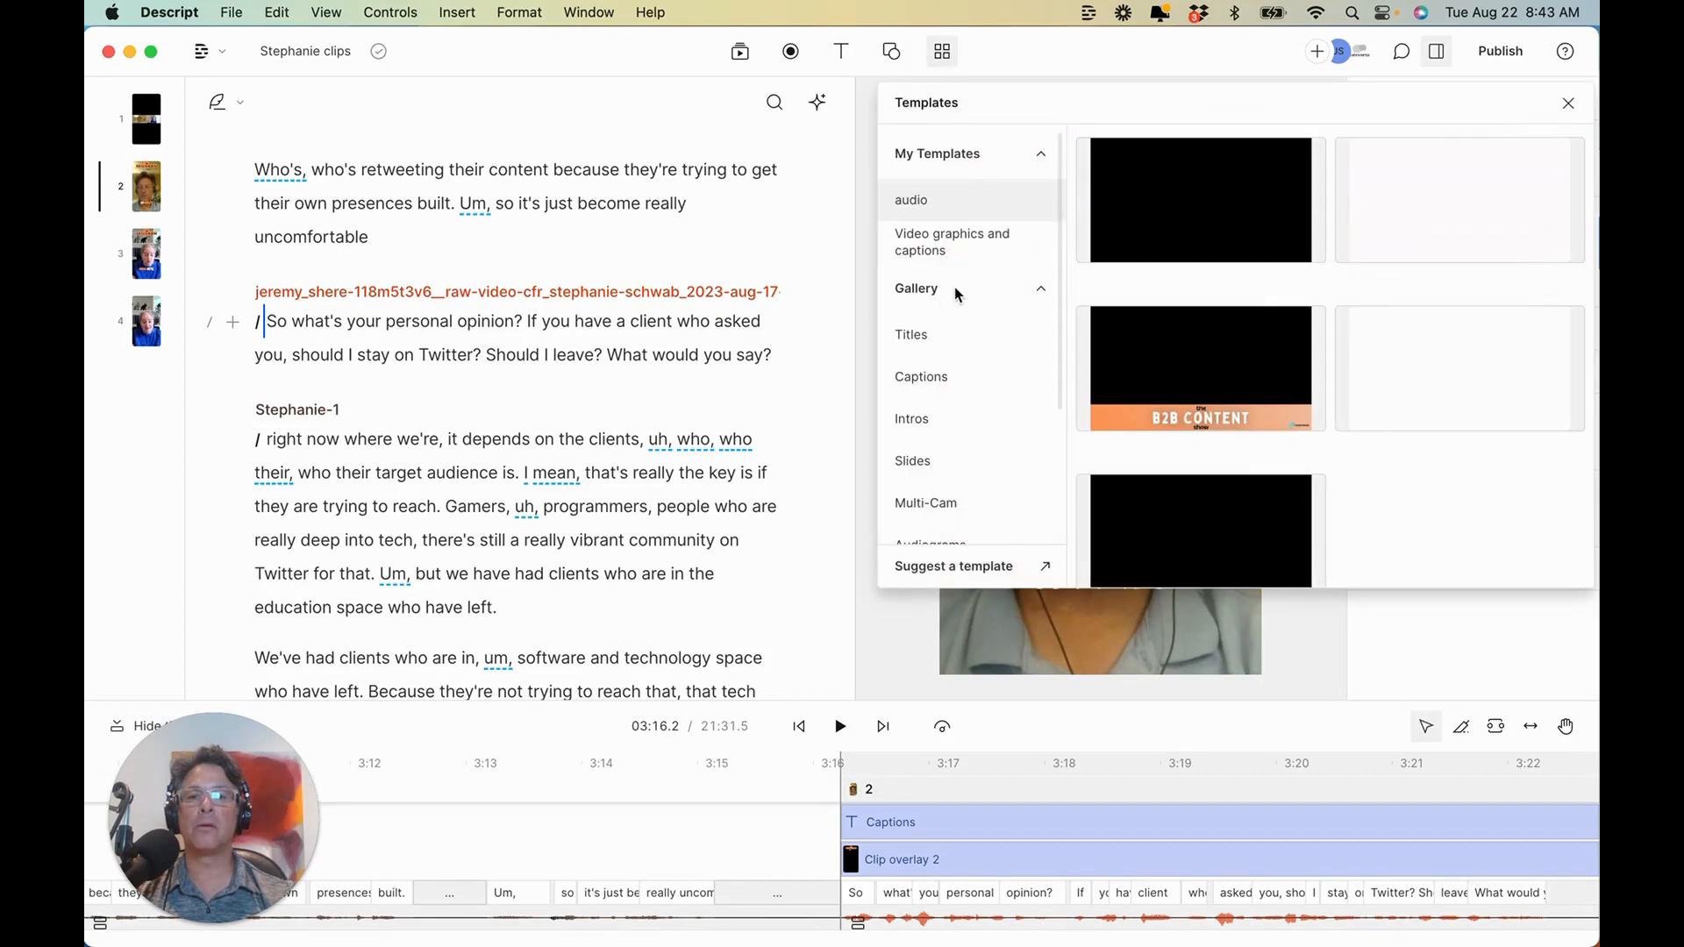
pyautogui.click(932, 339)
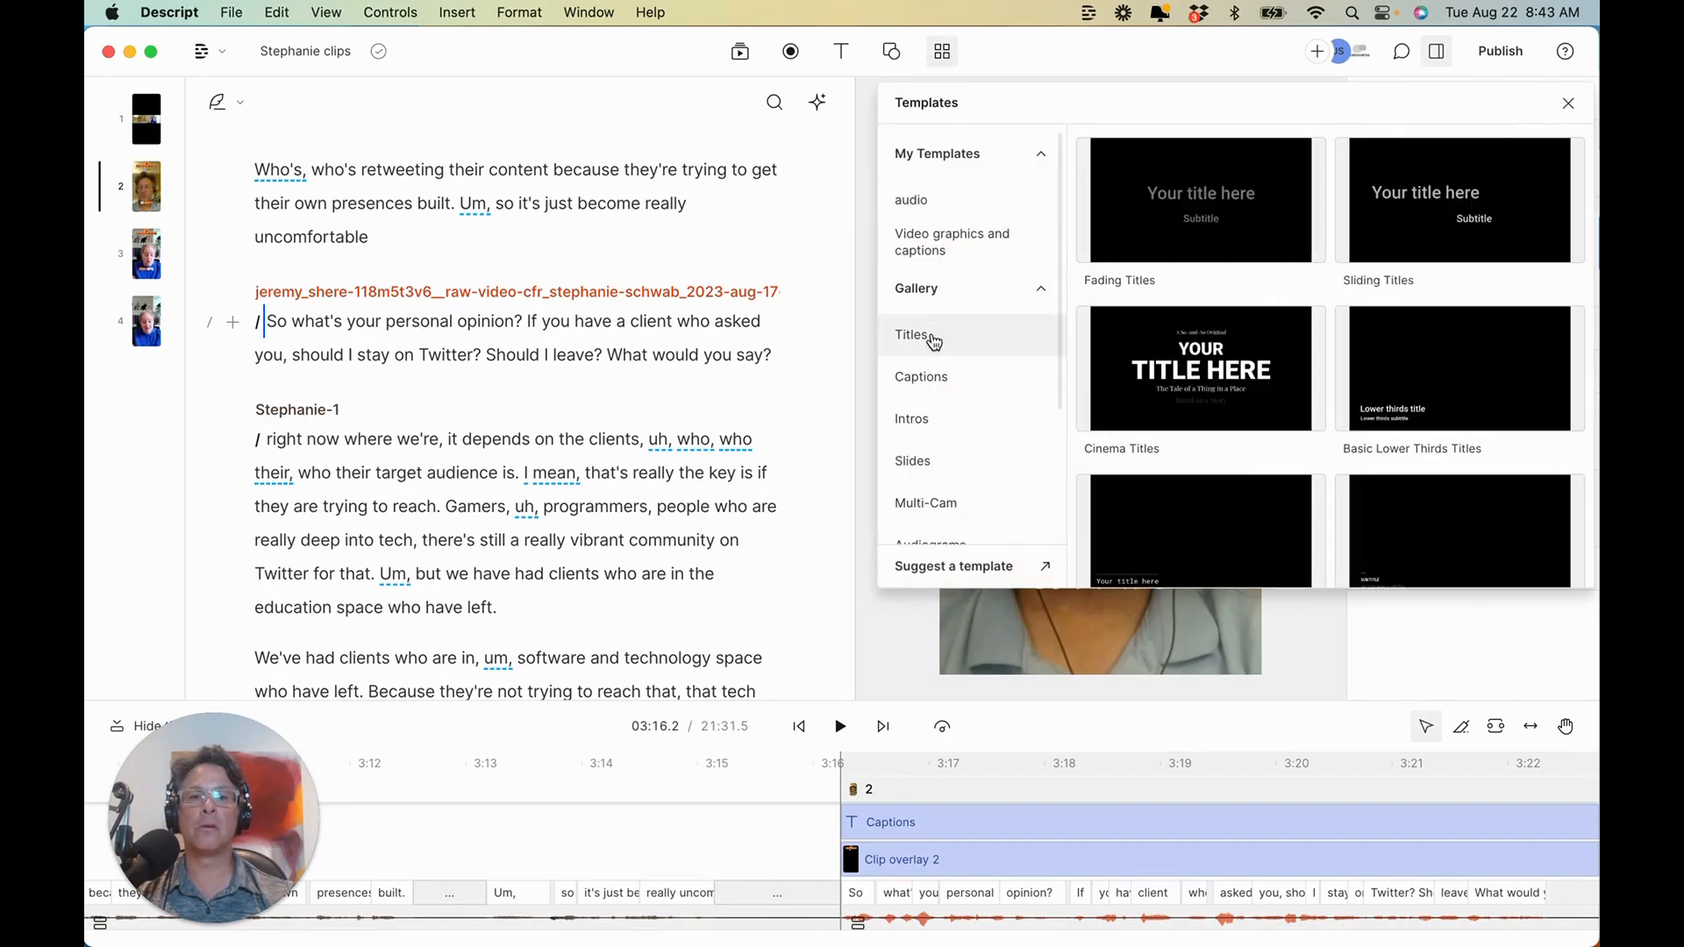
pyautogui.scroll(-5, 1345, 412)
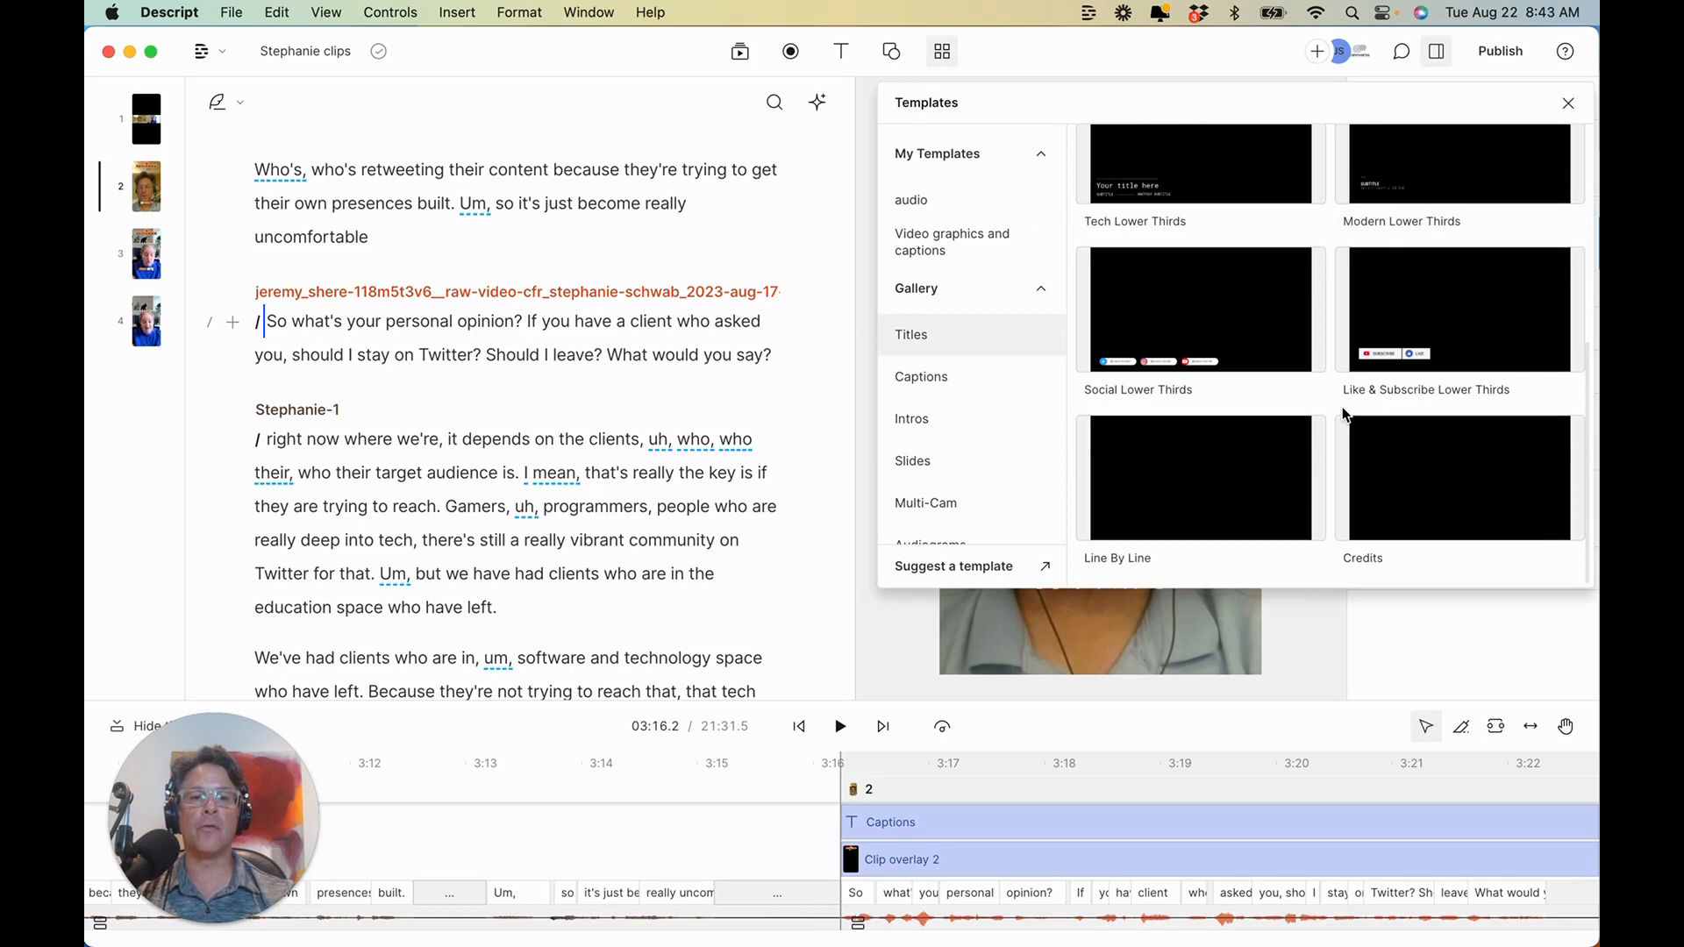
pyautogui.scroll(5, 1345, 412)
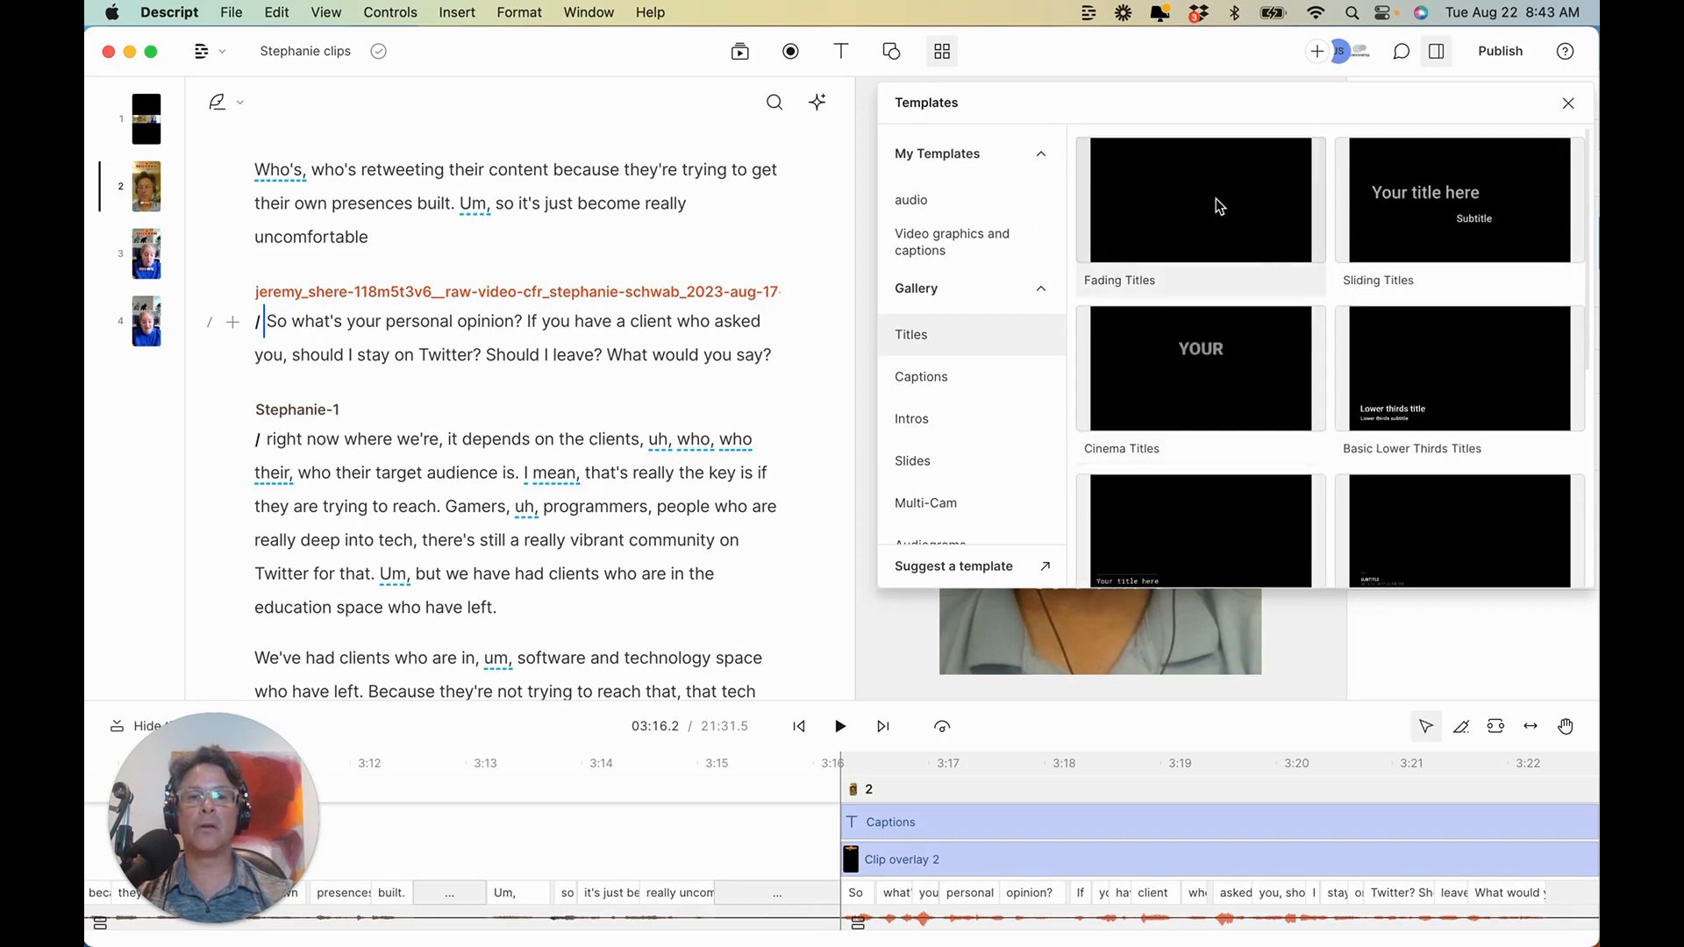
pyautogui.click(1206, 204)
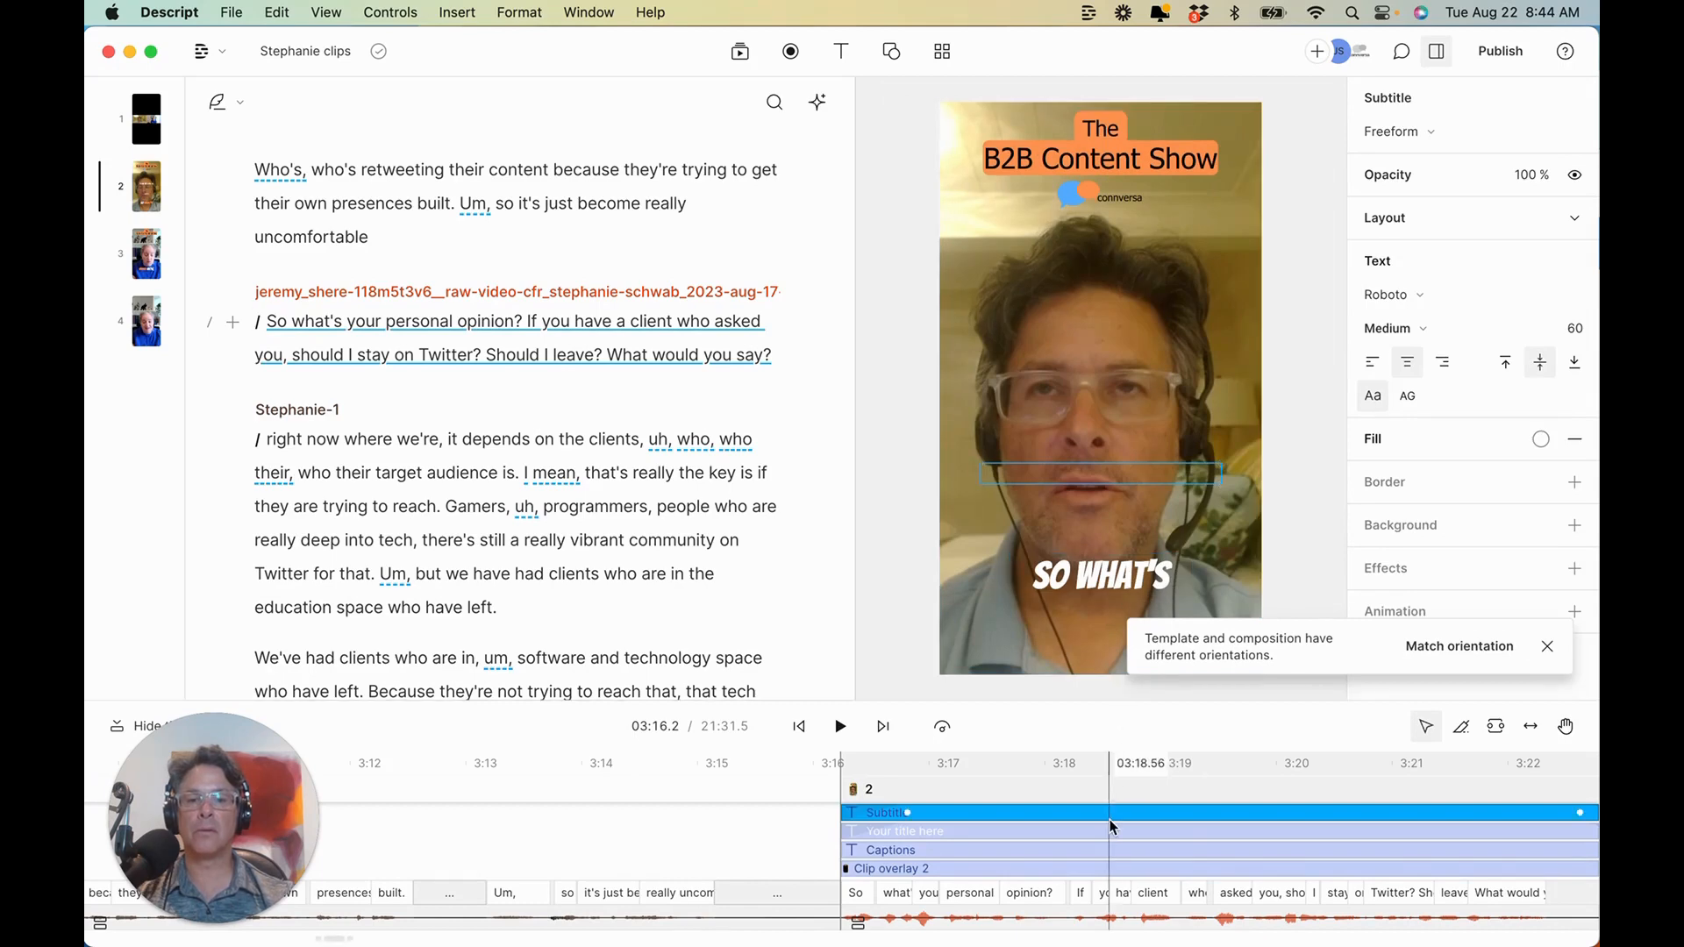
pyautogui.hscroll(3, 1111, 827)
pyautogui.hscroll(2, 1111, 827)
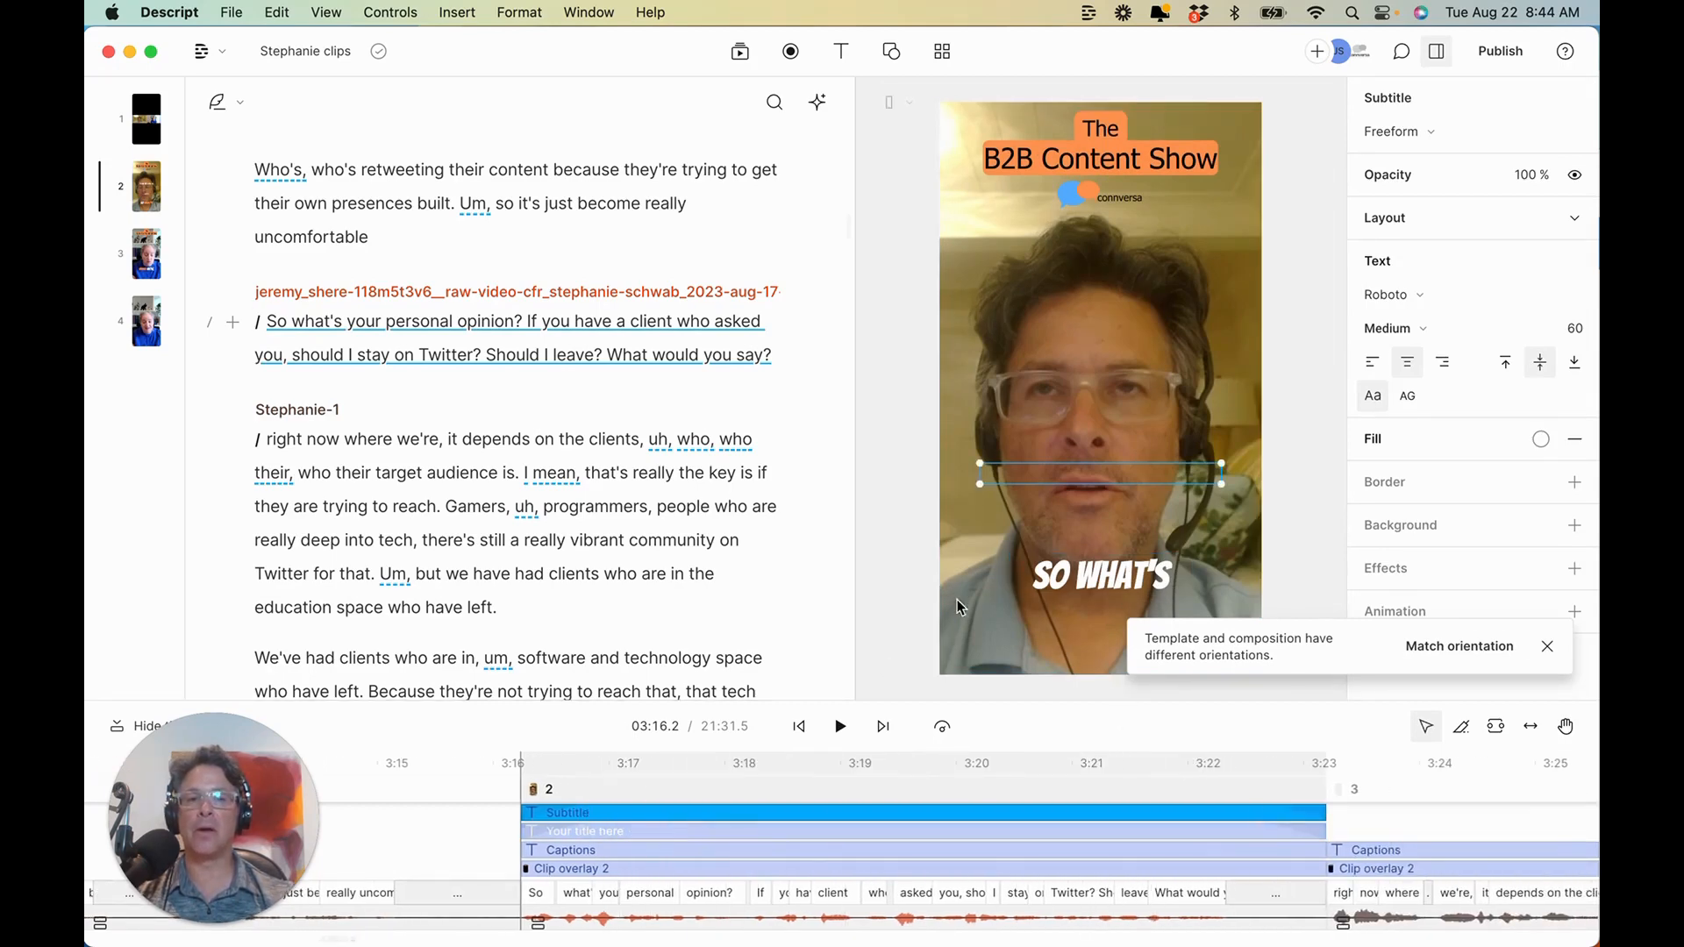
# Play the second scene until the title text shows and delete the Subtitle layer.
pyautogui.click(1070, 483)
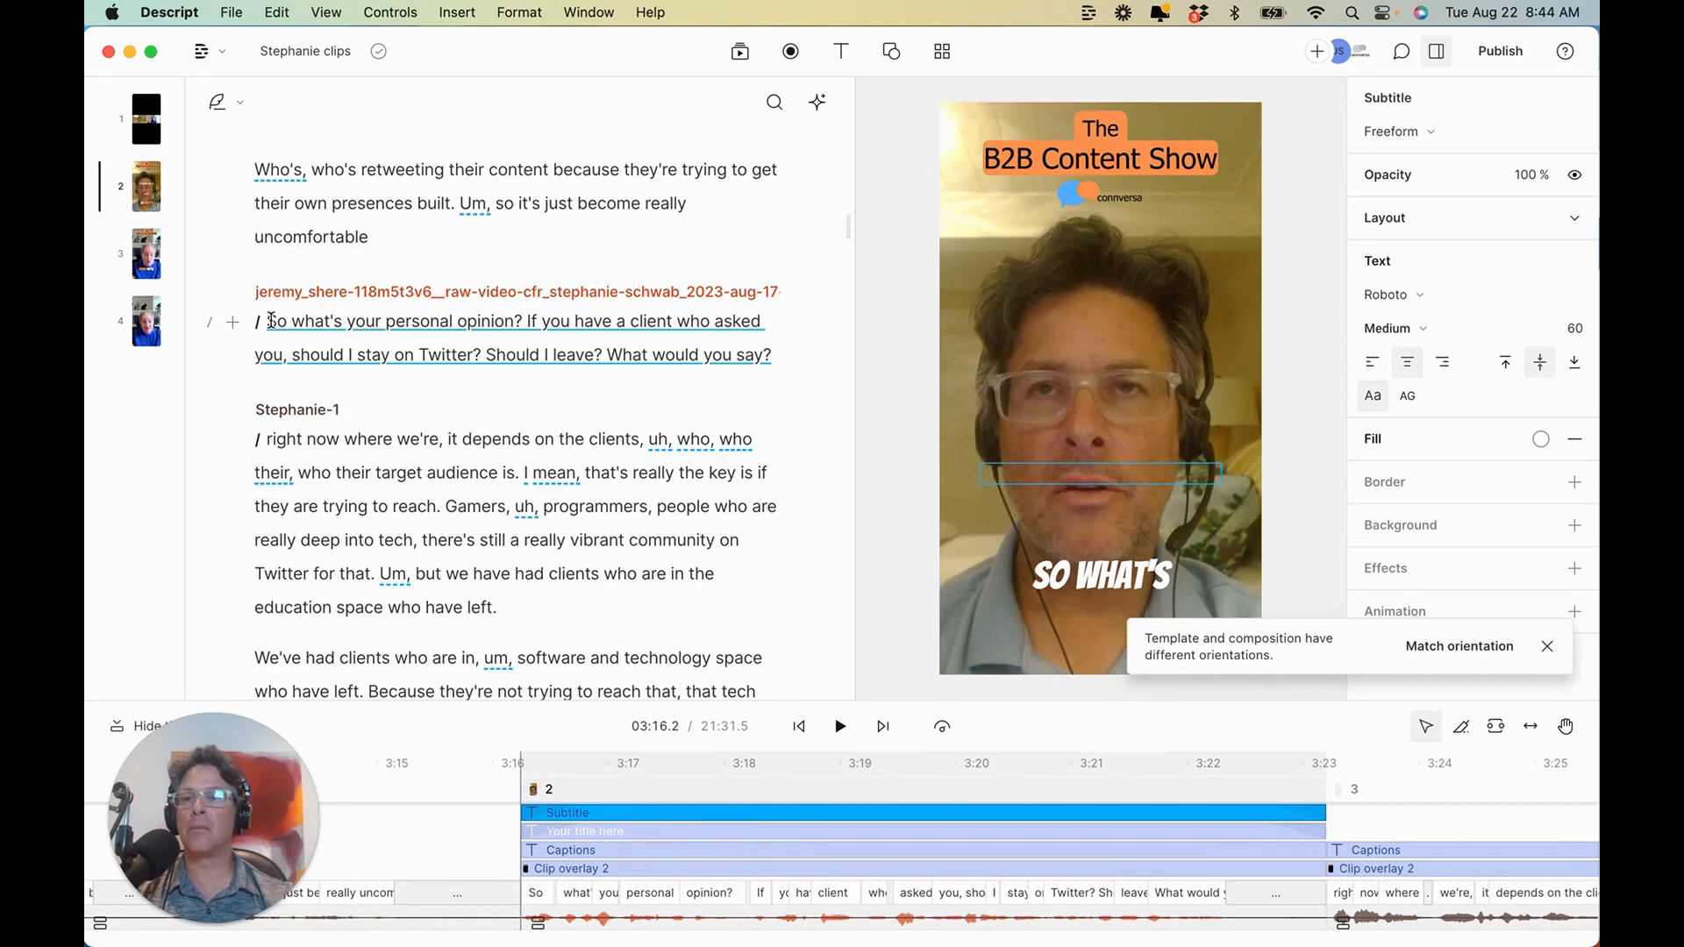
pyautogui.click(271, 321)
pyautogui.press('space')
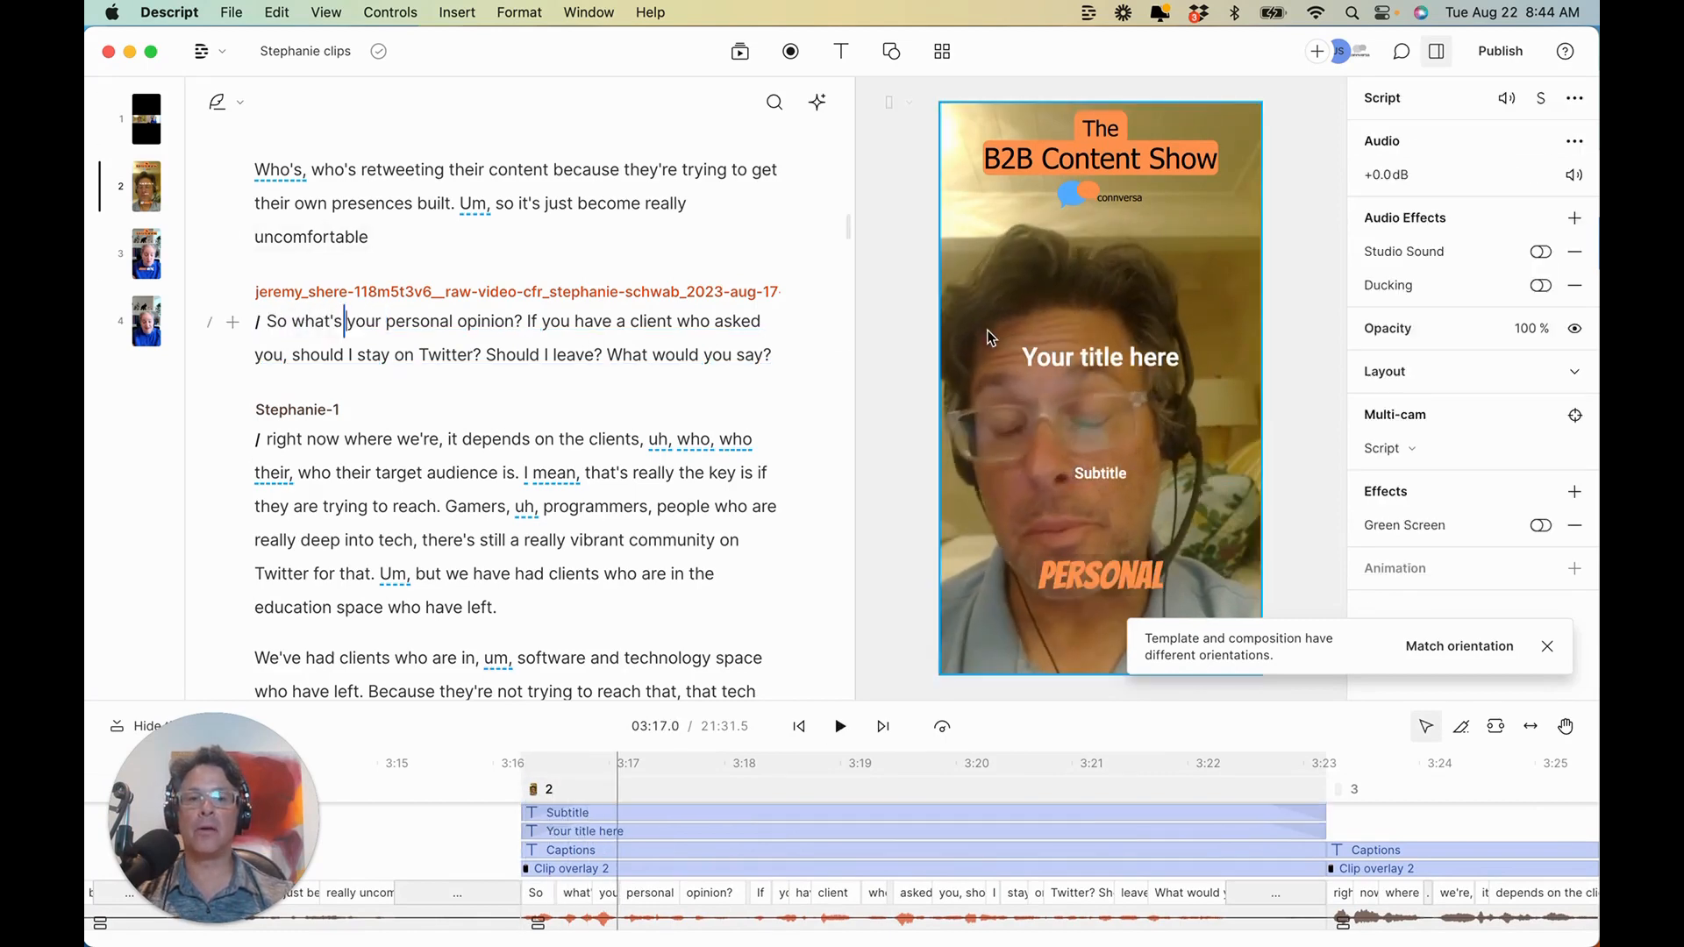
pyautogui.click(1110, 369)
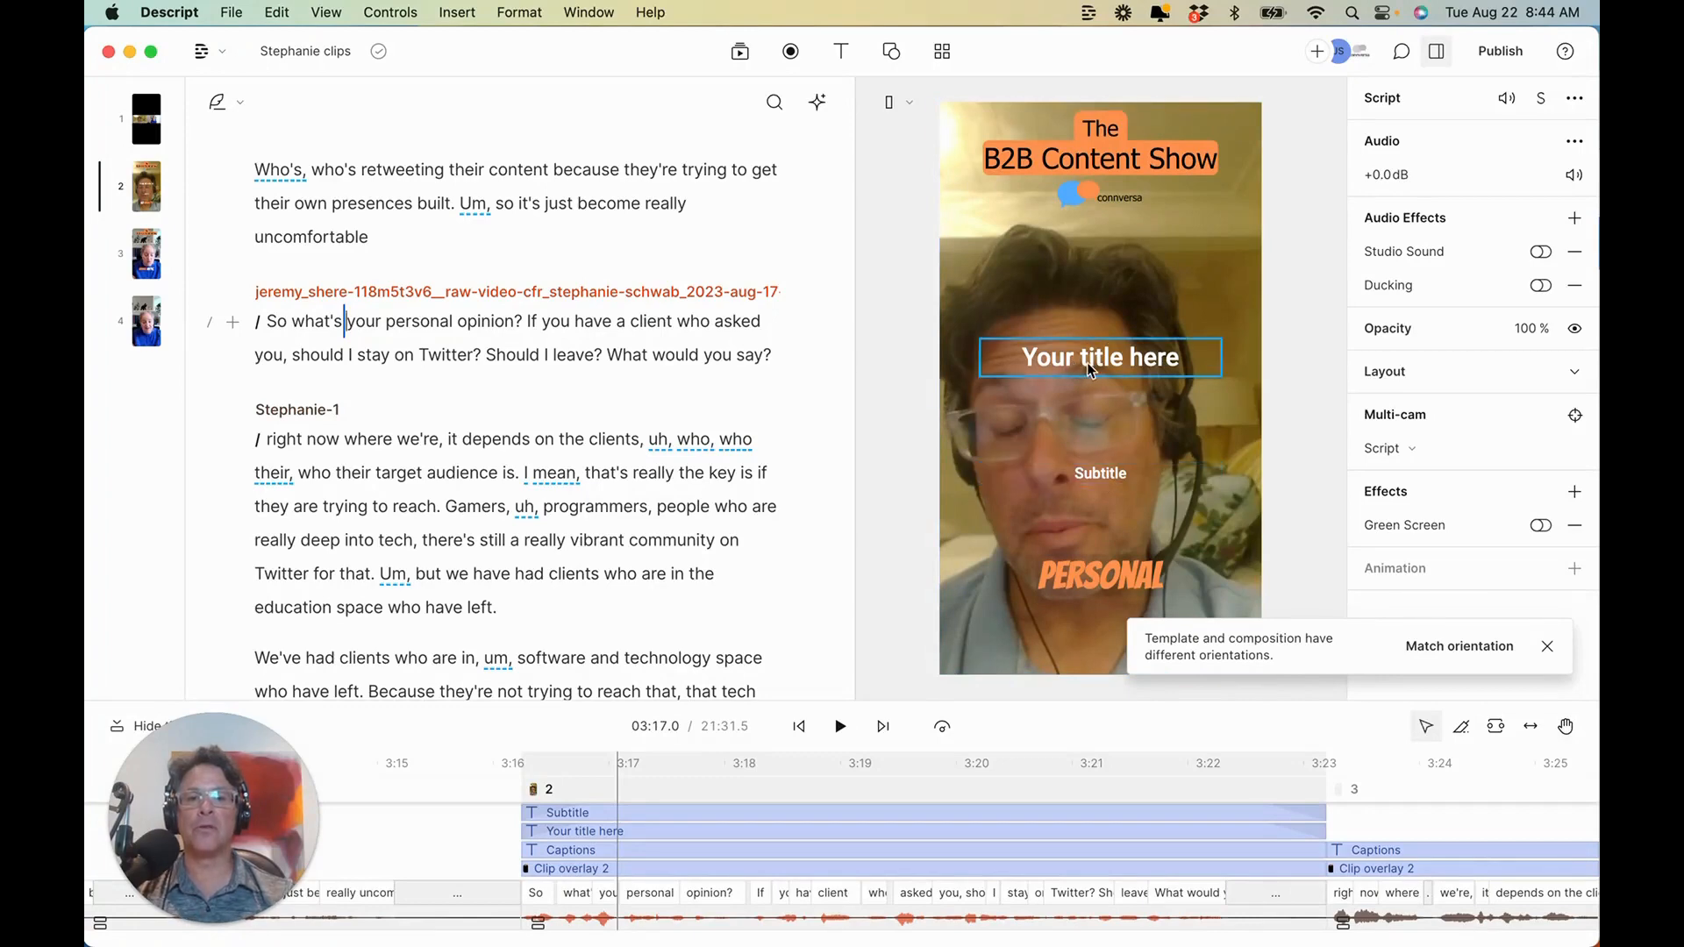
pyautogui.click(1156, 478)
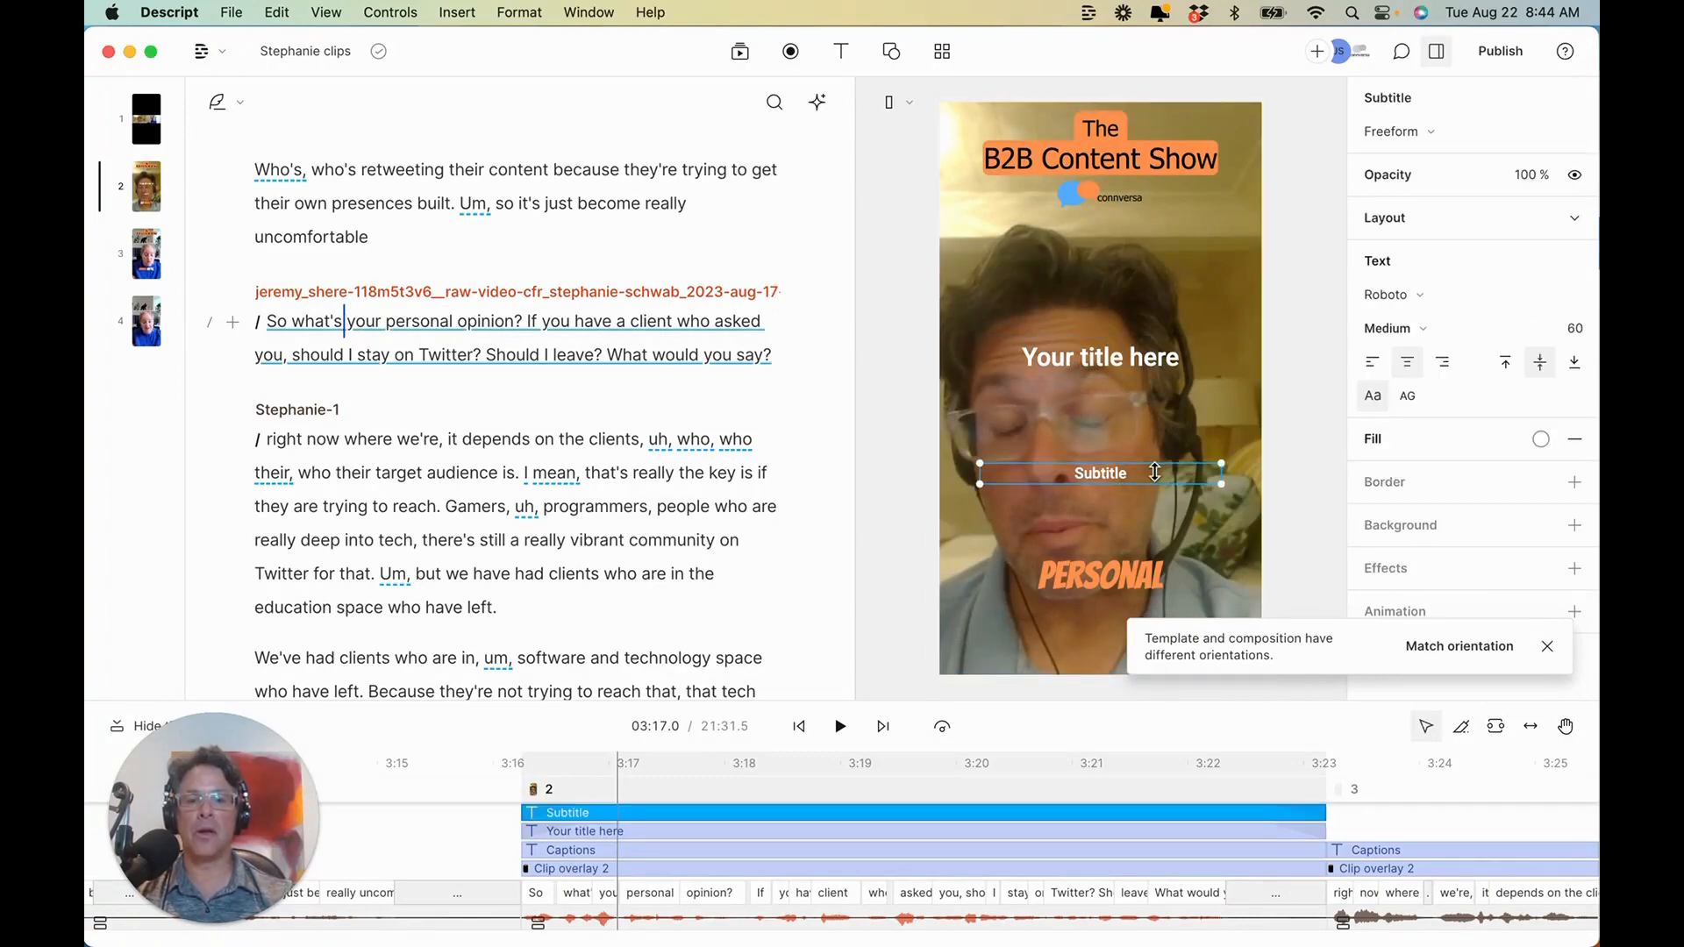
pyautogui.press('Delete')
# Replace the placeholder title in the second scene with "Twitter: Should I Stay or Should I Go?".
pyautogui.doubleClick(1088, 361)
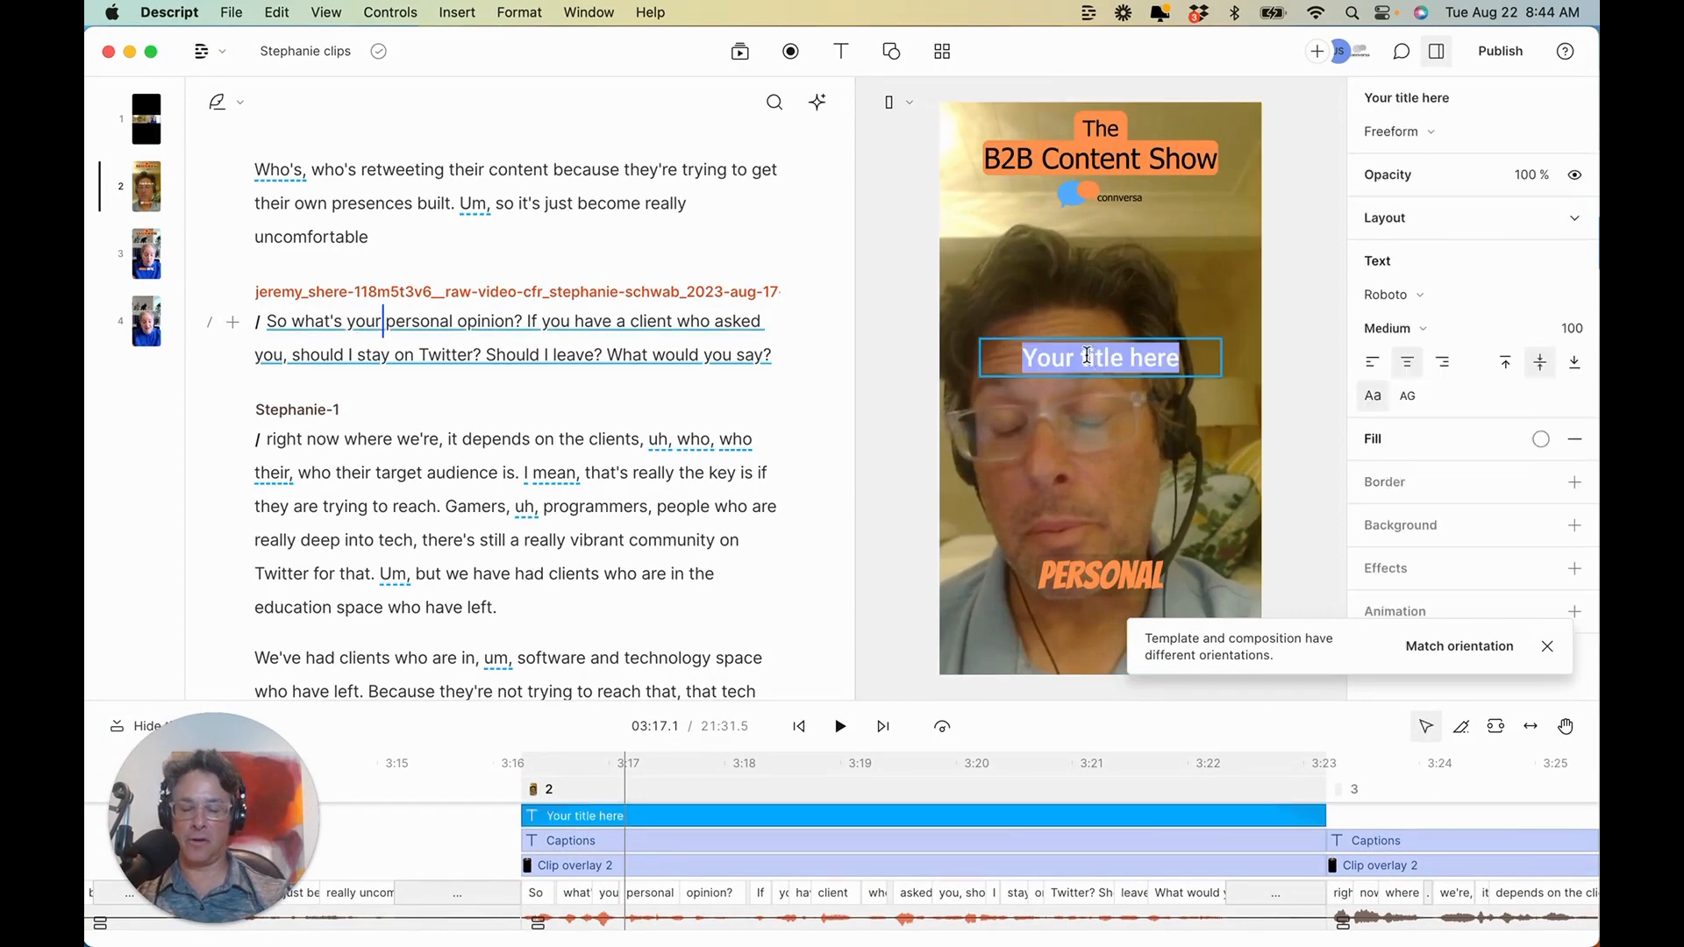
pyautogui.write('Twitter:')
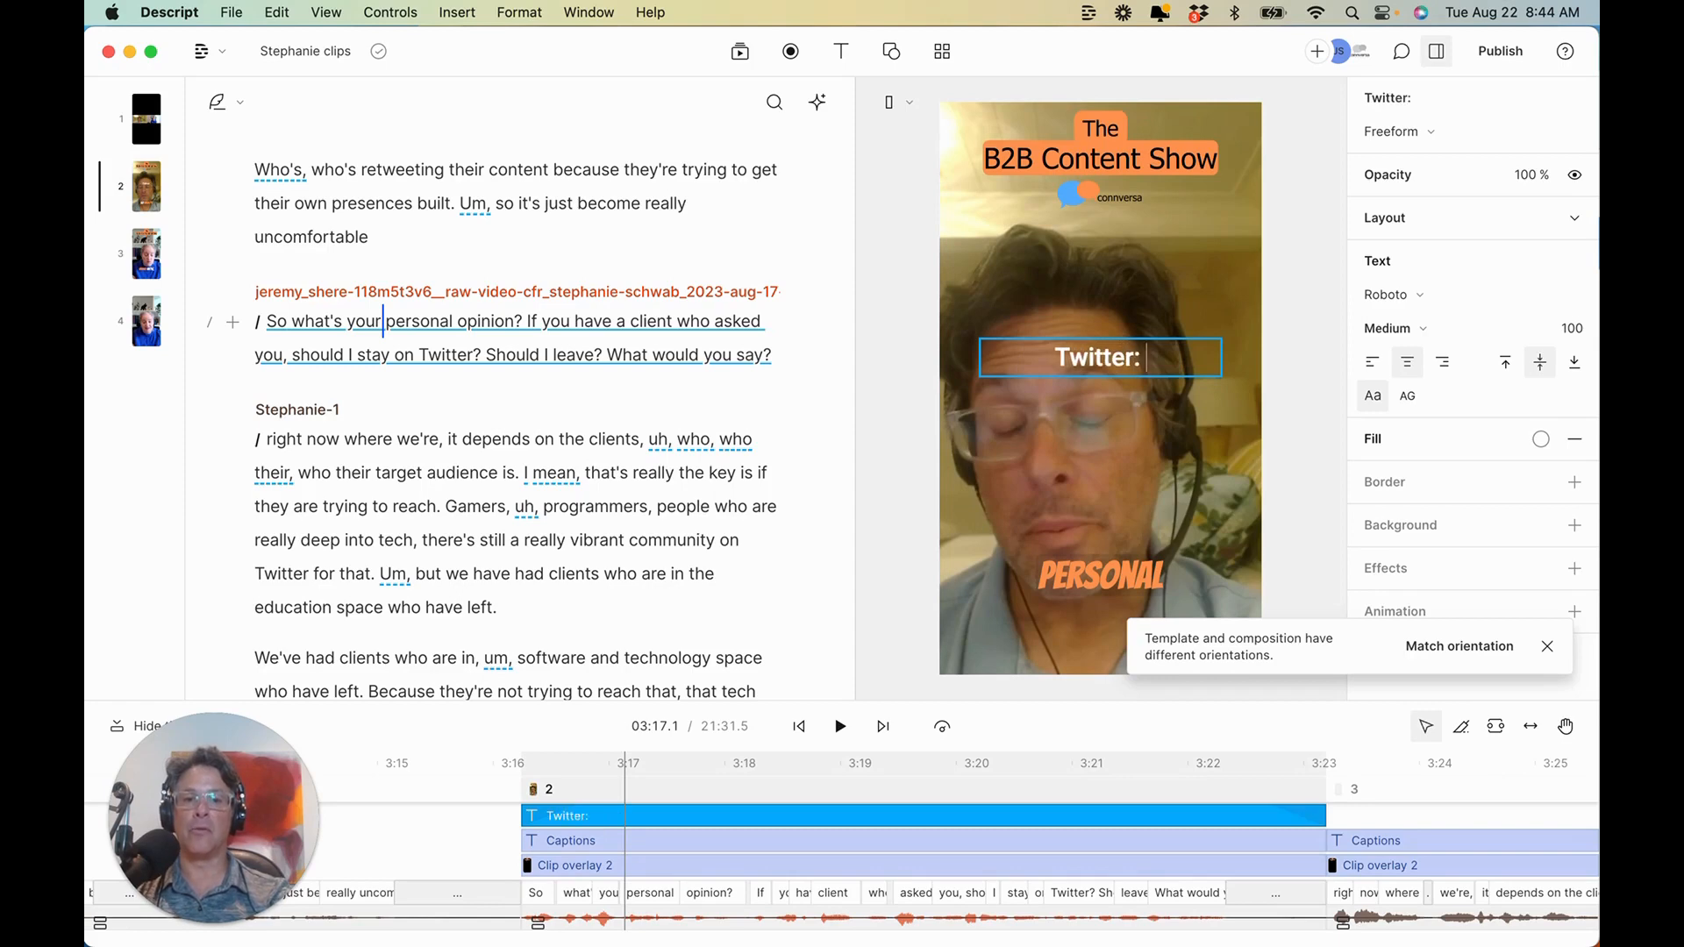
pyautogui.write(' Should I Stay or Should I Go?')
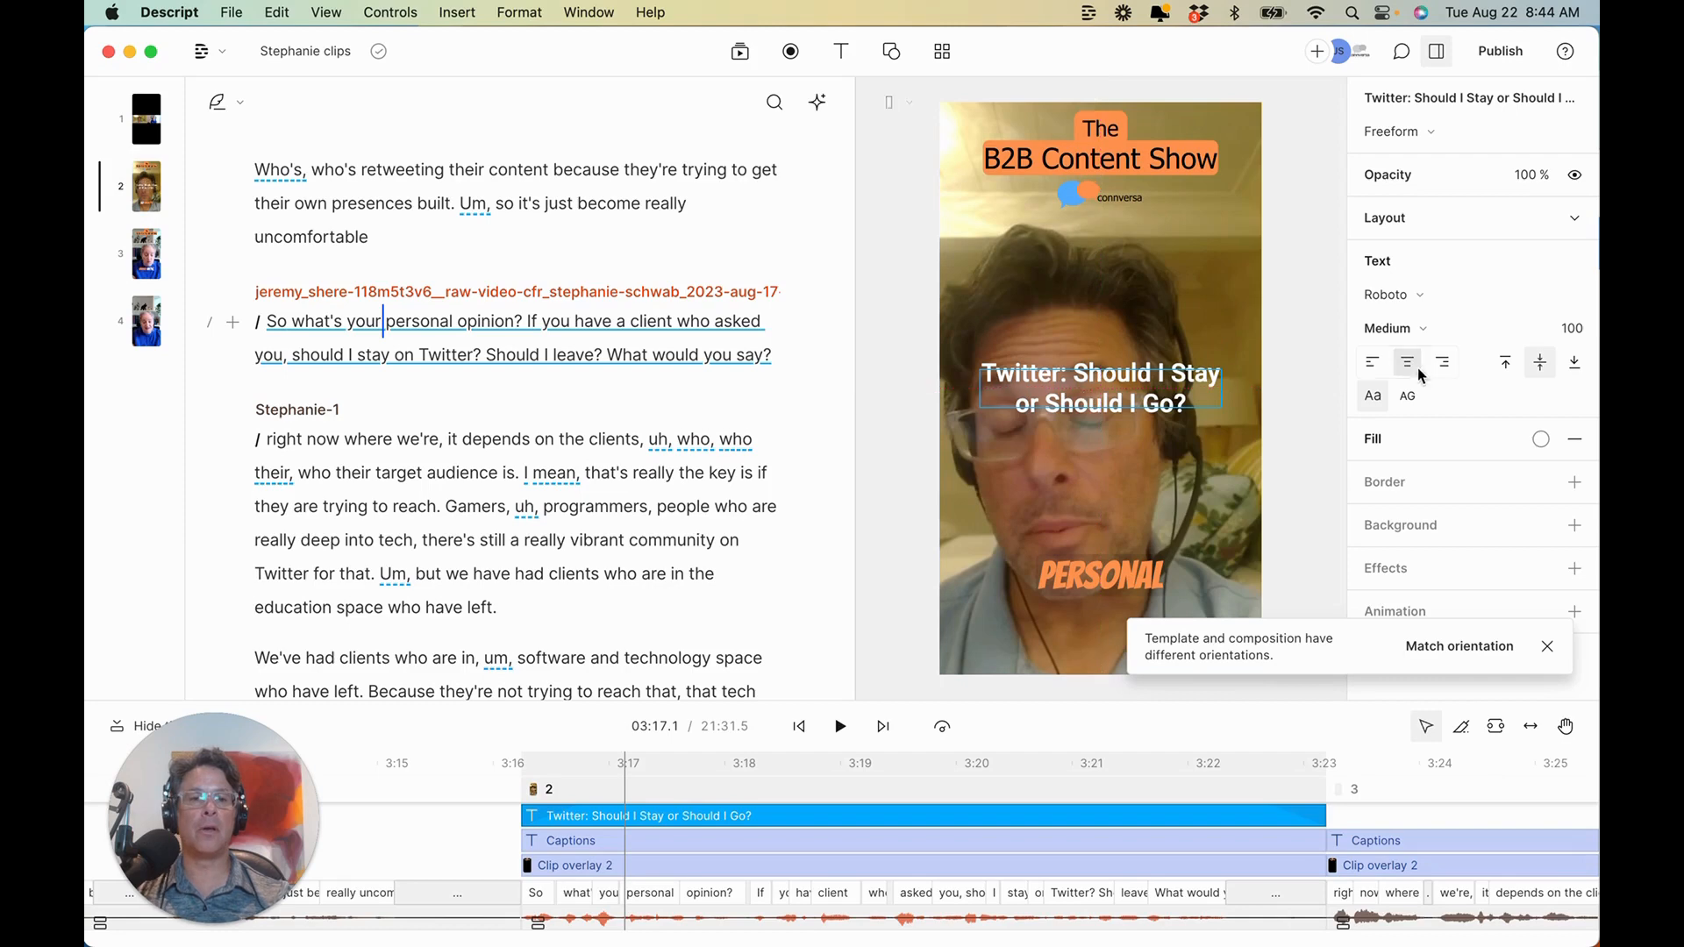
# Set the title's font to Bangers and its size to 122.
pyautogui.click(1423, 297)
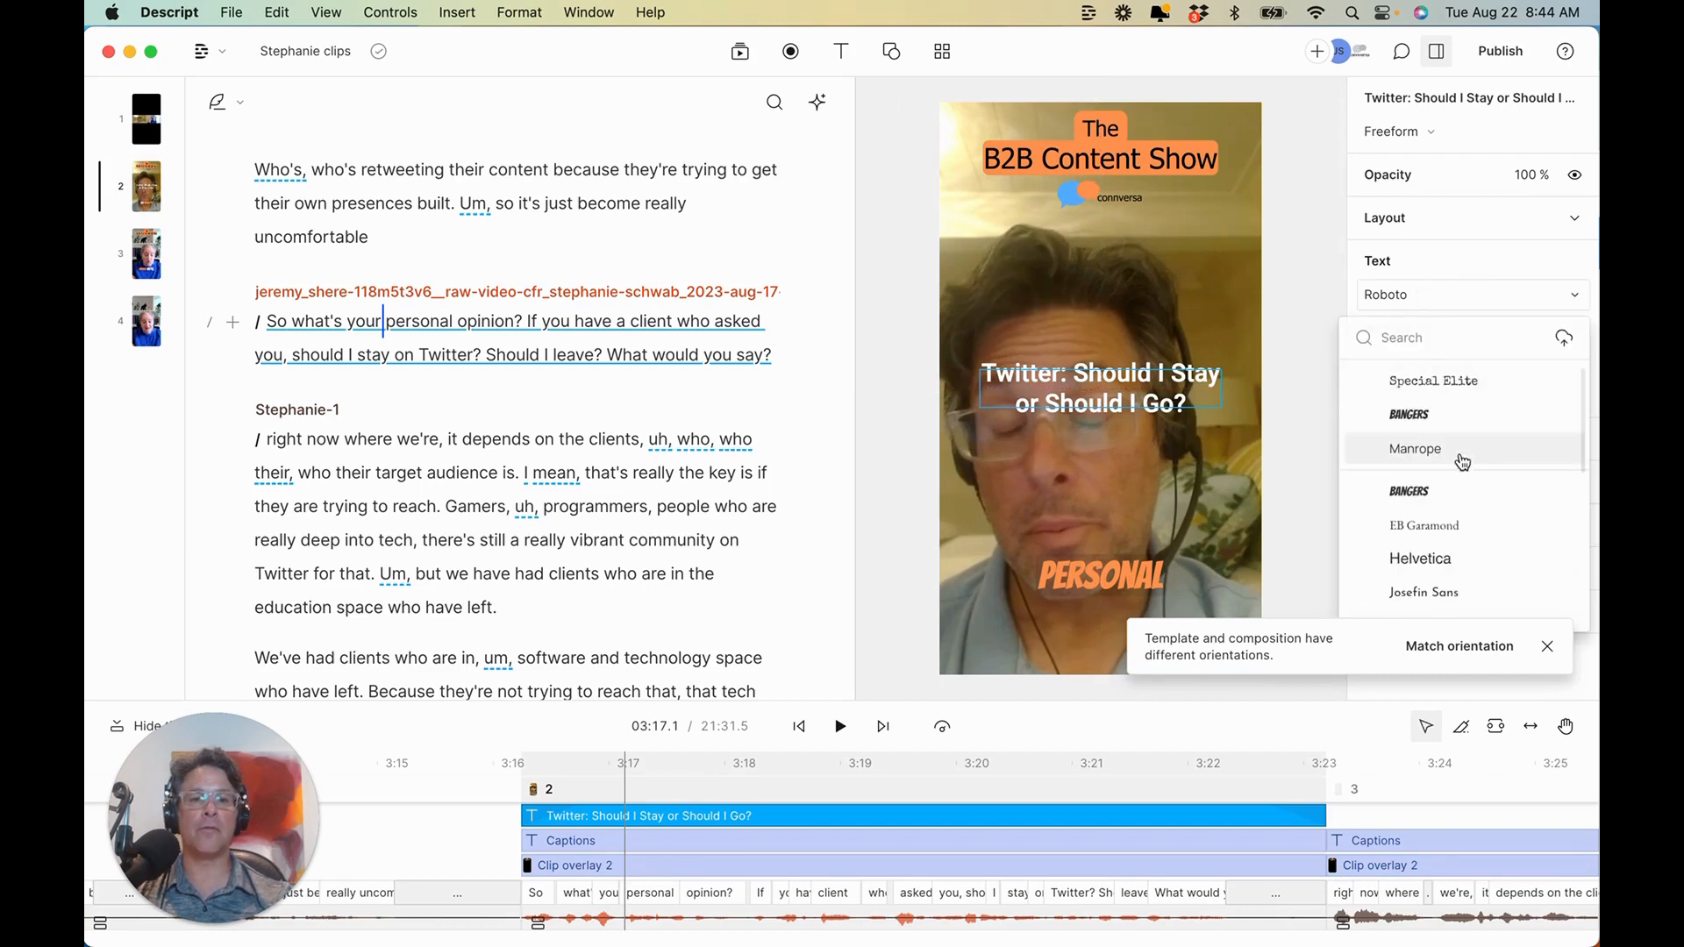
pyautogui.click(1441, 418)
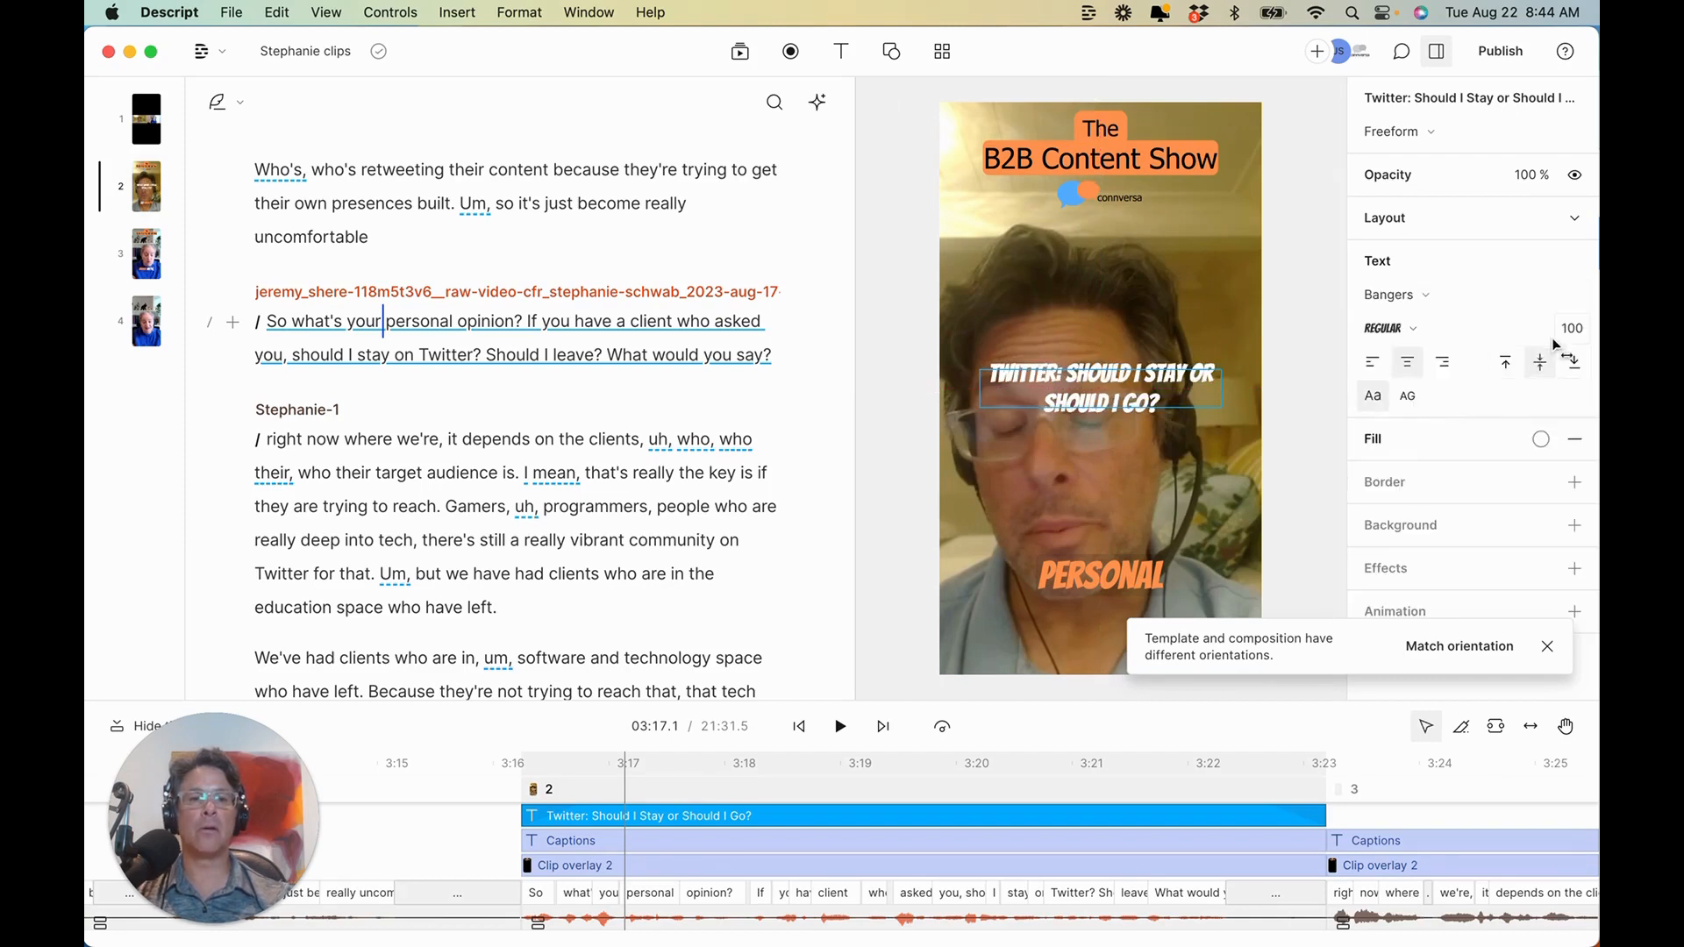
pyautogui.moveTo(1572, 330); pyautogui.dragTo(109, 326)
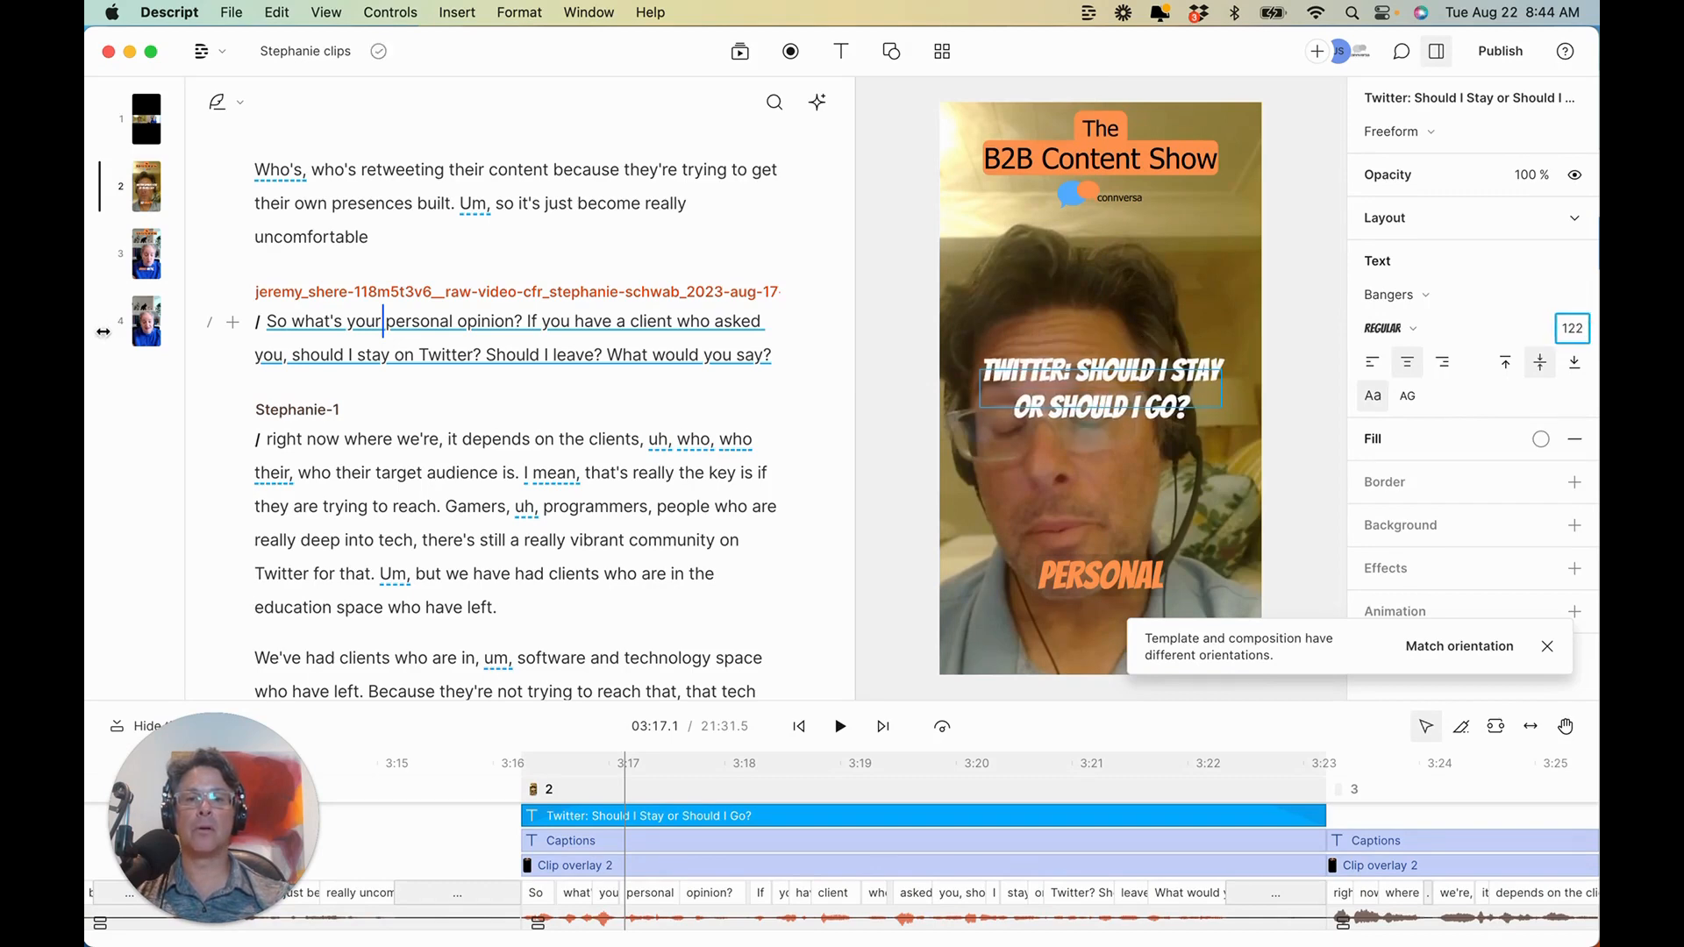
# Try a dark grey fill (343434) on the title and return it to white (ffffff).
pyautogui.click(1541, 439)
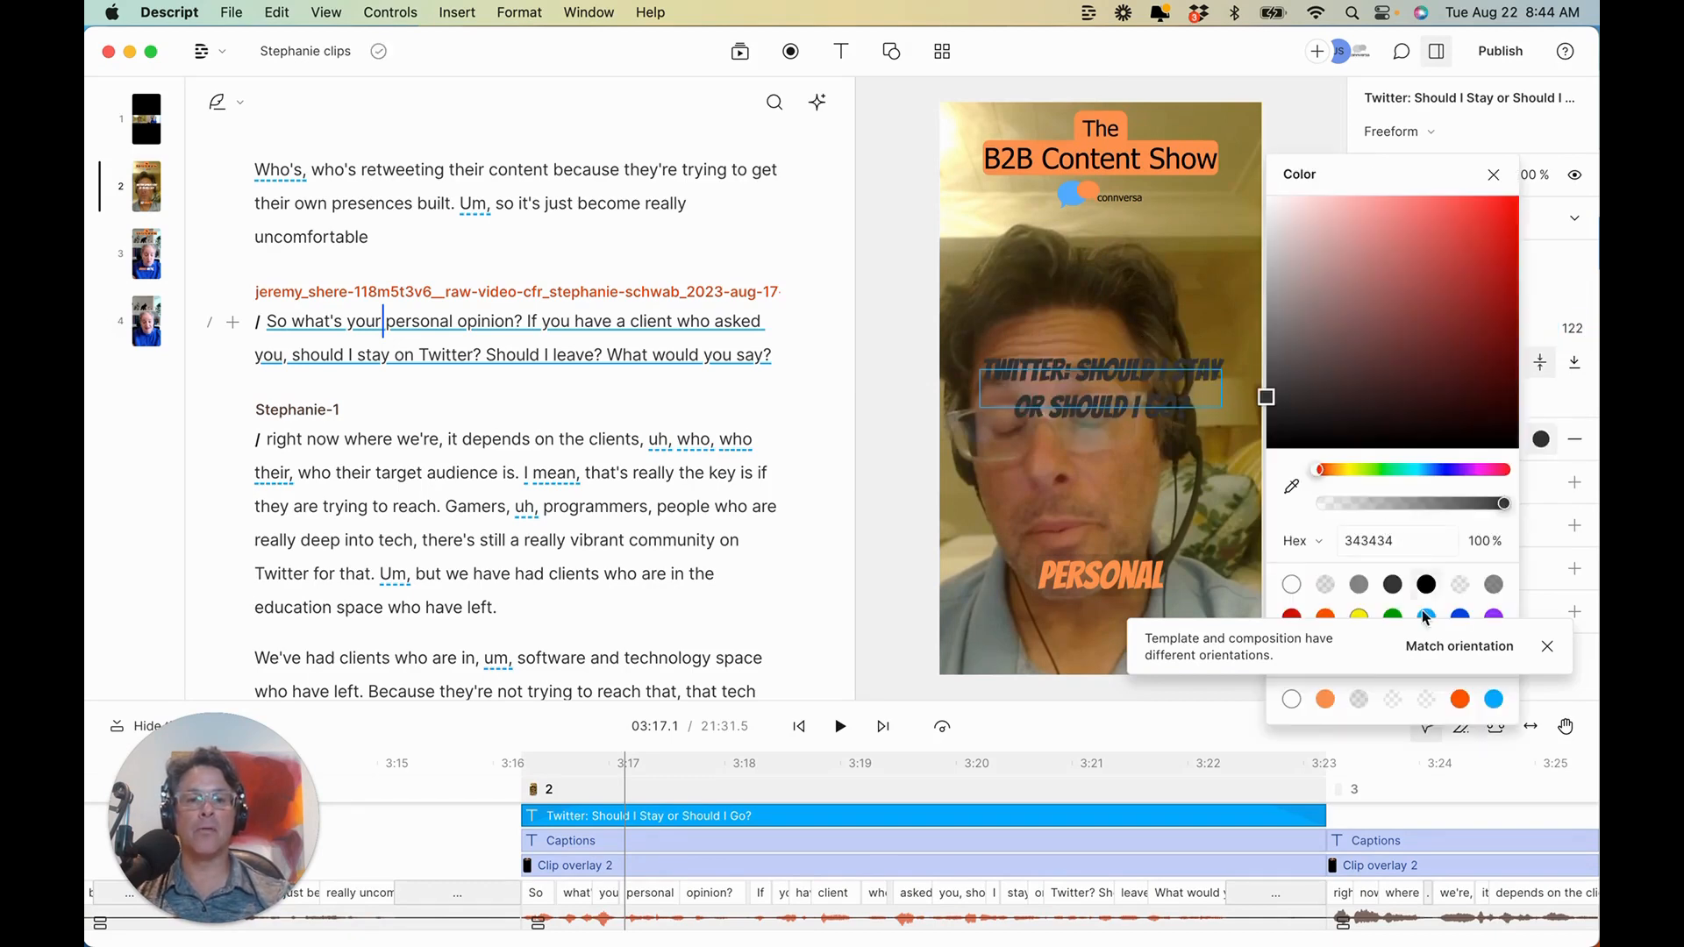
pyautogui.click(1547, 650)
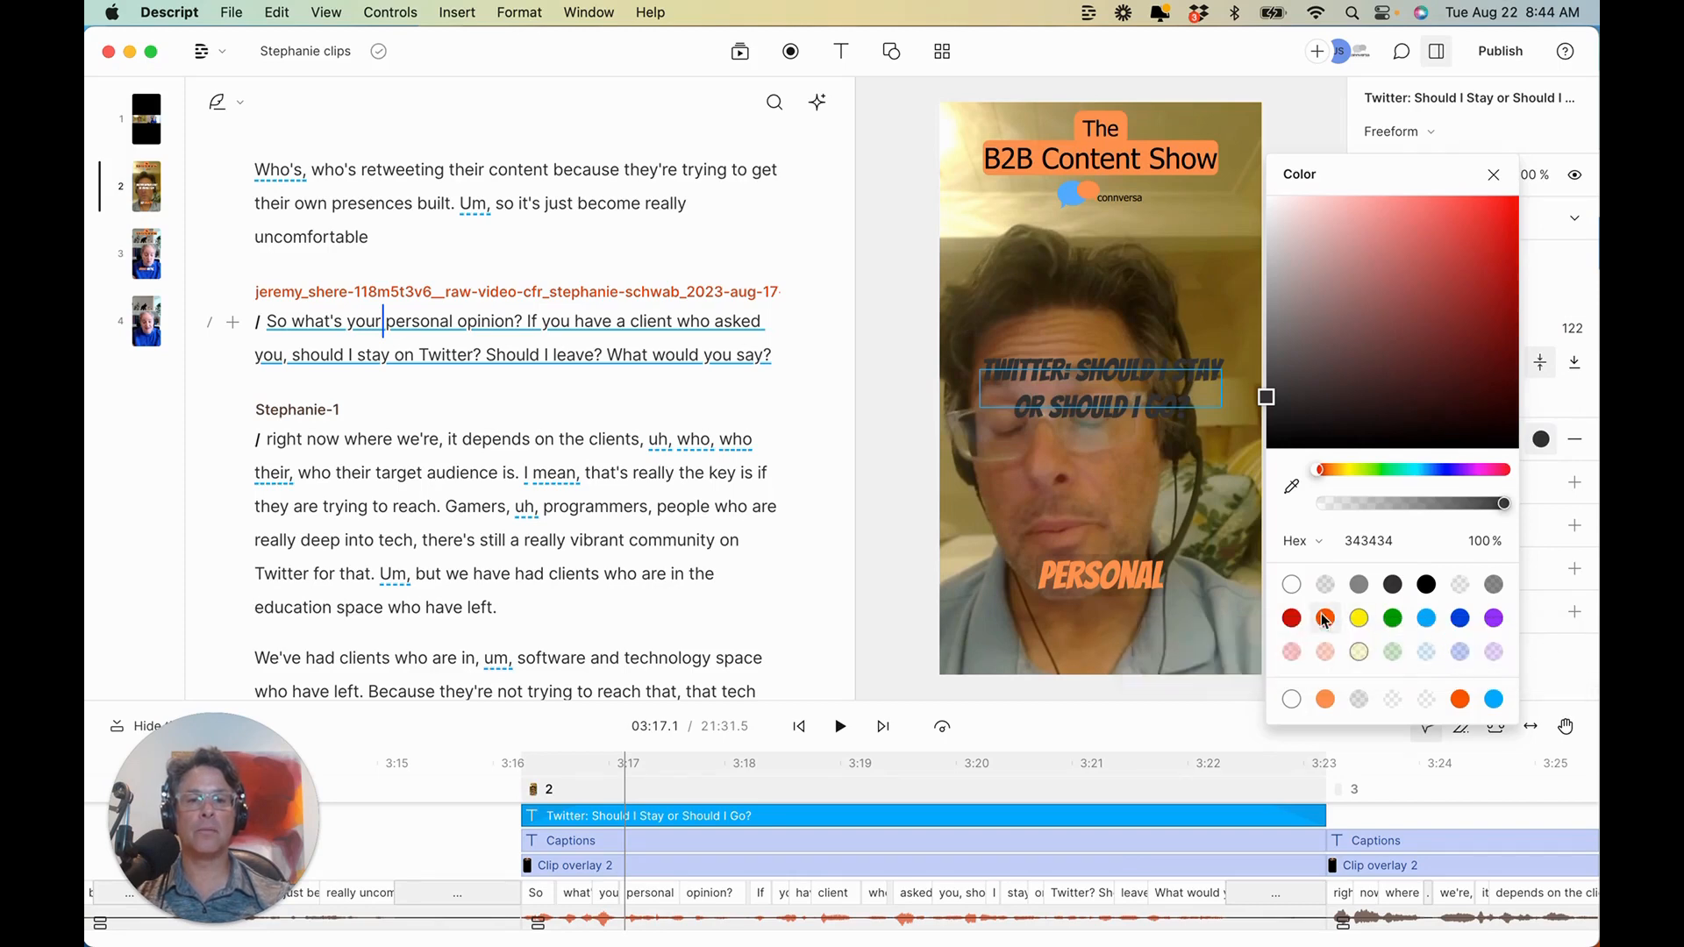
pyautogui.click(1296, 593)
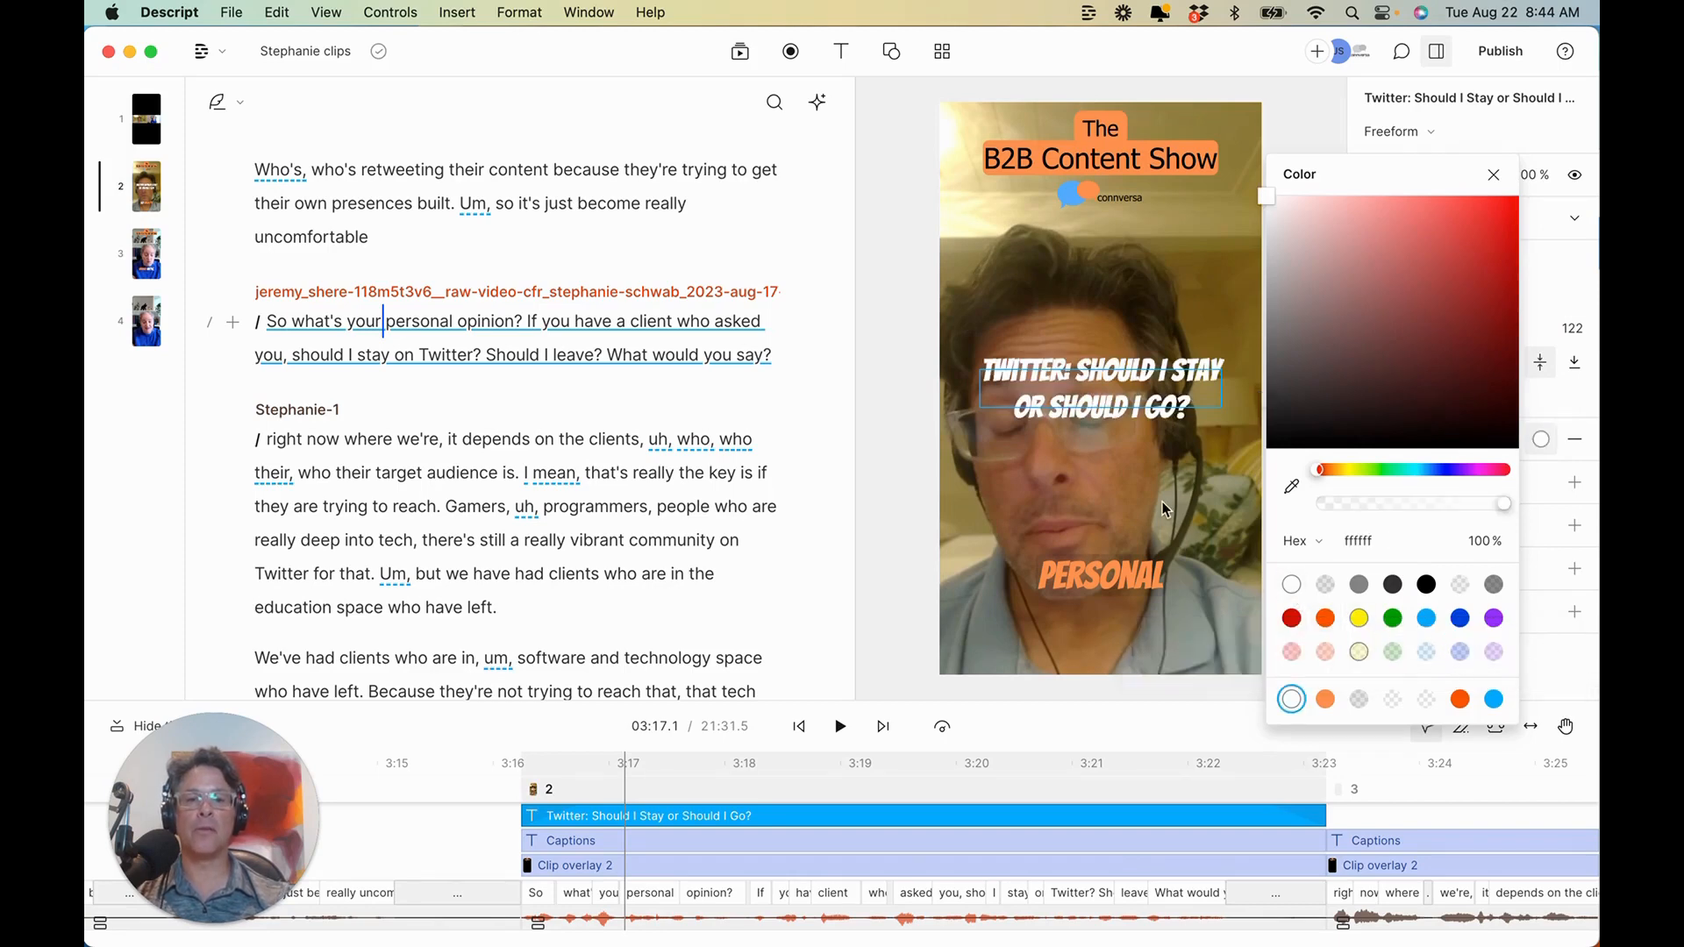
pyautogui.click(1137, 498)
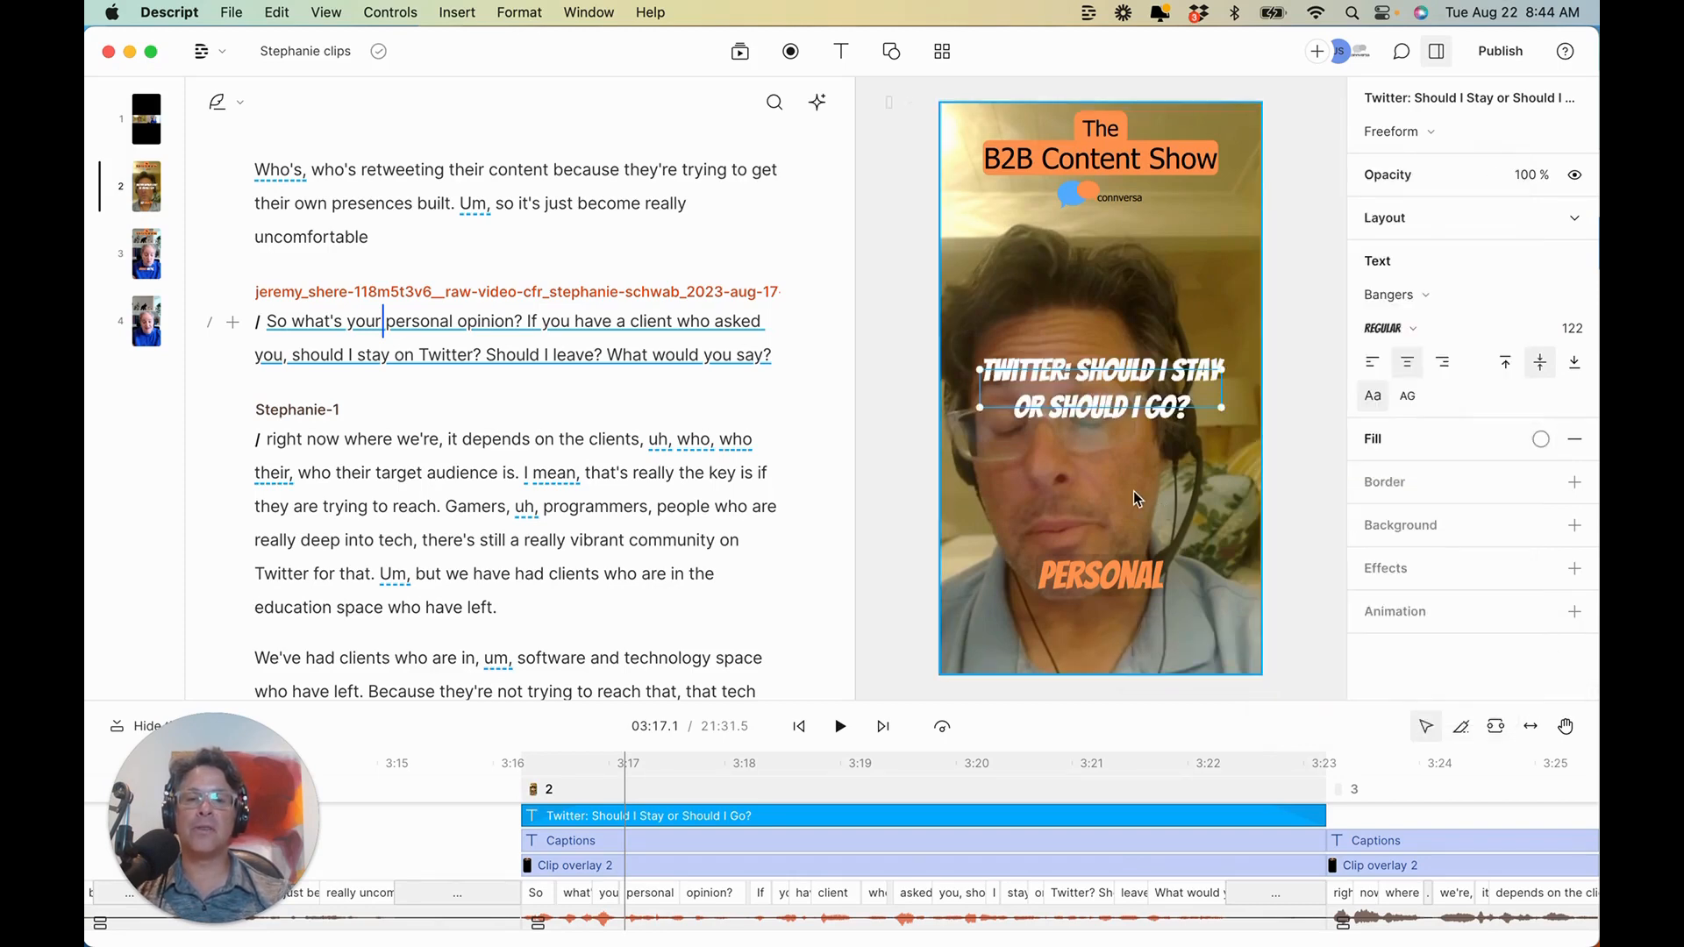
pyautogui.click(1111, 261)
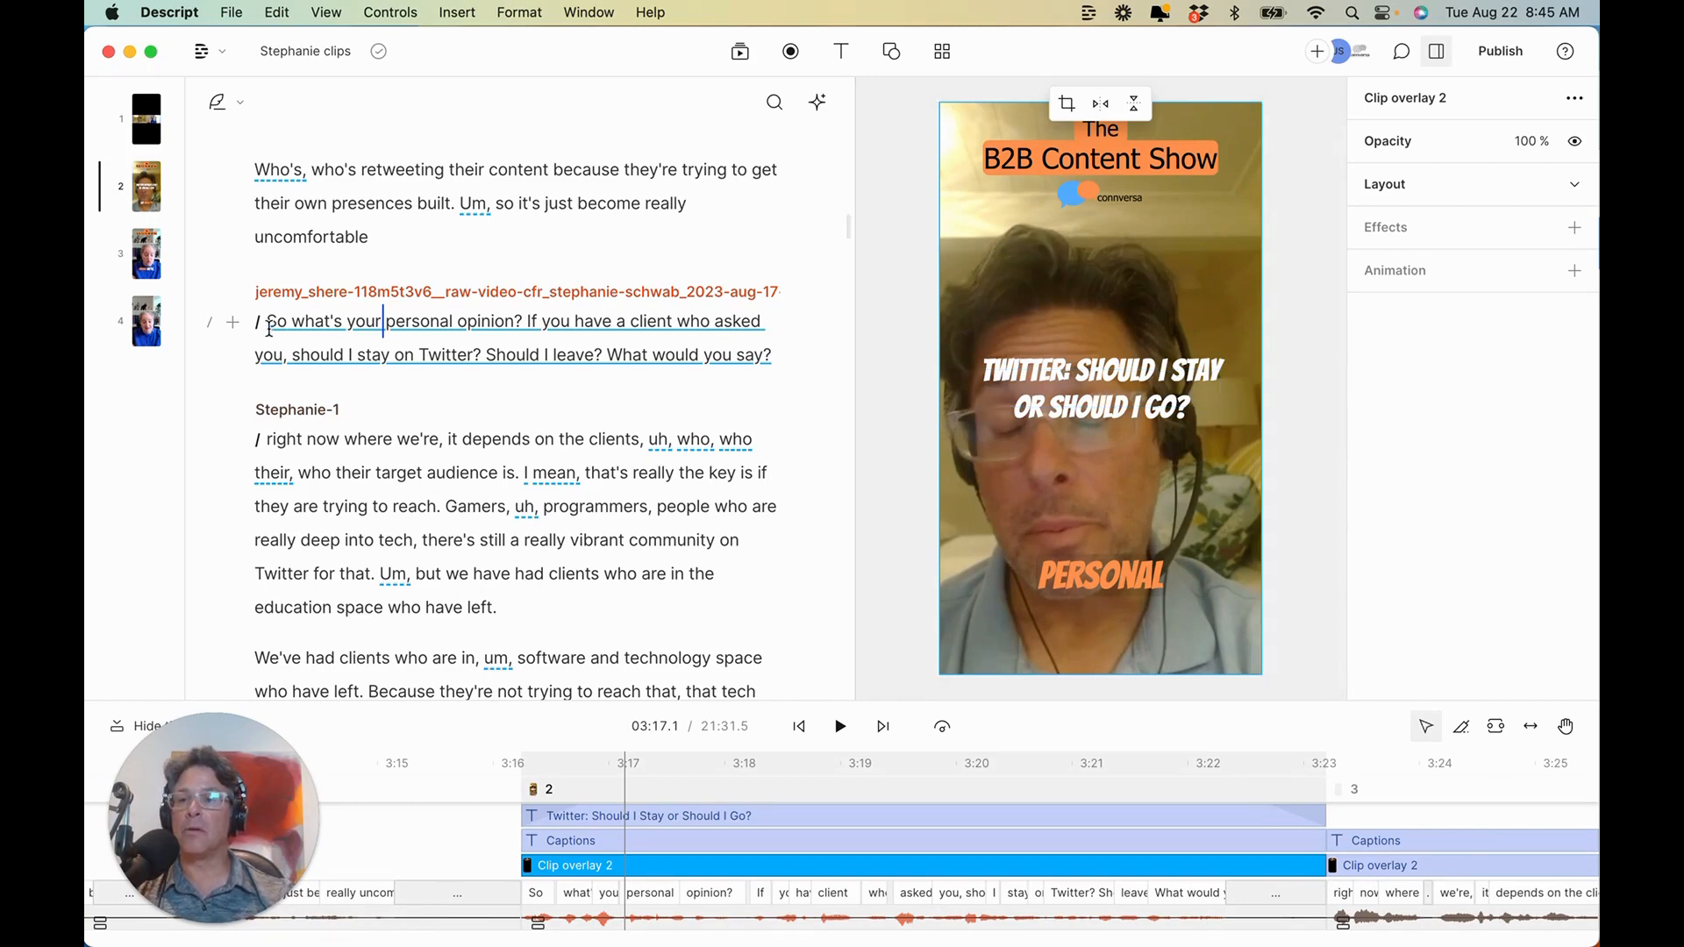
# Play the second scene from "So what's your personal opinion?" to review the title animation, and return to its start.
pyautogui.click(268, 327)
pyautogui.press('space')
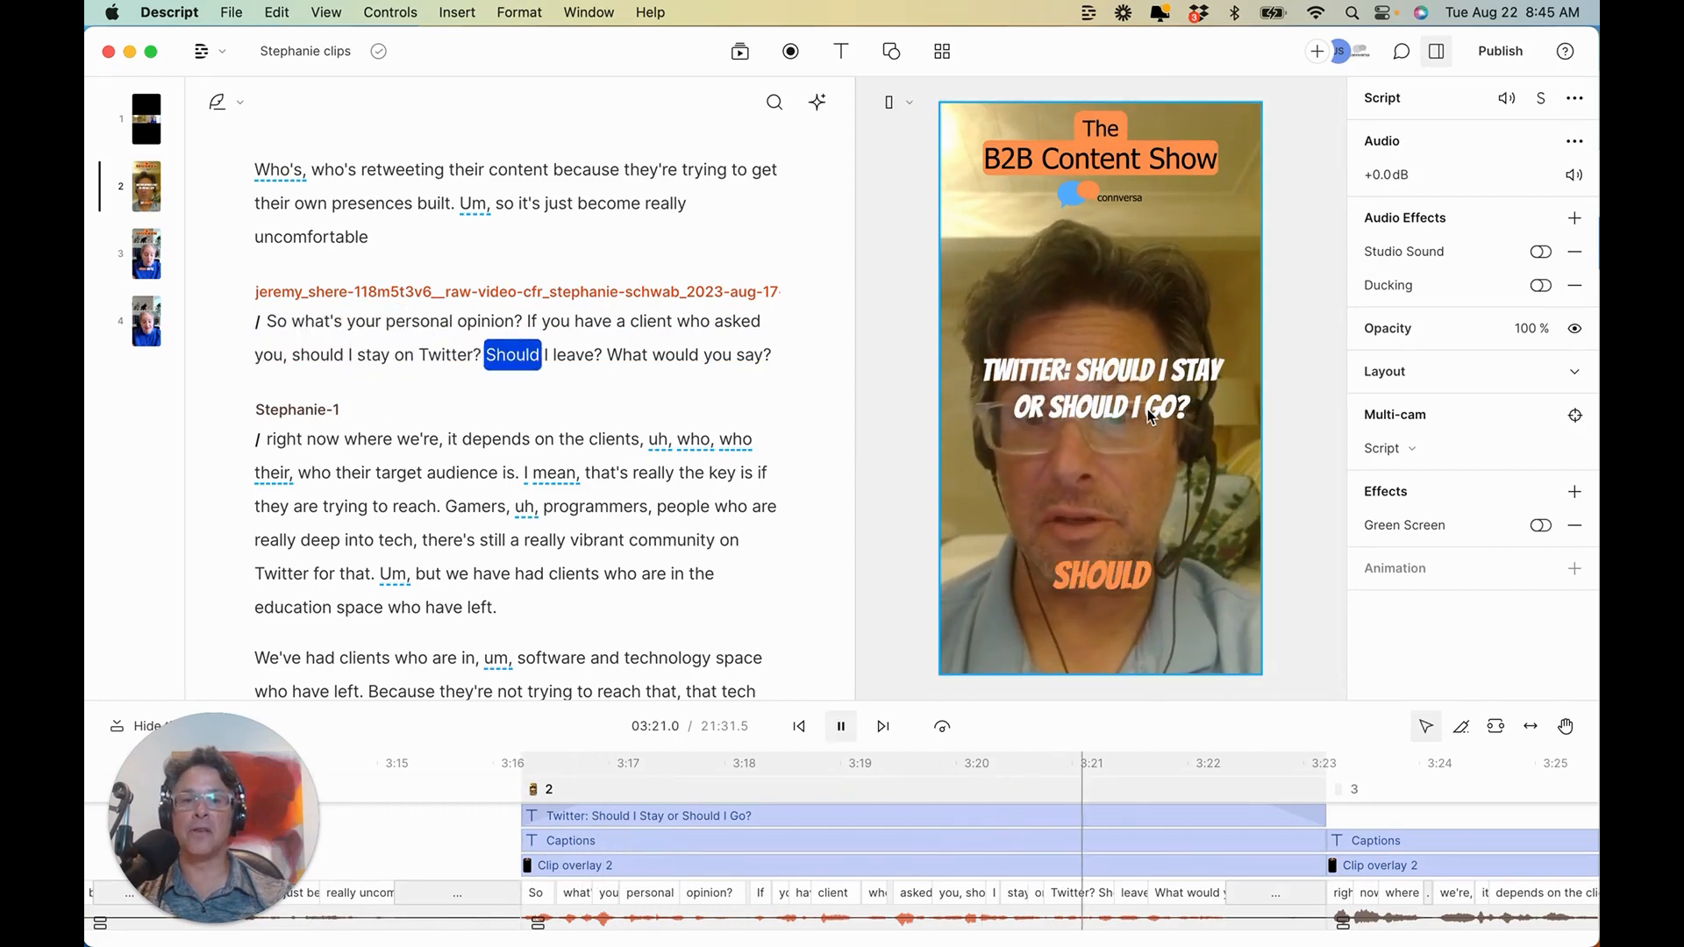
pyautogui.press('space')
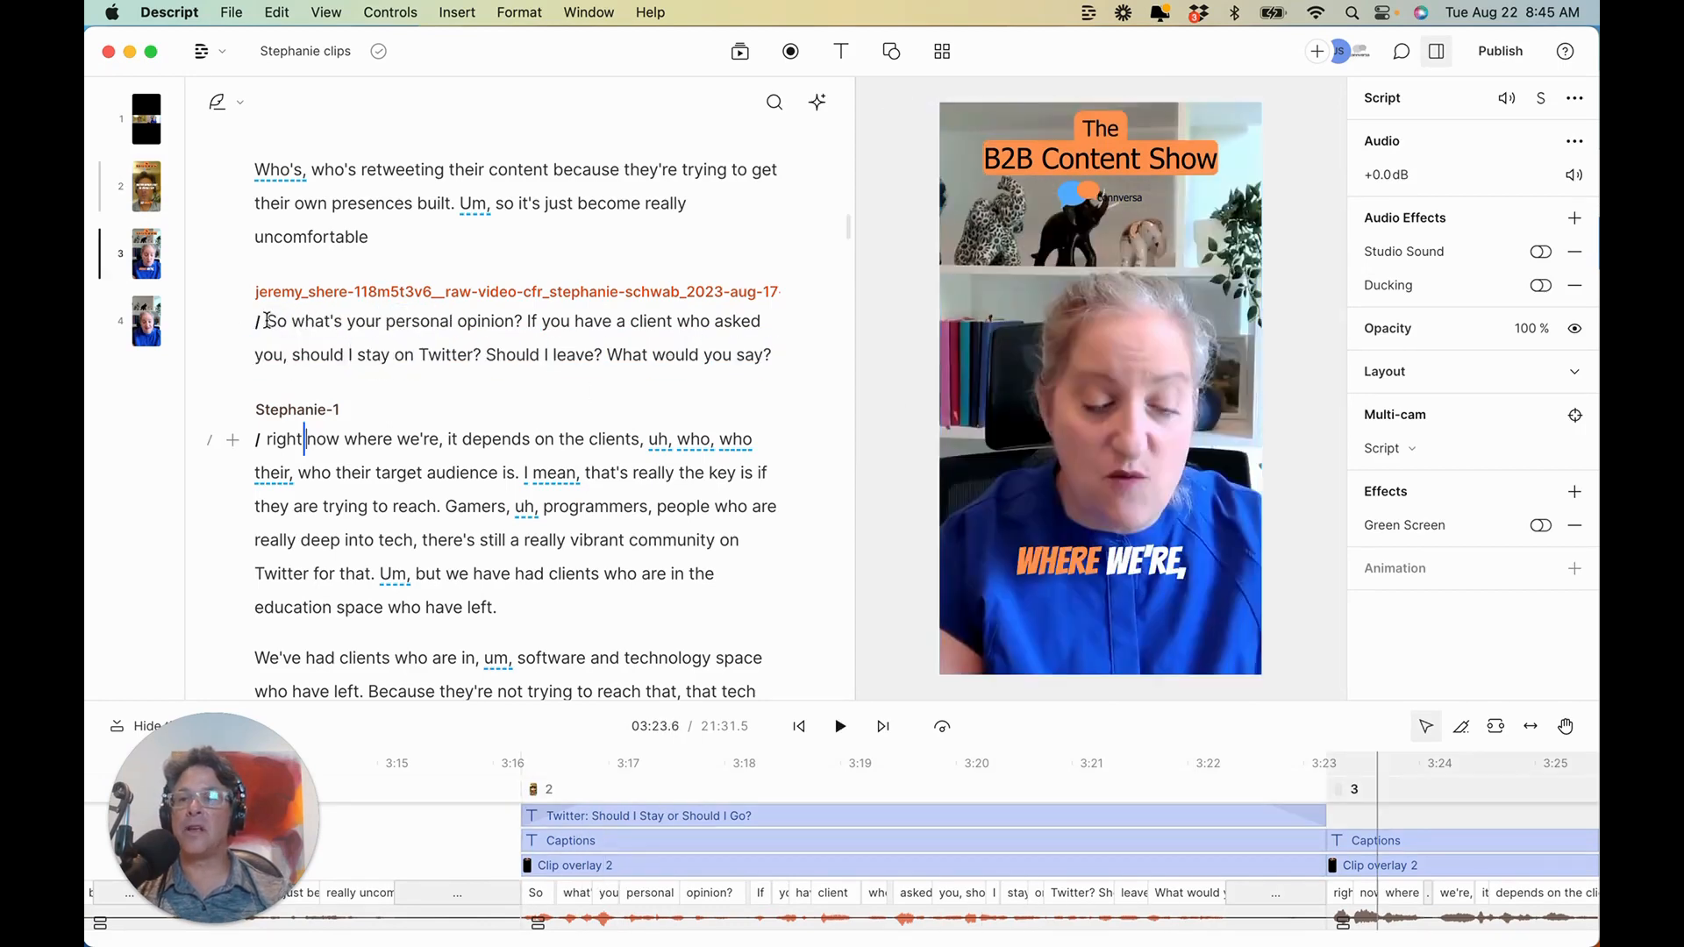
pyautogui.click(272, 321)
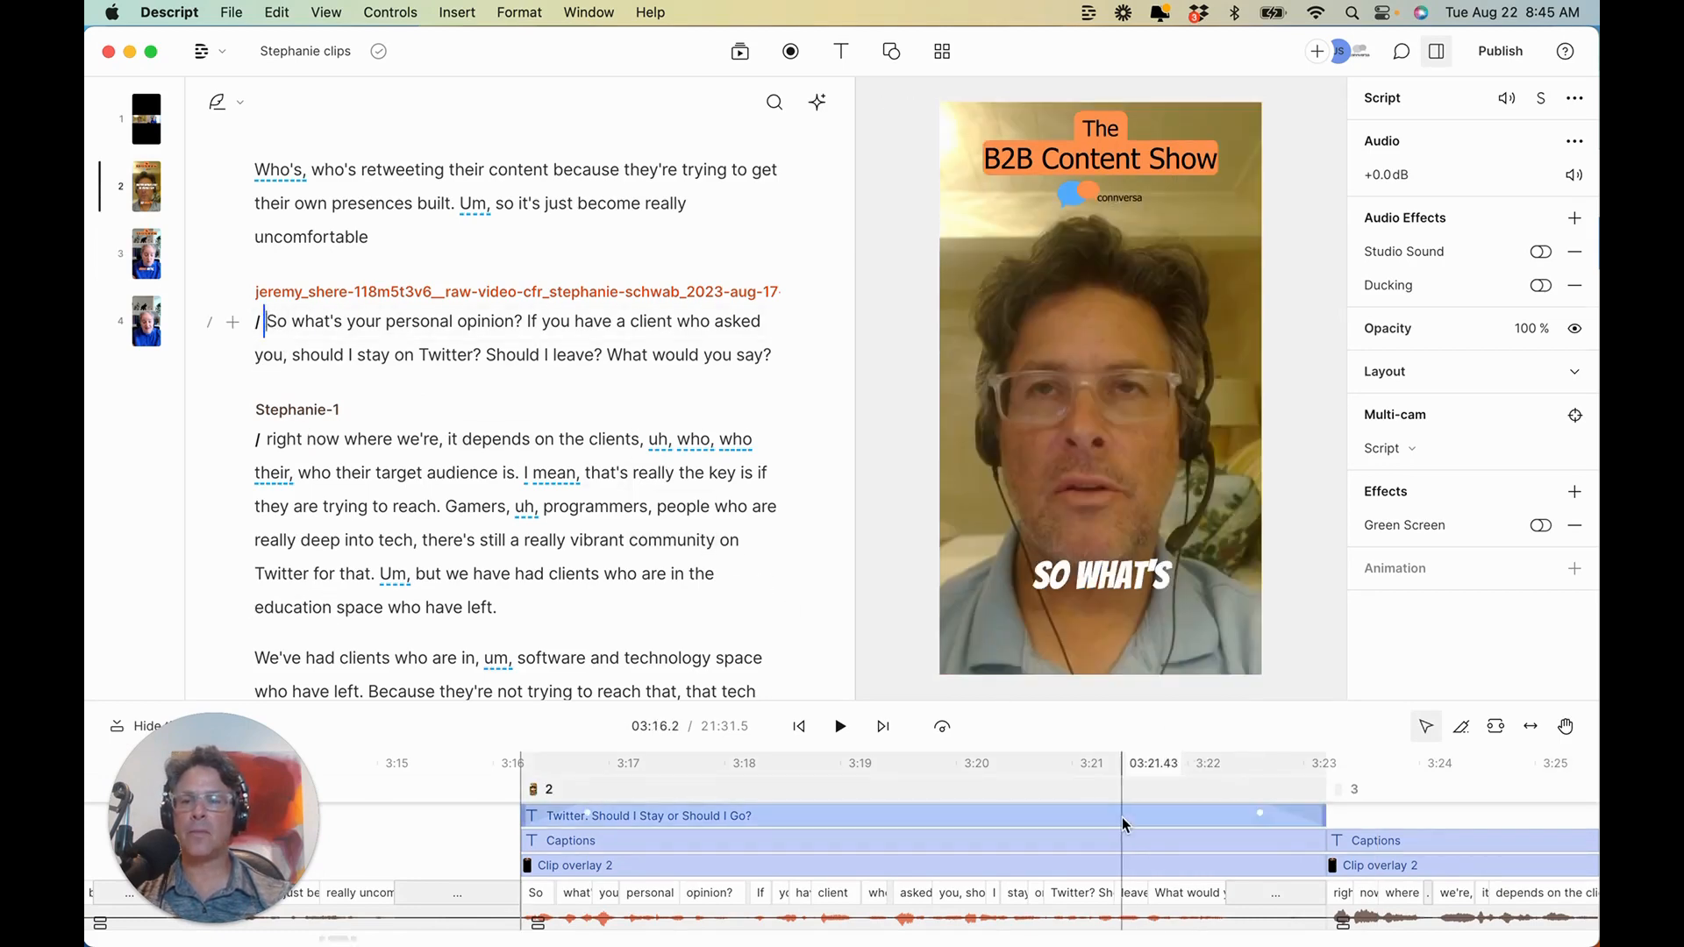
# Shorten the title in the second scene so it ends at about 03:20.0, just before "should I stay on Twitter?".
pyautogui.click(1083, 816)
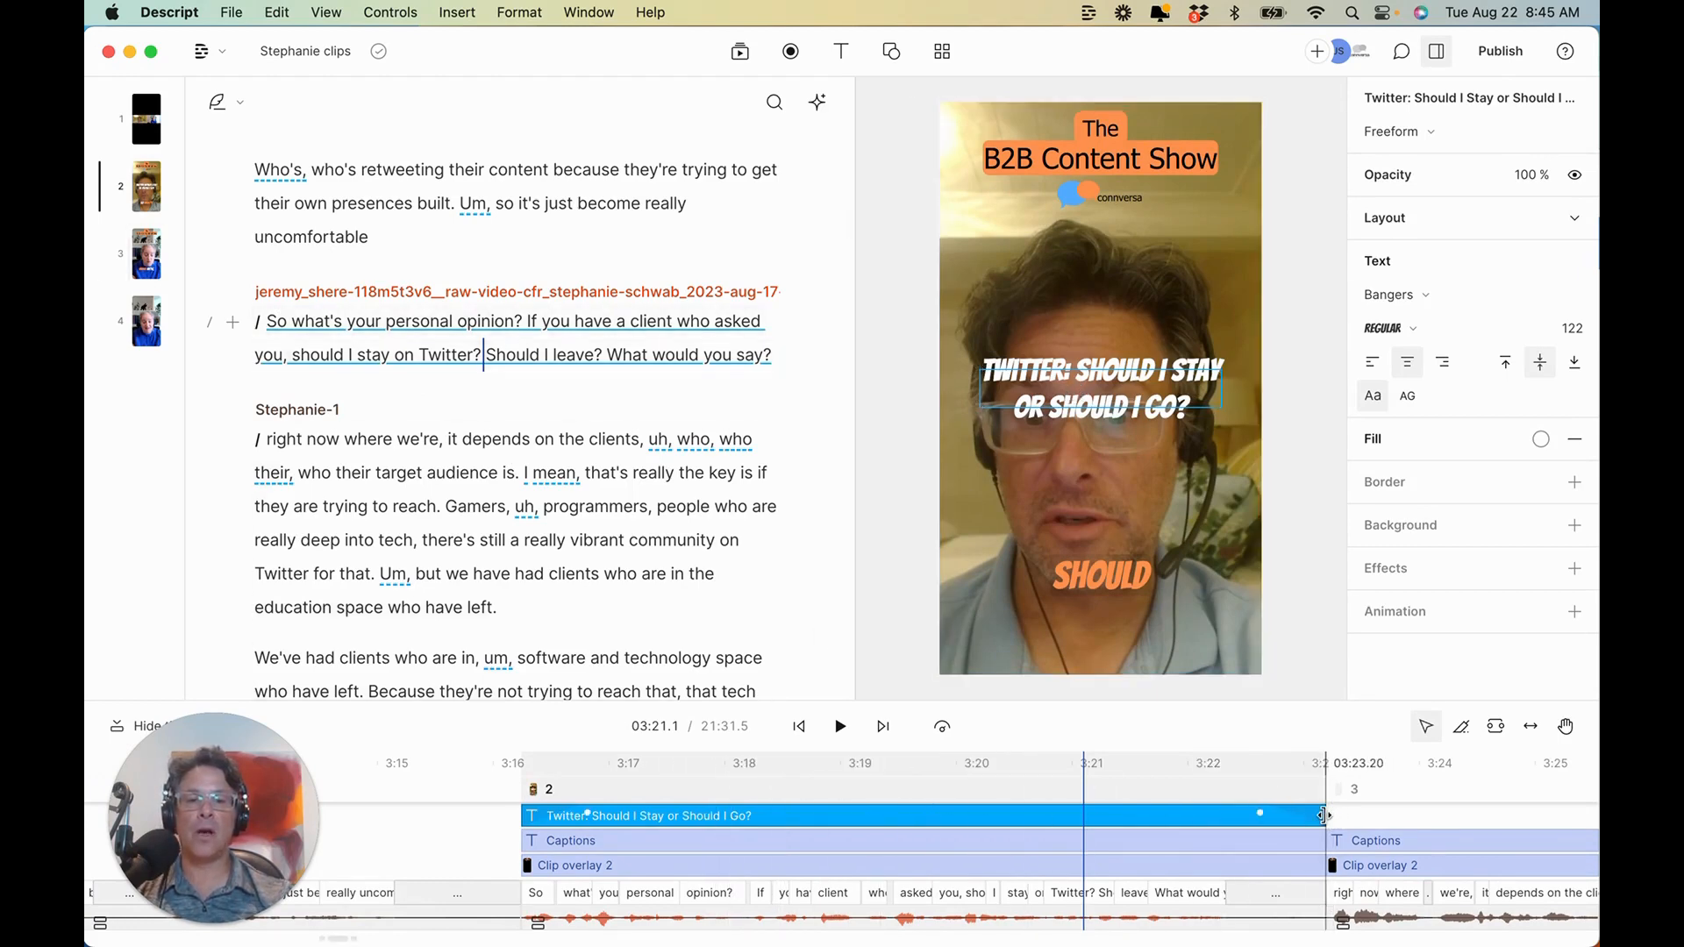
pyautogui.click(773, 822)
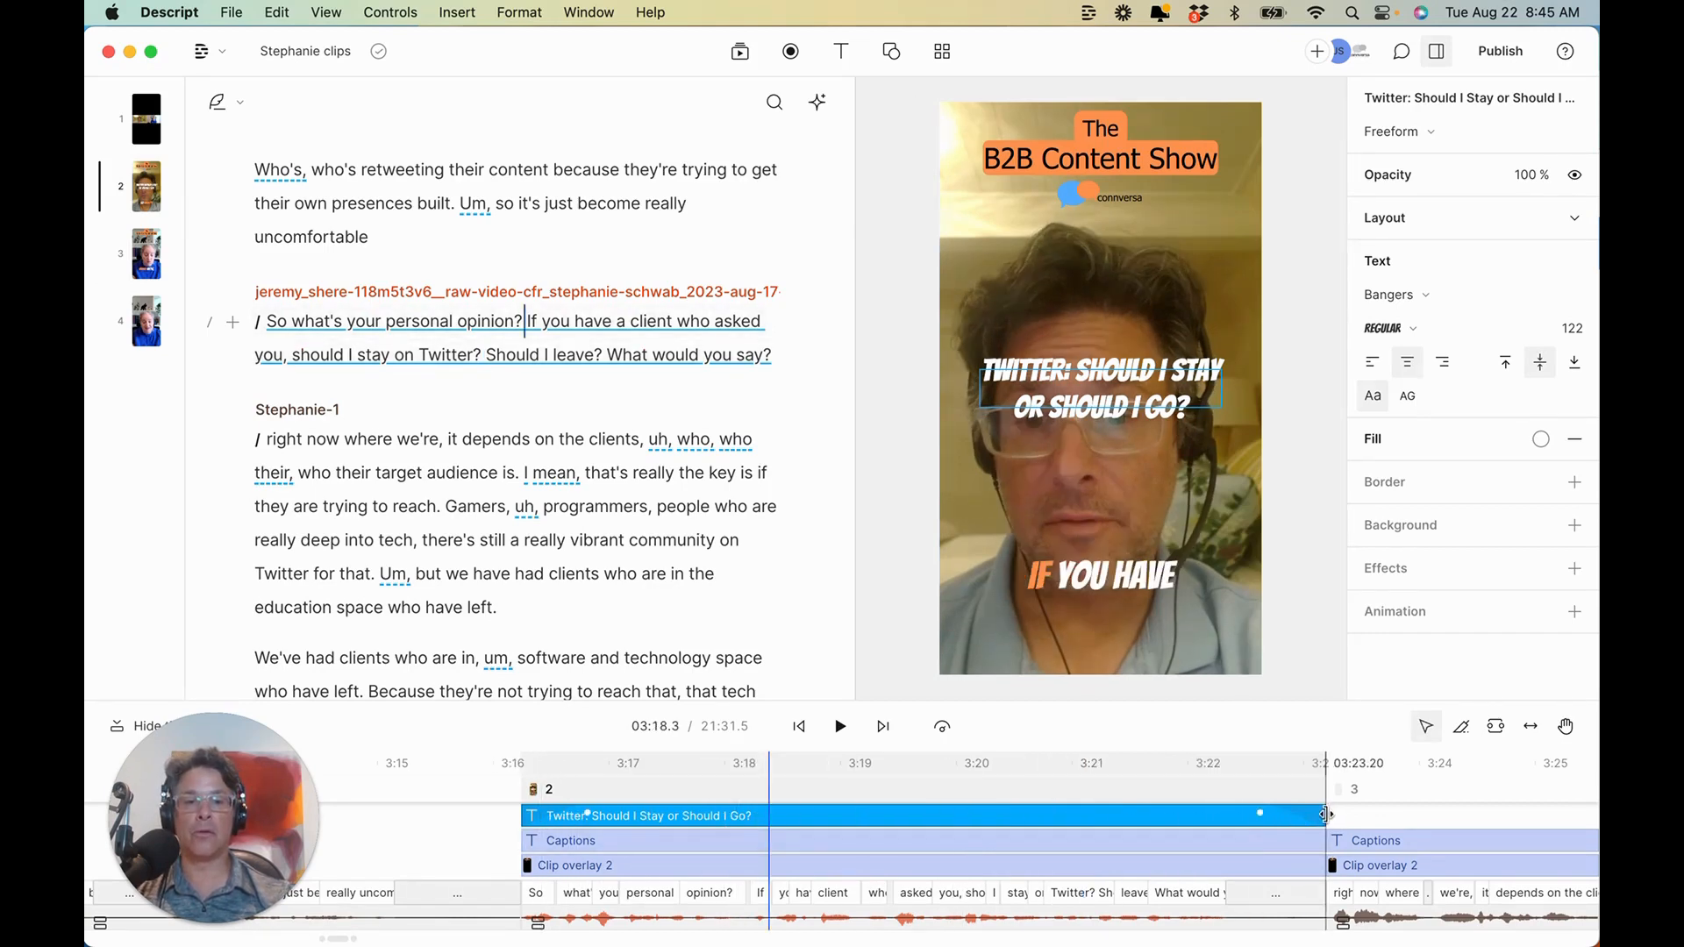
pyautogui.moveTo(1324, 817); pyautogui.dragTo(956, 826)
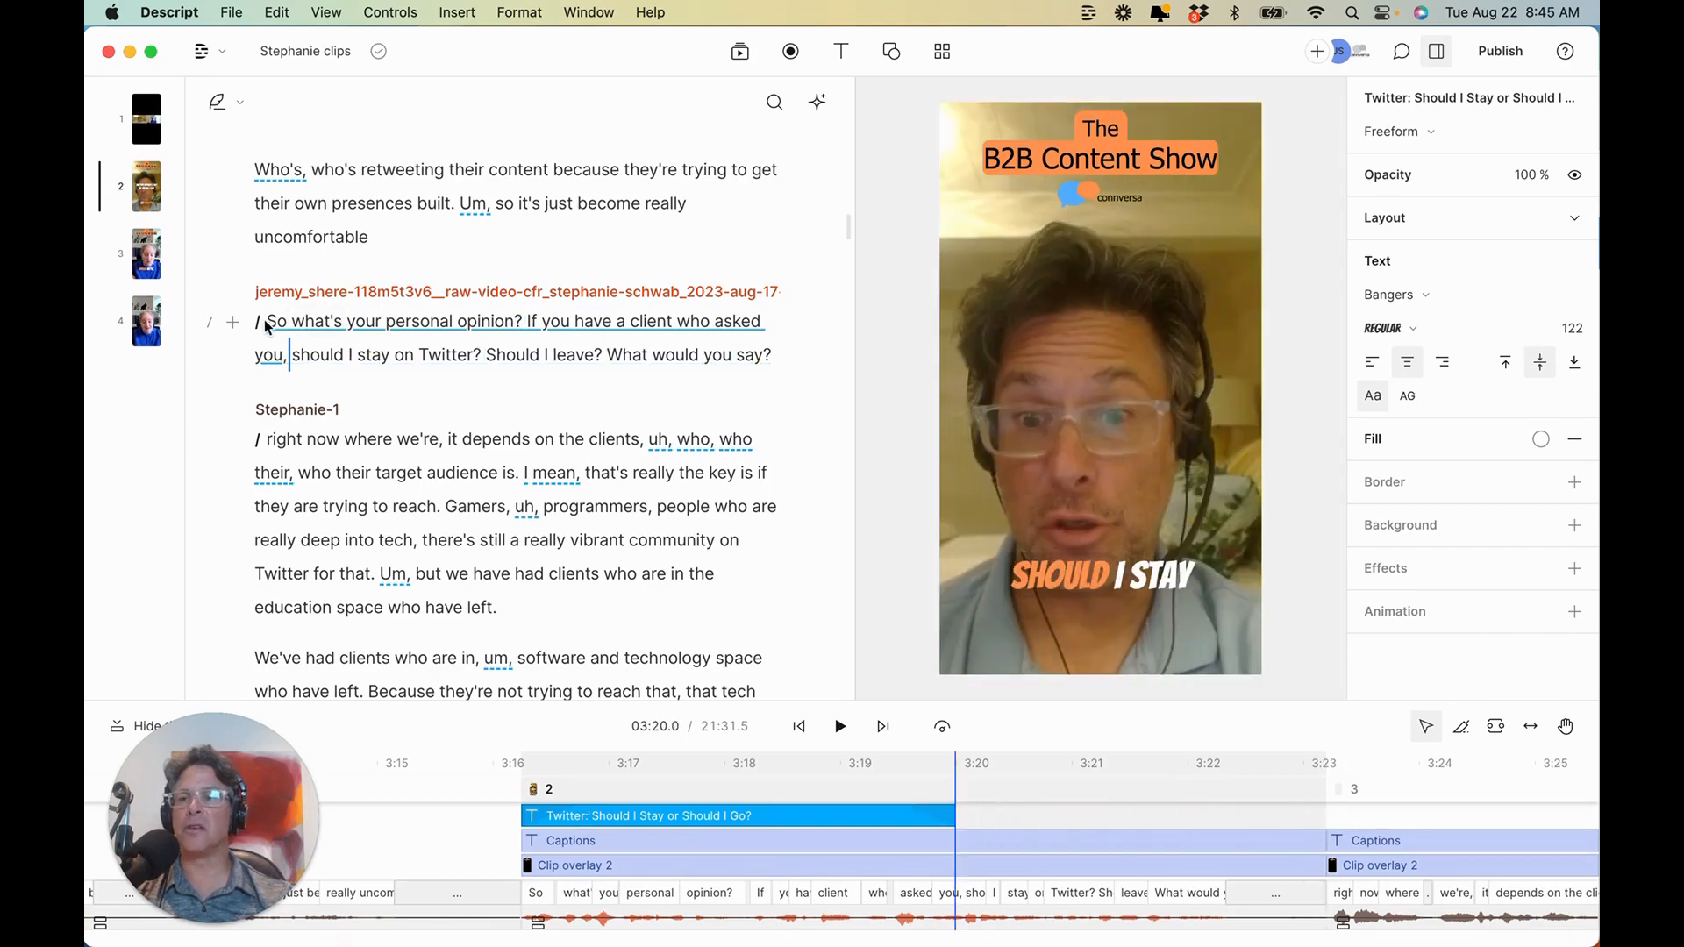
# Play the second scene from "So what's your personal opinion?" to review the shortened title's timing and animation.
pyautogui.click(271, 321)
pyautogui.press('space')
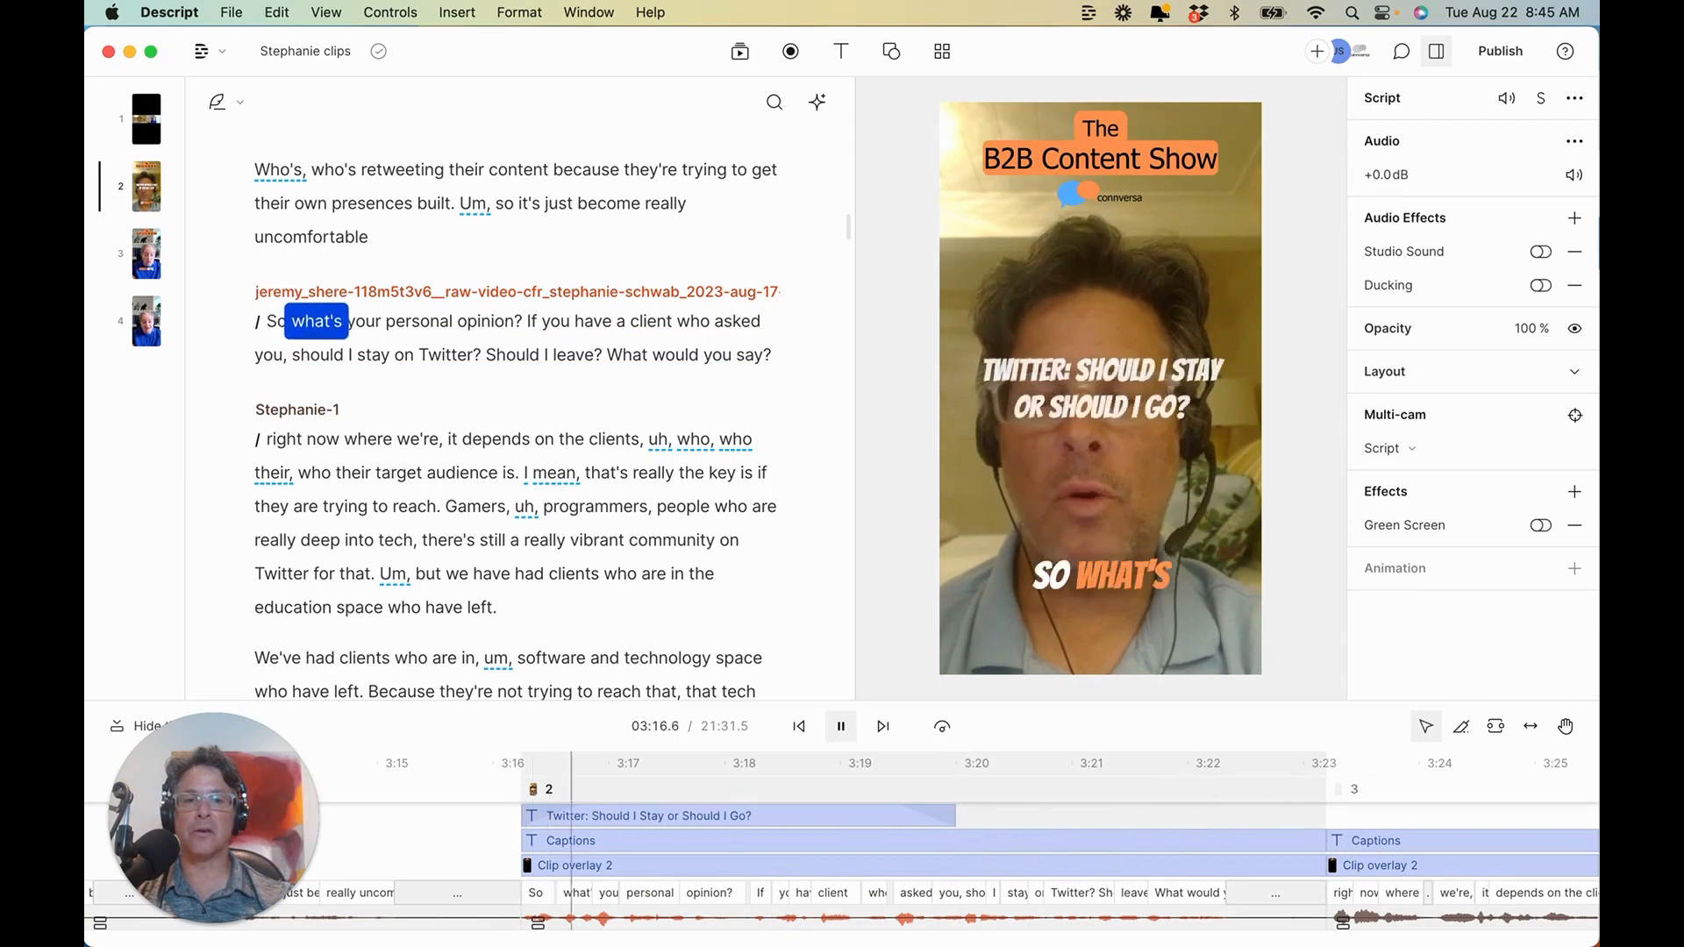
pyautogui.press('space')
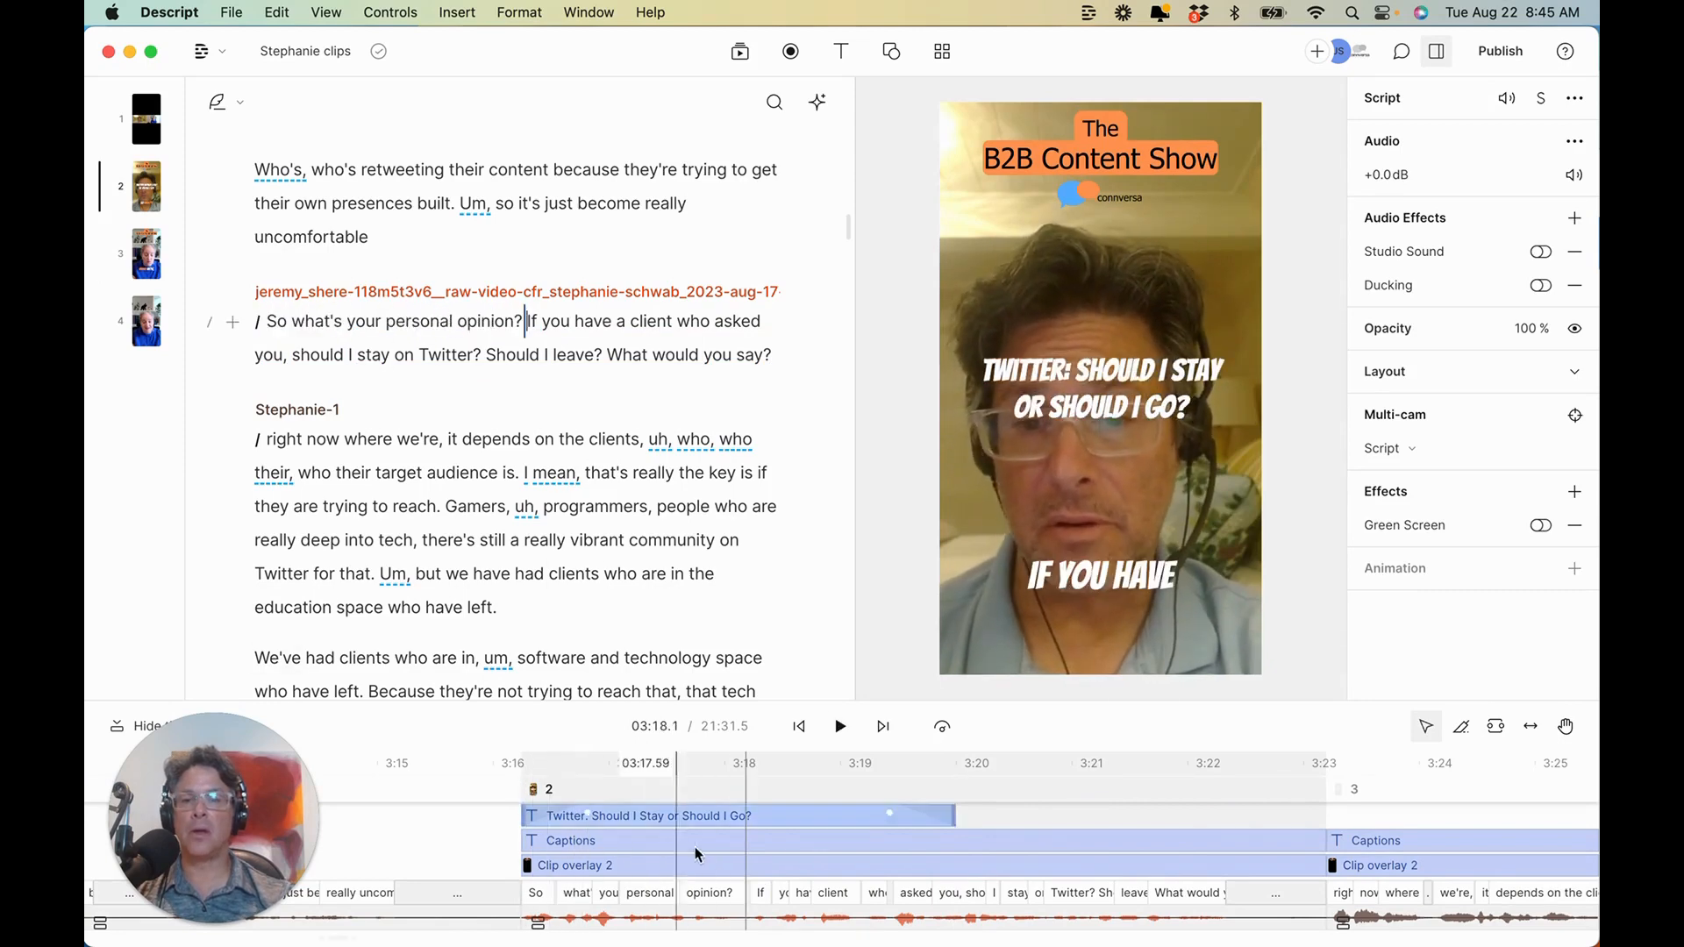
pyautogui.click(721, 817)
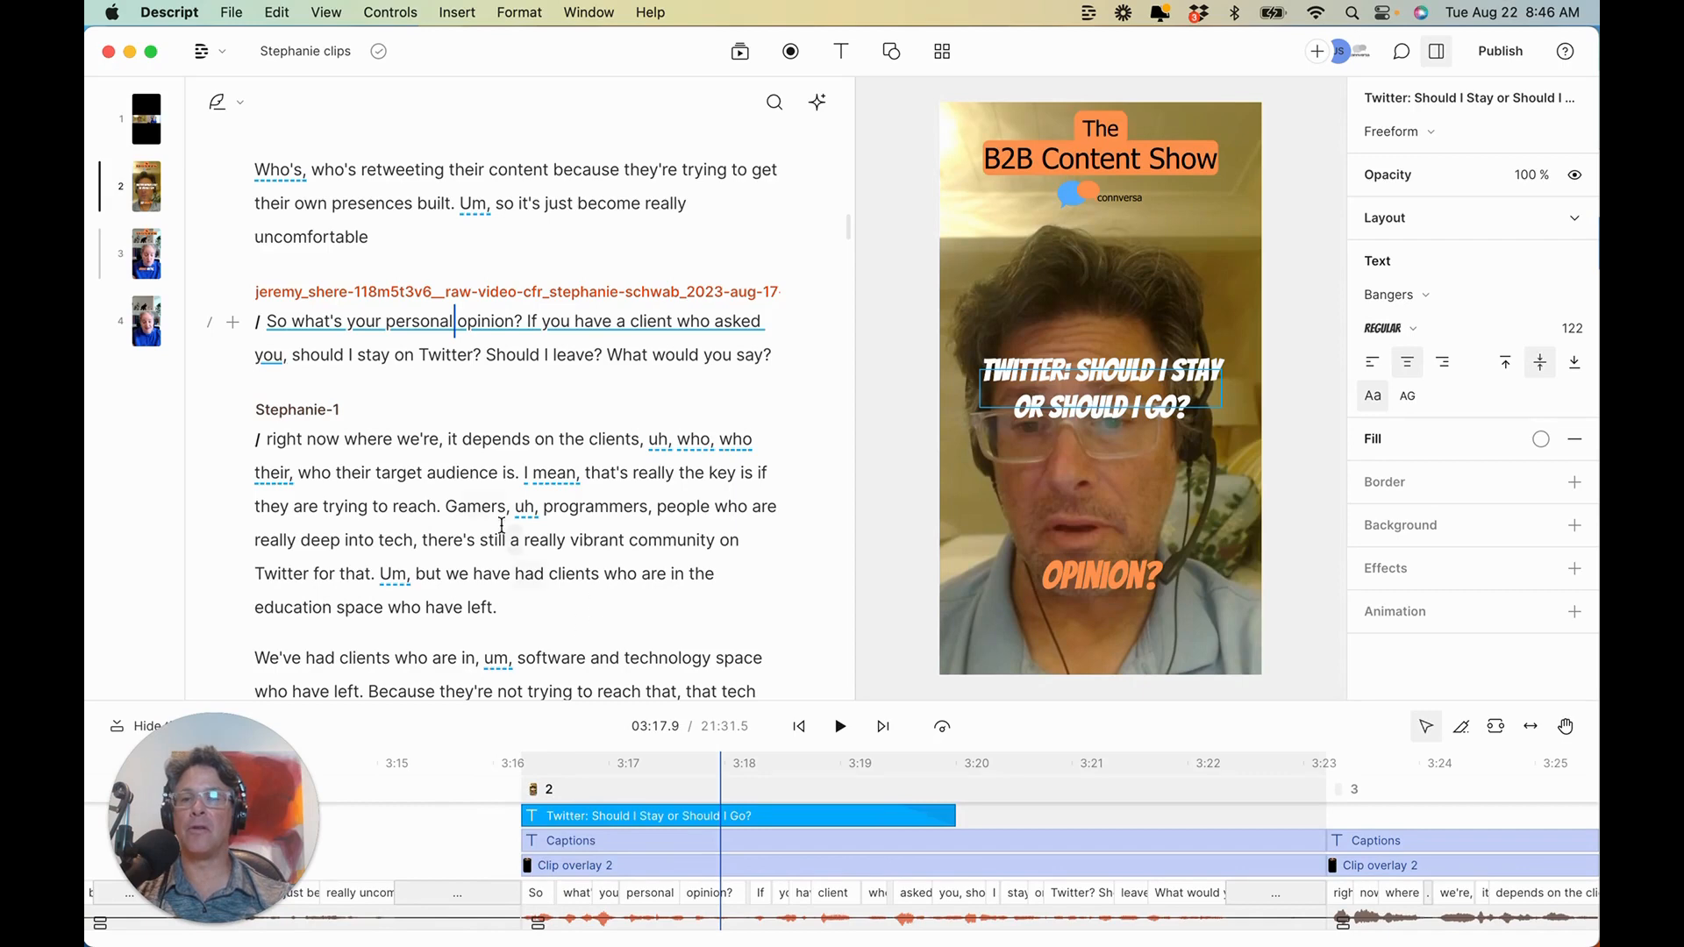
pyautogui.click(268, 321)
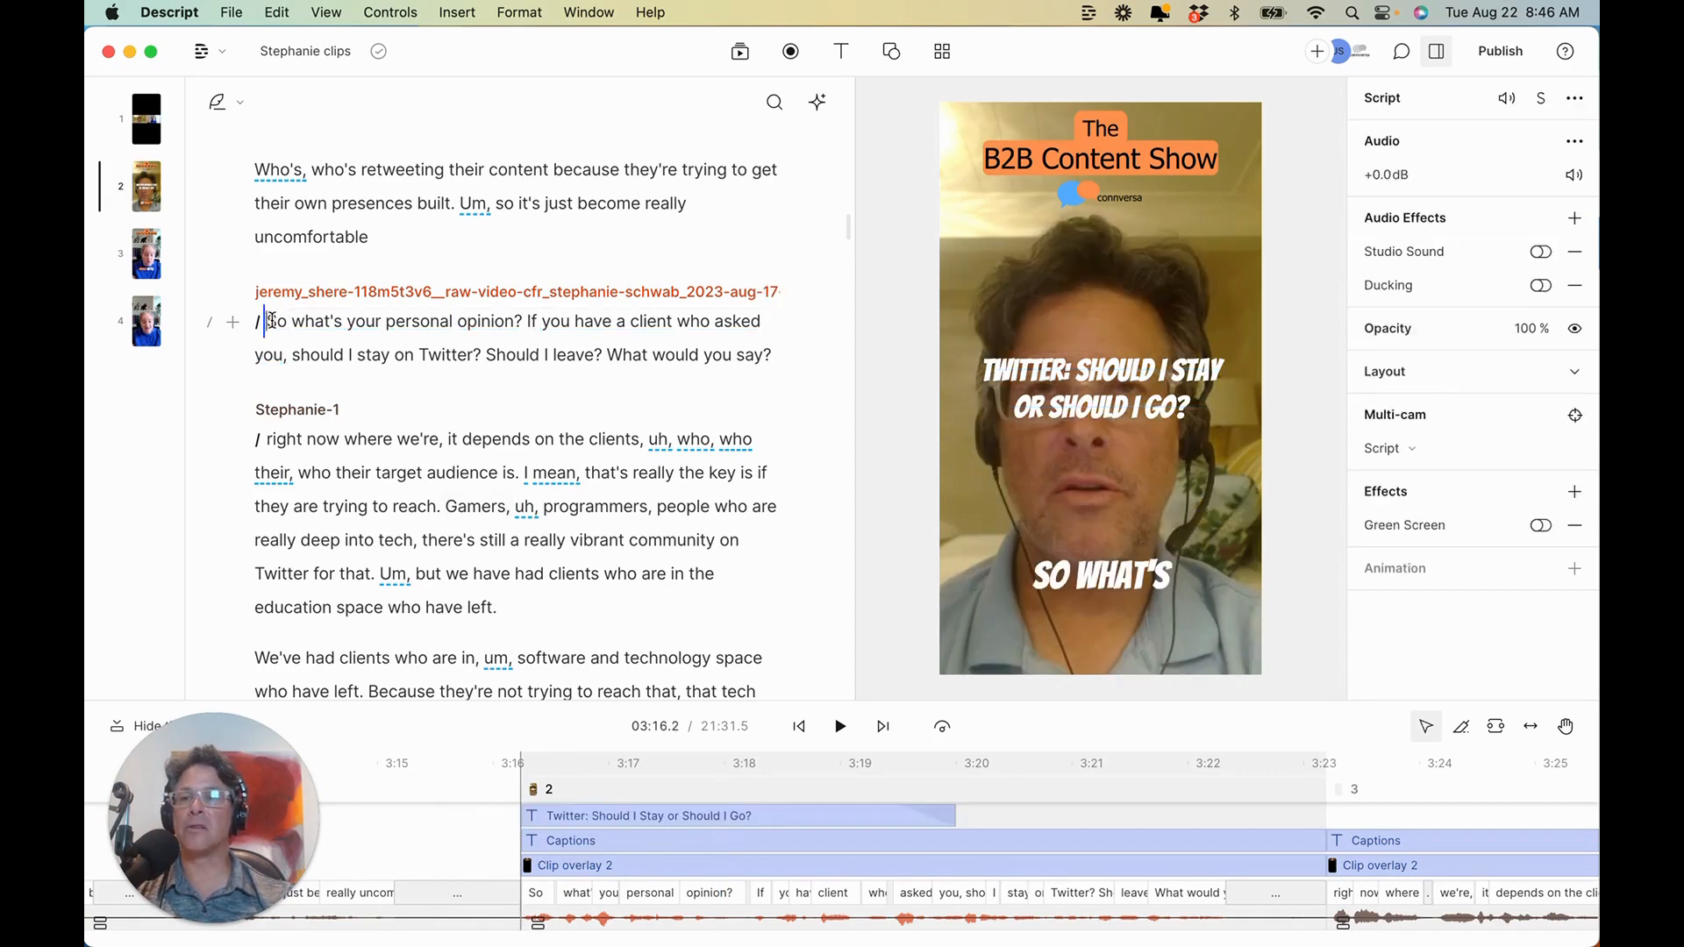
pyautogui.press('space')
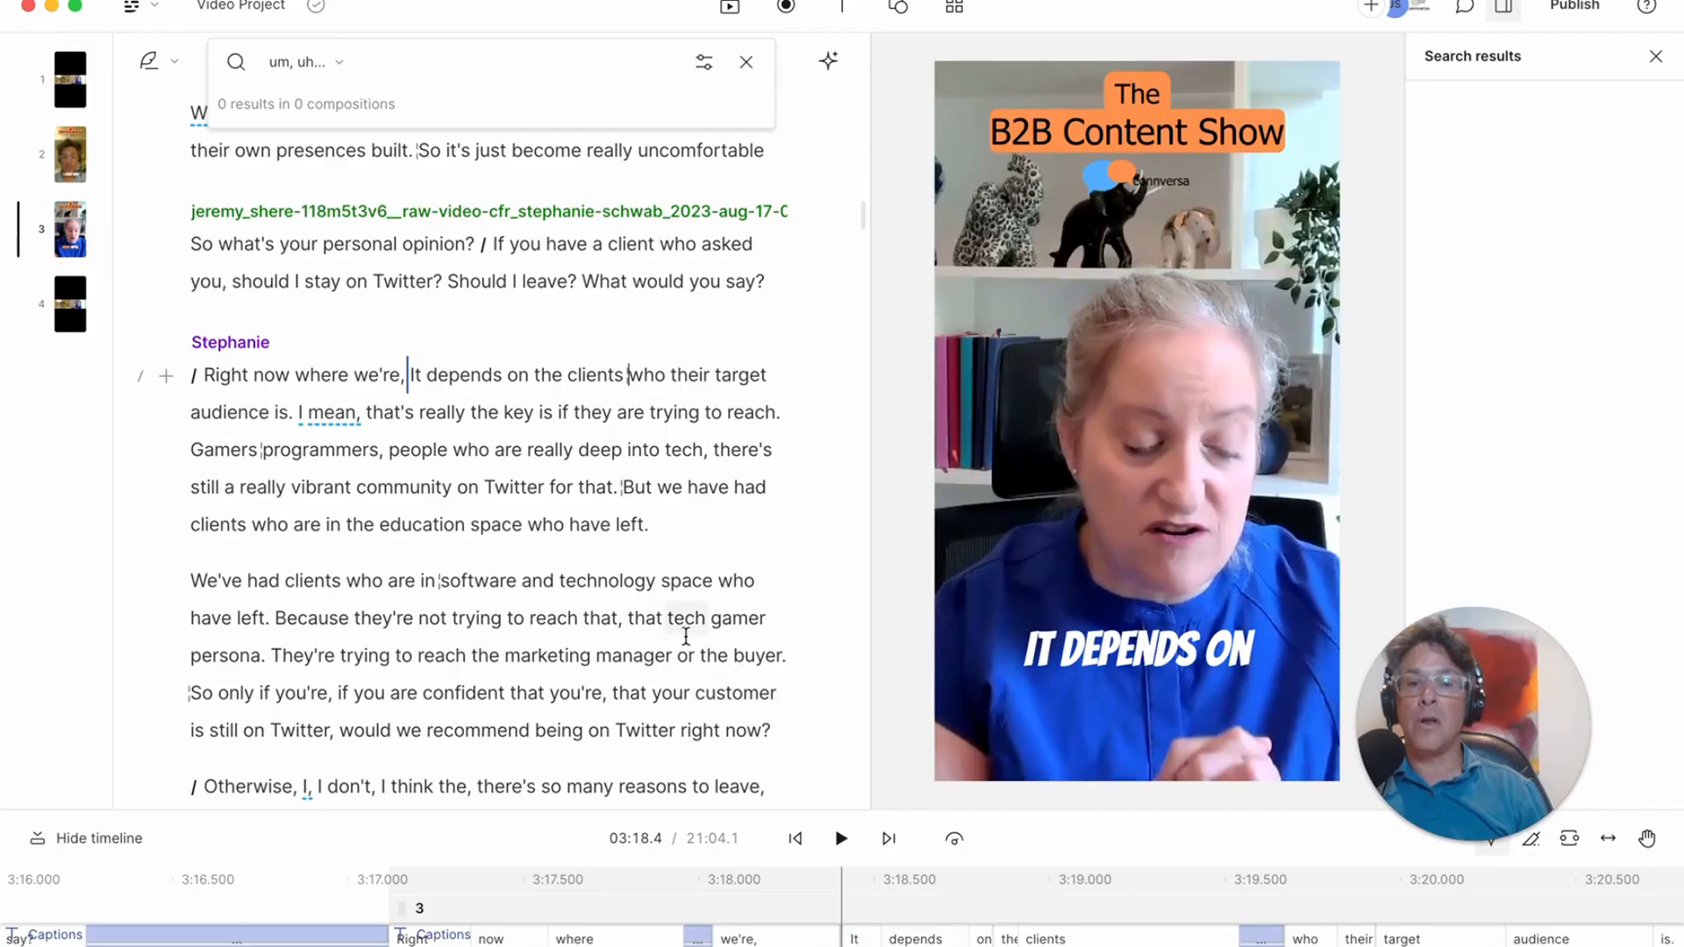
# Select the script from "If you have a client who asked" through "Twitter right now?" and set its video export to Max resolution and High quality.
pyautogui.scroll(1, 777, 721)
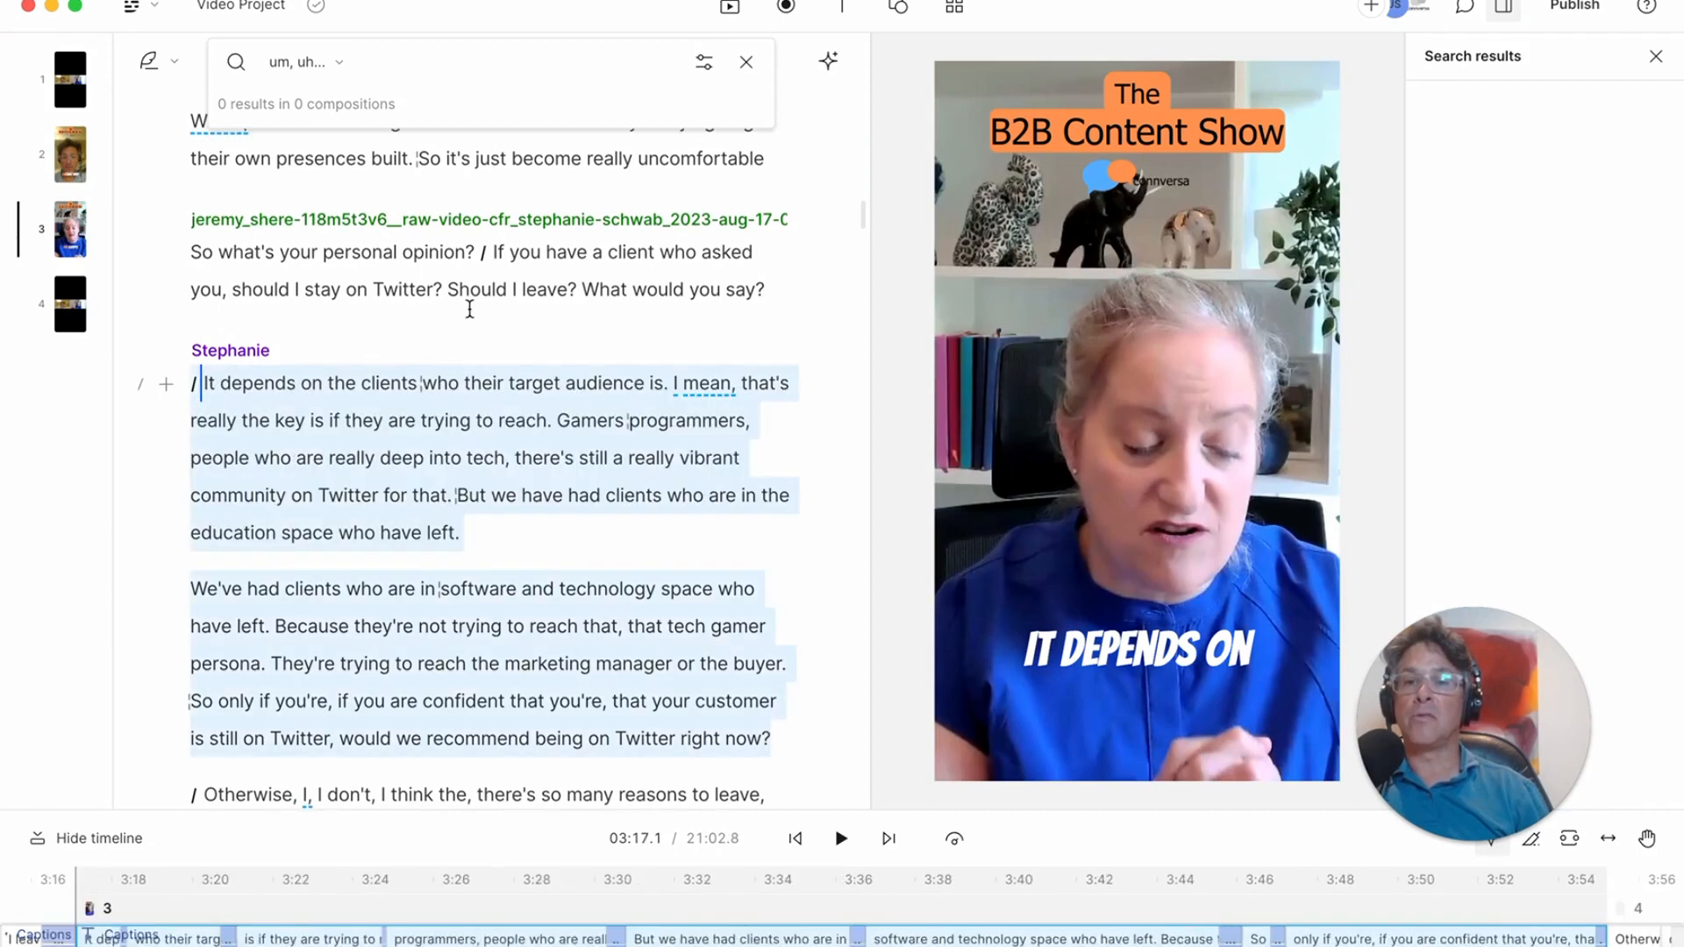
pyautogui.moveTo(471, 304); pyautogui.dragTo(485, 261)
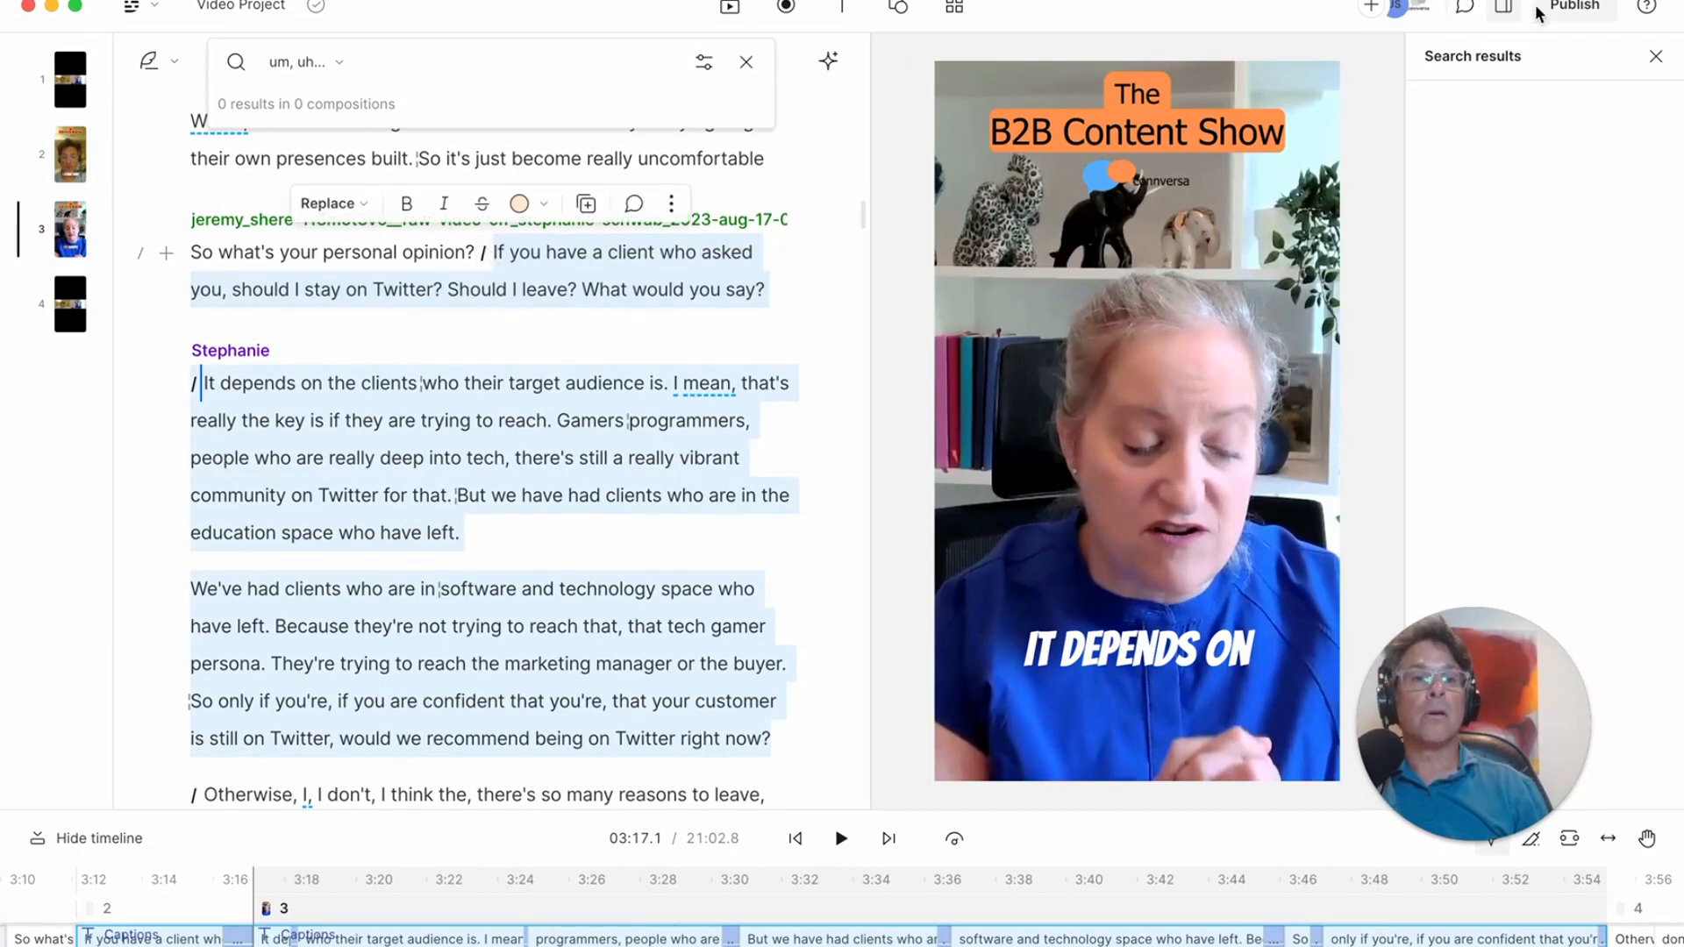
pyautogui.click(1576, 7)
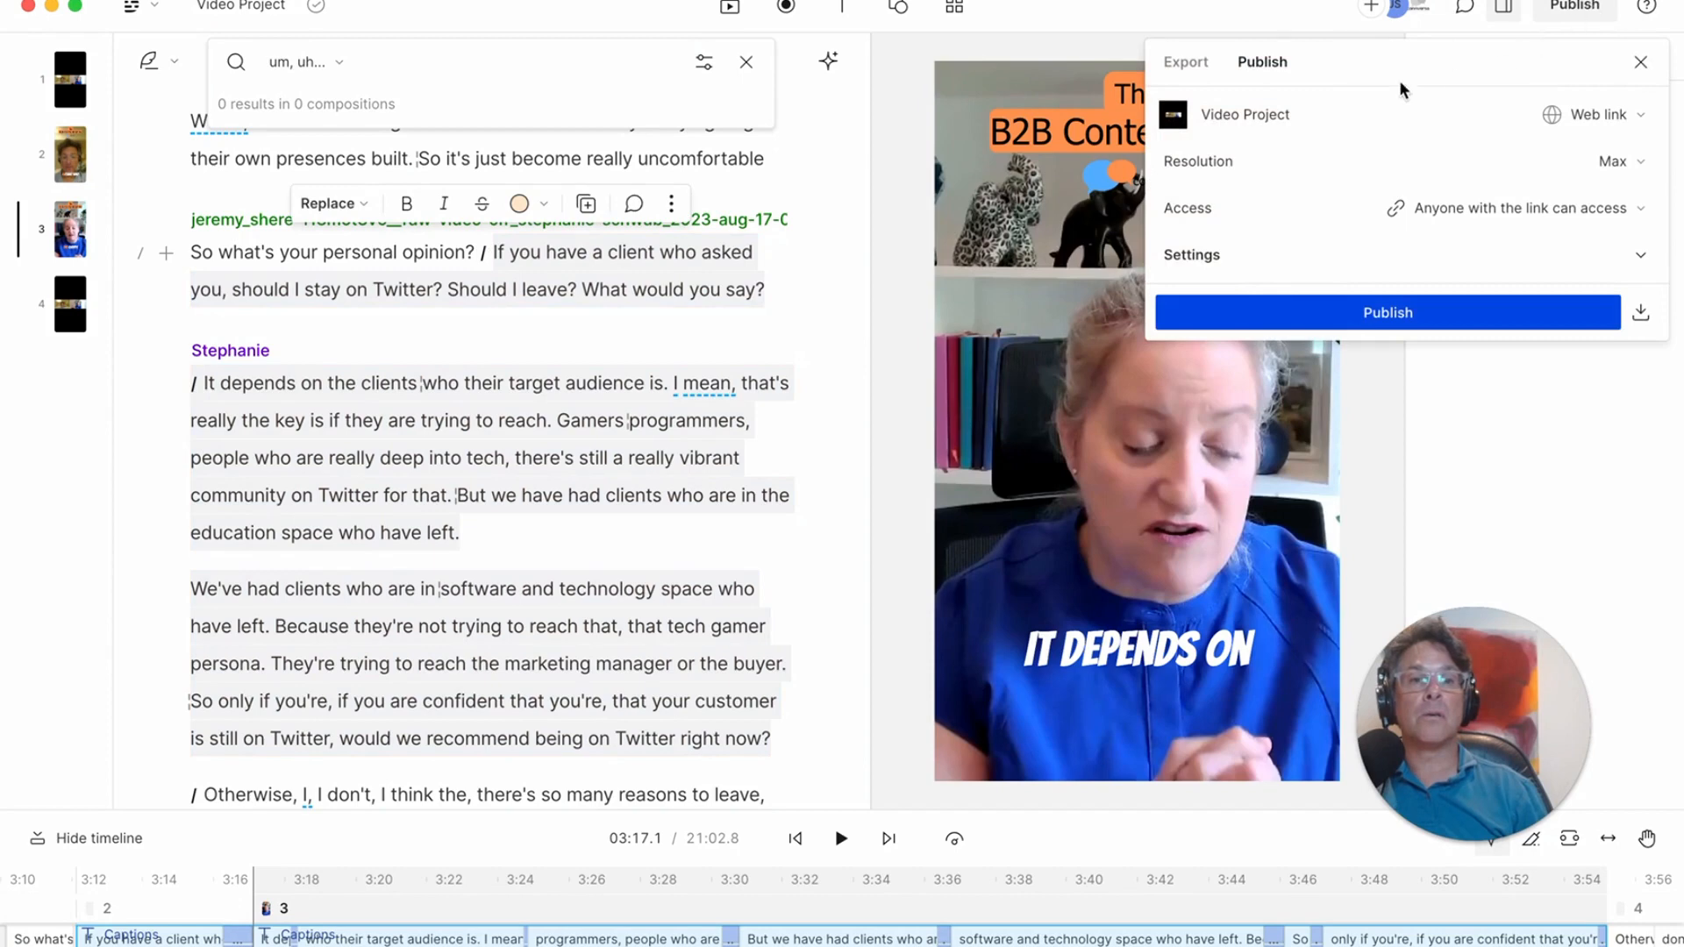
pyautogui.click(1186, 62)
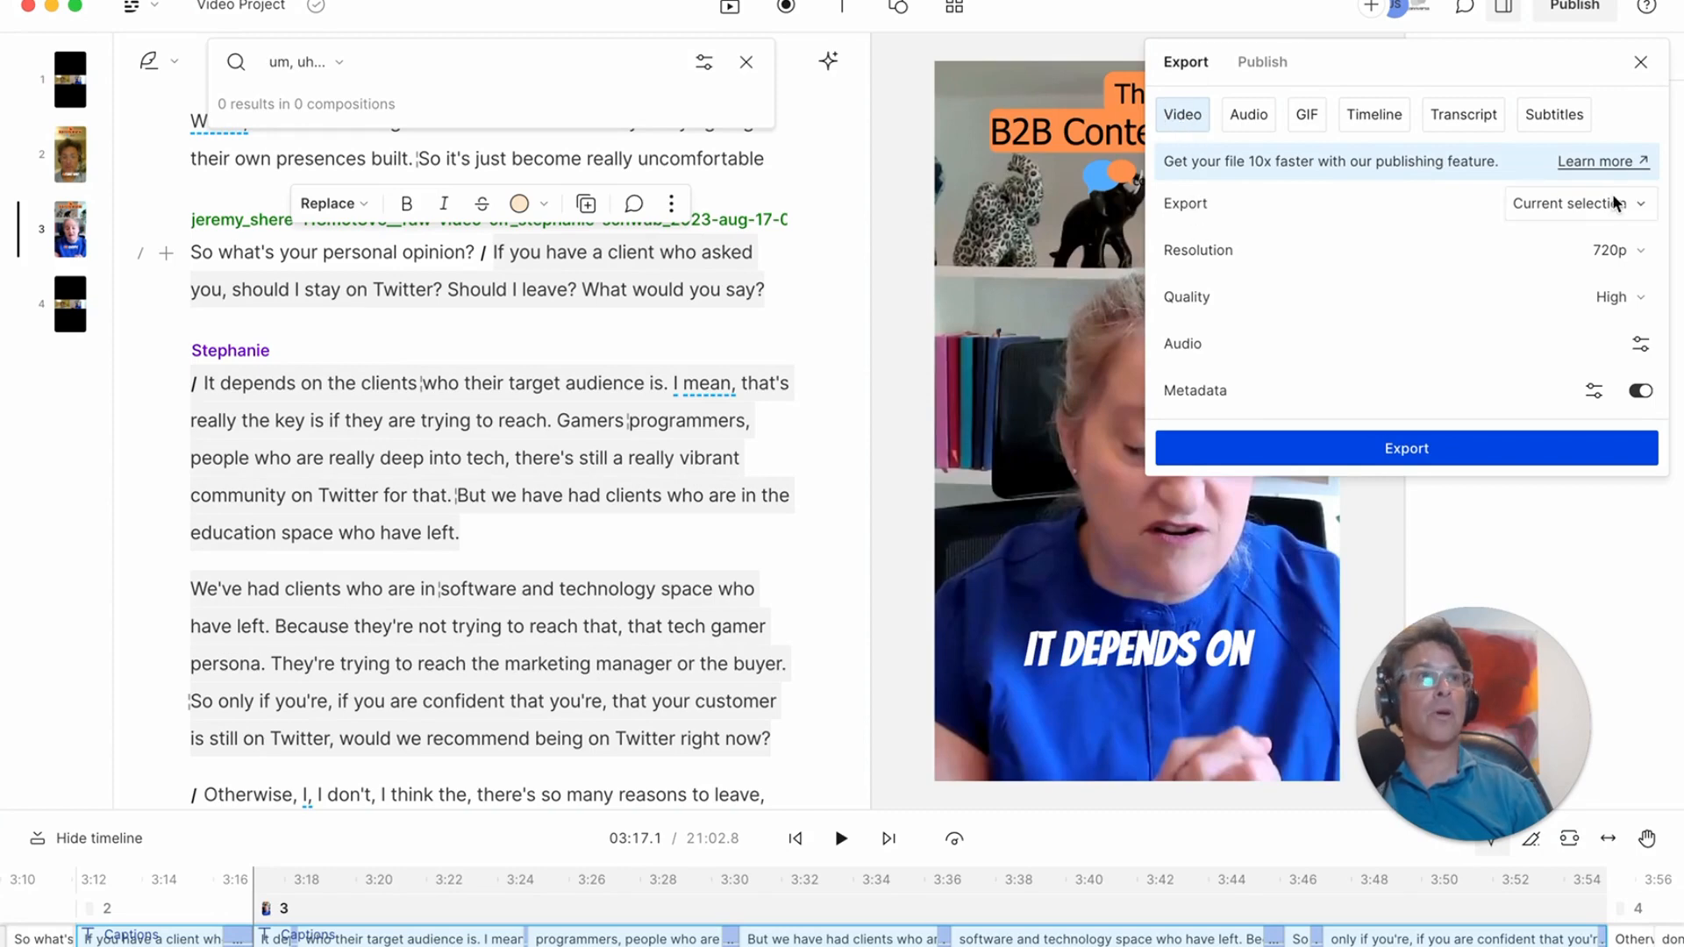
pyautogui.click(1639, 251)
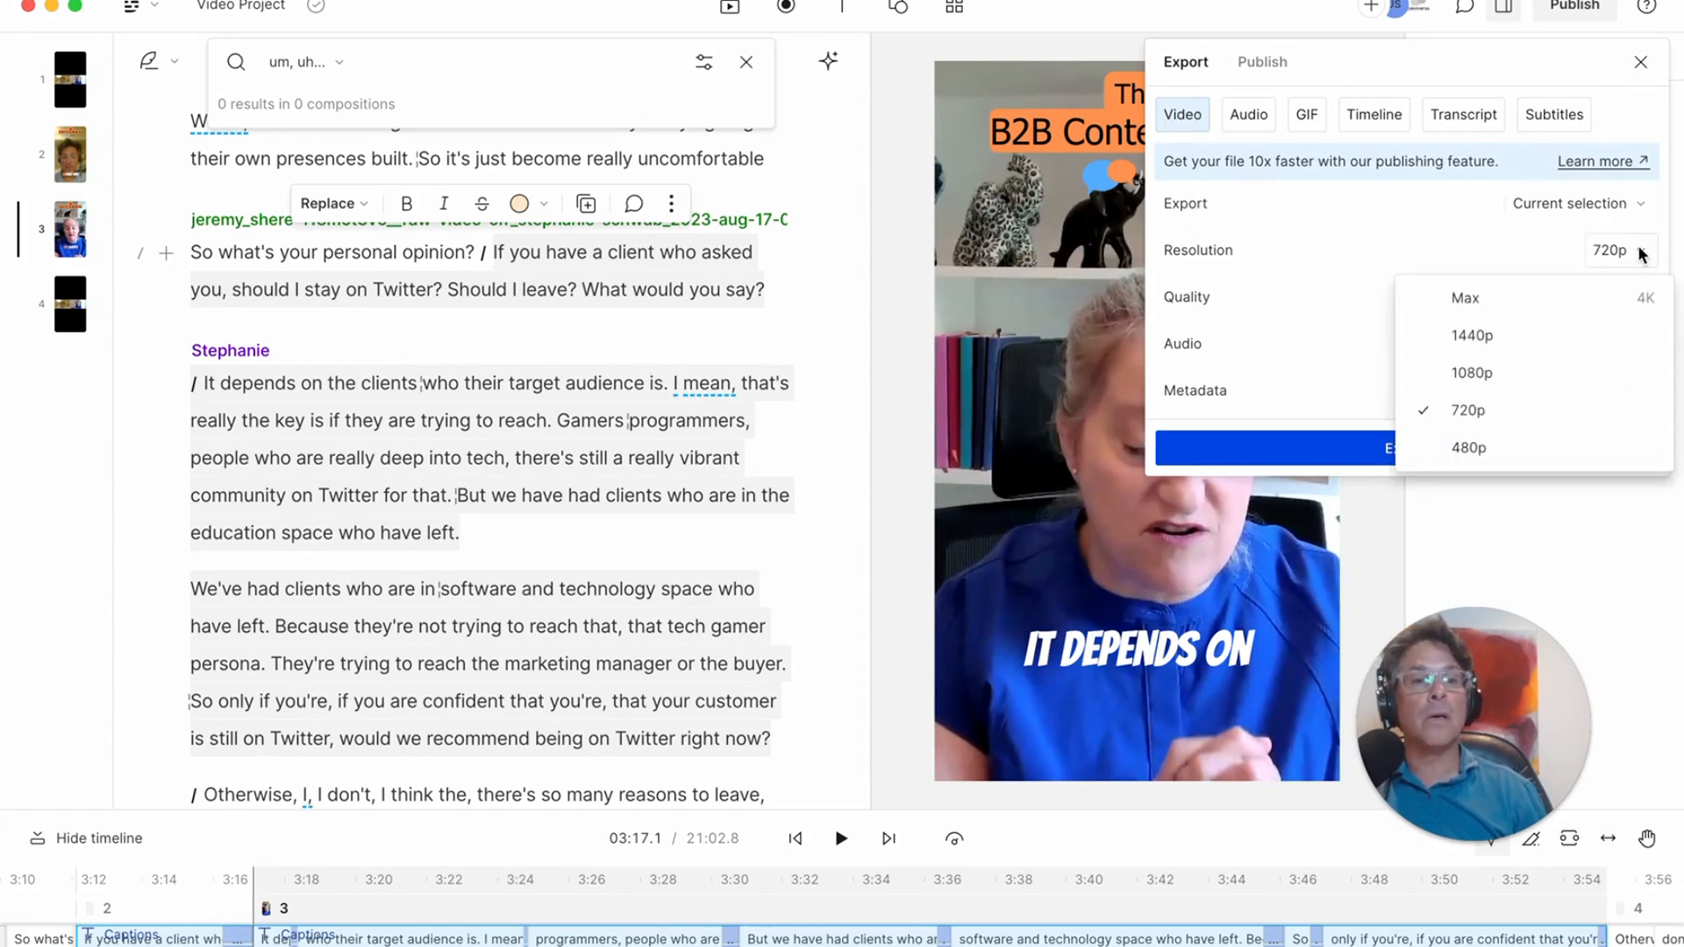
pyautogui.click(1531, 302)
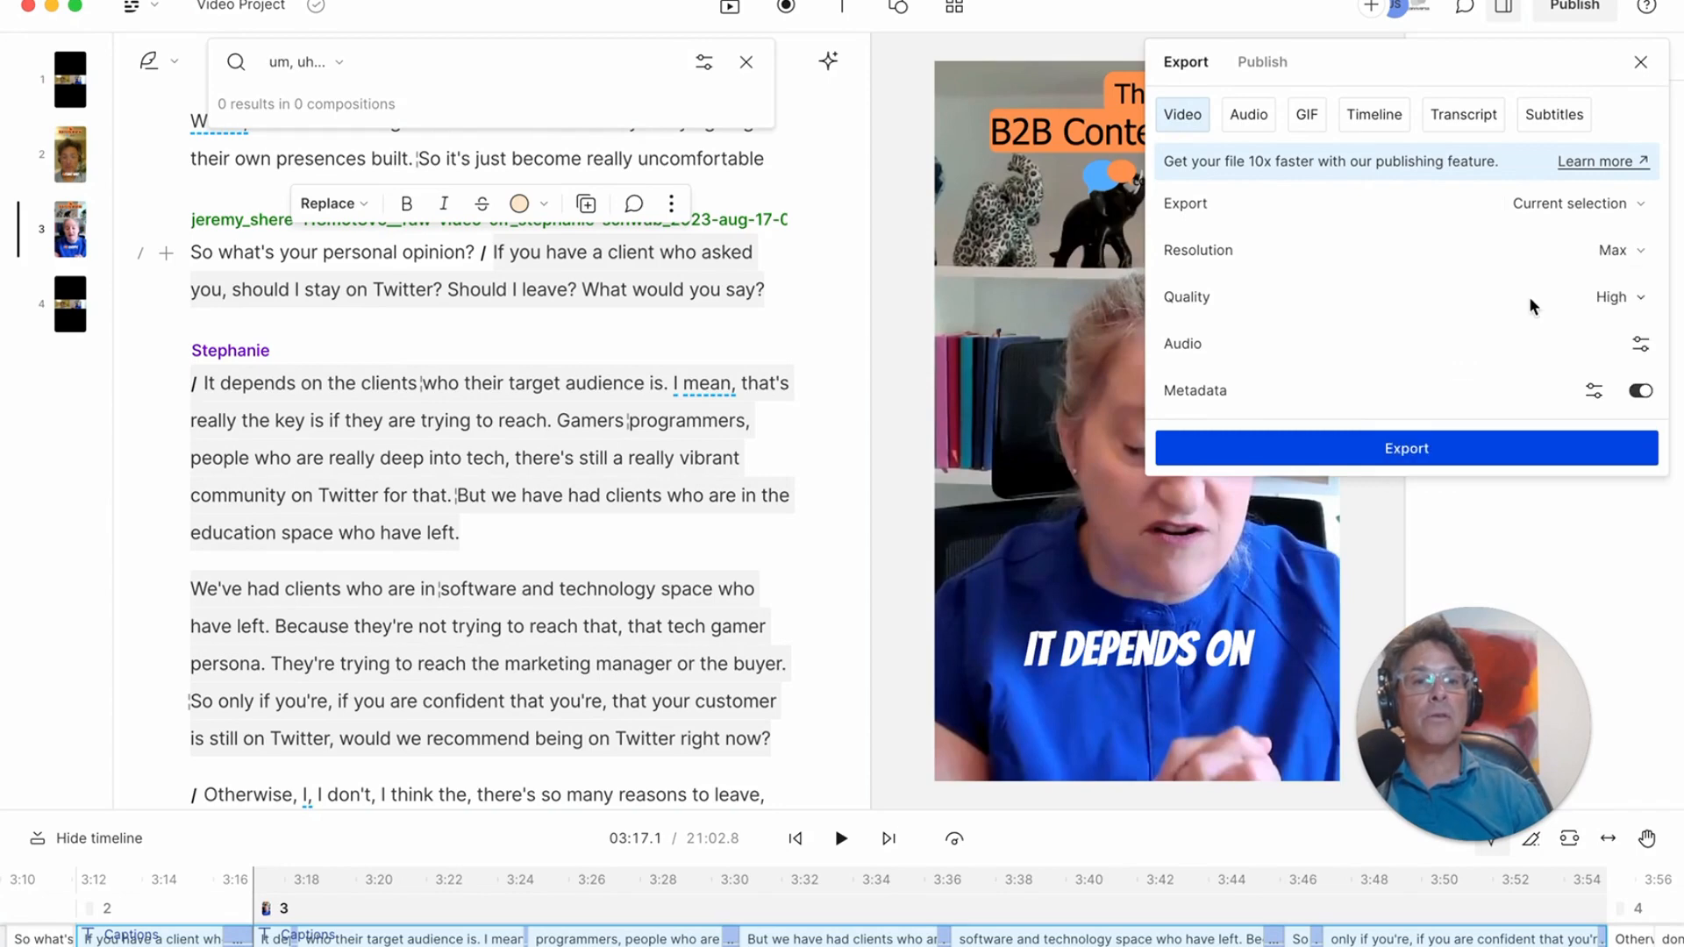
pyautogui.click(1644, 302)
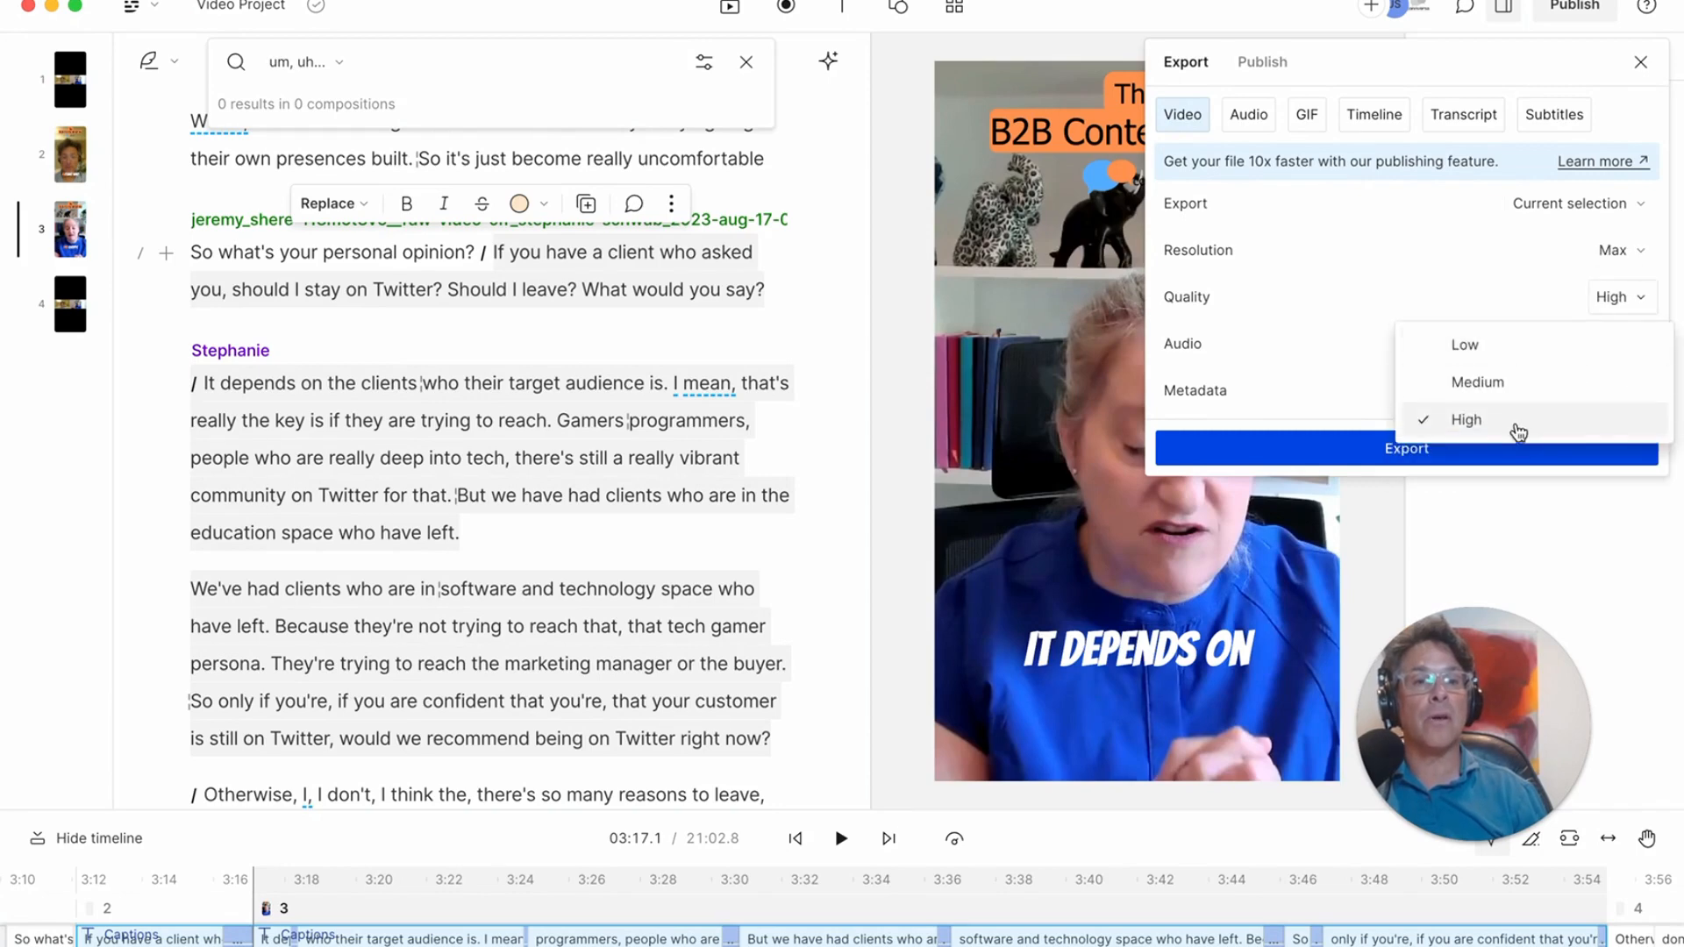
pyautogui.click(1515, 432)
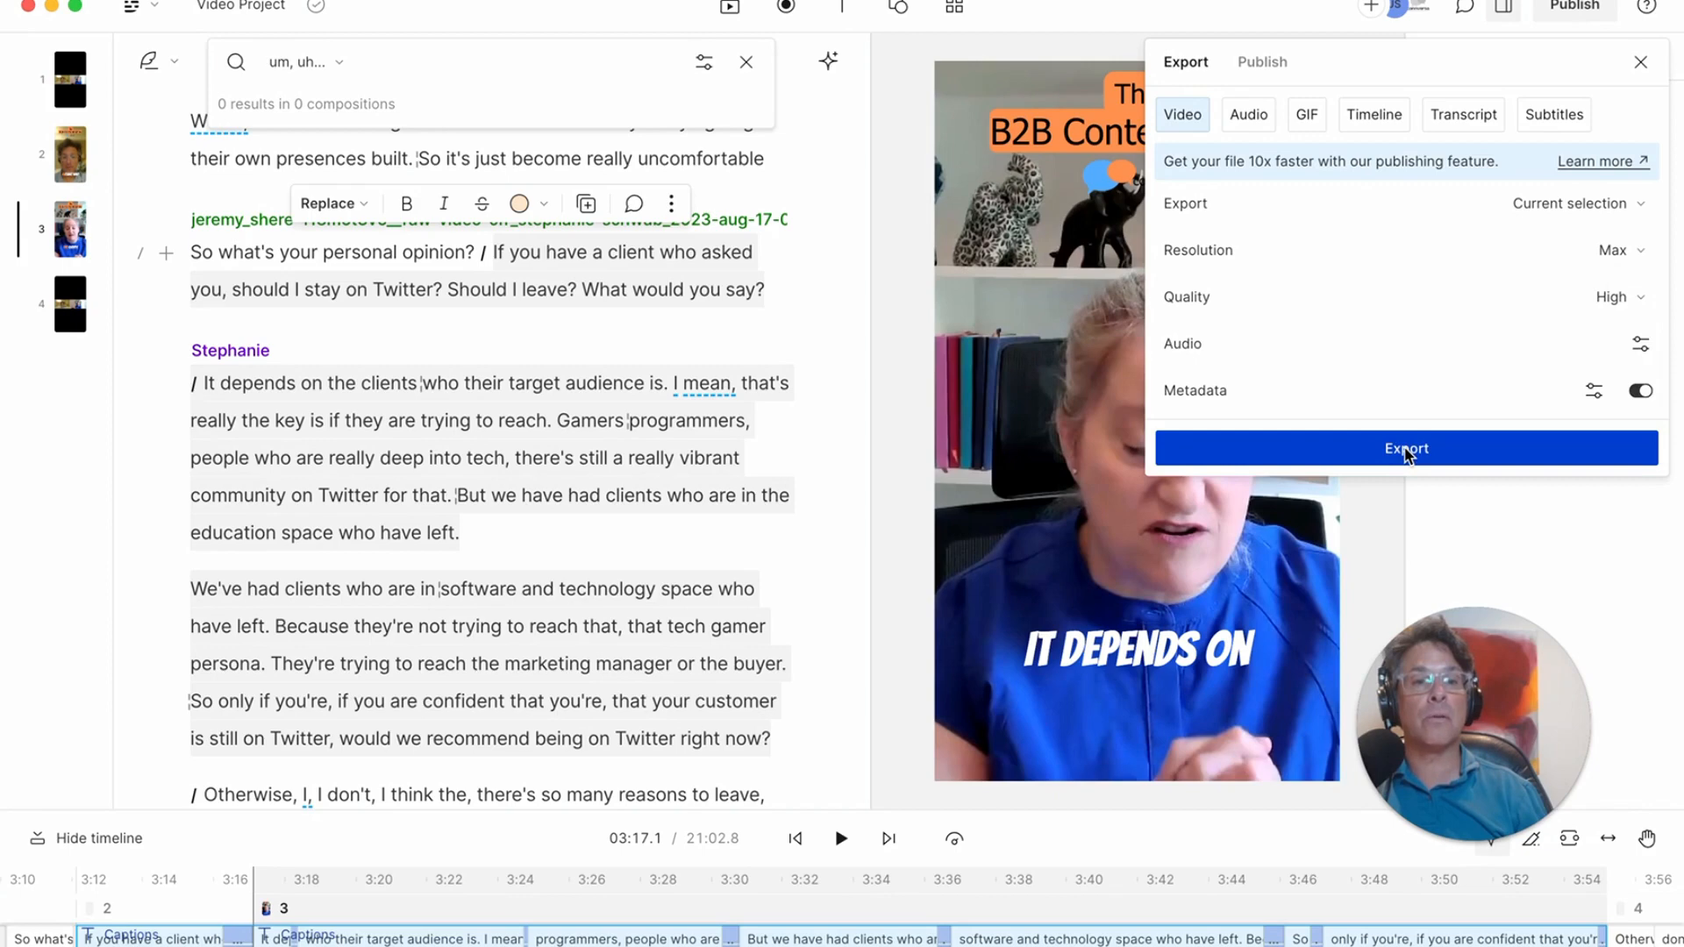
# Export the selected clip as "clip 1.mp4" in the guest's folder, replacing the existing file.
pyautogui.click(1404, 449)
pyautogui.write('cl')
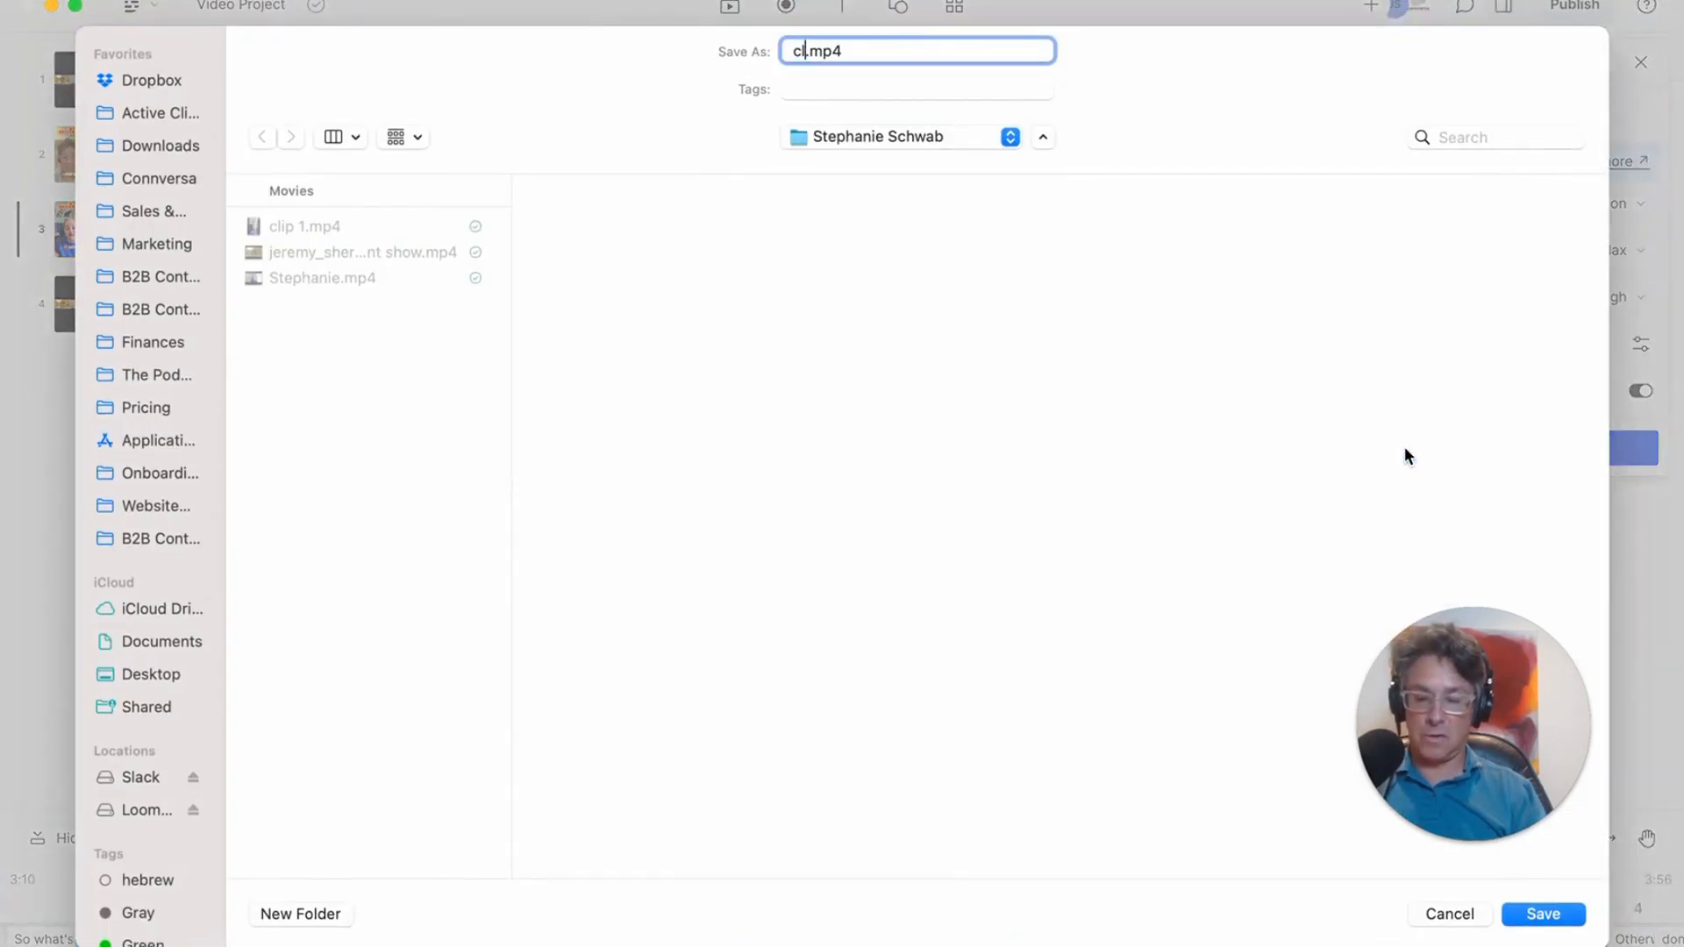
pyautogui.write('ip 1')
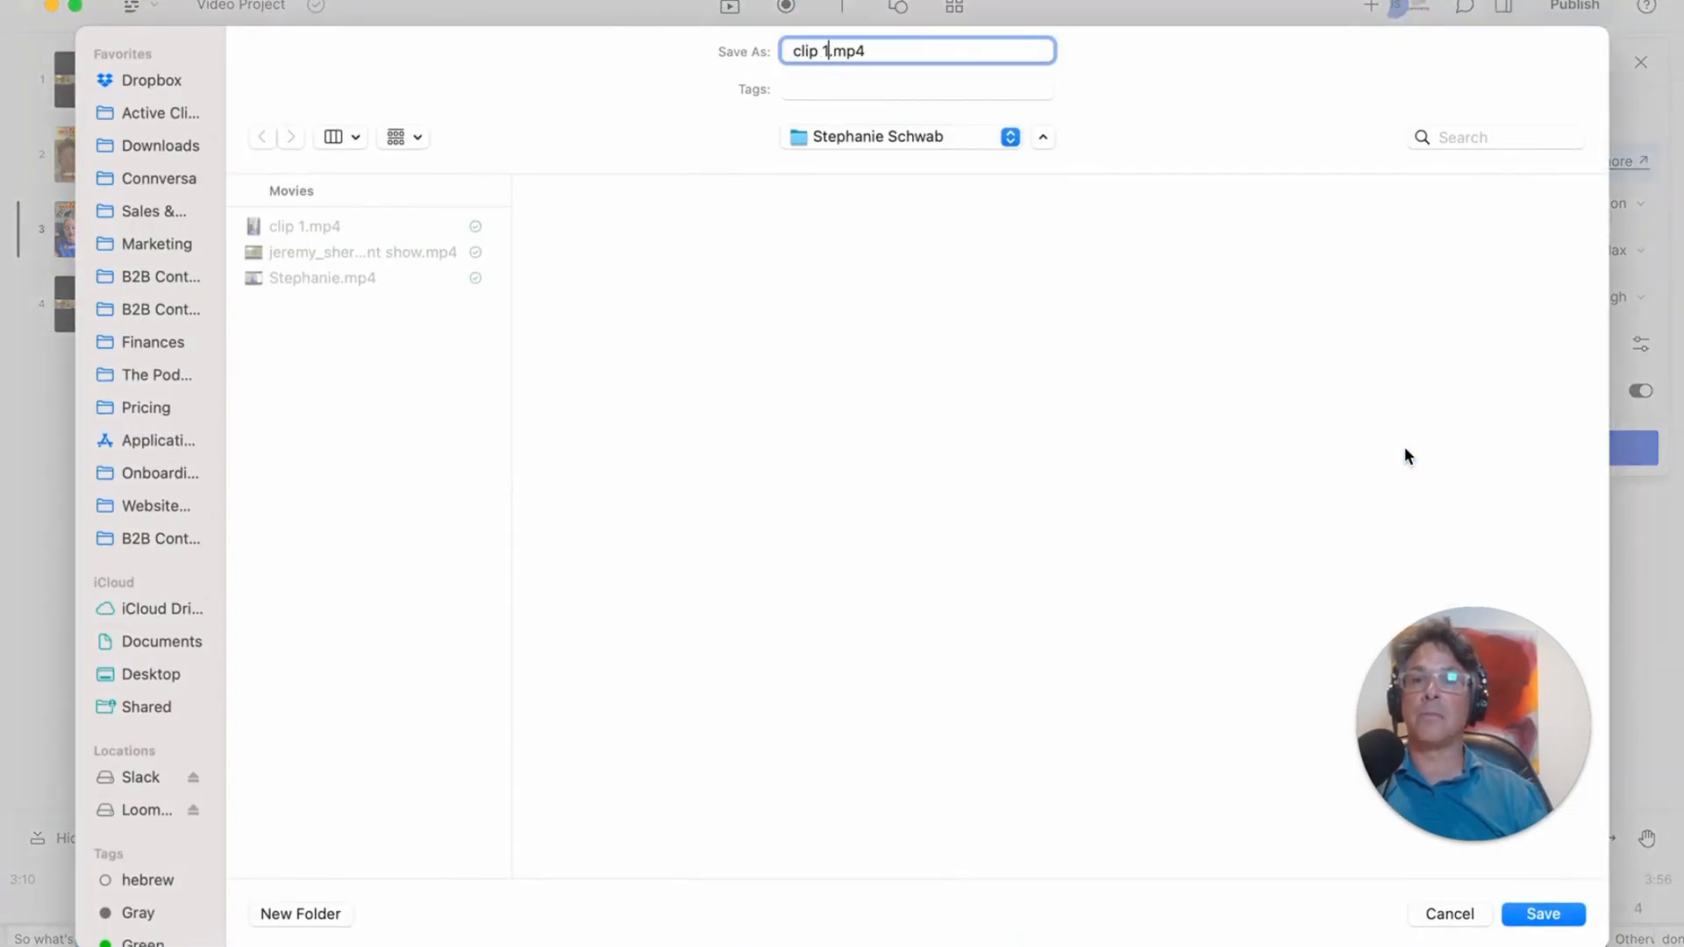
pyautogui.click(1543, 915)
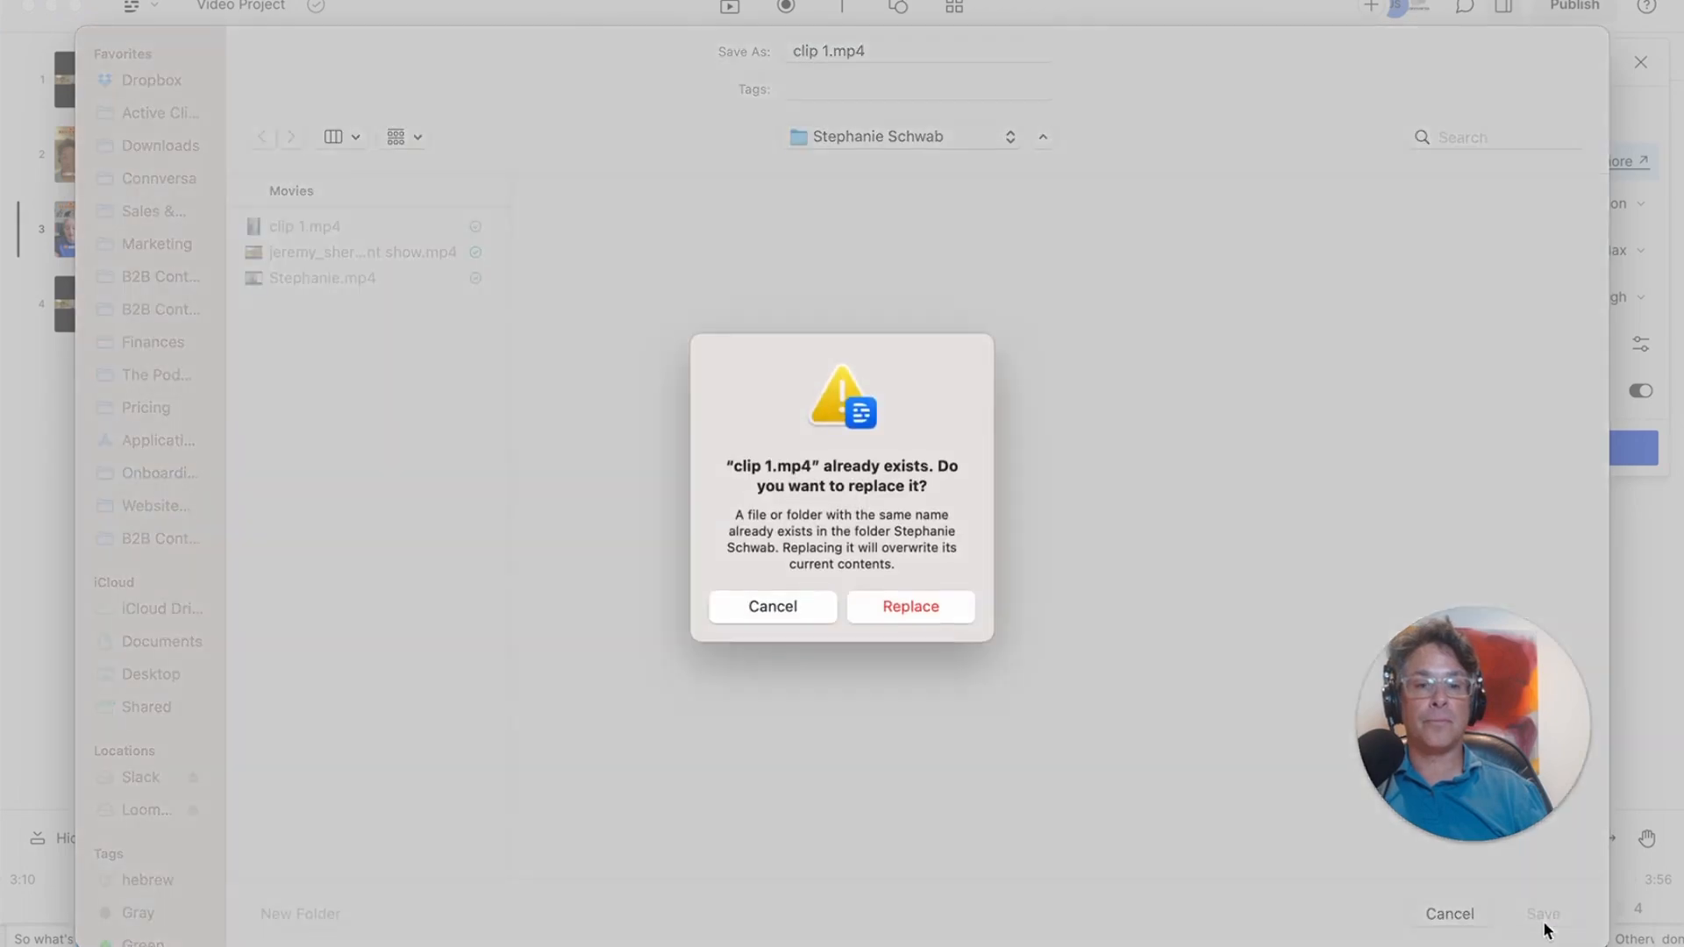
pyautogui.click(940, 612)
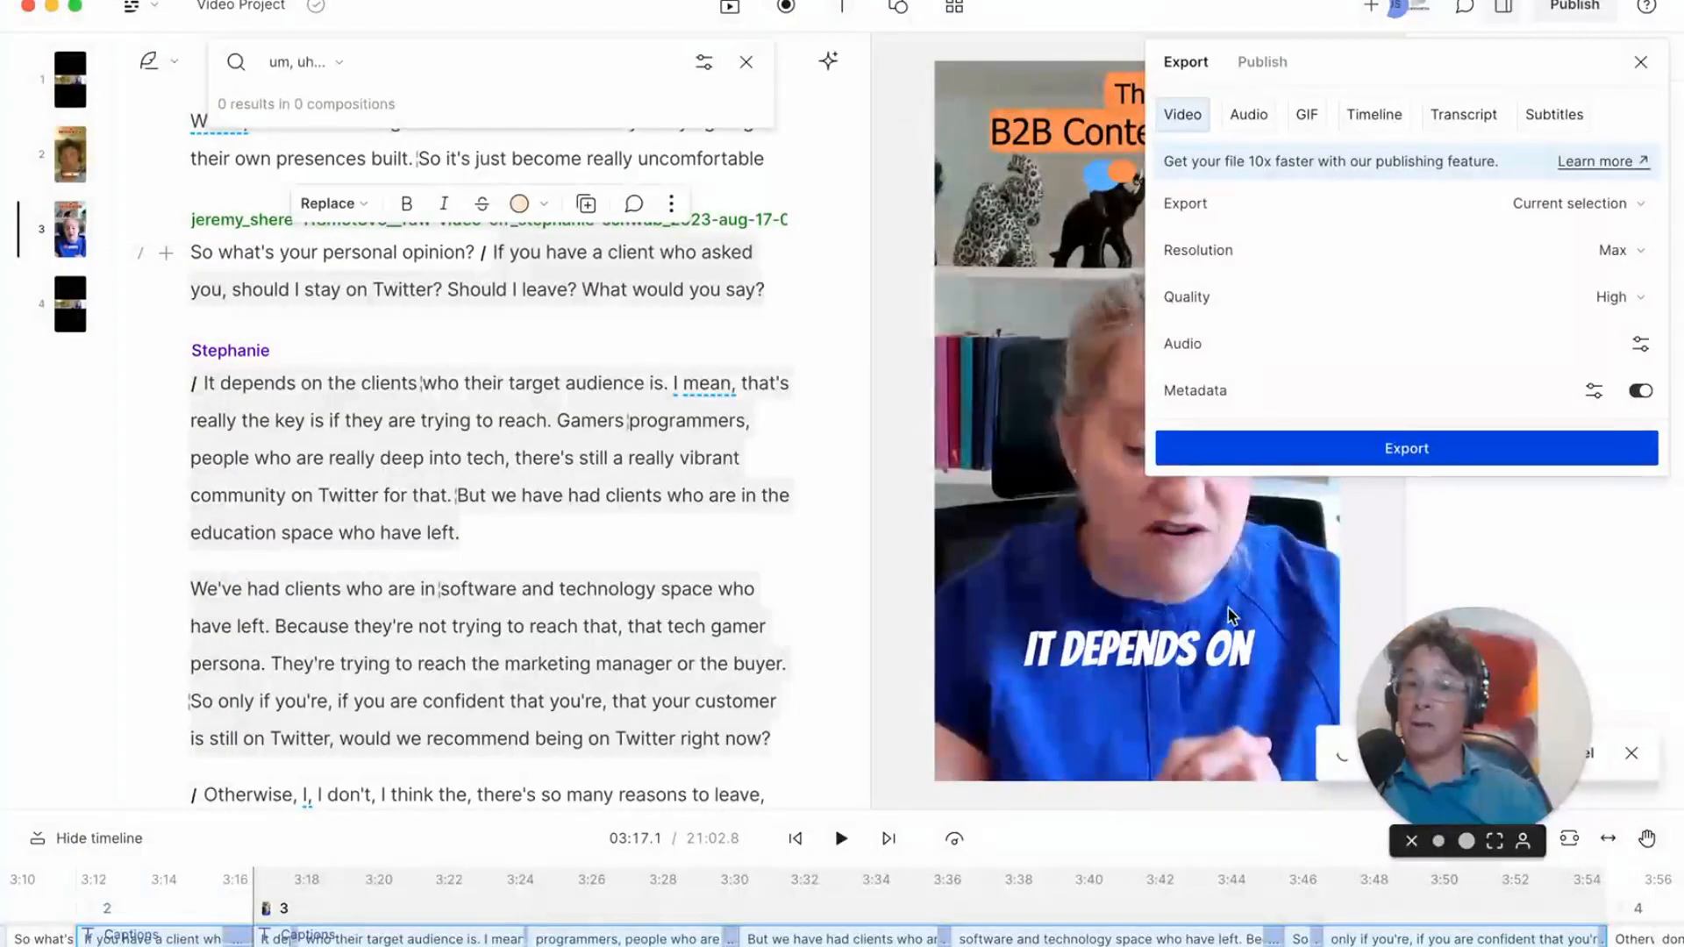